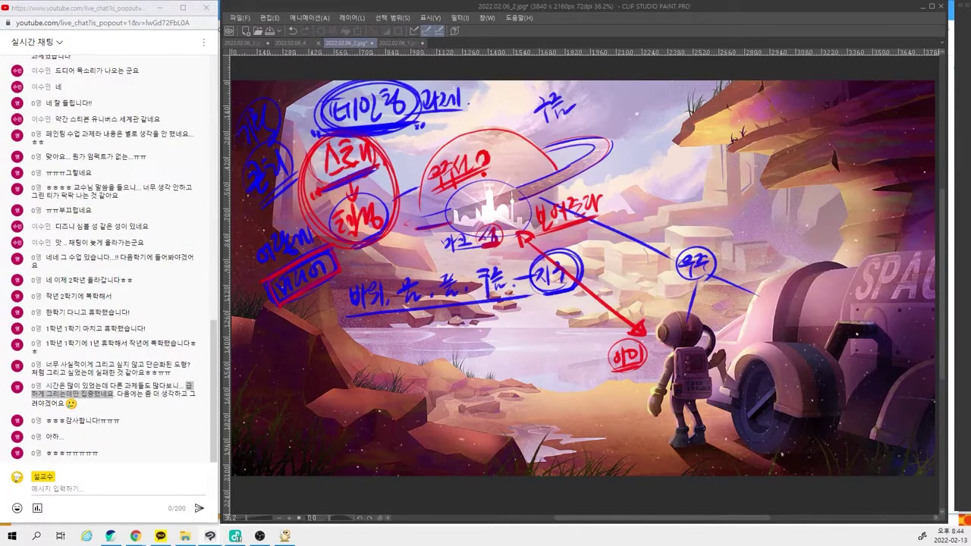
Clear the handwritten markup from the space landscape painting and step back through its earlier annotations.
key(Delete)
key(ctrl+z)
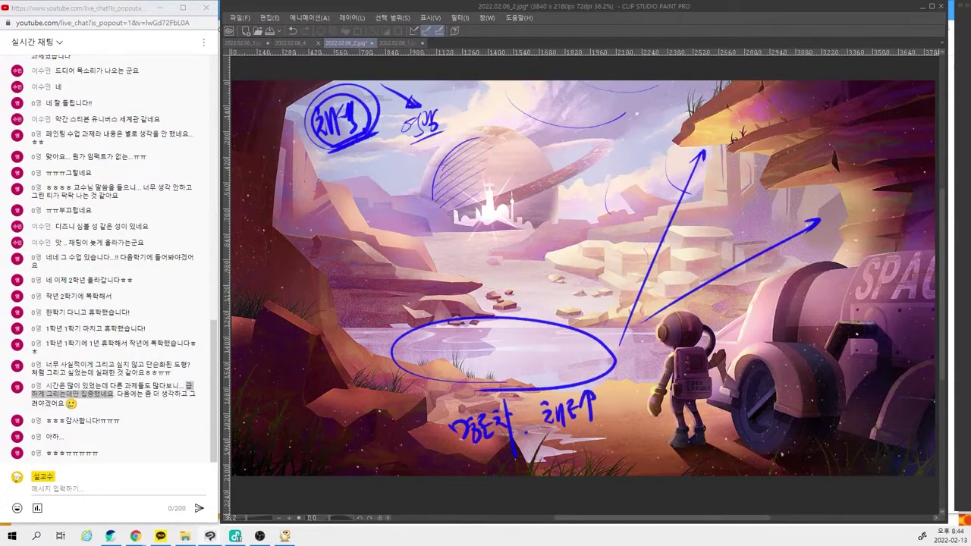
key(ctrl+z)
key(ctrl+z)
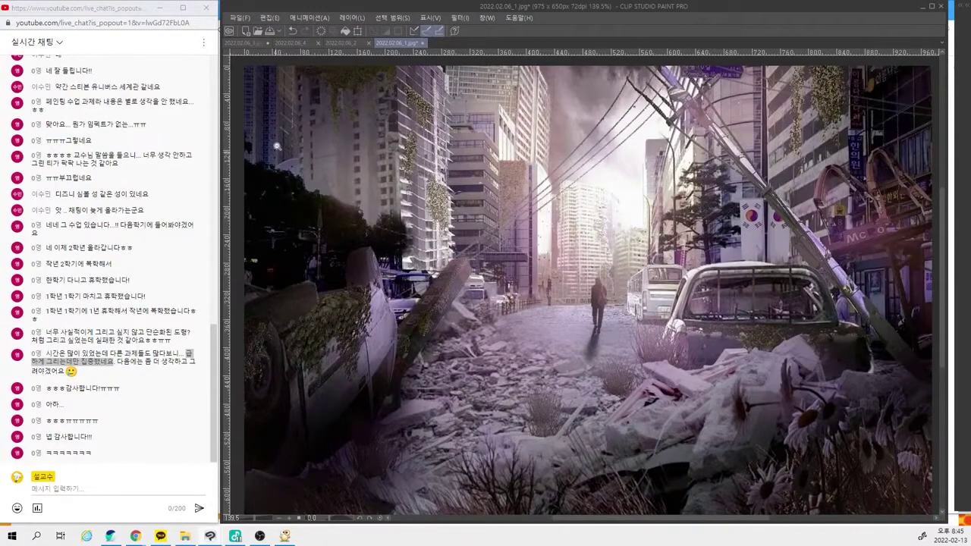
Highlight the phrases "서울의 아포칼립스", "생존자" and "테크닉연습" in the live chat messages about the ruined city picture.
scroll(106, 228, up, 2)
drag(75, 167, 129, 168)
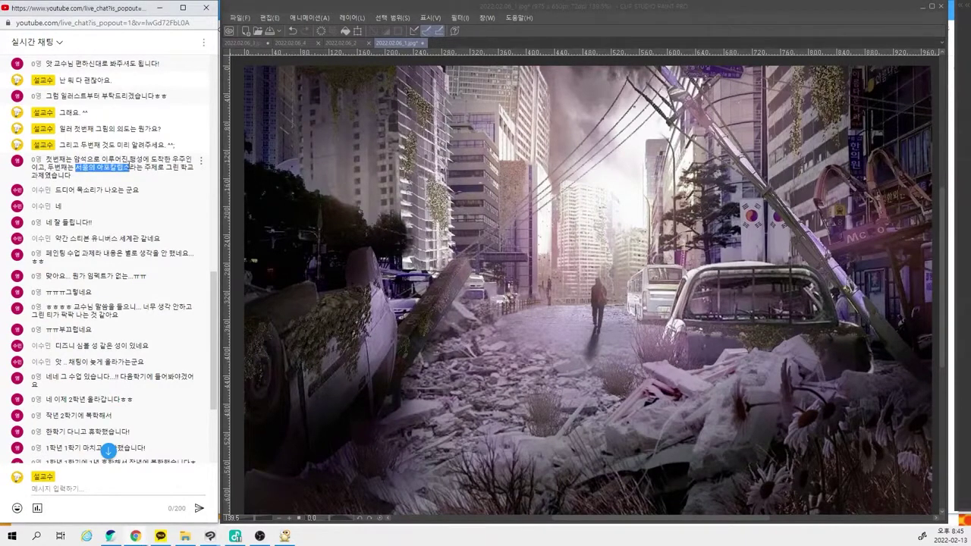
key(alt+Tab)
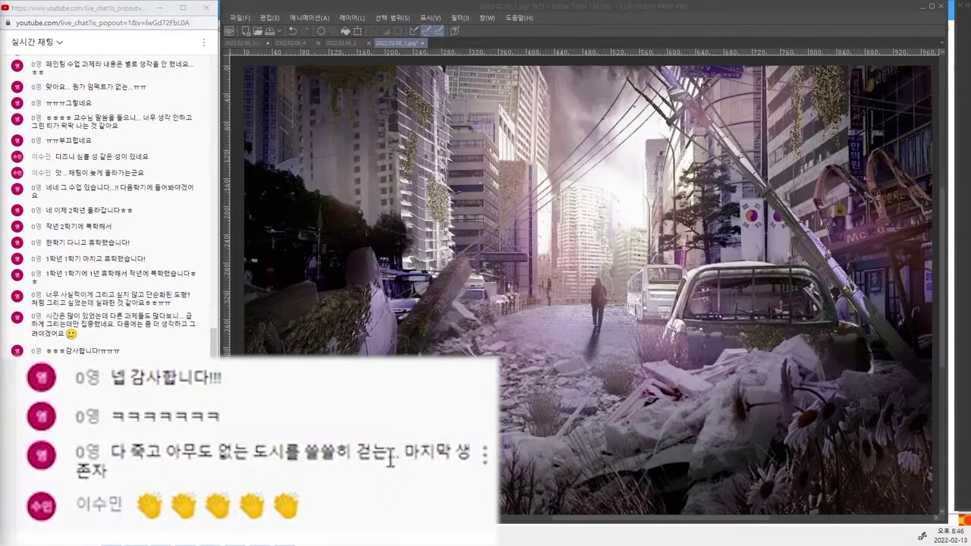
drag(410, 454, 466, 436)
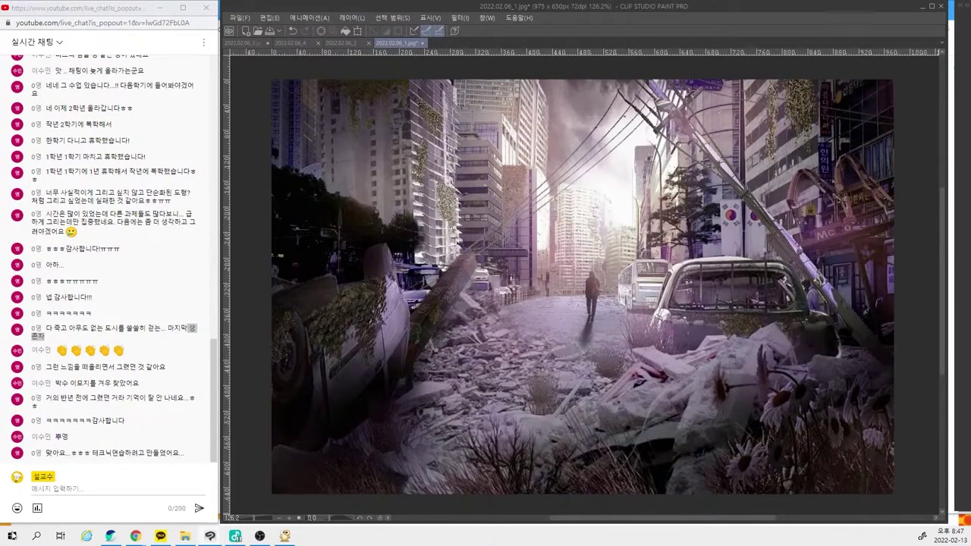
drag(92, 452, 125, 453)
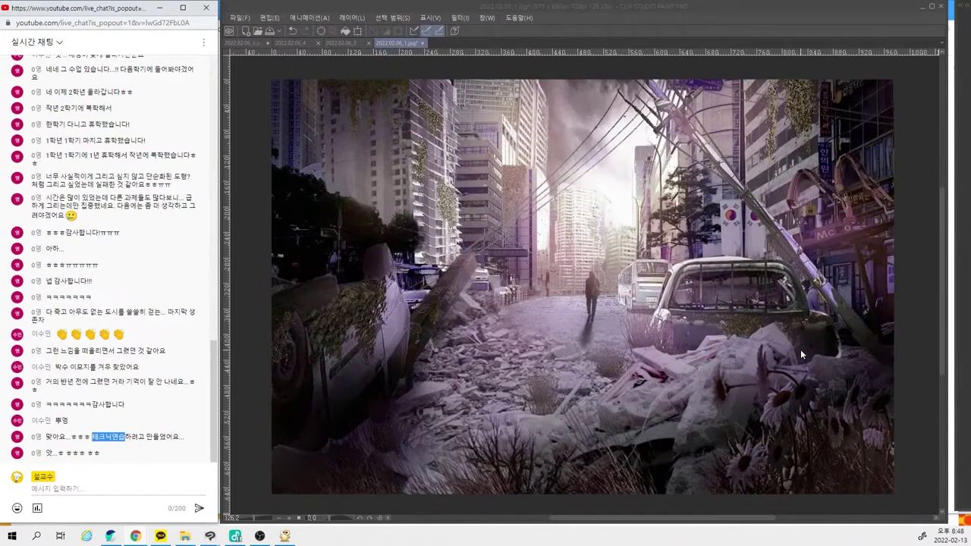
click(326, 97)
mouse_move(323, 94)
mouse_down()
mouse_move(322, 134)
mouse_move(318, 94)
mouse_move(566, 106)
mouse_up()
mouse_move(312, 131)
mouse_down()
mouse_move(549, 125)
mouse_move(585, 92)
mouse_move(319, 117)
mouse_move(584, 115)
mouse_move(382, 96)
mouse_up()
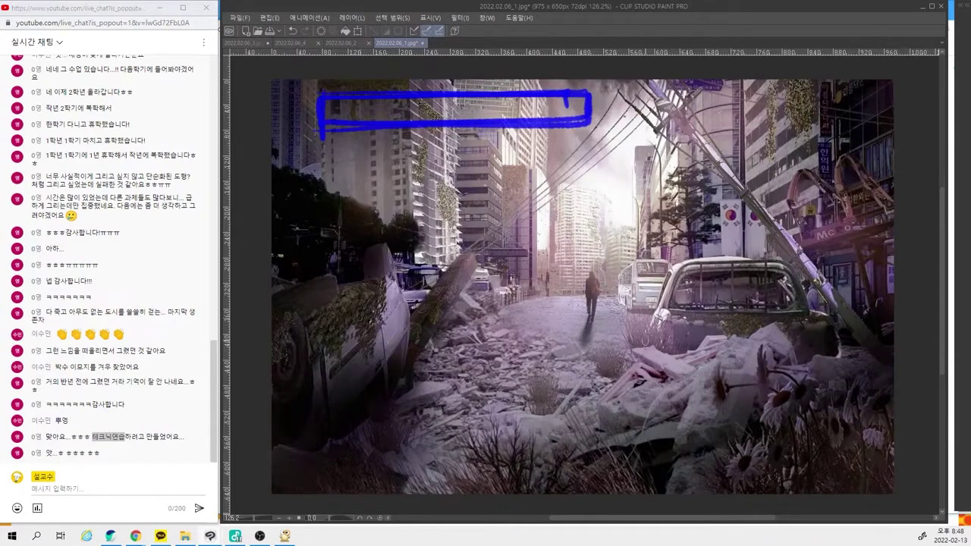
key(ctrl+z)
key(ctrl+z)
key(ctrl+z)
key(ctrl+z)
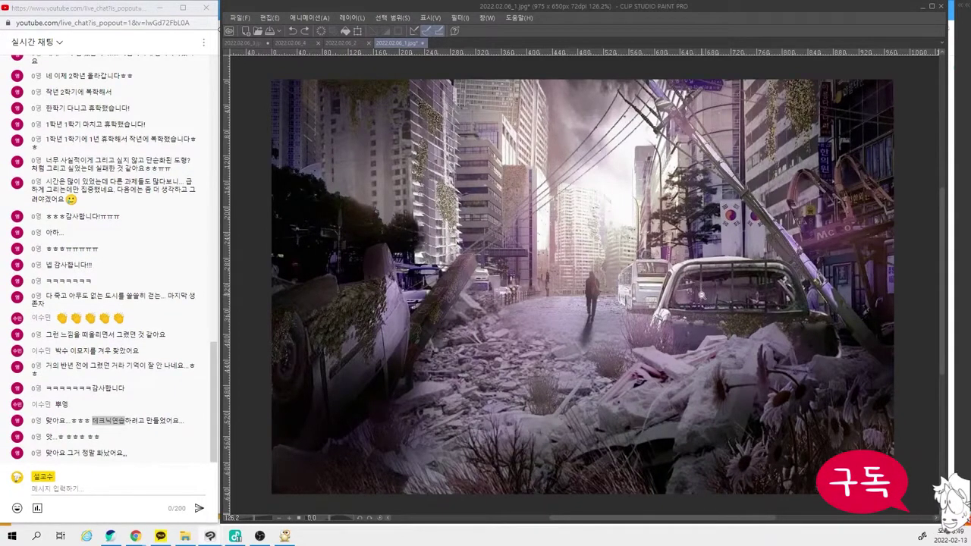
Draw blue vertical strokes along the edges of the buildings on both sides of the ruined city street.
scroll(672, 301, up, 2)
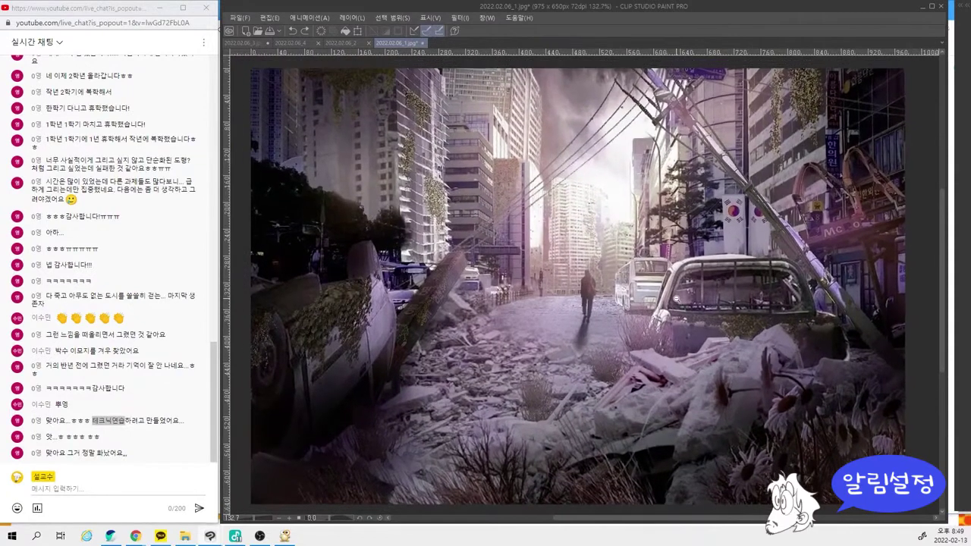
drag(673, 305, 678, 301)
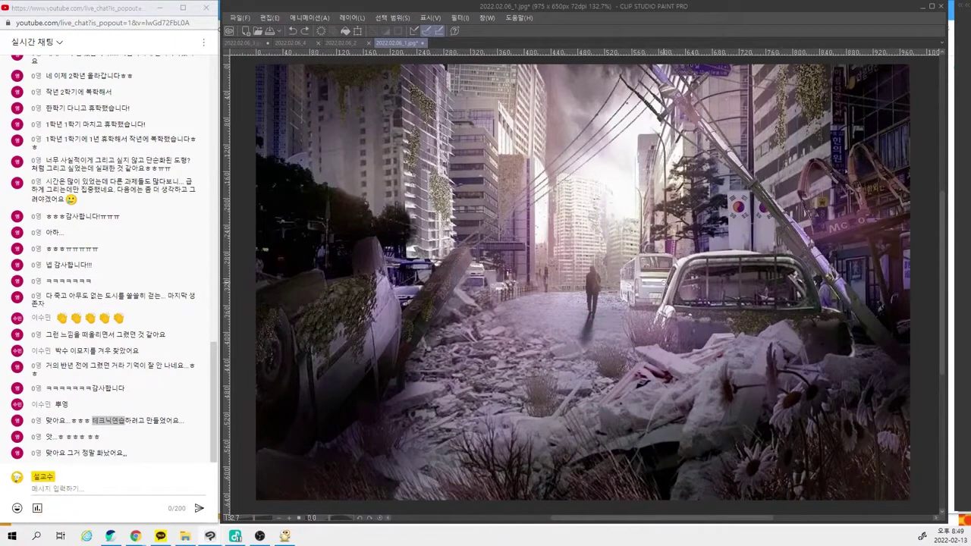
drag(663, 282, 663, 284)
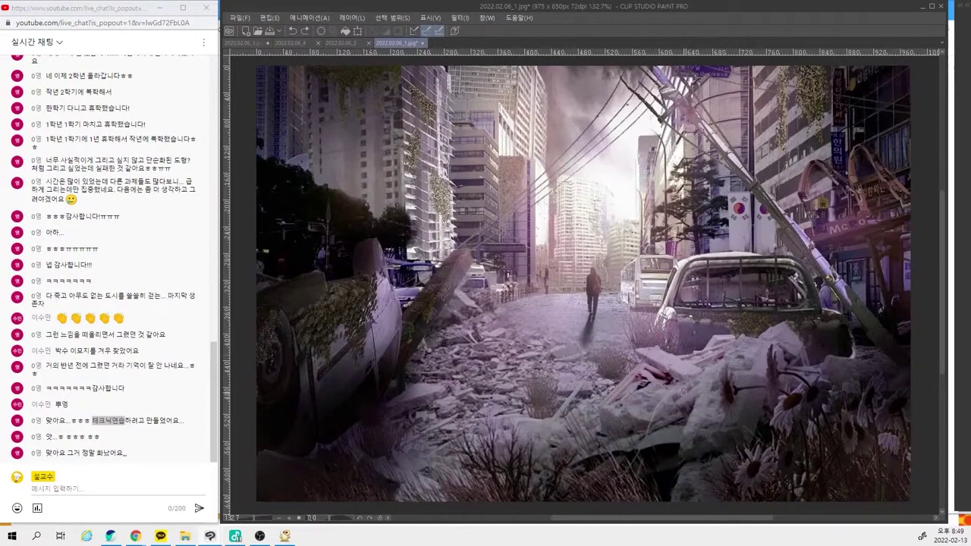
drag(446, 73, 449, 261)
mouse_move(309, 76)
mouse_down()
mouse_move(310, 201)
mouse_move(287, 164)
mouse_up()
drag(491, 106, 491, 276)
drag(513, 109, 516, 264)
drag(539, 85, 540, 290)
mouse_move(546, 164)
mouse_down()
mouse_move(548, 285)
mouse_move(557, 271)
mouse_up()
drag(598, 181, 598, 286)
mouse_move(618, 209)
mouse_down()
mouse_move(619, 291)
mouse_move(634, 276)
mouse_up()
drag(641, 142, 641, 265)
drag(654, 135, 654, 264)
drag(694, 94, 695, 259)
drag(747, 91, 747, 255)
drag(832, 103, 832, 212)
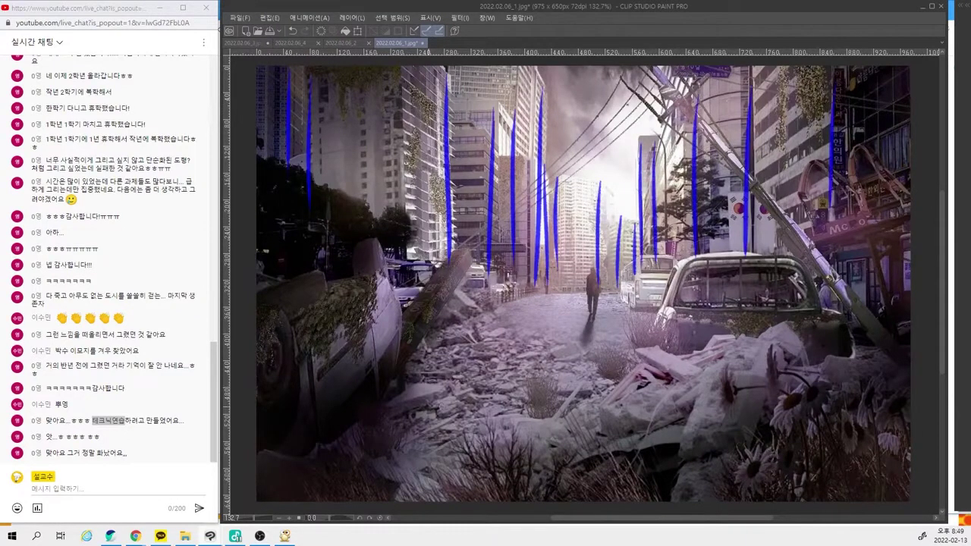
Circle the overturned car and the rubble by the wrecked vehicle in blue, and trace the broken McDonald's arches.
mouse_move(264, 365)
mouse_down()
mouse_move(394, 334)
mouse_move(300, 466)
mouse_up()
mouse_move(709, 423)
mouse_down()
mouse_move(774, 265)
mouse_move(781, 430)
mouse_up()
mouse_move(810, 243)
mouse_down()
mouse_move(807, 189)
mouse_move(861, 221)
mouse_move(897, 196)
mouse_move(874, 221)
mouse_move(807, 232)
mouse_up()
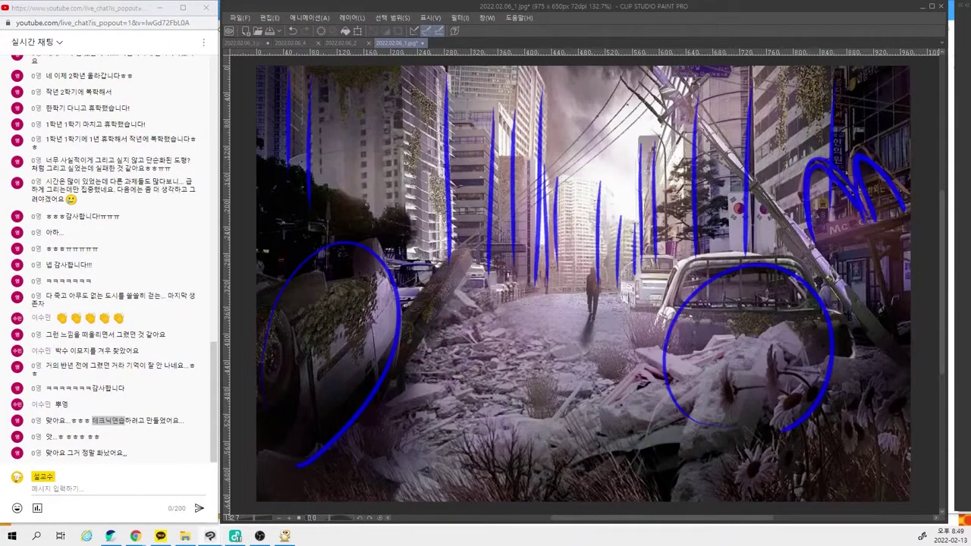
Clear and restore the blue markup repeatedly to compare the city picture with and without it.
key(ctrl+d)
key(Delete)
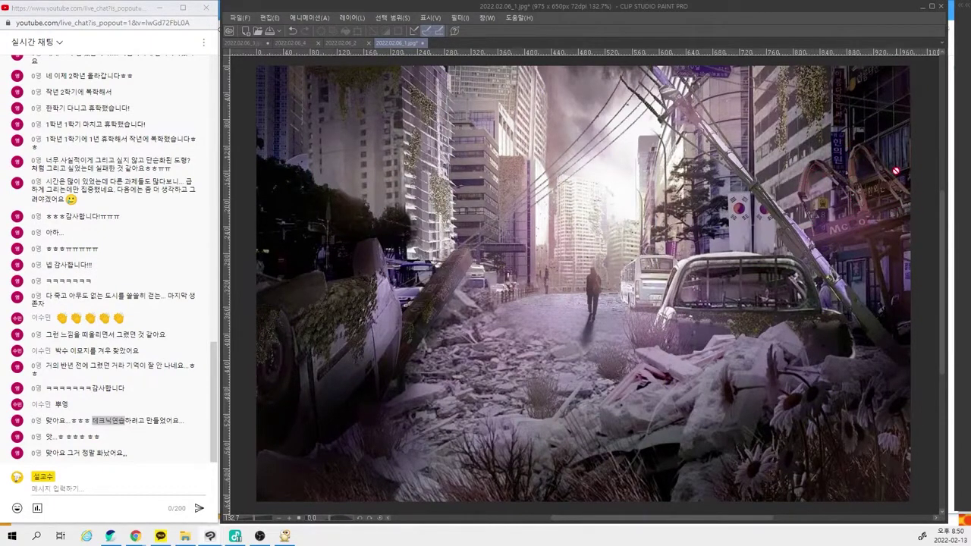
key(ctrl+z)
key(ctrl+y)
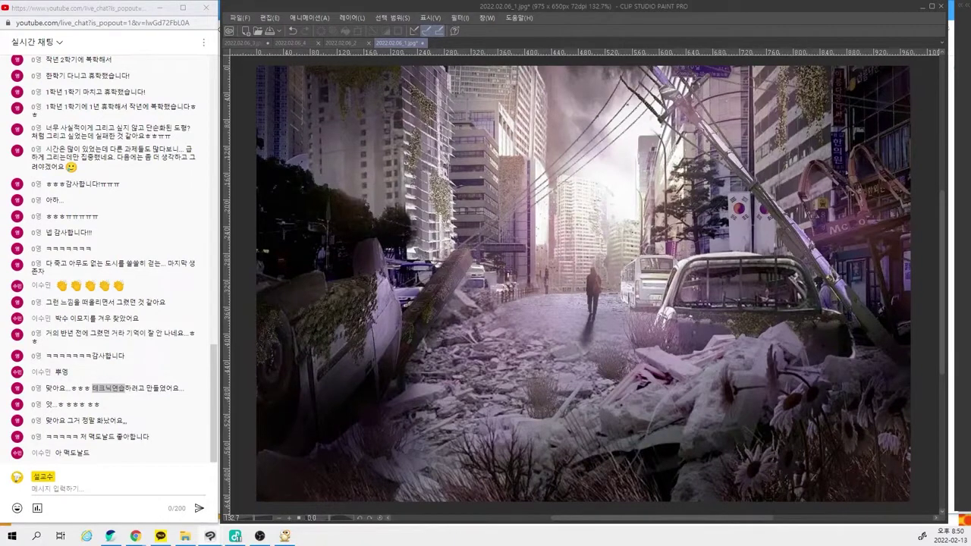
key(ctrl+z)
key(ctrl+y)
key(ctrl+z)
key(ctrl+y)
key(ctrl+z)
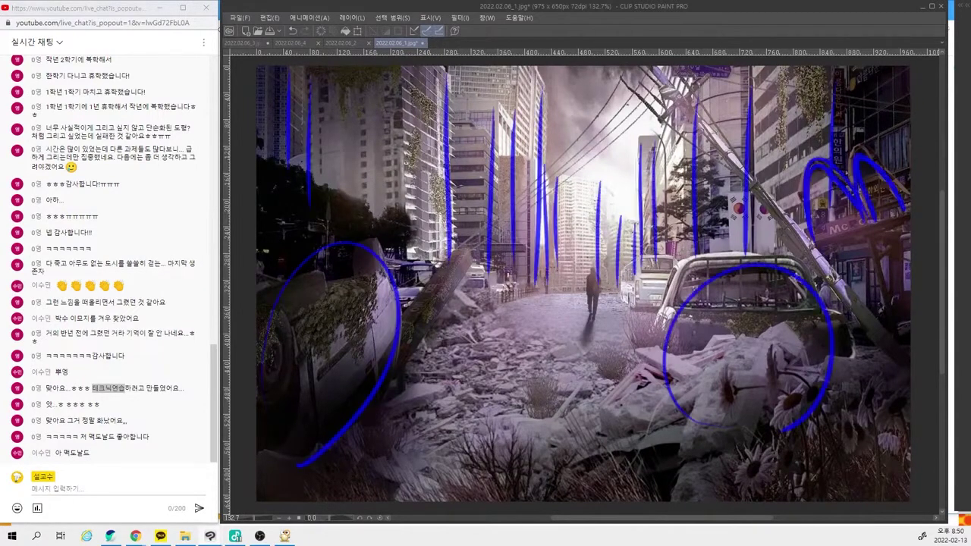
key(ctrl+z)
key(ctrl+y)
key(ctrl+z)
key(ctrl+y)
Circle the lone walking figure on the street in red.
mouse_move(578, 330)
mouse_down()
mouse_move(607, 283)
mouse_move(597, 258)
mouse_up()
key(ctrl+z)
mouse_move(595, 345)
mouse_down()
mouse_move(588, 254)
mouse_move(581, 356)
mouse_up()
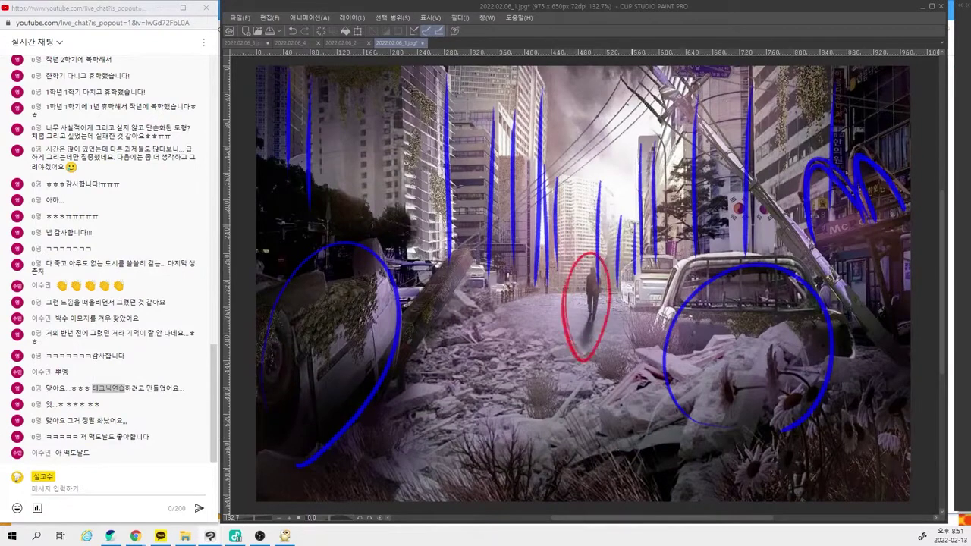
key(ctrl+z)
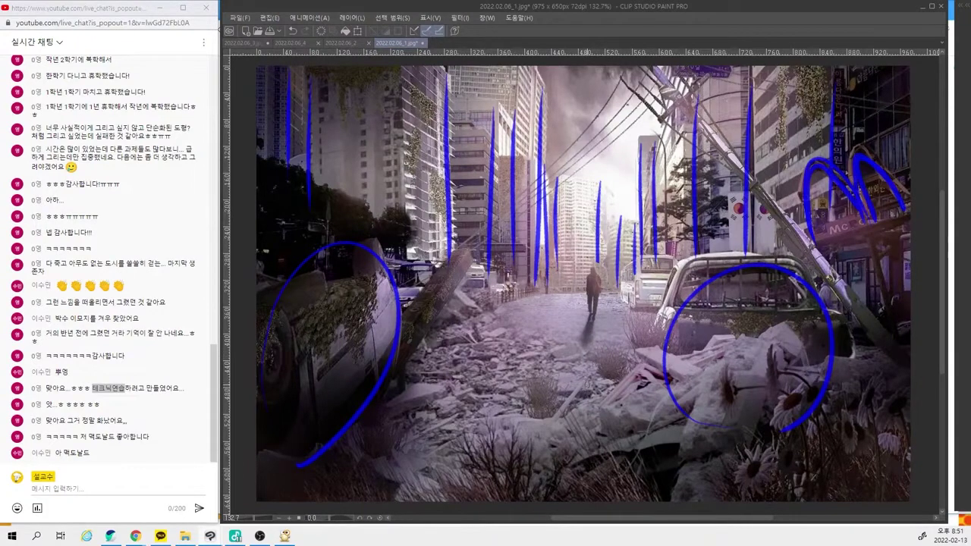
mouse_move(592, 255)
mouse_down()
mouse_move(570, 334)
mouse_move(607, 288)
mouse_move(608, 330)
mouse_up()
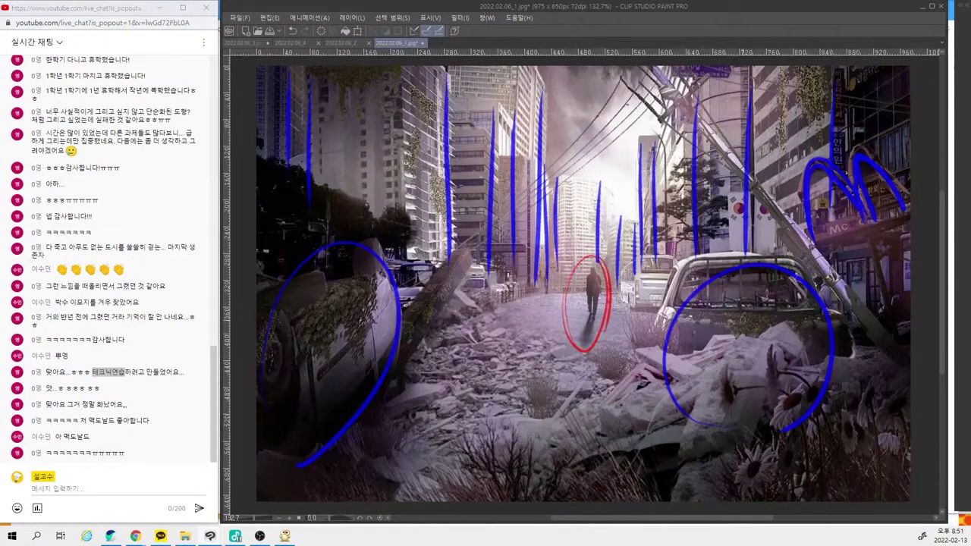
Add short red marks on the rubble edge, by the distant cars and at the wrecked vehicle's front corner.
drag(421, 354, 436, 359)
drag(483, 298, 490, 287)
mouse_move(658, 308)
mouse_down()
mouse_move(652, 326)
mouse_move(679, 306)
mouse_move(672, 328)
mouse_up()
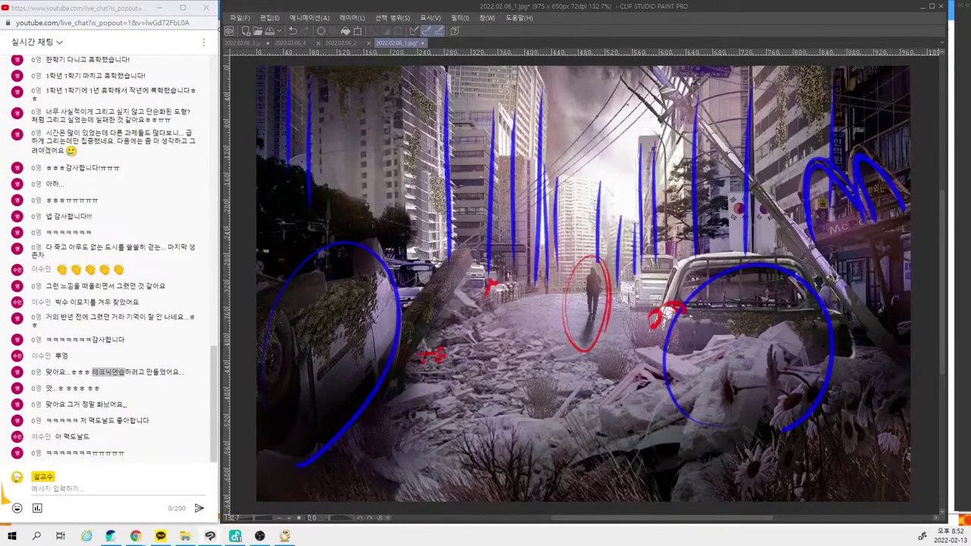
Clear all blue and red markup from the city picture, comparing it with and without the marks.
key(Delete)
key(ctrl+z)
key(ctrl+y)
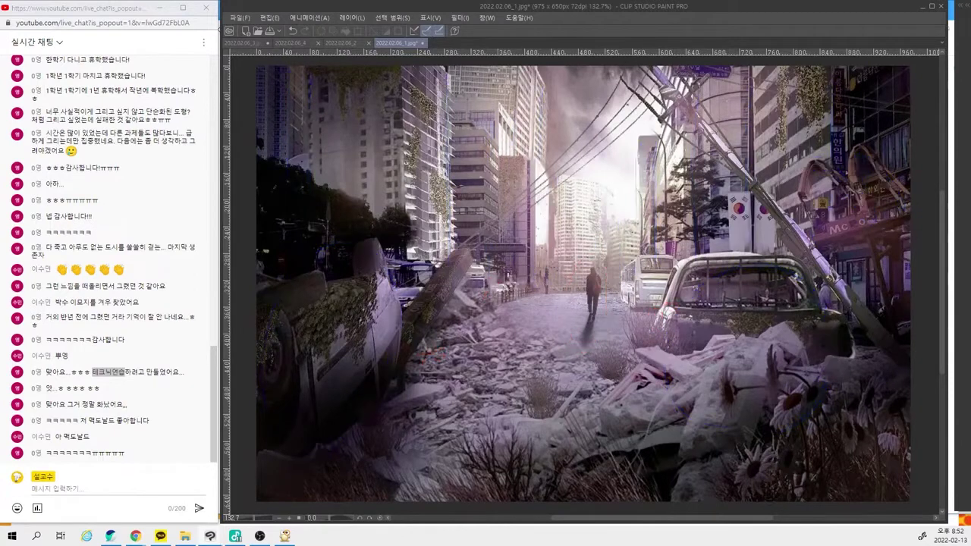
key(ctrl+z)
key(ctrl+y)
key(ctrl+a)
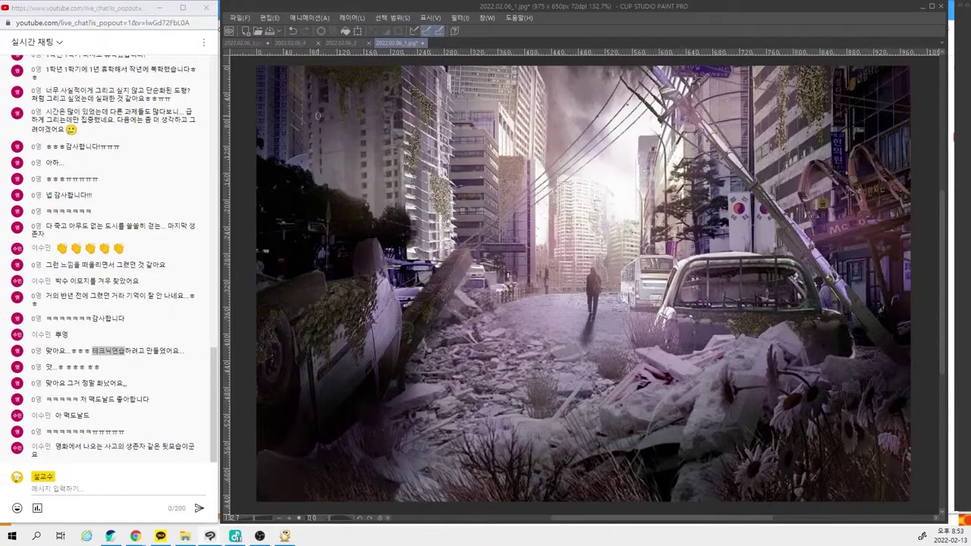
Draw red lines radiating outward from around the walking figure across the buildings, vehicles and rubble.
drag(328, 124, 607, 268)
drag(501, 76, 624, 220)
mouse_move(385, 336)
mouse_down()
mouse_move(586, 278)
mouse_move(495, 502)
mouse_up()
drag(637, 314, 782, 459)
drag(667, 268, 889, 252)
drag(661, 228, 872, 103)
drag(634, 235, 743, 73)
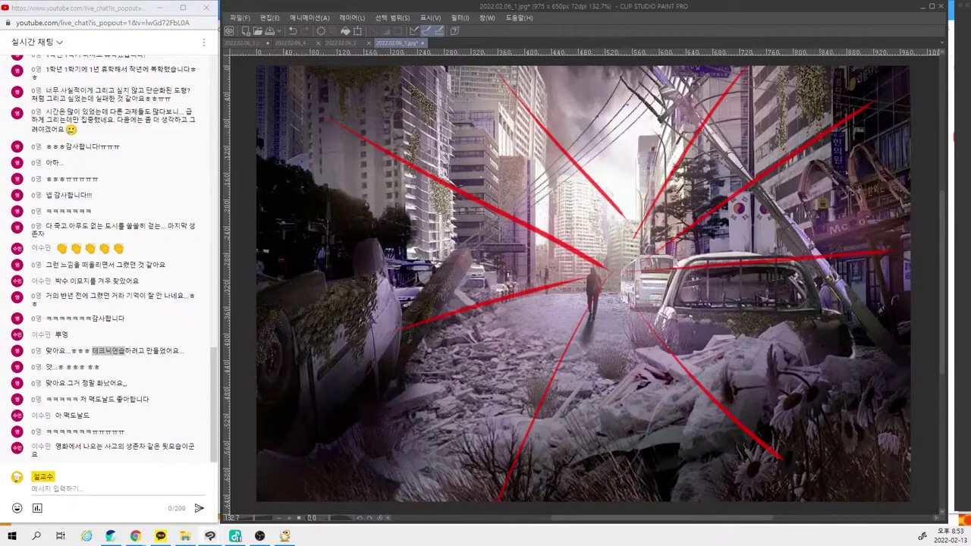
Remove and restore the red radiating lines repeatedly to compare the composition with and without them.
key(Delete)
key(ctrl+z)
key(ctrl+y)
key(ctrl+z)
key(ctrl+y)
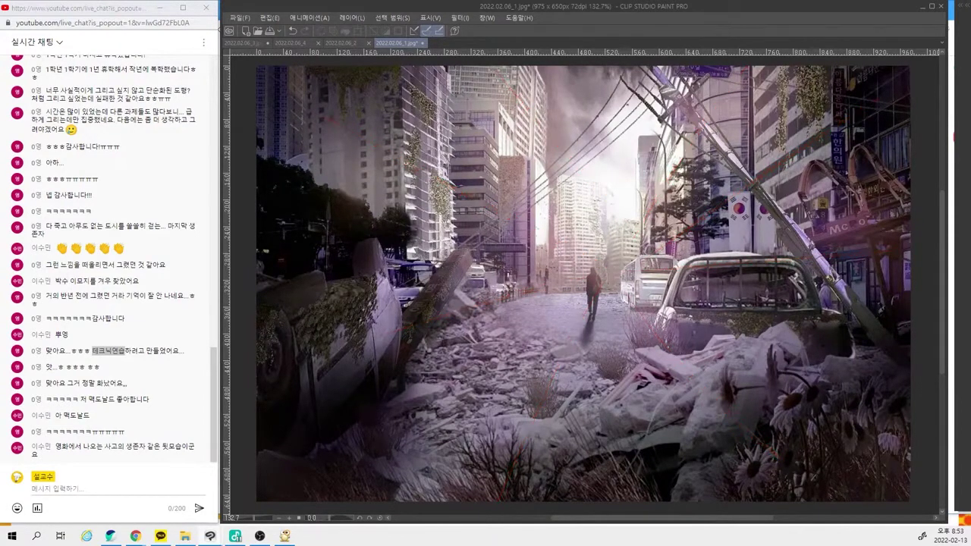
key(ctrl+z)
key(ctrl+y)
key(ctrl+z)
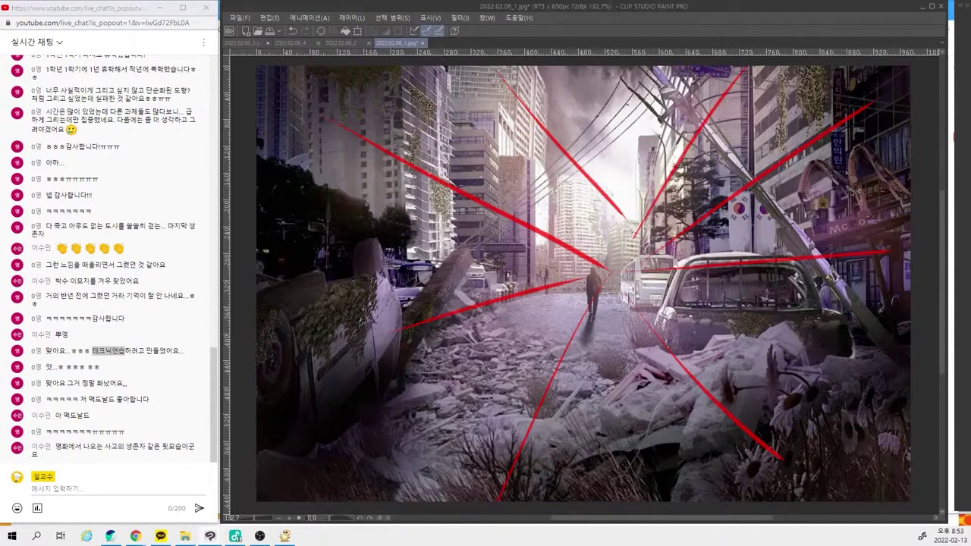
key(ctrl+z)
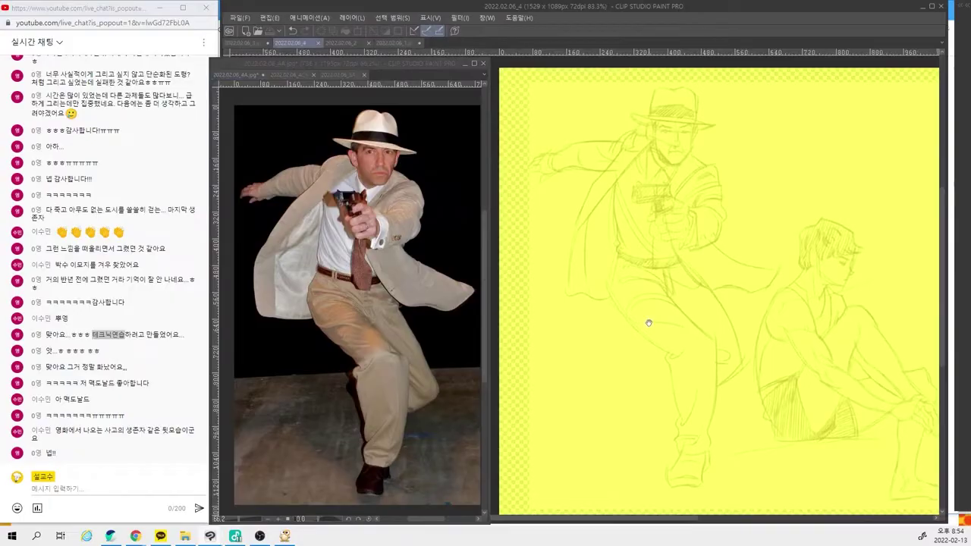
Widen the reference photo window and mark the man's front shin axis and knee joint in red.
drag(649, 323, 661, 321)
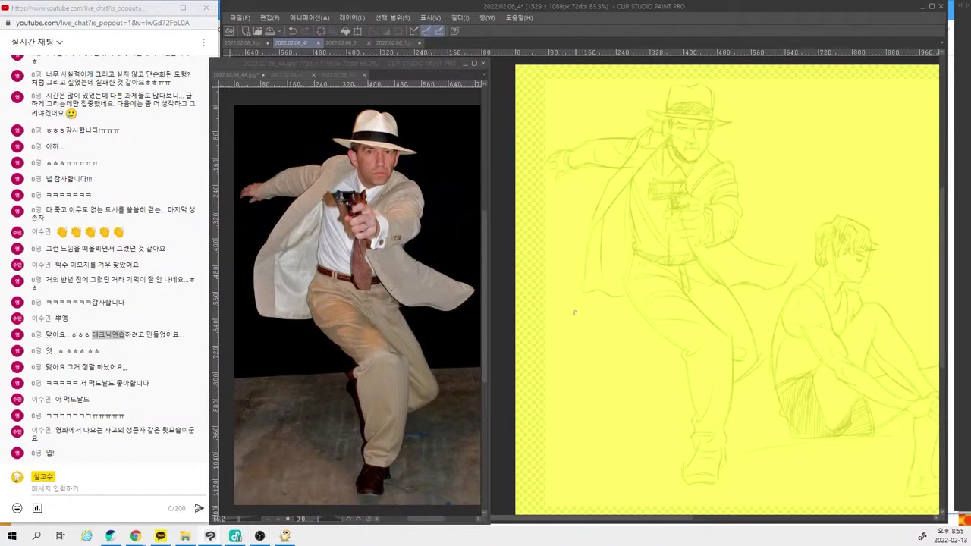
drag(490, 282, 503, 284)
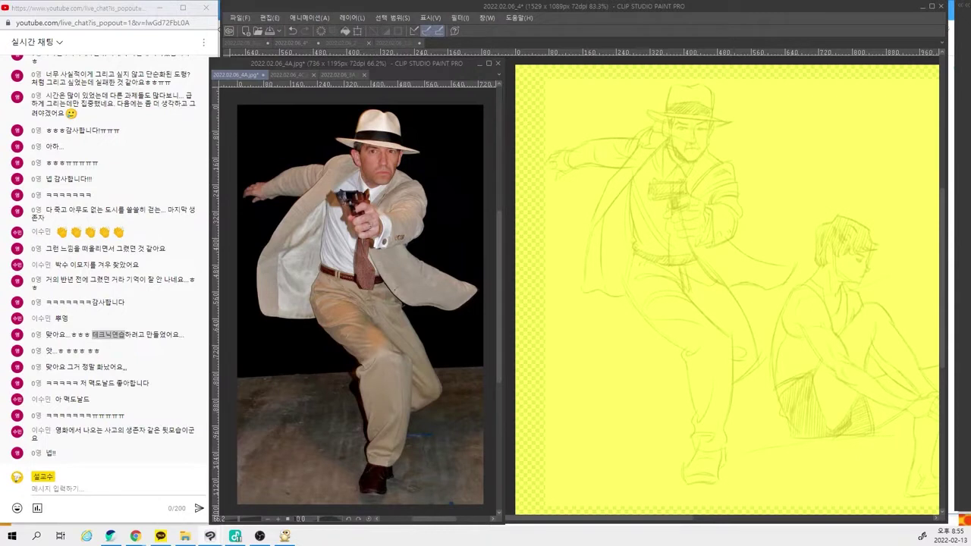
mouse_move(382, 459)
mouse_down()
mouse_move(402, 345)
mouse_move(383, 364)
mouse_up()
key(ctrl+z)
mouse_move(383, 348)
mouse_down()
mouse_move(375, 469)
mouse_move(384, 349)
mouse_up()
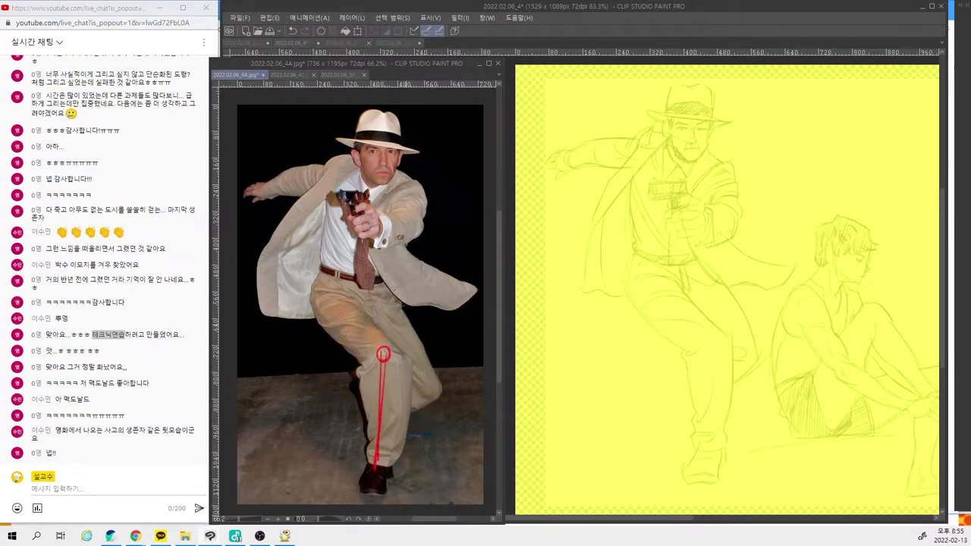
Trace the outer contour of the front knee and calf in blue, and mark both thigh axes in red.
mouse_move(388, 341)
mouse_down()
mouse_move(414, 383)
mouse_move(381, 464)
mouse_up()
key(ctrl+z)
mouse_move(410, 363)
mouse_down()
mouse_move(408, 425)
mouse_move(382, 467)
mouse_up()
key(ctrl+z)
drag(410, 362, 385, 472)
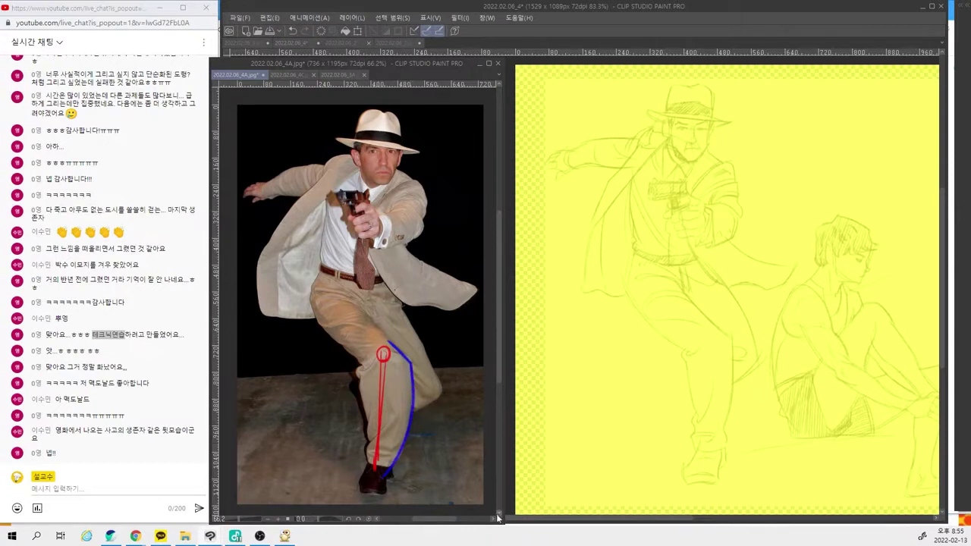
drag(330, 299, 381, 353)
drag(386, 308, 432, 394)
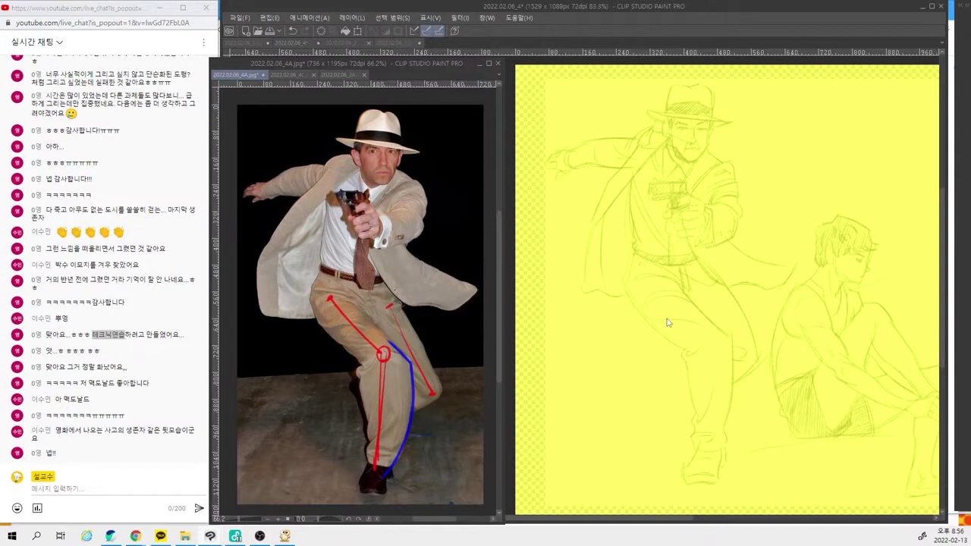
Clear and restore the markup on the reference photo repeatedly to compare the pose with and without it.
key(Delete)
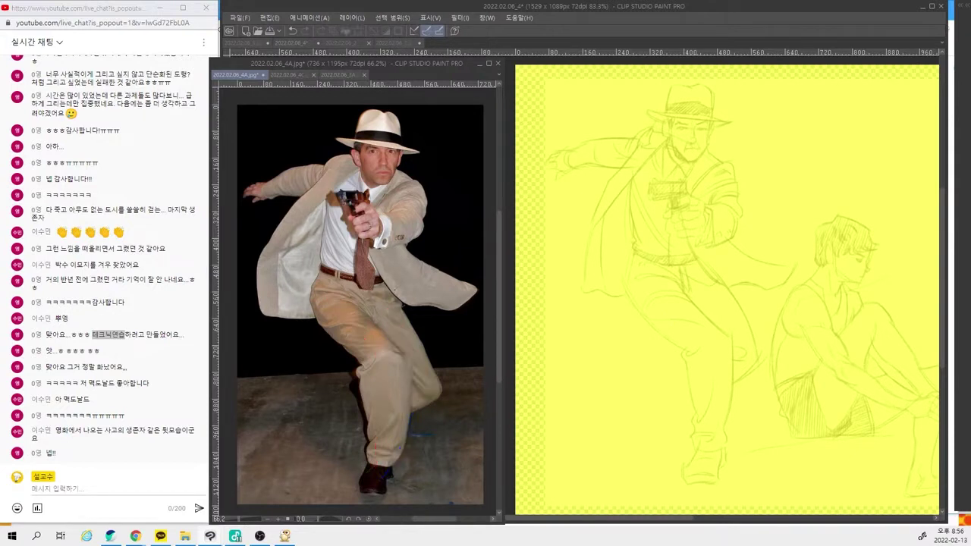
key(ctrl+z)
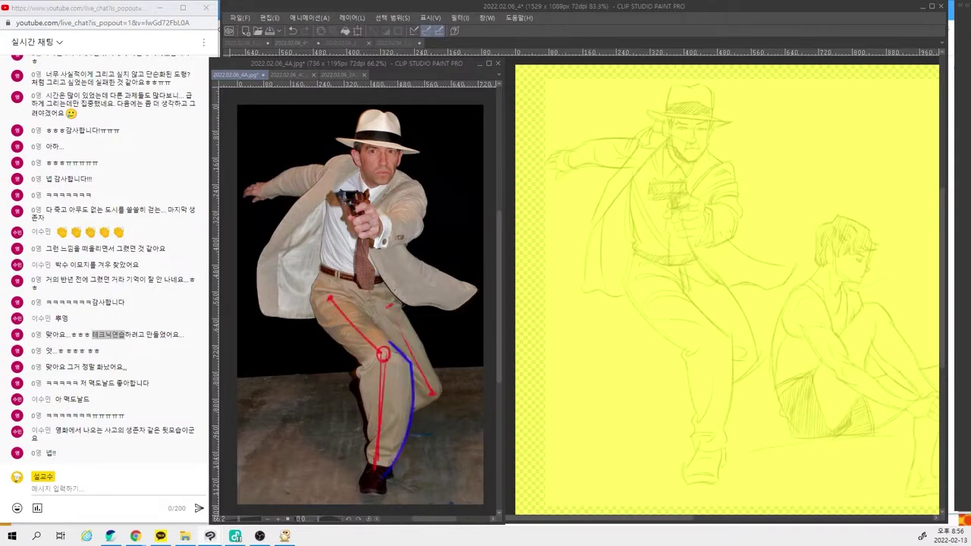
key(Delete)
key(ctrl+z)
key(Delete)
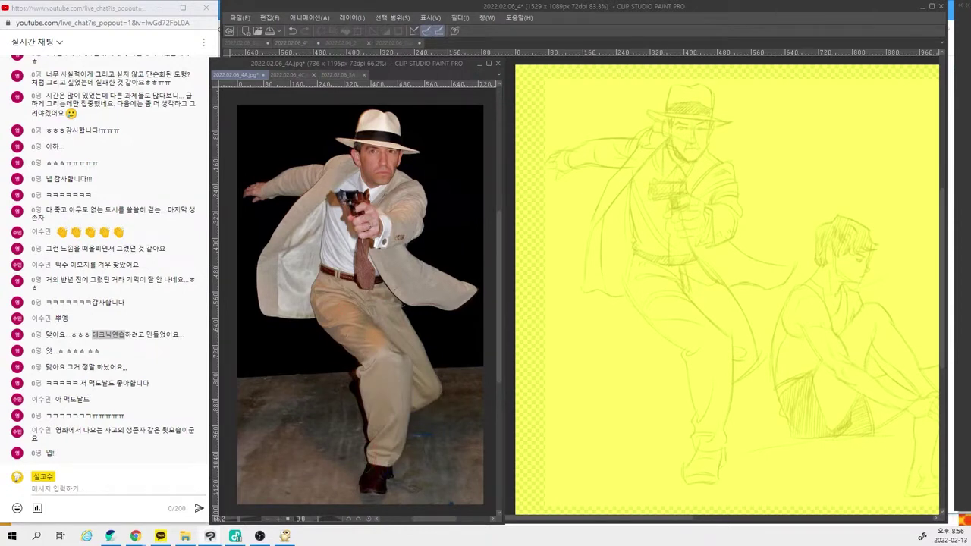
key(ctrl+z)
key(Delete)
key(ctrl+z)
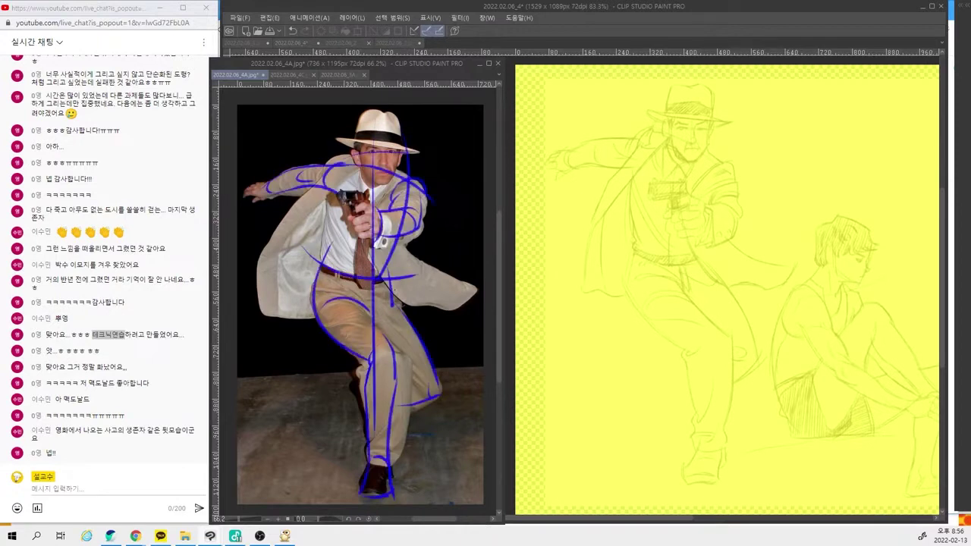
Mark the man's head oval, vertical balance line and front foot in red on the reference photo, and trace the torso and leg curves.
key(Delete)
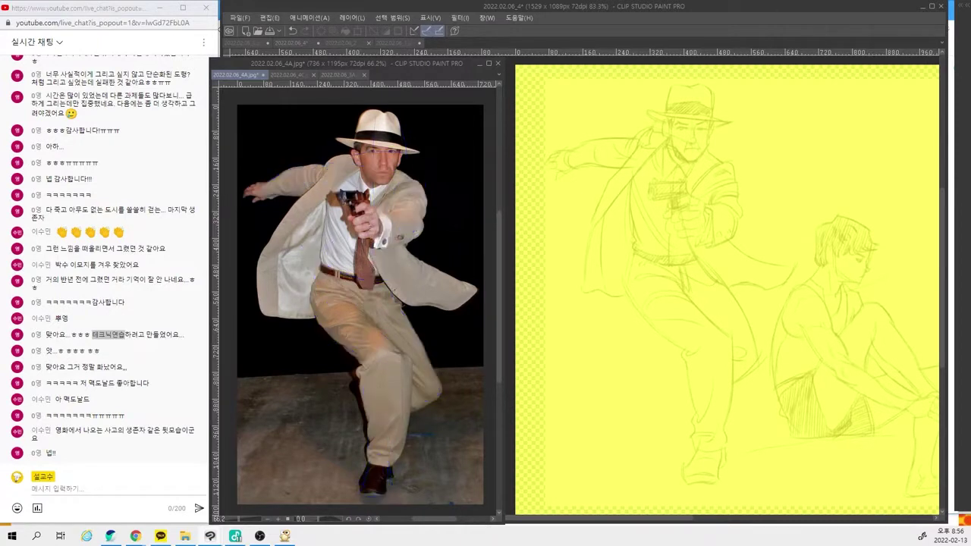
key(ctrl+z)
key(ctrl+a)
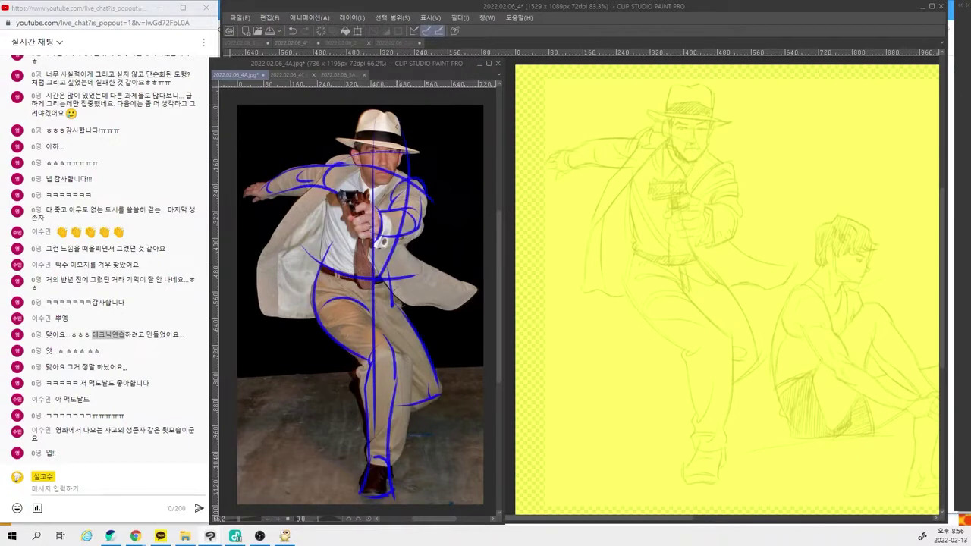
mouse_move(395, 131)
mouse_down()
mouse_move(363, 141)
mouse_move(380, 114)
mouse_move(396, 172)
mouse_move(367, 449)
mouse_up()
key(ctrl+z)
mouse_move(374, 184)
mouse_down()
mouse_move(372, 483)
mouse_move(386, 464)
mouse_move(362, 489)
mouse_move(388, 494)
mouse_move(391, 466)
mouse_up()
key(ctrl+z)
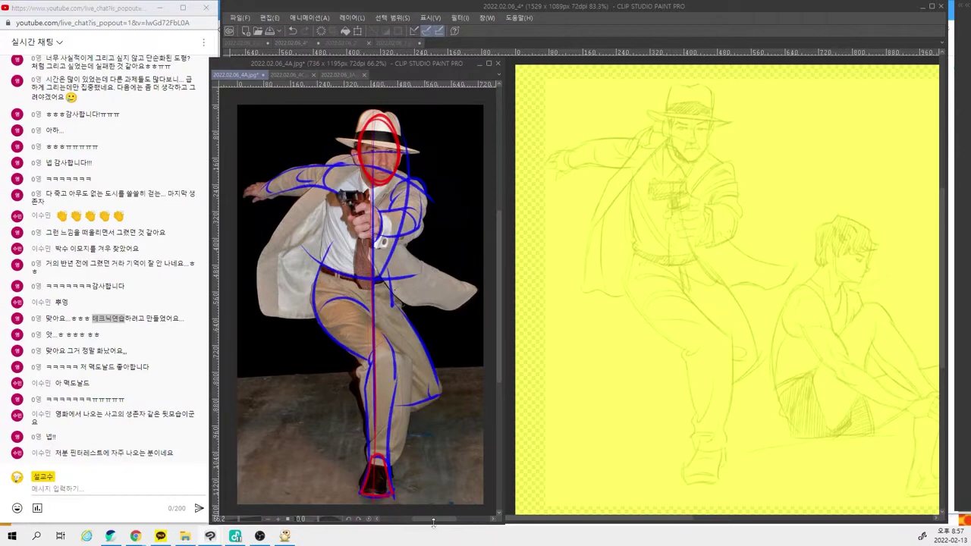
mouse_move(394, 114)
mouse_down()
mouse_move(400, 249)
mouse_move(382, 258)
mouse_move(331, 250)
mouse_move(316, 297)
mouse_move(349, 351)
mouse_move(396, 370)
mouse_move(392, 499)
mouse_up()
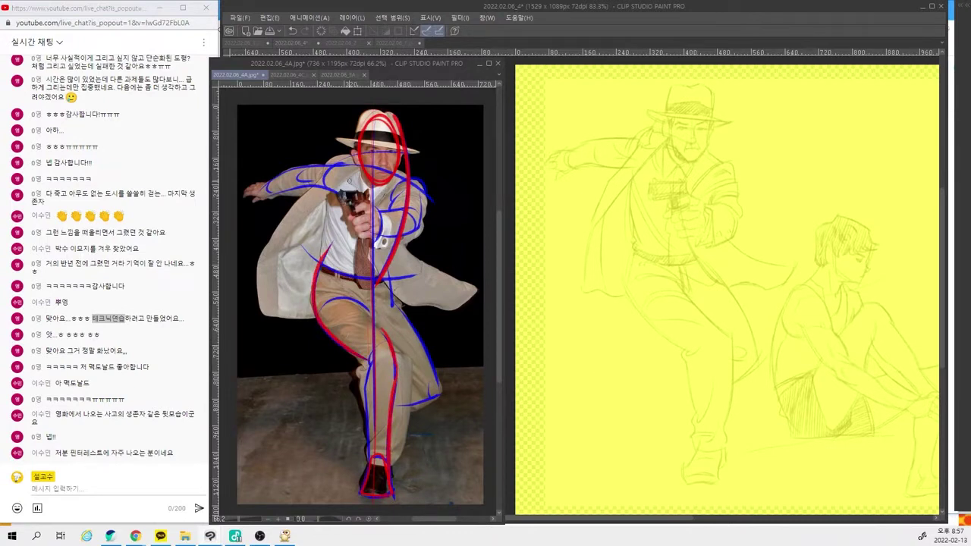
Draw red slanted lines across the man's shoulders and waist on the reference photo to show their opposing tilts.
drag(326, 177, 432, 206)
drag(323, 282, 452, 223)
key(ctrl+z)
key(ctrl+z)
drag(298, 159, 405, 203)
drag(325, 280, 437, 230)
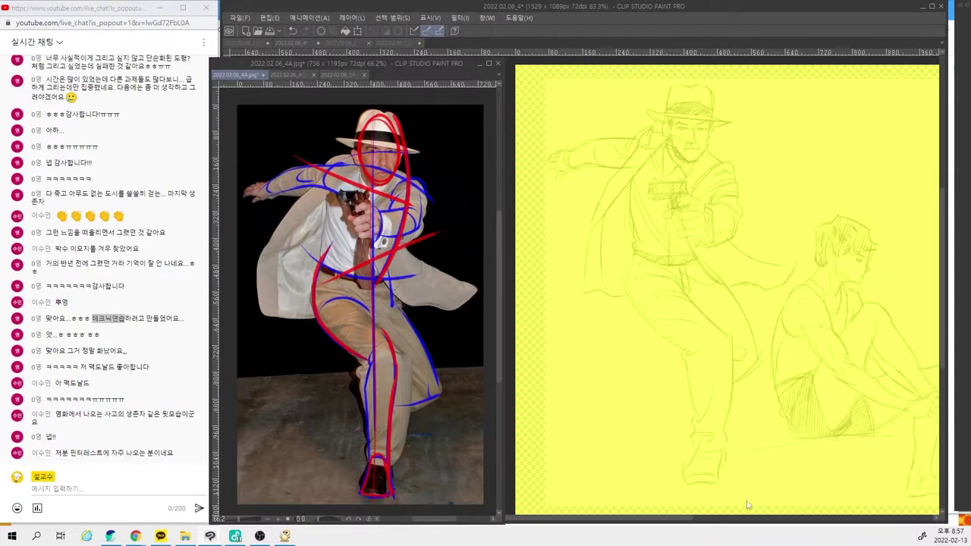
Draw red guide lines above and below the outstretched arm on the photo, and clear the photo's markup.
drag(244, 185, 292, 152)
drag(247, 207, 328, 205)
key(Delete)
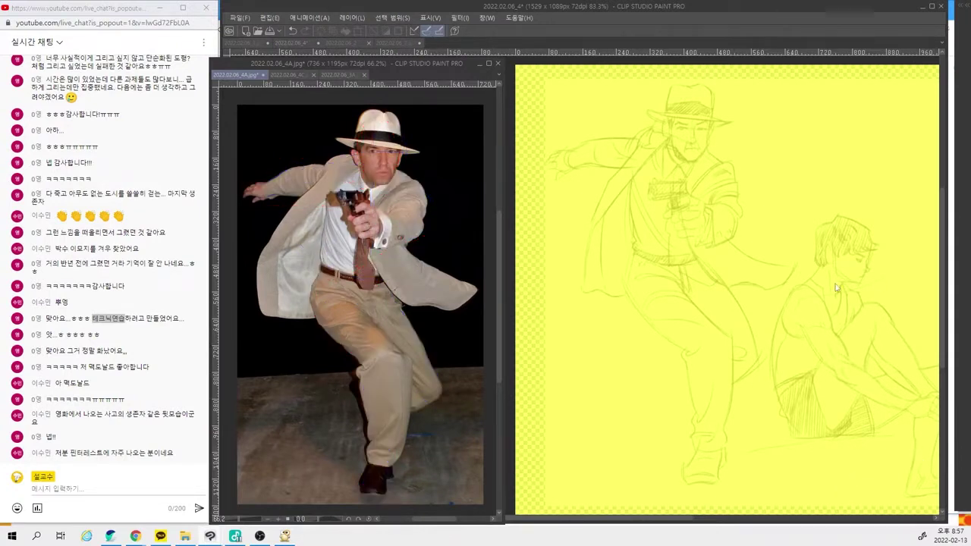
Show the blue redrawn figure over the student's sketch, and remove and restore the reference photo's markup repeatedly to compare the poses.
click(804, 247)
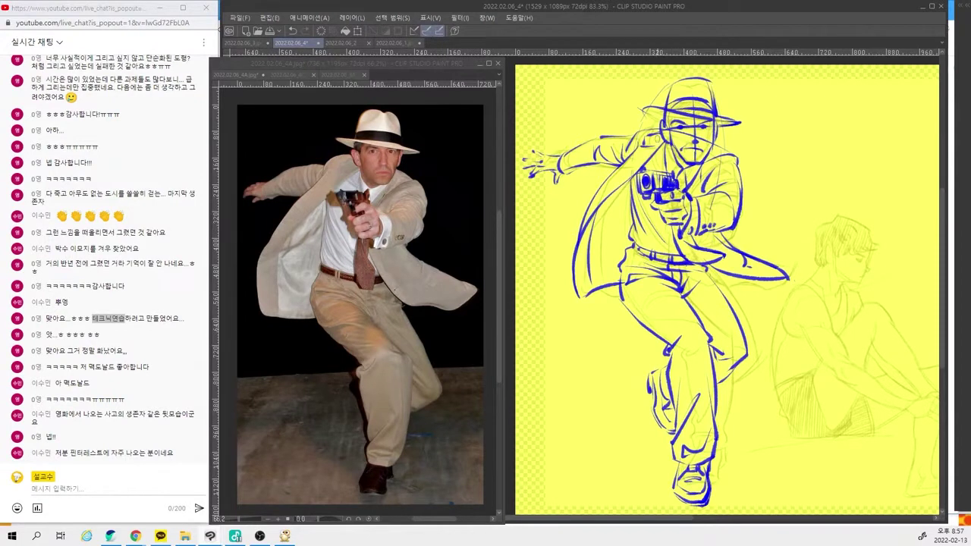
click(412, 61)
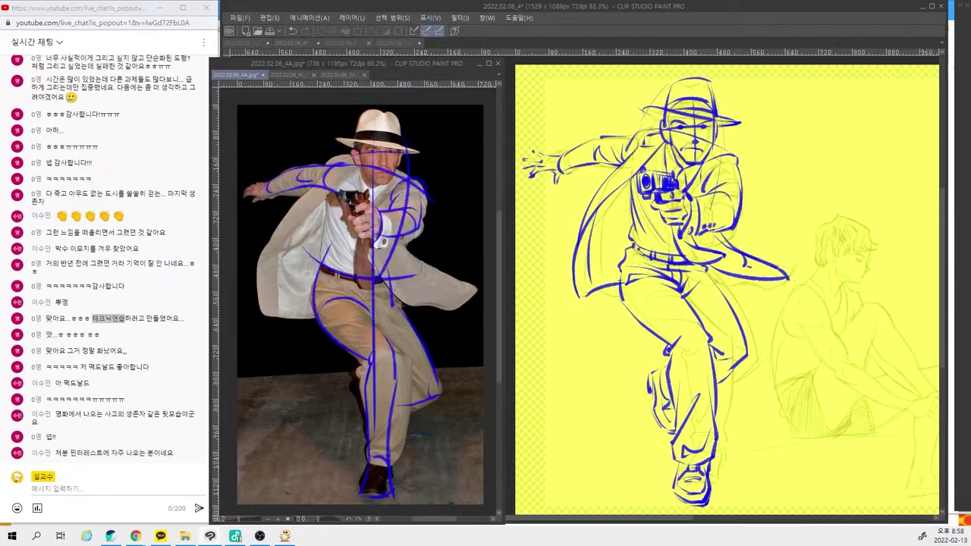
key(ctrl+z)
key(ctrl+y)
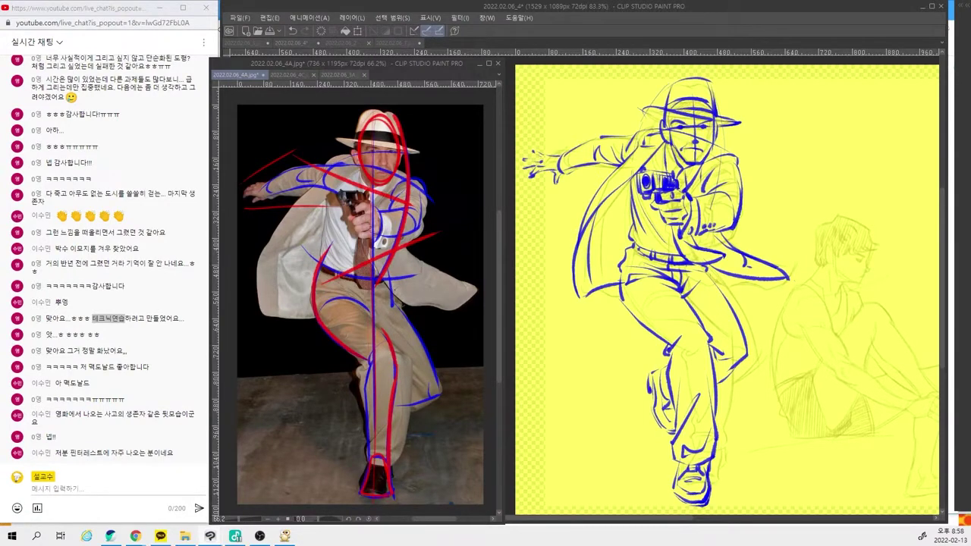
key(ctrl+z)
key(ctrl+y)
key(ctrl+z)
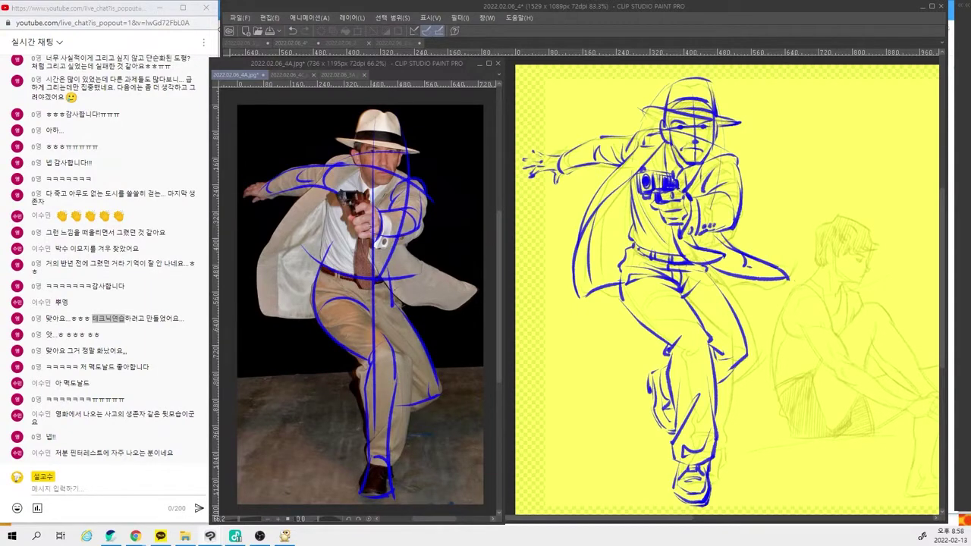
key(Delete)
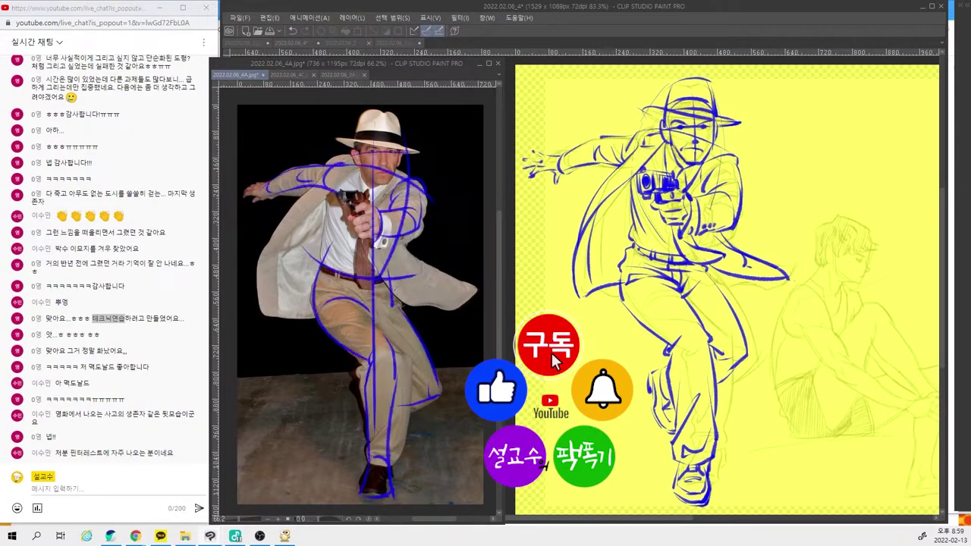
key(ctrl+z)
key(ctrl+y)
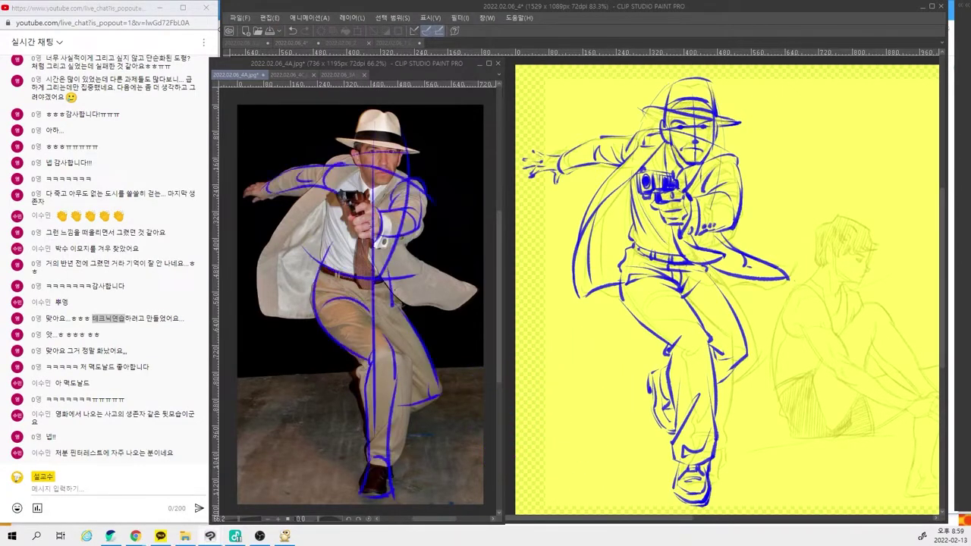
key(ctrl+z)
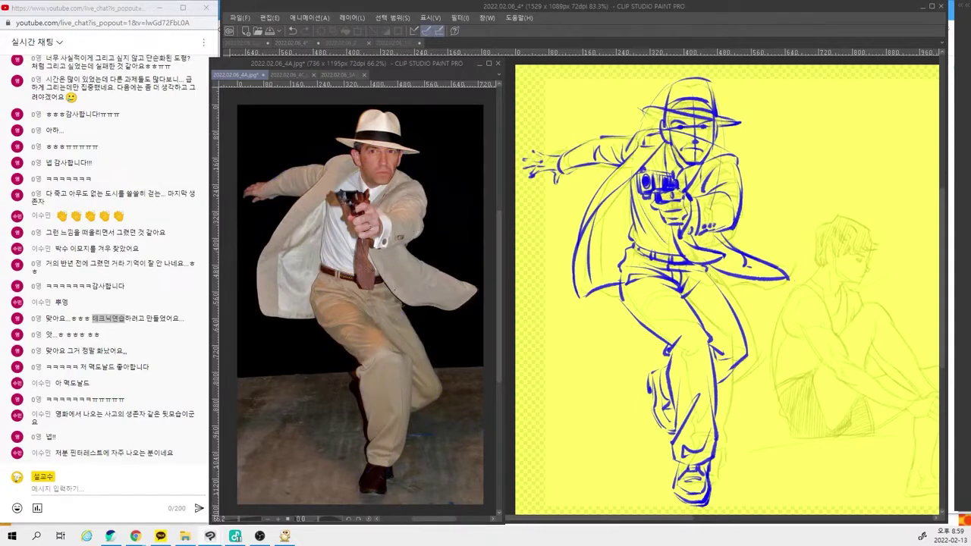
key(ctrl+y)
key(ctrl+z)
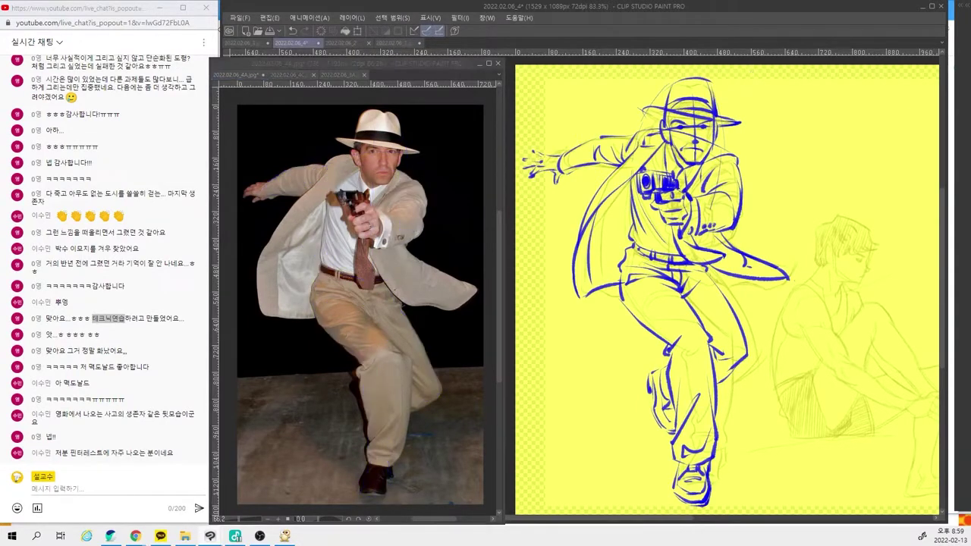
Remove and restore the blue redrawn figure over the student's sketch to compare the two drawings.
key(ctrl+z)
key(ctrl+y)
key(ctrl+z)
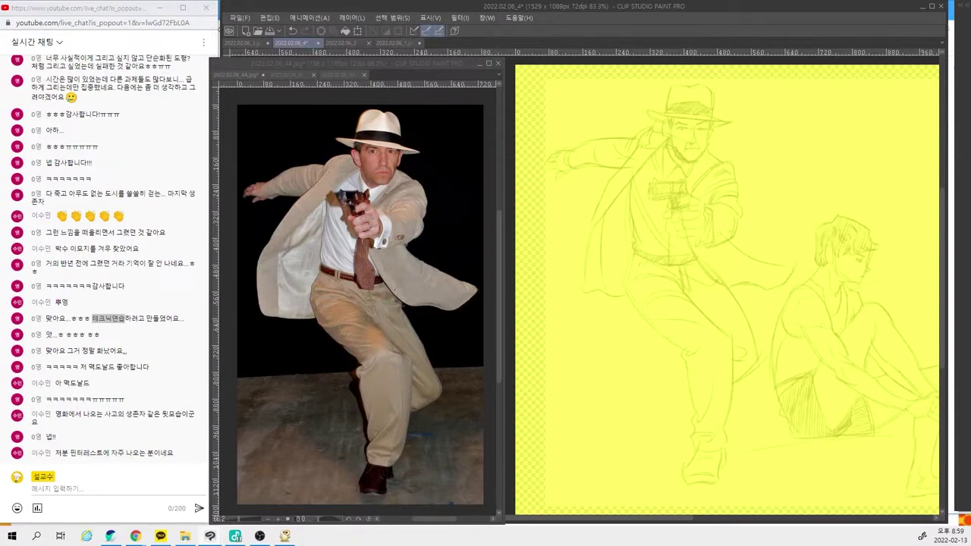
Circle the sketched man's gun and head in blue.
mouse_move(682, 200)
mouse_down()
mouse_move(646, 200)
mouse_move(675, 207)
mouse_up()
key(ctrl+z)
mouse_move(689, 157)
mouse_down()
mouse_move(713, 118)
mouse_move(693, 156)
mouse_up()
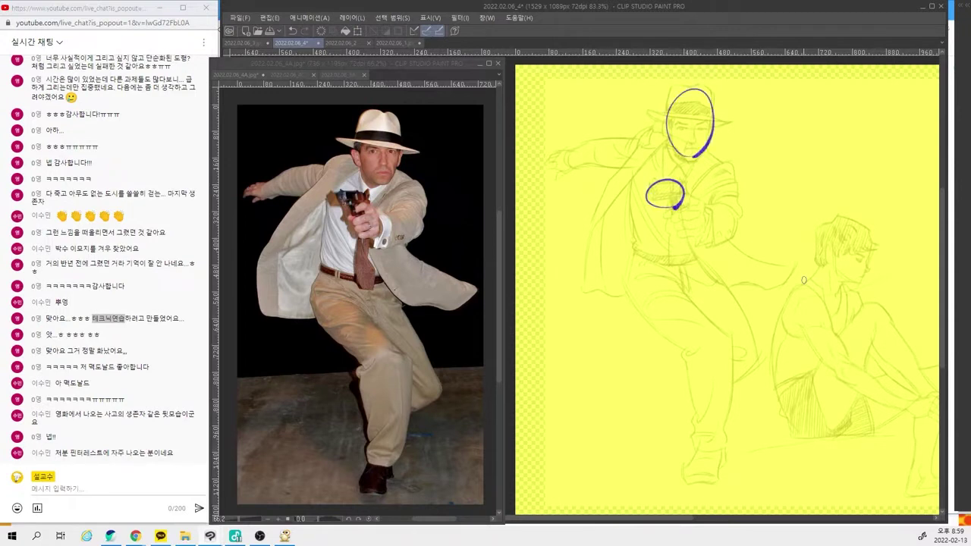
Mark the sketched man's hip, outer front thigh, knee and curved shin contour in blue.
drag(677, 285, 739, 347)
key(ctrl+z)
key(ctrl+y)
drag(642, 279, 670, 274)
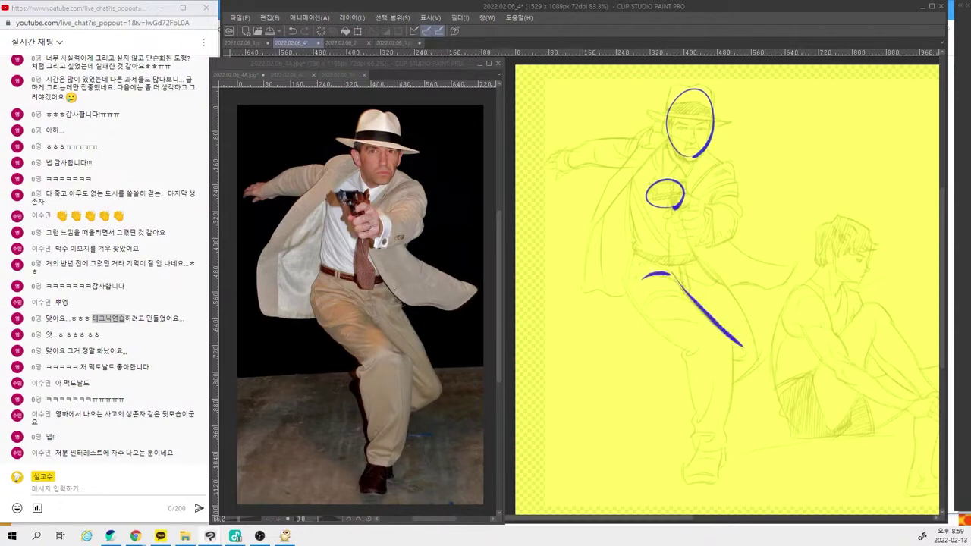
mouse_move(709, 345)
mouse_down()
mouse_move(742, 339)
mouse_move(718, 446)
mouse_up()
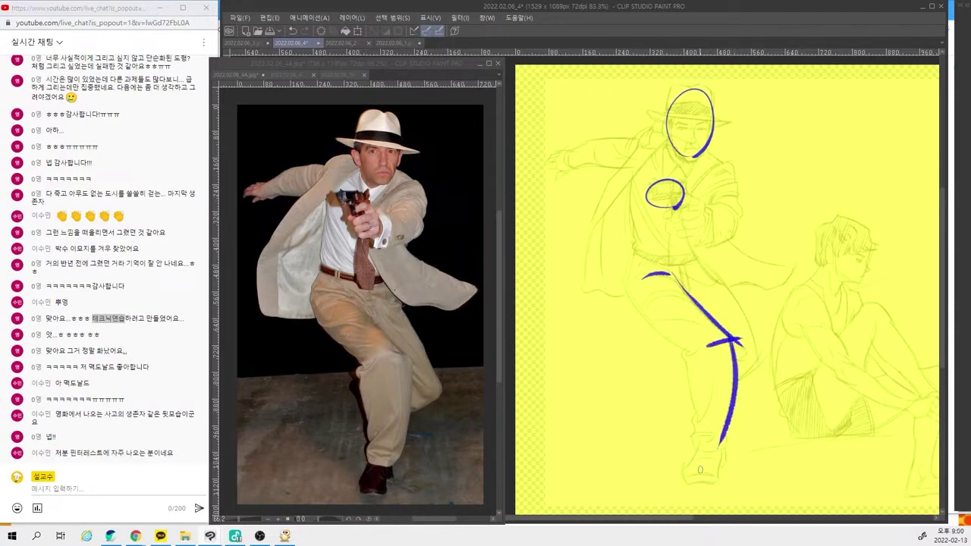
key(ctrl+z)
drag(734, 339, 721, 436)
key(ctrl+z)
drag(734, 340, 719, 439)
Draw the front thigh and shin axes in red beside the blue leg contour, and clear the overlay.
mouse_move(660, 288)
mouse_down()
mouse_move(726, 367)
mouse_move(708, 447)
mouse_up()
drag(717, 356, 686, 492)
key(ctrl+z)
drag(719, 359, 698, 476)
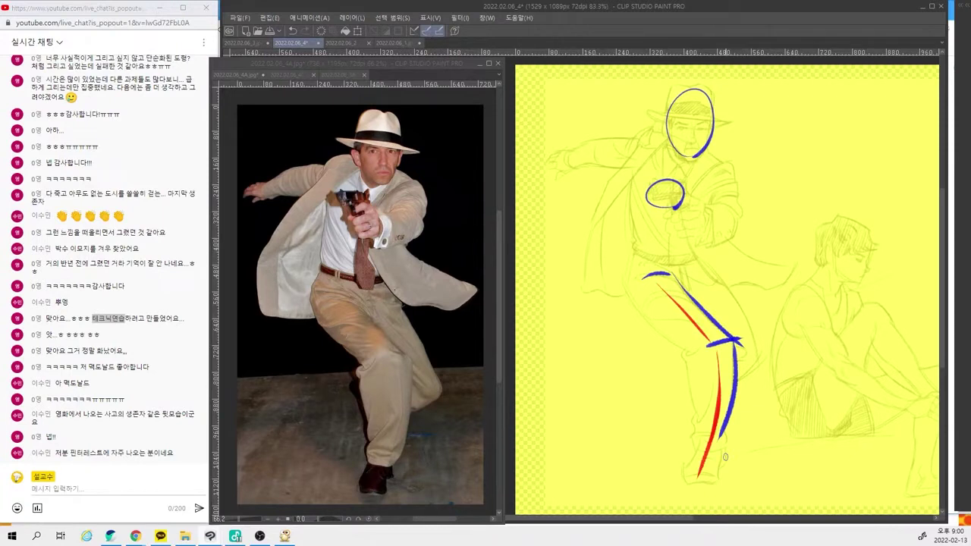
key(Delete)
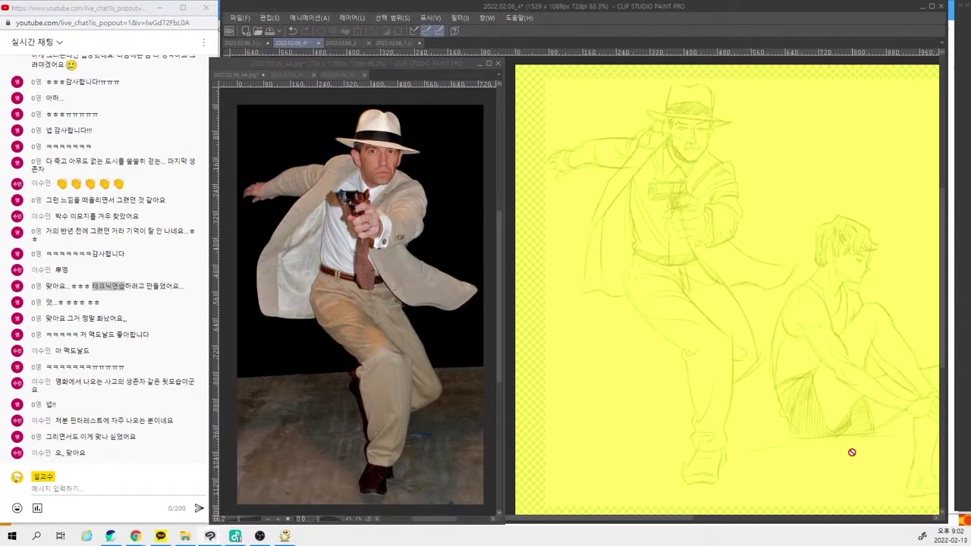
Restore and remove the structure markup on the reference photo to review the pose against the student's sketch.
click(455, 61)
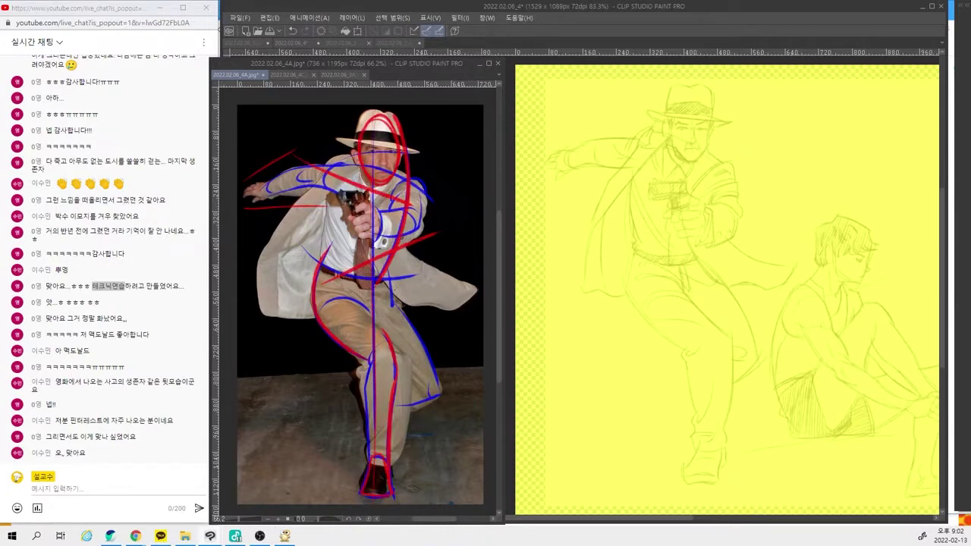
key(ctrl+z)
key(ctrl+z)
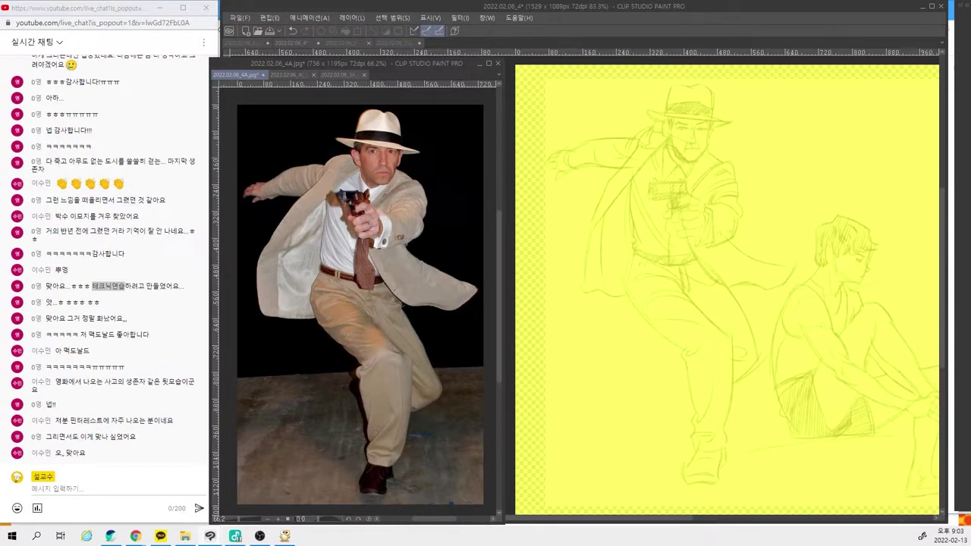
Try shifting the blue redrawn figure slightly to the right over the student's sketch, and undo the shift.
click(748, 69)
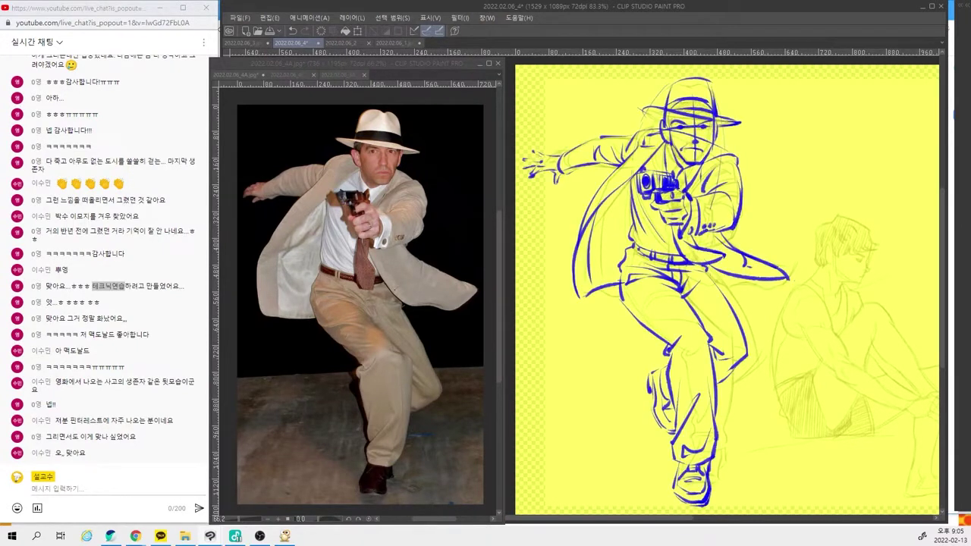
key(Right)
key(Right)
key(Right)
key(Right)
key(Right)
key(Right)
key(Right)
key(Right)
key(Right)
key(Right)
key(Right)
key(Right)
key(Right)
key(Right)
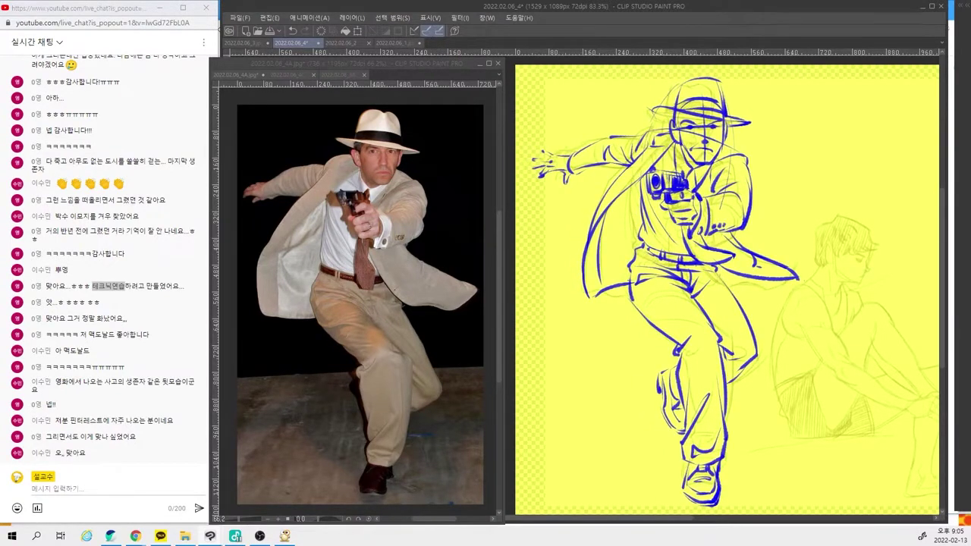
key(ctrl+z)
key(ctrl+y)
mouse_move(667, 288)
mouse_down()
mouse_move(655, 288)
mouse_move(665, 288)
mouse_up()
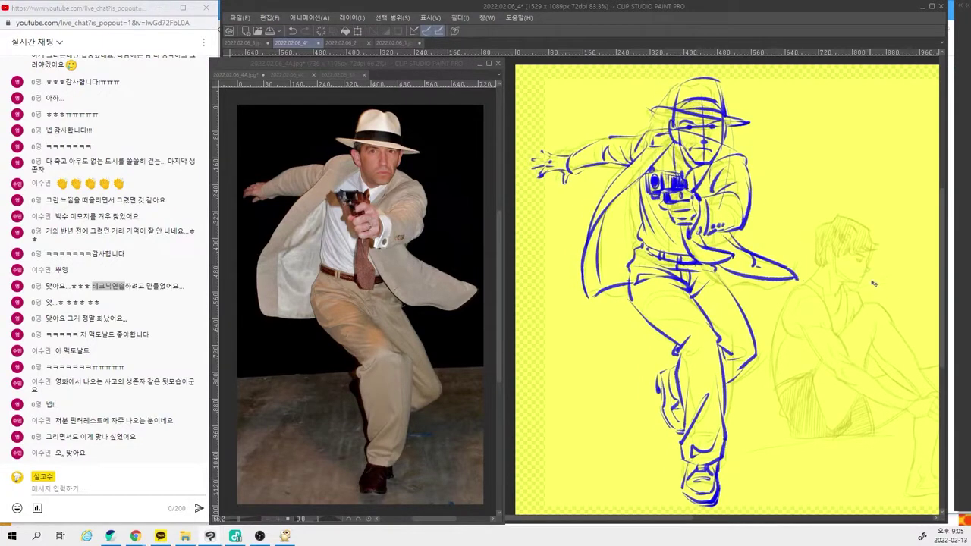
key(ctrl+z)
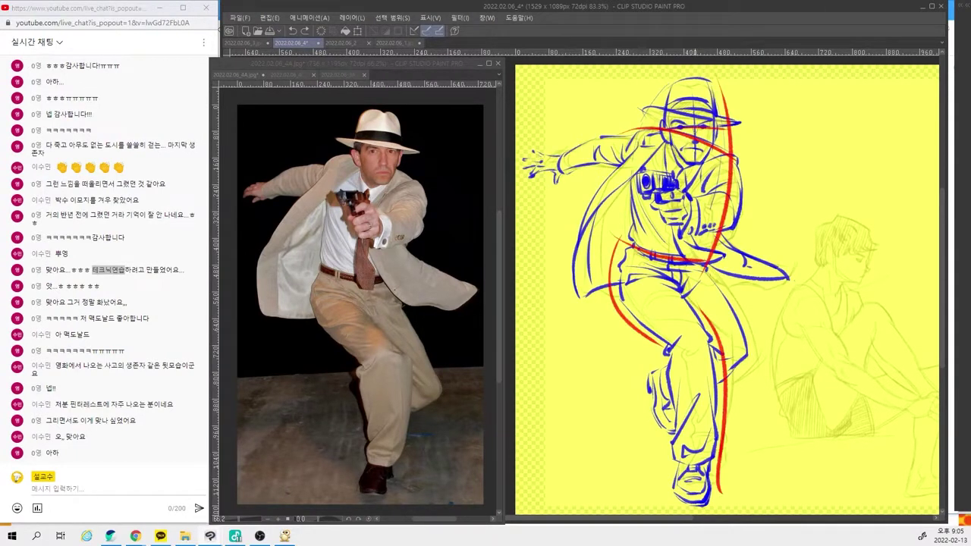
Mark the blue figure's vertical balance line, rear foot and front foot in red, and clear the overlay from the student's sketch.
drag(693, 76, 689, 497)
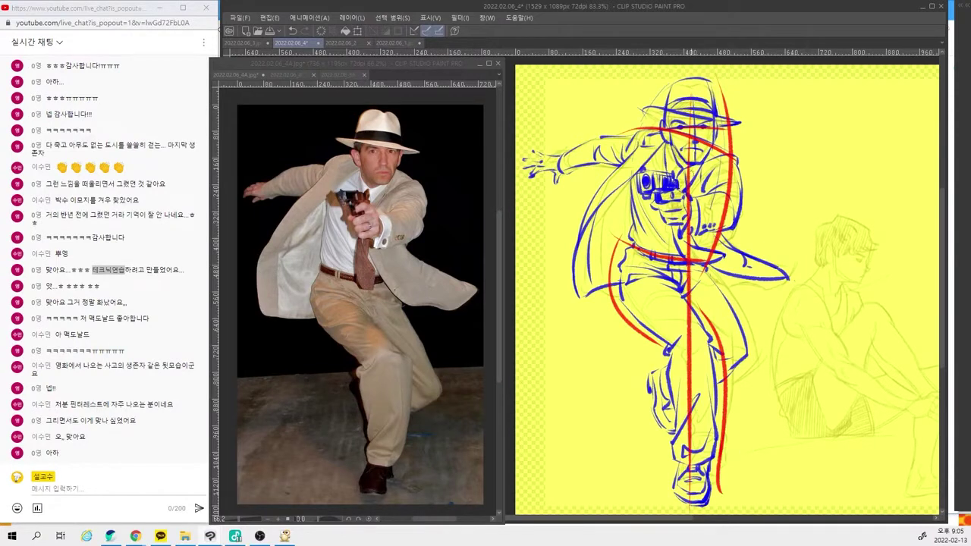
drag(600, 438, 636, 401)
drag(661, 497, 669, 455)
key(ctrl+z)
mouse_move(701, 506)
mouse_down()
mouse_move(671, 448)
mouse_move(682, 512)
mouse_up()
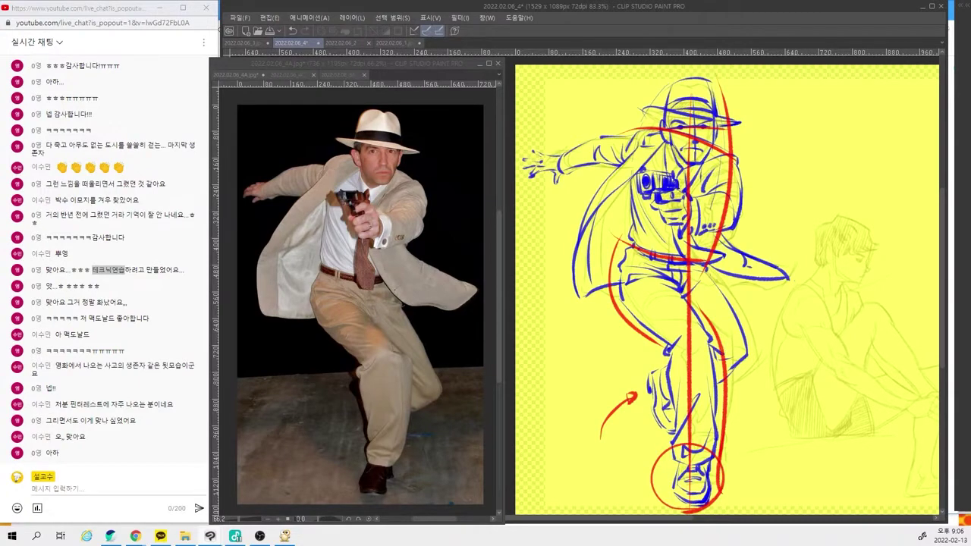
key(Delete)
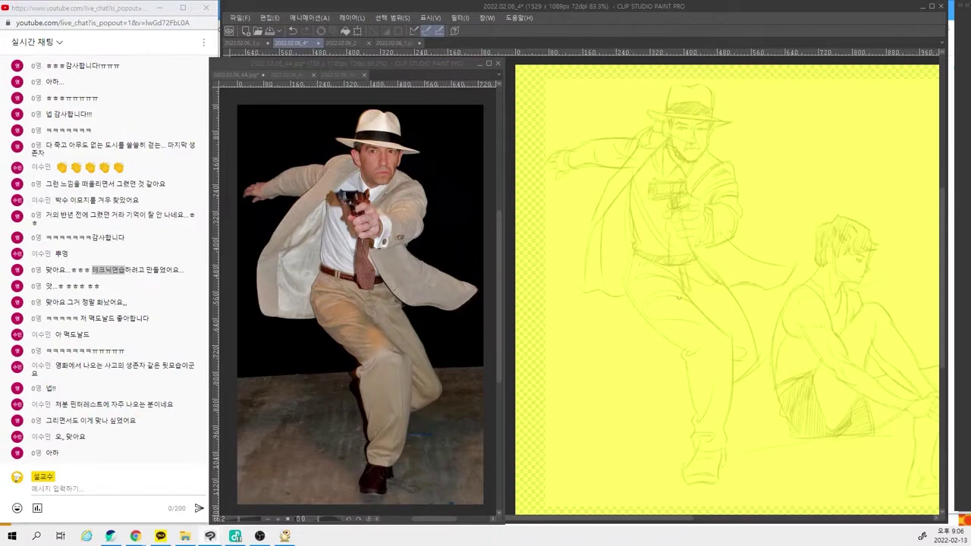
Draw an alternative front leg in blue stretching diagonally forward from the hip, ending in a large filled-in foot.
mouse_move(637, 247)
mouse_down()
mouse_move(631, 297)
mouse_move(636, 262)
mouse_move(676, 344)
mouse_move(724, 376)
mouse_up()
key(ctrl+z)
mouse_move(694, 345)
mouse_down()
mouse_move(719, 335)
mouse_move(785, 437)
mouse_up()
key(ctrl+z)
drag(716, 323, 815, 430)
drag(694, 357, 758, 459)
mouse_move(769, 454)
mouse_down()
mouse_move(780, 414)
mouse_move(804, 434)
mouse_up()
mouse_move(774, 440)
mouse_down()
mouse_move(801, 446)
mouse_move(820, 431)
mouse_move(783, 454)
mouse_up()
mouse_move(706, 368)
mouse_down()
mouse_move(779, 455)
mouse_move(831, 414)
mouse_move(794, 447)
mouse_up()
mouse_move(780, 454)
mouse_down()
mouse_move(774, 467)
mouse_move(807, 456)
mouse_up()
drag(795, 419, 791, 448)
mouse_move(796, 435)
mouse_down()
mouse_move(816, 418)
mouse_move(789, 459)
mouse_move(823, 424)
mouse_move(788, 455)
mouse_up()
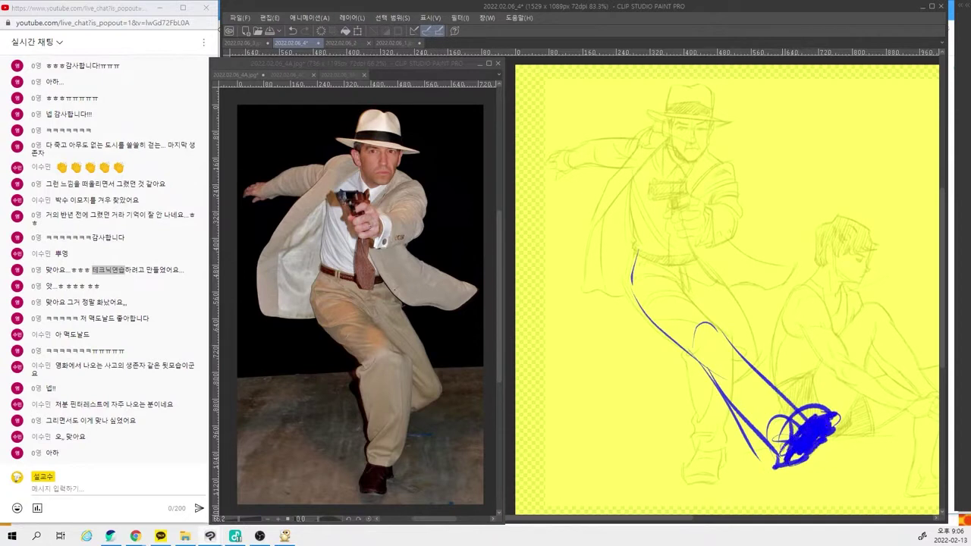
Add the opposite hip contour and the bent rear leg with its foot in blue.
drag(700, 257, 713, 314)
mouse_move(682, 352)
mouse_down()
mouse_move(636, 332)
mouse_move(617, 381)
mouse_up()
drag(617, 364, 634, 341)
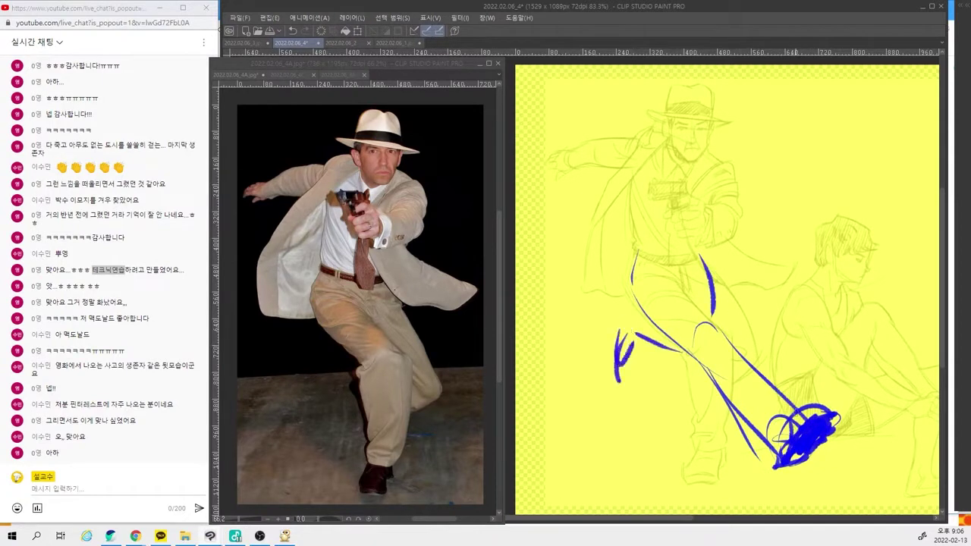
Enlarge the forward foot and add cross-contours along its shin in blue, and clear the overlay before returning to the reference photo.
mouse_move(793, 410)
mouse_down()
mouse_move(844, 390)
mouse_move(842, 408)
mouse_move(772, 466)
mouse_move(805, 461)
mouse_up()
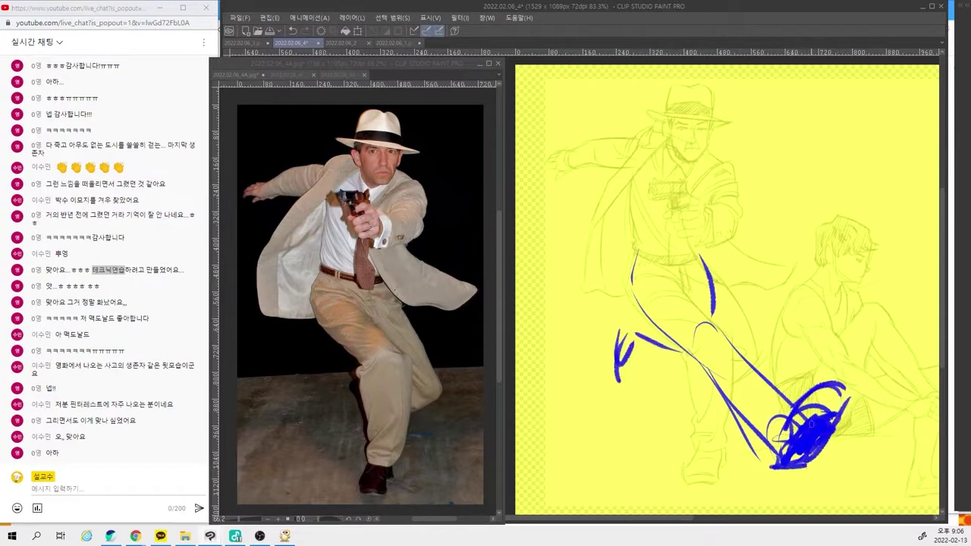
drag(702, 367, 776, 453)
drag(685, 343, 783, 467)
drag(717, 384, 747, 364)
mouse_move(746, 419)
mouse_down()
mouse_move(780, 392)
mouse_move(842, 388)
mouse_move(791, 460)
mouse_move(837, 401)
mouse_move(791, 449)
mouse_up()
mouse_move(847, 398)
mouse_down()
mouse_move(781, 474)
mouse_move(823, 422)
mouse_move(804, 466)
mouse_up()
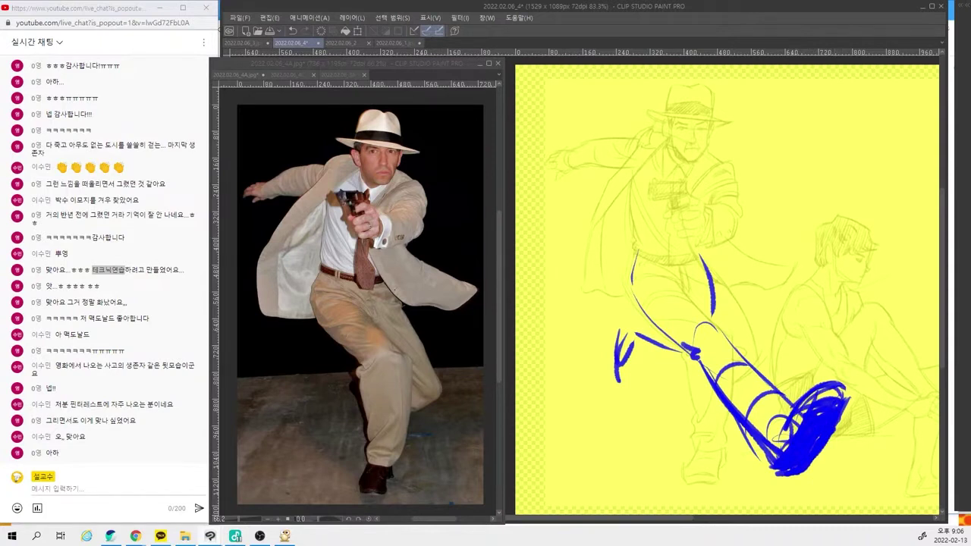
key(Delete)
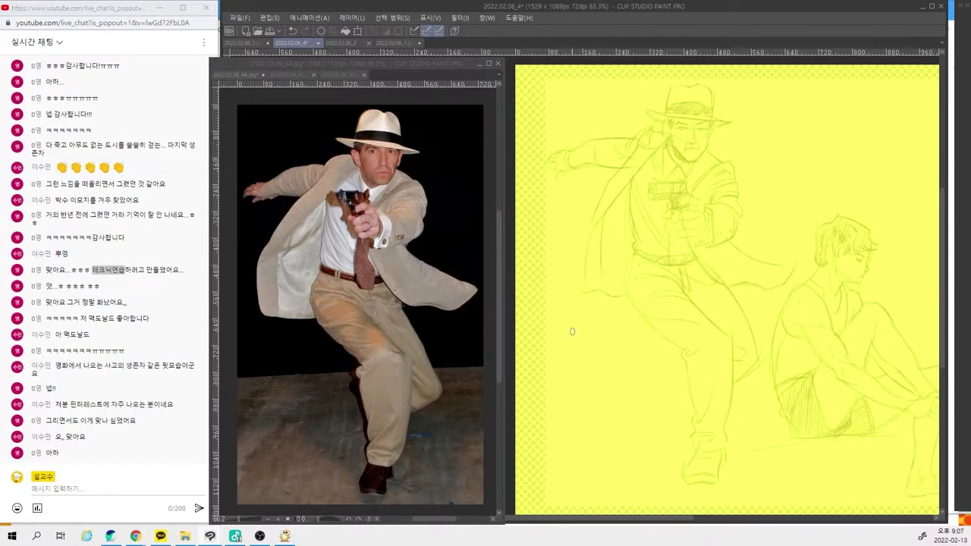
click(461, 255)
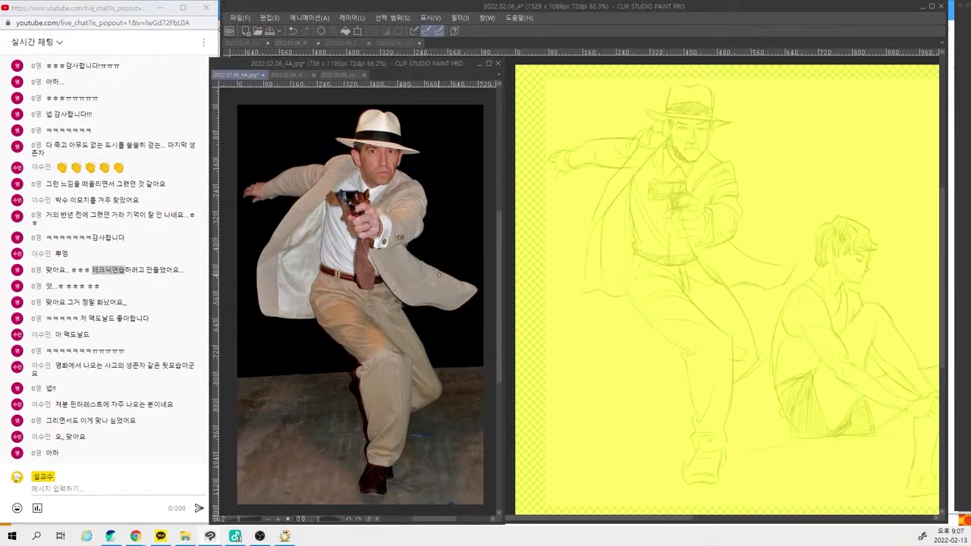
Draw blue swing arrows on both sides of the photographed figure and trace the open coat edge and shirt front in red.
mouse_move(300, 335)
mouse_down()
mouse_move(259, 317)
mouse_move(256, 227)
mouse_up()
mouse_move(470, 220)
mouse_down()
mouse_move(419, 276)
mouse_move(400, 273)
mouse_move(414, 279)
mouse_up()
drag(363, 166, 262, 322)
mouse_move(351, 176)
mouse_down()
mouse_move(305, 287)
mouse_move(318, 327)
mouse_up()
key(ctrl+z)
mouse_move(332, 166)
mouse_down()
mouse_move(341, 209)
mouse_move(364, 271)
mouse_up()
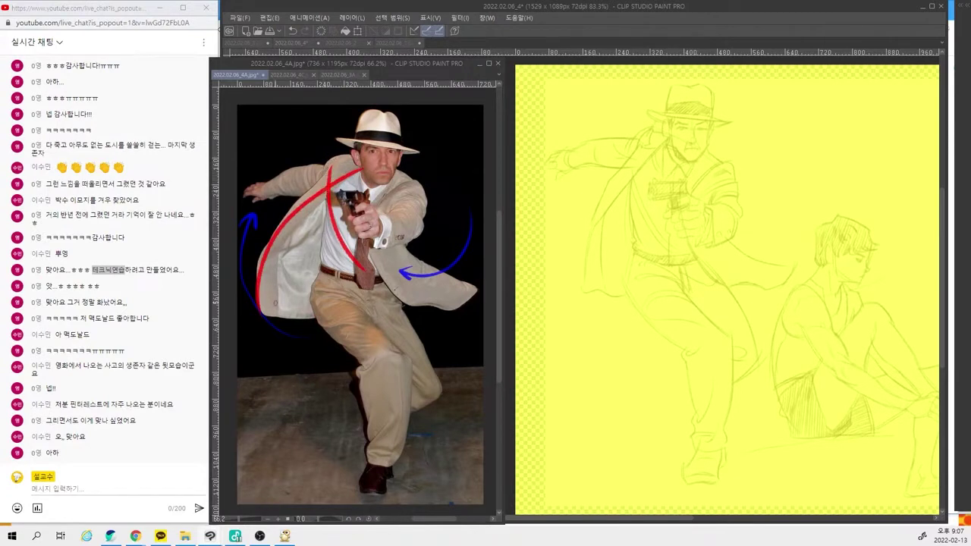
Thicken the blue arrow beside the trailing coat side and extend the red torso curve down over the belt to the hip.
mouse_move(294, 334)
mouse_down()
mouse_move(242, 254)
mouse_move(244, 220)
mouse_up()
mouse_move(302, 341)
mouse_down()
mouse_move(284, 335)
mouse_move(242, 228)
mouse_up()
mouse_move(333, 164)
mouse_down()
mouse_move(331, 185)
mouse_move(370, 266)
mouse_up()
drag(325, 201, 357, 287)
key(ctrl+z)
mouse_move(325, 193)
mouse_down()
mouse_move(331, 261)
mouse_move(364, 314)
mouse_up()
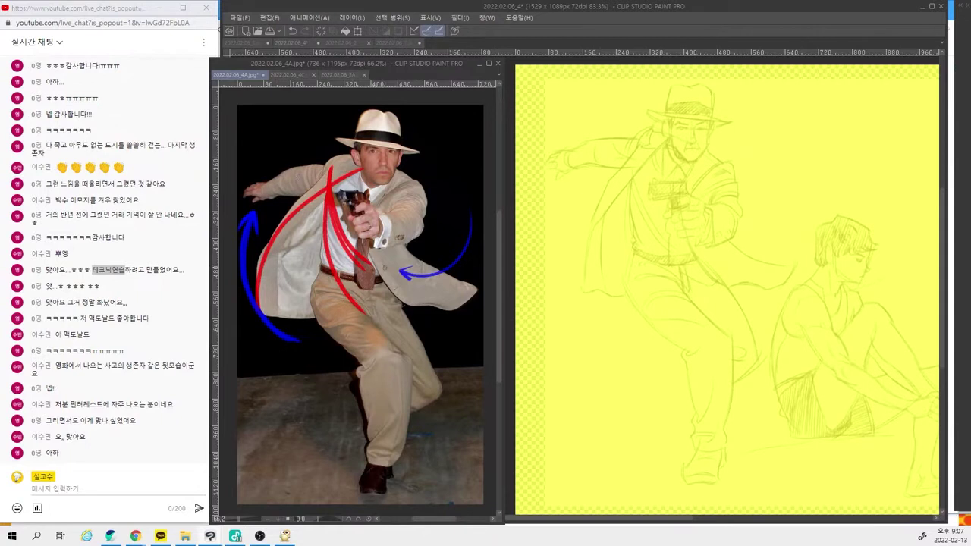
Reinforce the red coat-edge curve and the opposite blue arrow, and trace the flying coat tail in red.
mouse_move(324, 190)
mouse_down()
mouse_move(266, 303)
mouse_move(267, 271)
mouse_move(353, 177)
mouse_move(259, 310)
mouse_up()
key(ctrl+z)
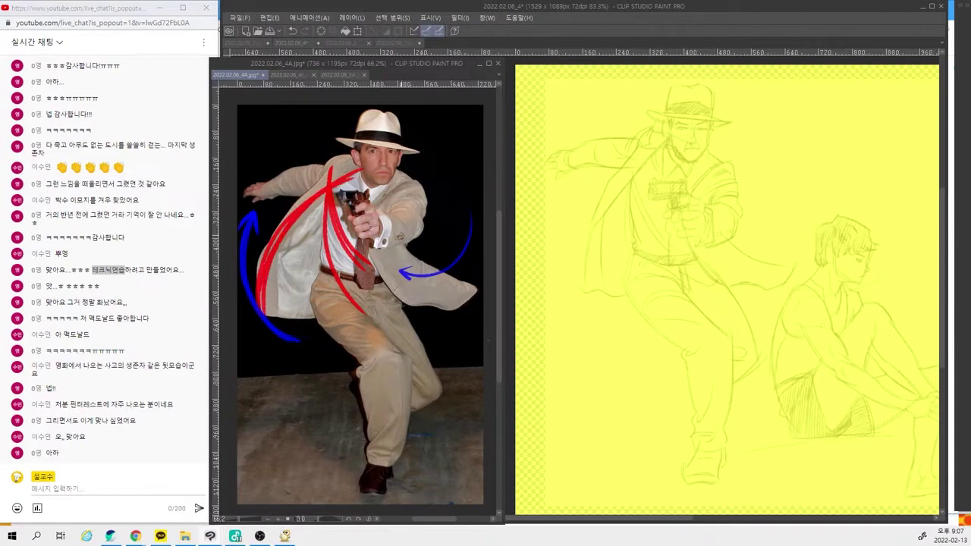
mouse_move(469, 203)
mouse_down()
mouse_move(469, 247)
mouse_move(397, 273)
mouse_move(414, 266)
mouse_move(413, 285)
mouse_move(394, 275)
mouse_up()
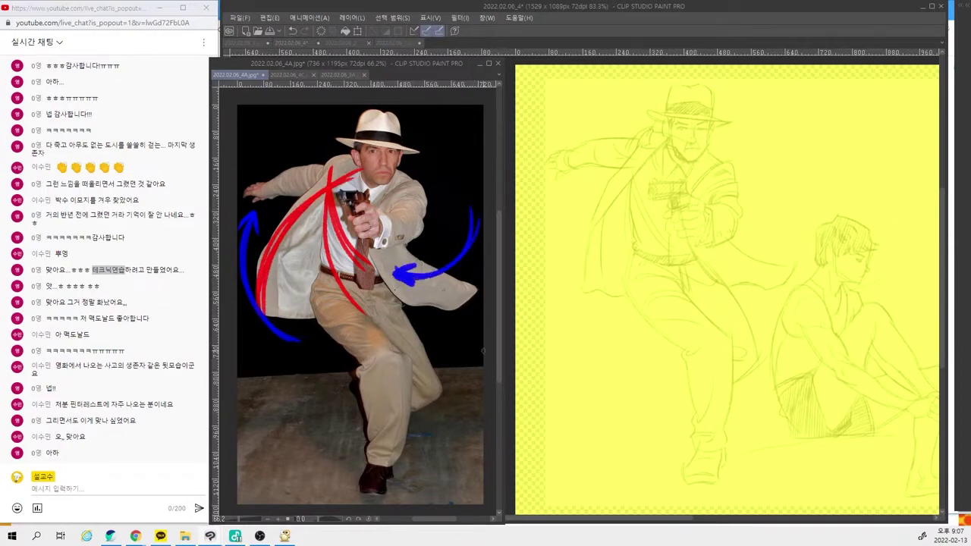
mouse_move(364, 232)
mouse_down()
mouse_move(461, 300)
mouse_move(463, 293)
mouse_move(417, 300)
mouse_move(470, 290)
mouse_up()
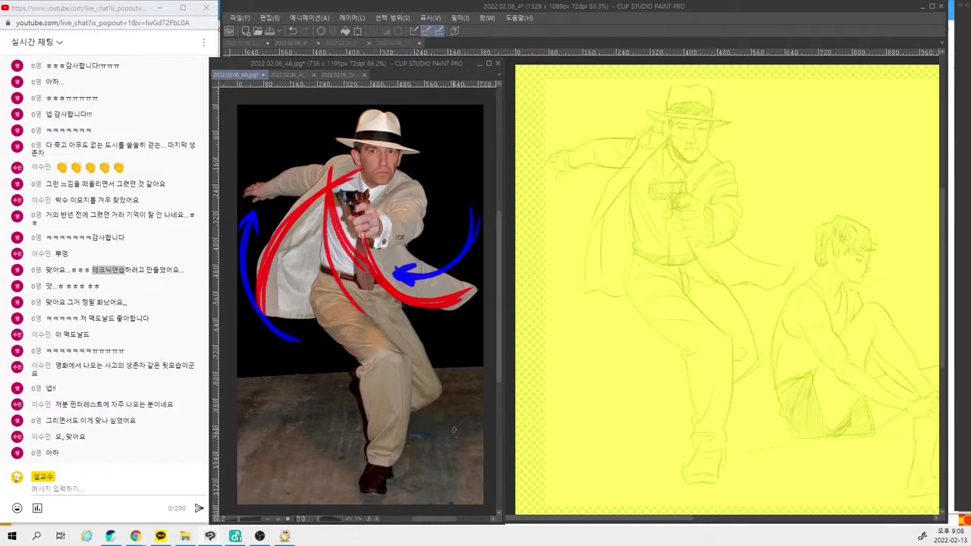
Mark the photographed front shin with a straight blue axis from knee to ankle and outline the shoe in blue.
drag(381, 350, 386, 484)
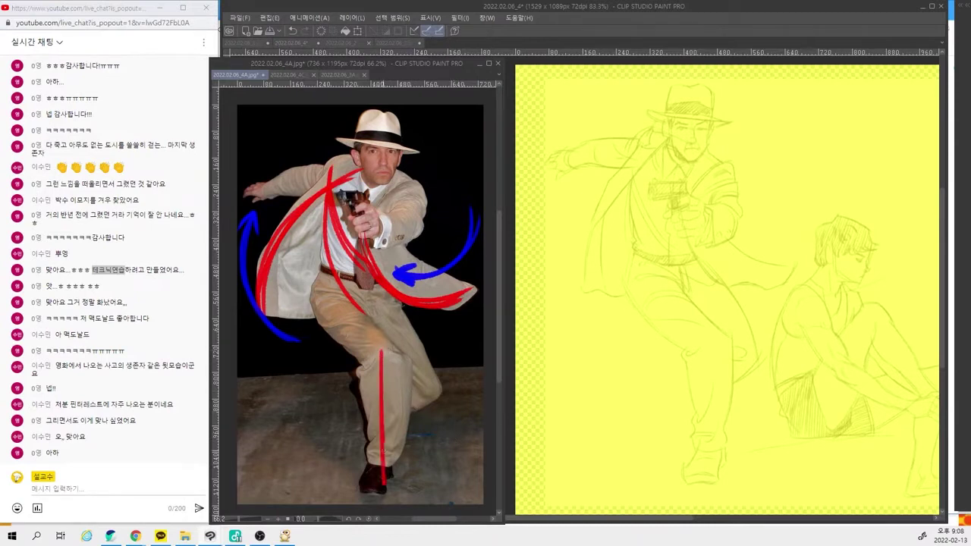
key(ctrl+z)
mouse_move(383, 365)
mouse_down()
mouse_move(385, 476)
mouse_move(393, 467)
mouse_move(373, 498)
mouse_move(387, 480)
mouse_move(387, 491)
mouse_up()
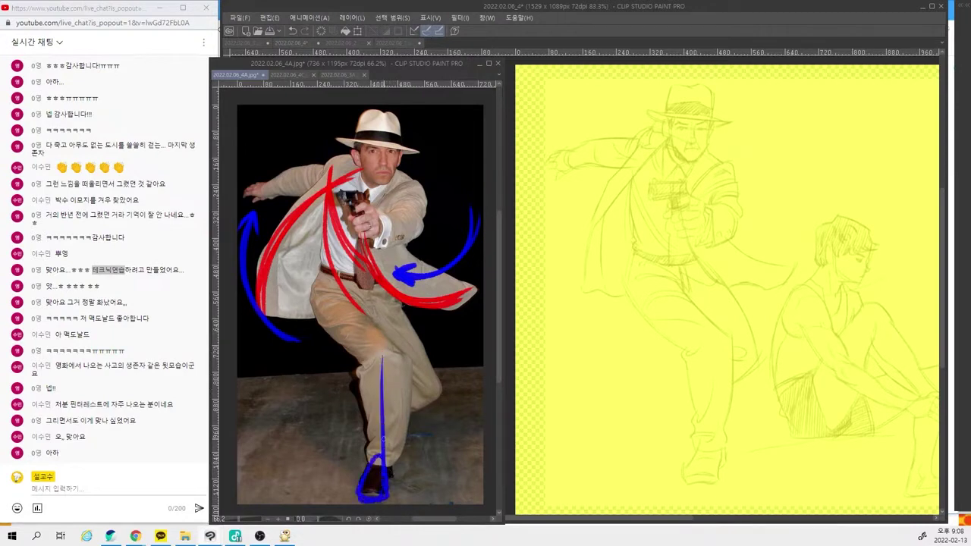
drag(377, 361, 384, 492)
drag(378, 363, 386, 465)
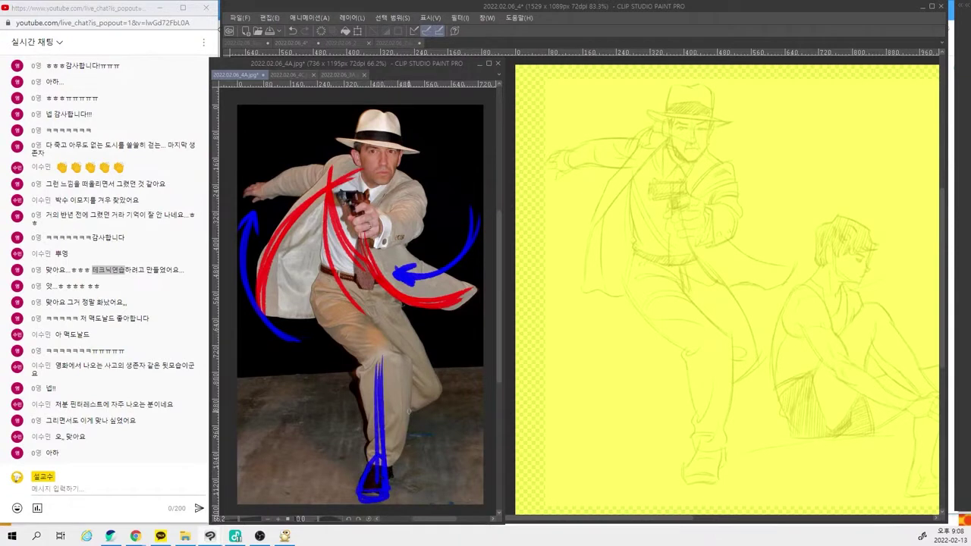
Add a bowed red calf contour with an arrow at the shin, circle the knee in blue, and sweep a red S-curve from hat to front foot.
drag(382, 331, 393, 457)
drag(413, 377, 390, 470)
mouse_move(267, 405)
mouse_down()
mouse_move(379, 418)
mouse_move(365, 430)
mouse_up()
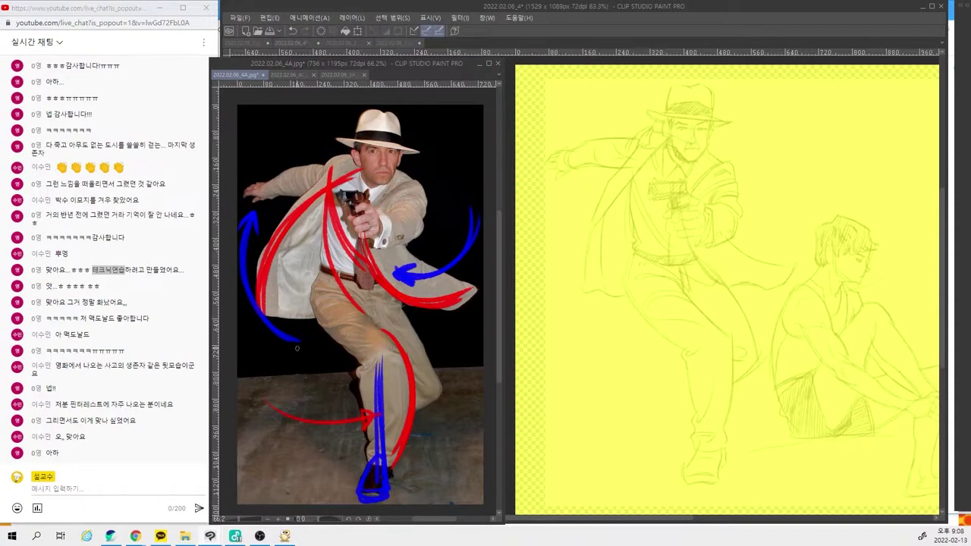
drag(382, 361, 377, 360)
drag(353, 112, 397, 478)
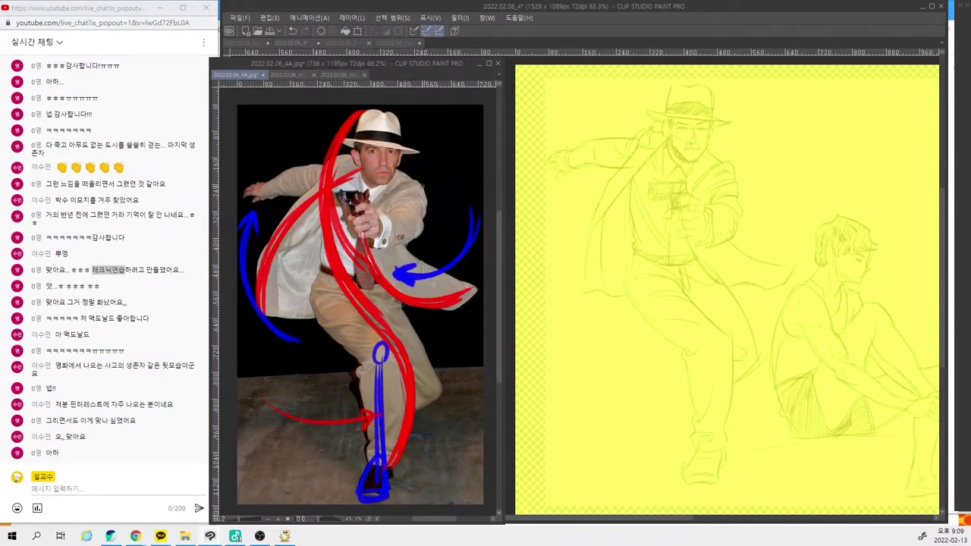
Retrace both sweeping coat sides in red, carrying the trailing side past its hem.
mouse_move(355, 171)
mouse_down()
mouse_move(331, 180)
mouse_move(266, 321)
mouse_up()
drag(319, 186, 273, 338)
drag(270, 267, 278, 352)
mouse_move(361, 193)
mouse_down()
mouse_move(436, 311)
mouse_move(479, 294)
mouse_up()
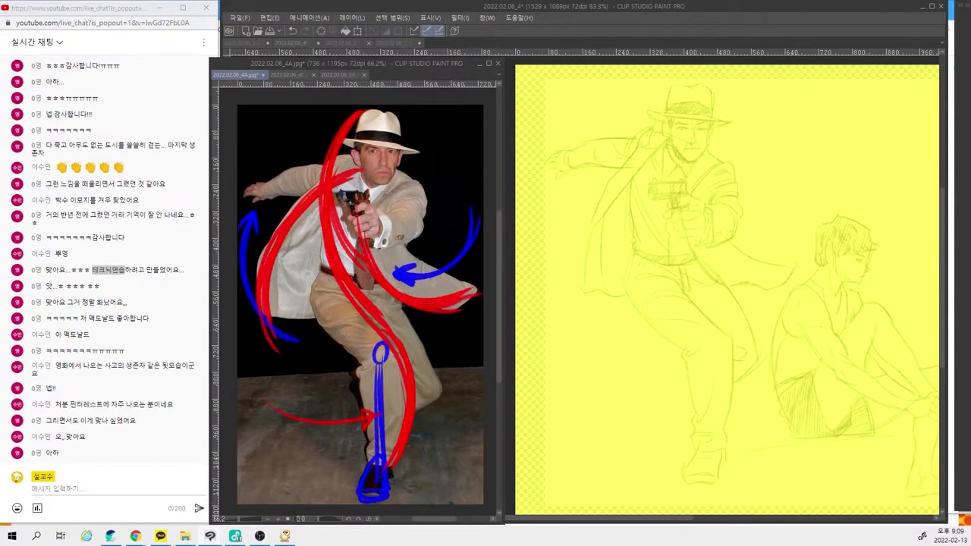
Compare the reference photo with and without the markings, leave it cleared, and return to the student's sketch.
key(ctrl+z)
key(ctrl+y)
key(ctrl+z)
key(ctrl+y)
key(ctrl+z)
key(ctrl+y)
key(ctrl+z)
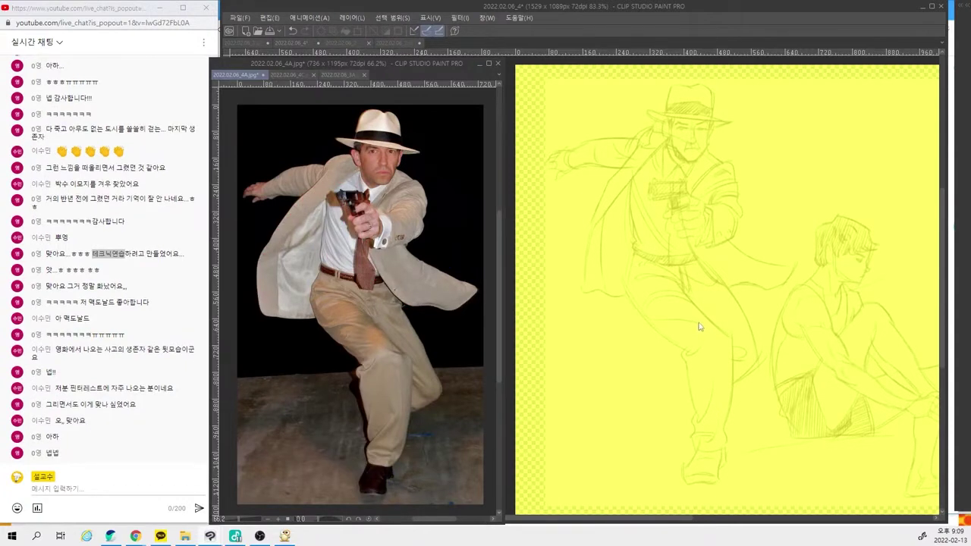
click(763, 74)
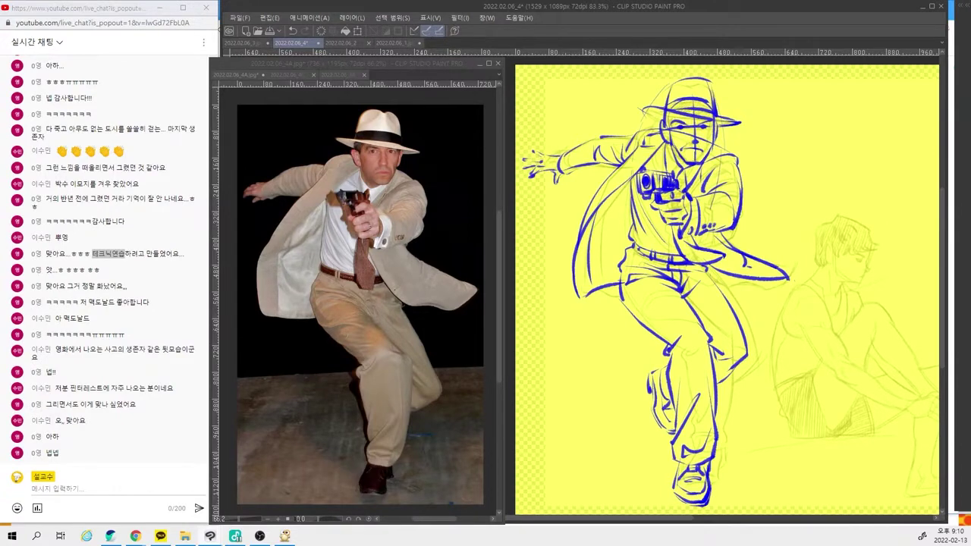
Compare the student's sketch with the blue corrected figure by repeatedly clearing and restoring the blue drawing.
key(Delete)
key(ctrl+z)
key(Delete)
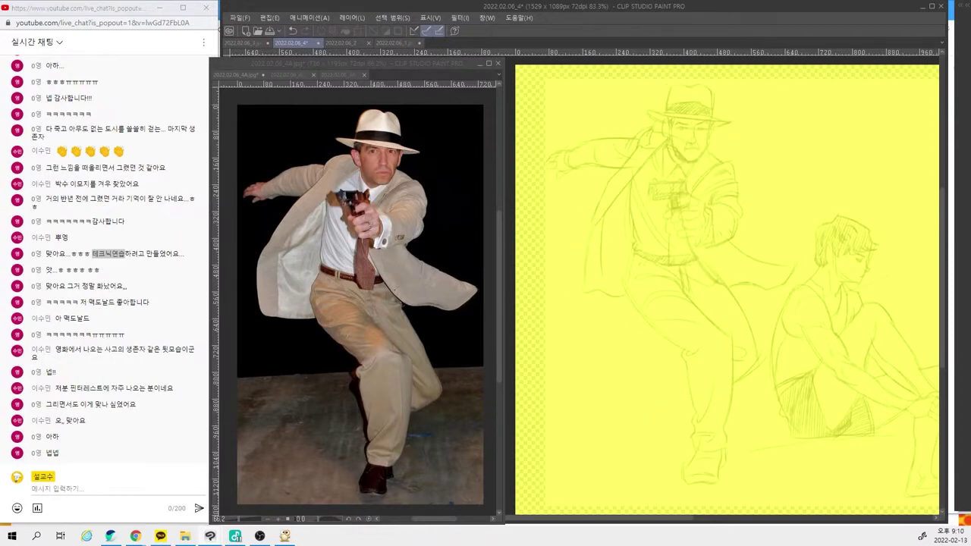
key(ctrl+z)
key(Delete)
key(ctrl+z)
key(Delete)
key(ctrl+z)
key(Delete)
key(ctrl+z)
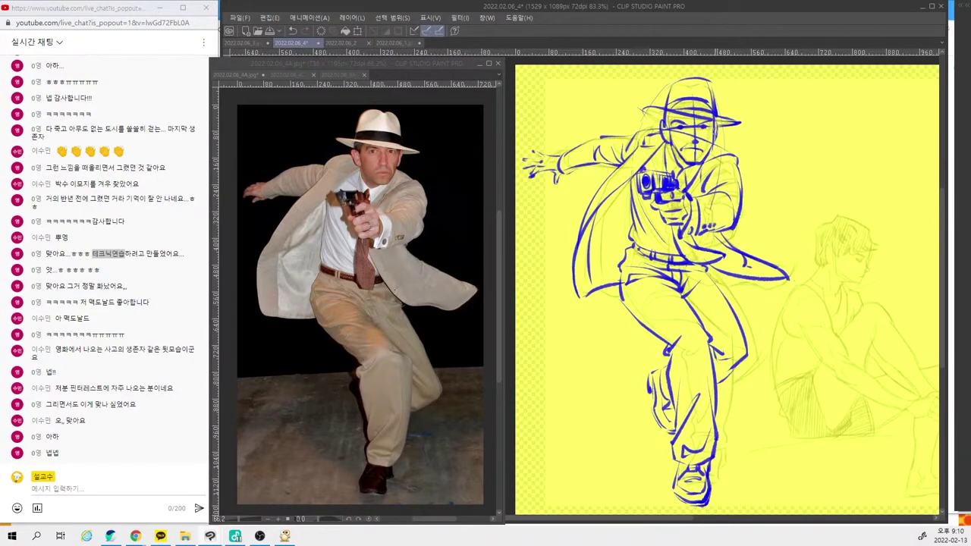
Circle the blue figure's outstretched hand and lower face in red, and add an upward arrow below the hand.
mouse_move(551, 193)
mouse_down()
mouse_move(552, 129)
mouse_move(548, 194)
mouse_up()
key(ctrl+z)
mouse_move(525, 194)
mouse_down()
mouse_move(560, 132)
mouse_move(520, 192)
mouse_up()
key(ctrl+z)
drag(557, 193, 574, 180)
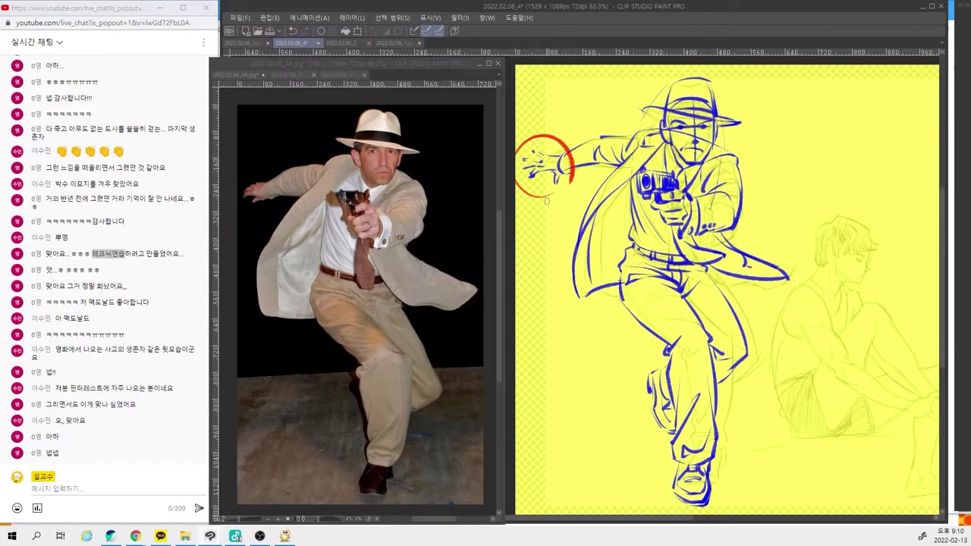
mouse_move(562, 290)
mouse_down()
mouse_move(529, 205)
mouse_move(535, 216)
mouse_up()
mouse_move(670, 150)
mouse_down()
mouse_move(681, 167)
mouse_move(674, 143)
mouse_up()
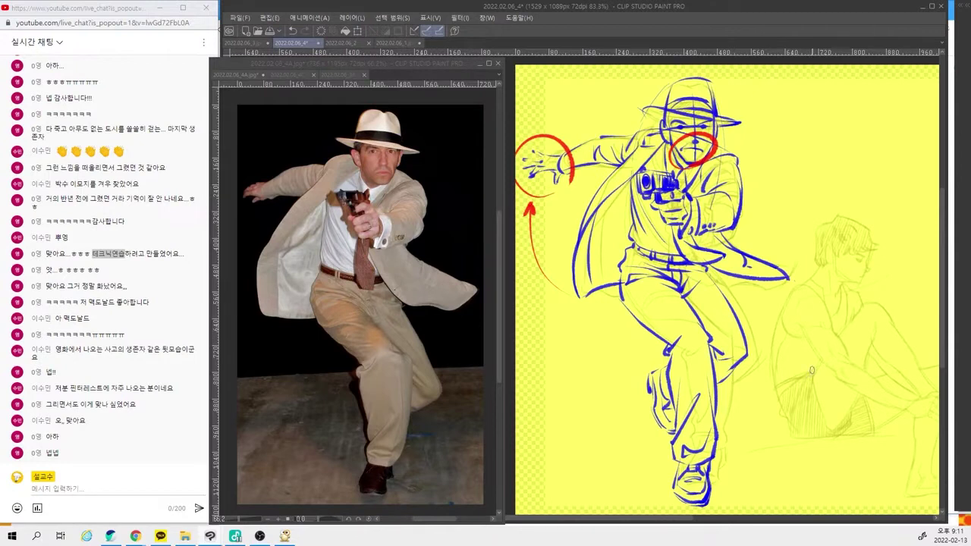
Circle the blue figure's flying coat tail in red after checking it against the reference photo.
click(434, 317)
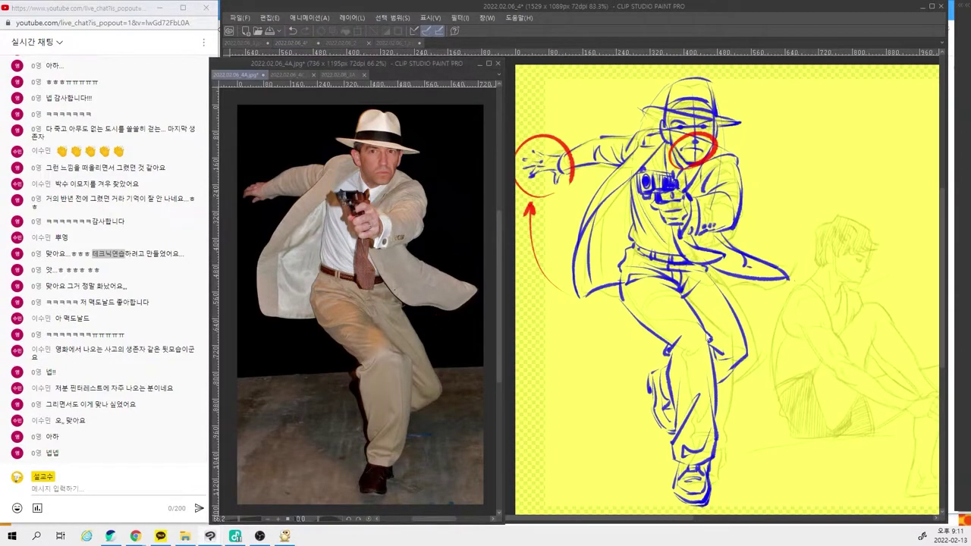
click(780, 280)
mouse_move(749, 294)
mouse_down()
mouse_move(767, 236)
mouse_move(742, 296)
mouse_up()
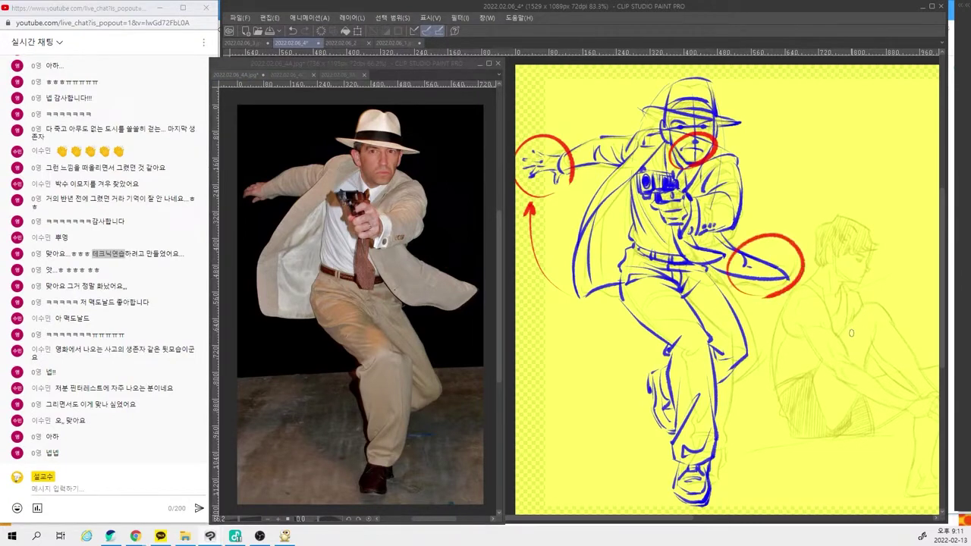
Mark the curved coat front below the gun hand in red, redoing the stroke until it follows the fold.
click(400, 324)
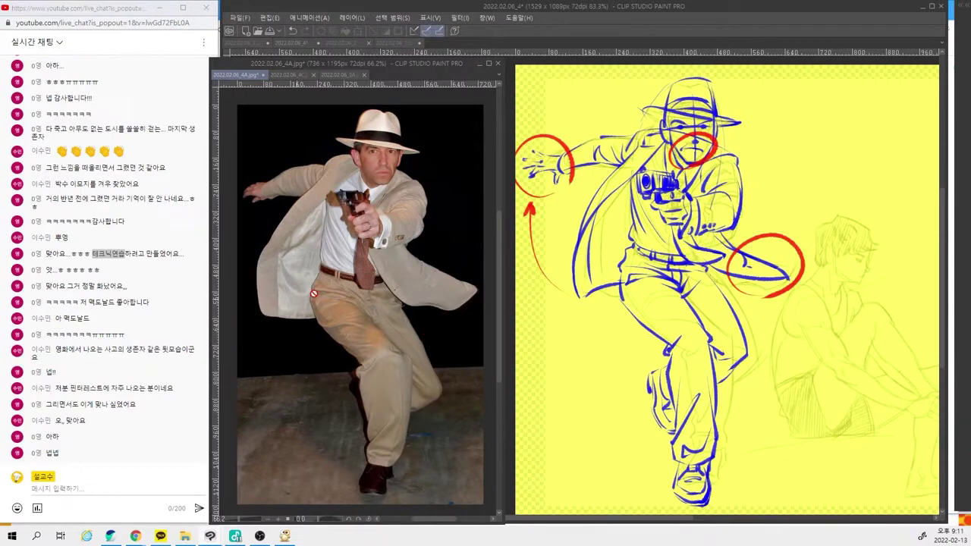
click(717, 275)
mouse_move(671, 217)
mouse_down()
mouse_move(690, 255)
mouse_move(721, 257)
mouse_up()
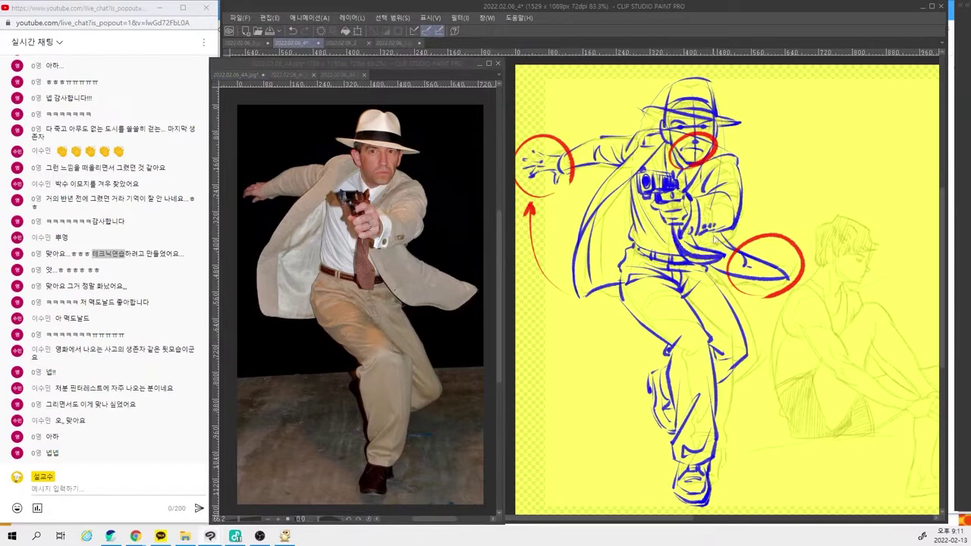
key(ctrl+z)
key(ctrl+z)
key(ctrl+z)
drag(671, 231, 724, 258)
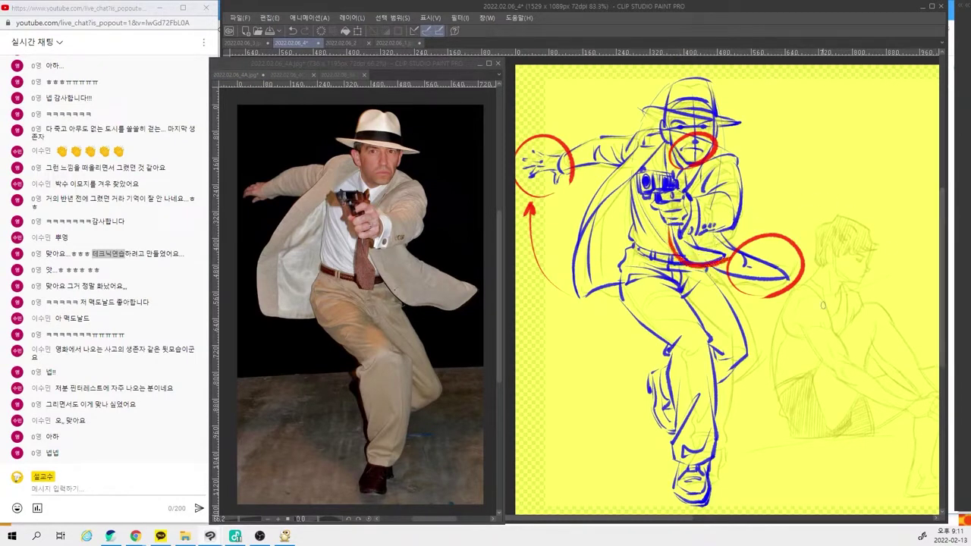
Trace the torso's side in red, add curved cross-contours over the front thigh, and circle the knee.
drag(631, 152, 646, 241)
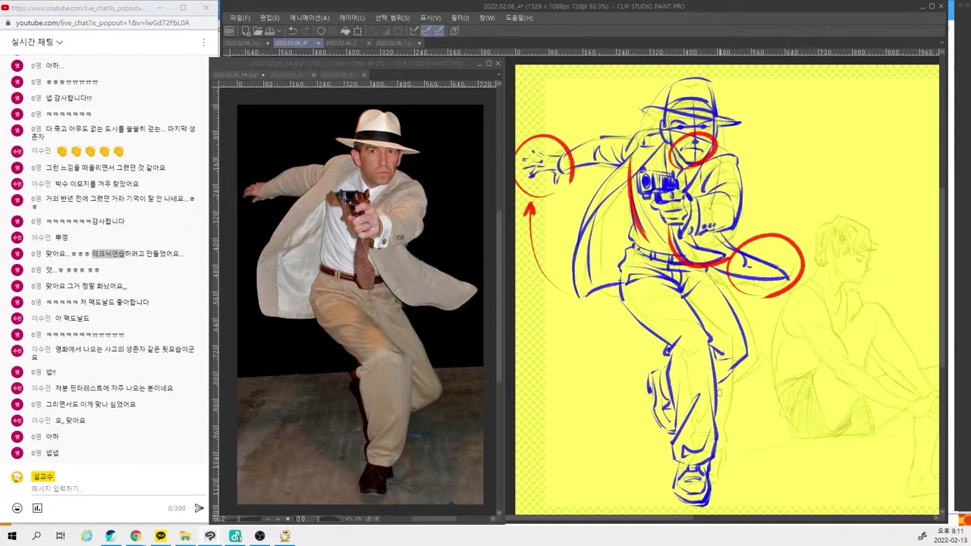
mouse_move(657, 334)
mouse_down()
mouse_move(692, 315)
mouse_move(637, 315)
mouse_move(677, 289)
mouse_up()
drag(691, 332, 686, 334)
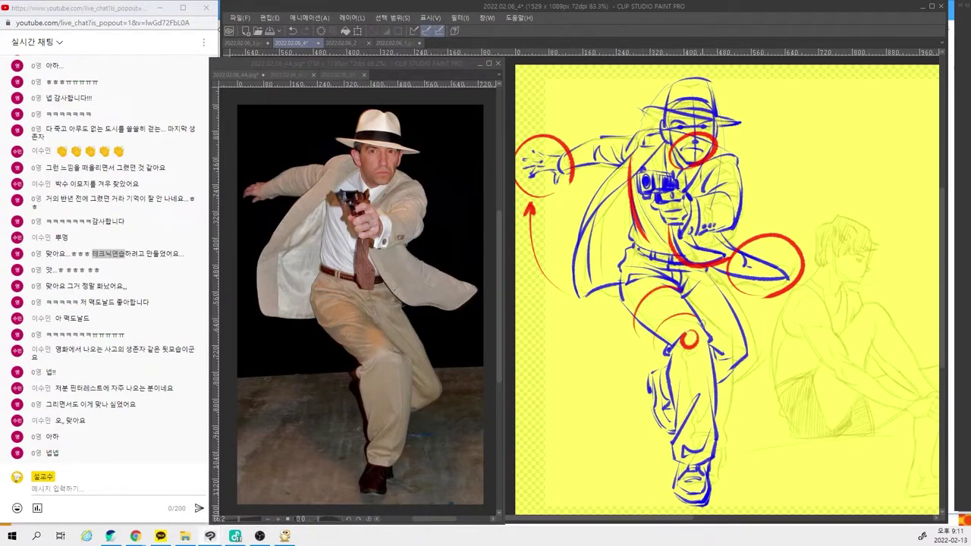
Draw red axis lines along the front thigh and shin, meeting at the circled knee.
click(355, 312)
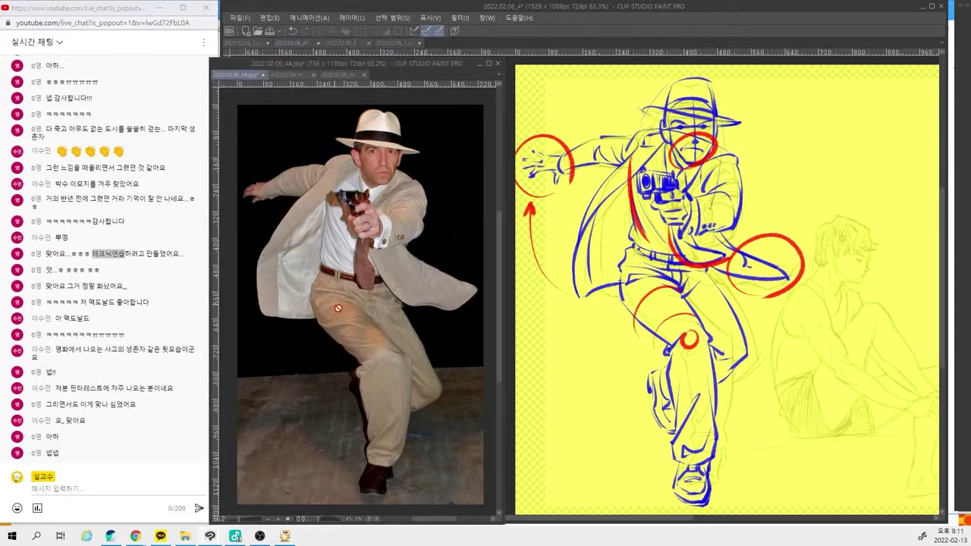
click(660, 300)
mouse_move(645, 282)
mouse_down()
mouse_move(688, 334)
mouse_move(696, 458)
mouse_up()
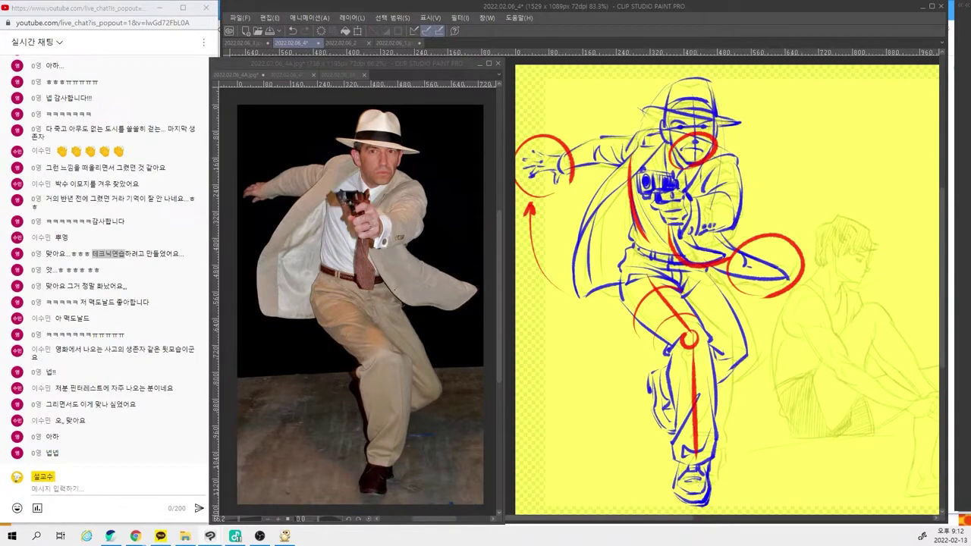
Add a curved red arrow pointing at the raised rear foot and circle the planted front foot.
mouse_move(609, 460)
mouse_down()
mouse_move(641, 396)
mouse_move(638, 413)
mouse_up()
mouse_move(682, 453)
mouse_down()
mouse_move(672, 507)
mouse_move(695, 435)
mouse_up()
key(ctrl+z)
key(ctrl+z)
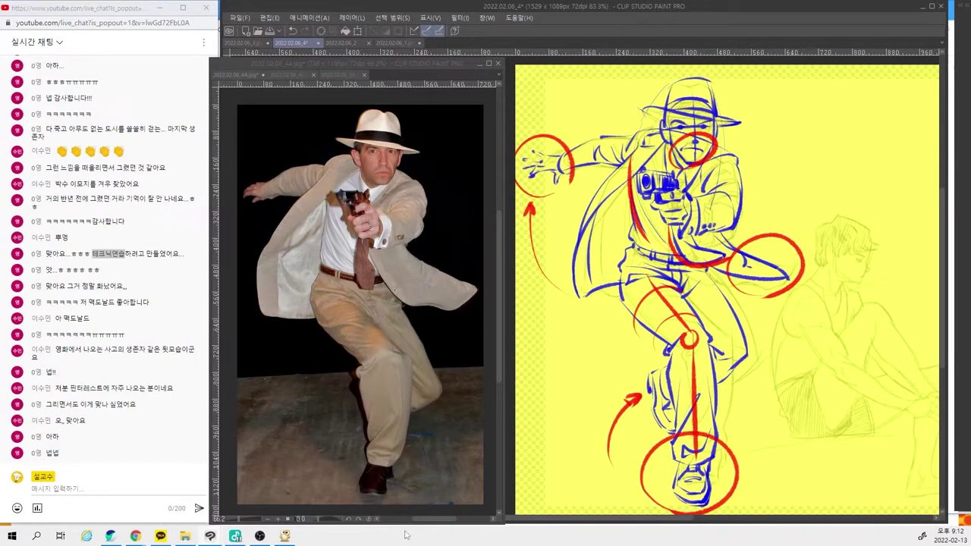
Circle the blue figure's raised rear foot in red after checking it against the reference photo.
click(361, 402)
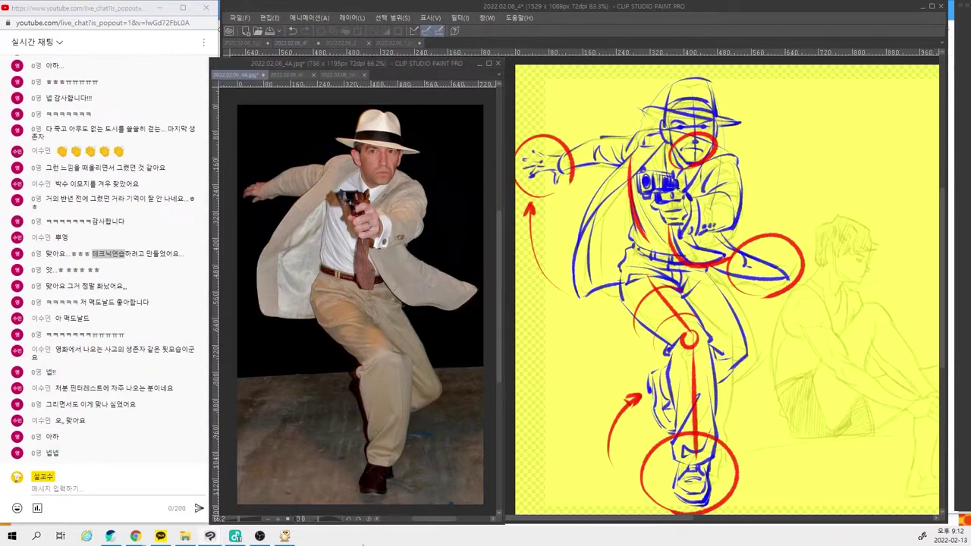
click(747, 361)
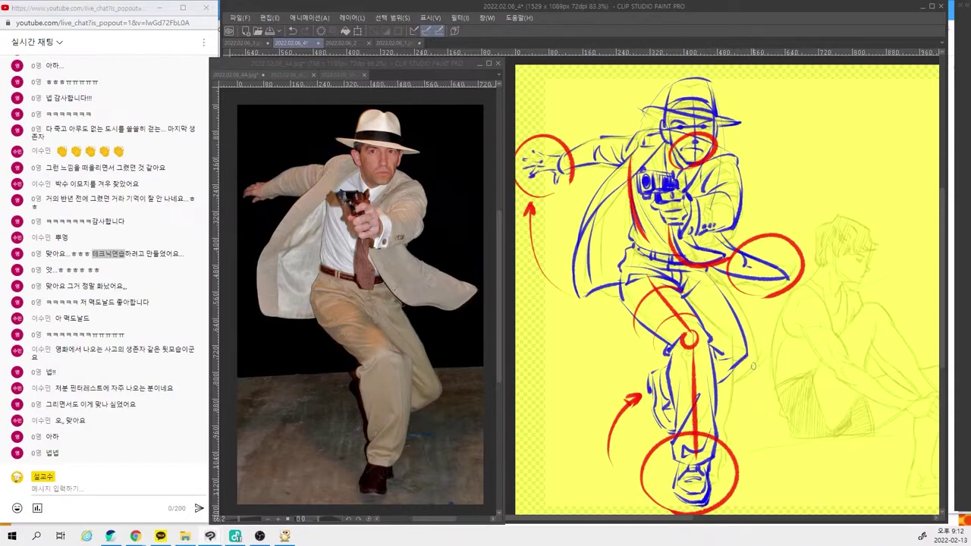
mouse_move(646, 422)
mouse_down()
mouse_move(678, 367)
mouse_move(657, 431)
mouse_move(666, 356)
mouse_move(689, 436)
mouse_up()
key(ctrl+z)
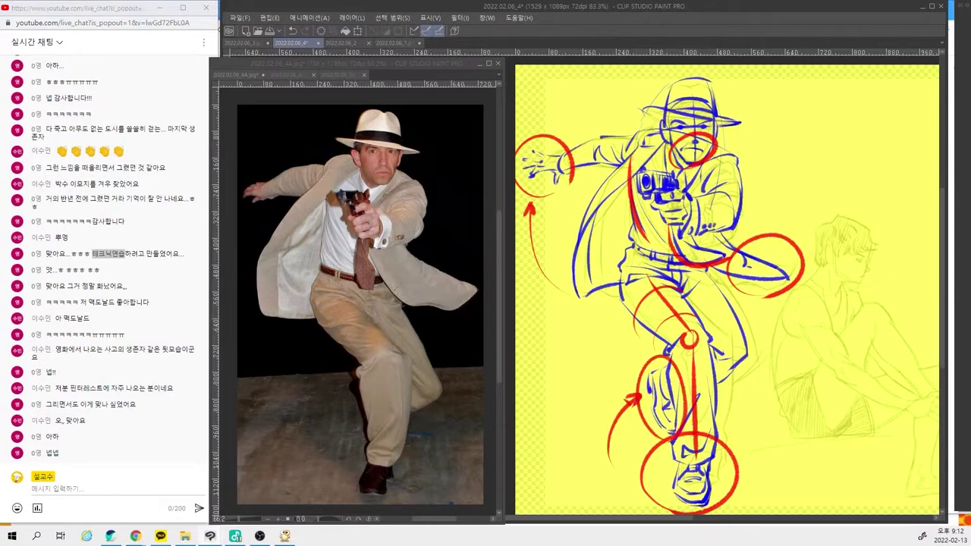
Repeatedly hide and restore the red and blue overlays to compare the corrected figure with the student's sketch.
key(Delete)
key(ctrl+z)
key(ctrl+y)
key(ctrl+z)
key(ctrl+y)
key(ctrl+z)
key(ctrl+y)
key(ctrl+z)
key(ctrl+y)
key(ctrl+z)
key(ctrl+y)
key(ctrl+z)
key(ctrl+y)
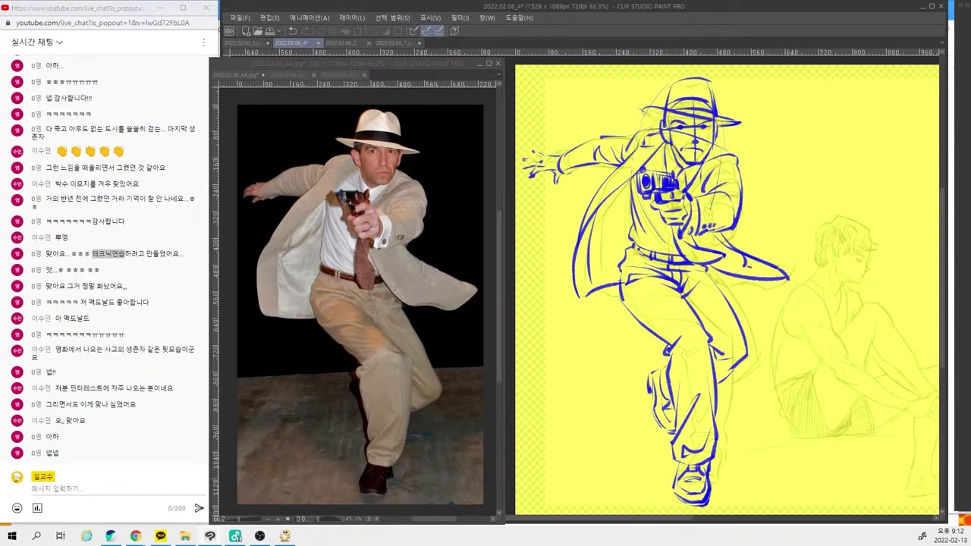
key(ctrl+y)
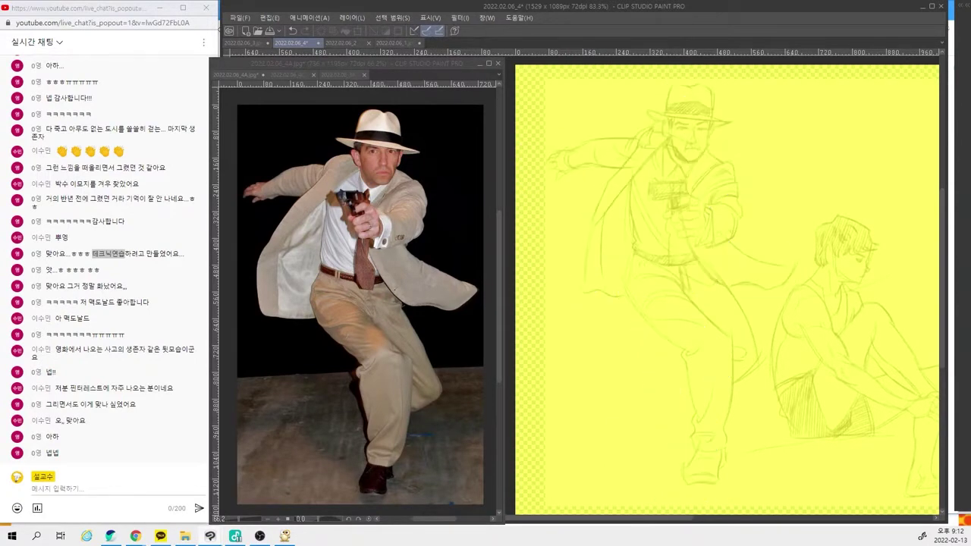
key(ctrl+y)
key(ctrl+z)
key(ctrl+y)
key(ctrl+z)
key(ctrl+y)
key(ctrl+z)
key(ctrl+y)
key(ctrl+z)
key(ctrl+y)
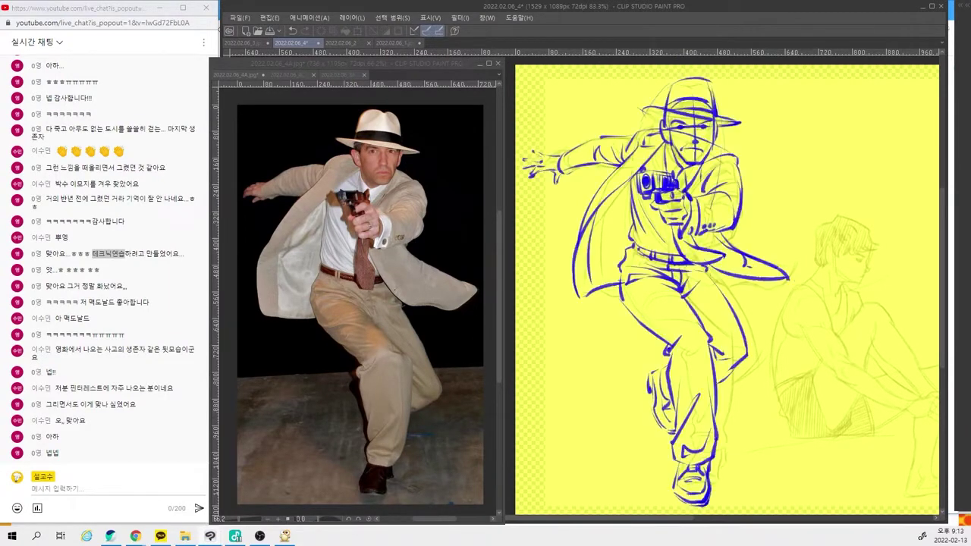
key(ctrl+z)
key(ctrl+y)
key(ctrl+z)
key(ctrl+y)
key(ctrl+z)
key(ctrl+y)
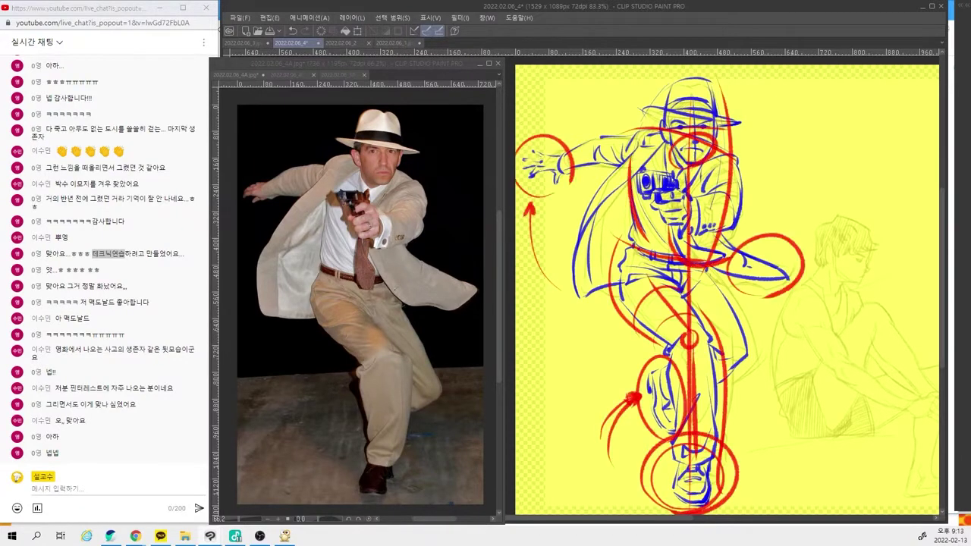
key(ctrl+z)
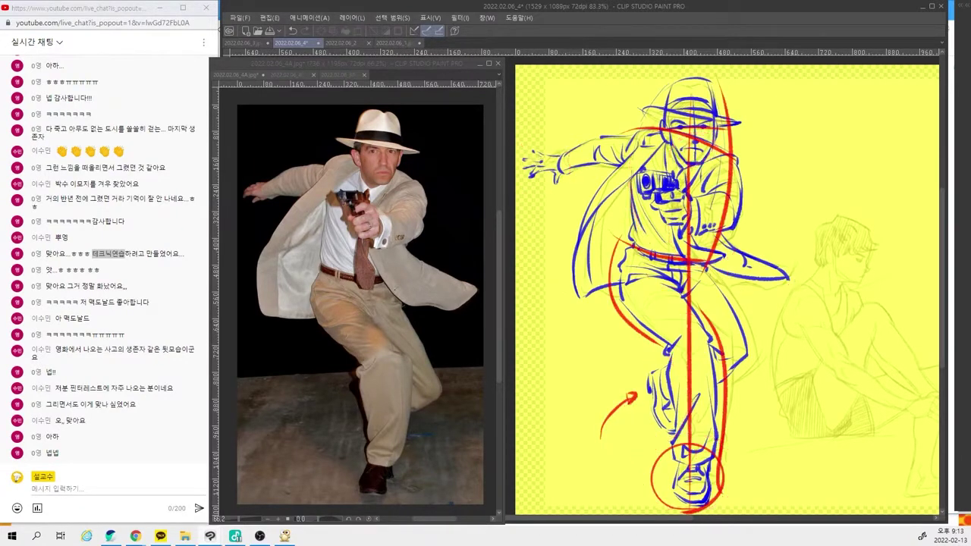
Repeatedly hide and restore the red and blue markings on the reference photo to compare the construction with the bare pose.
click(405, 142)
key(ctrl+y)
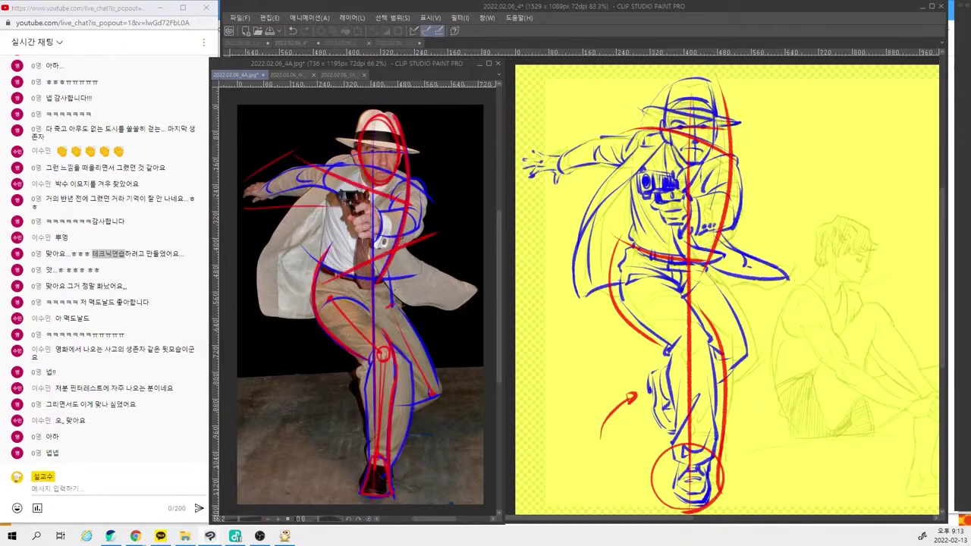
key(ctrl+z)
key(ctrl+y)
key(ctrl+z)
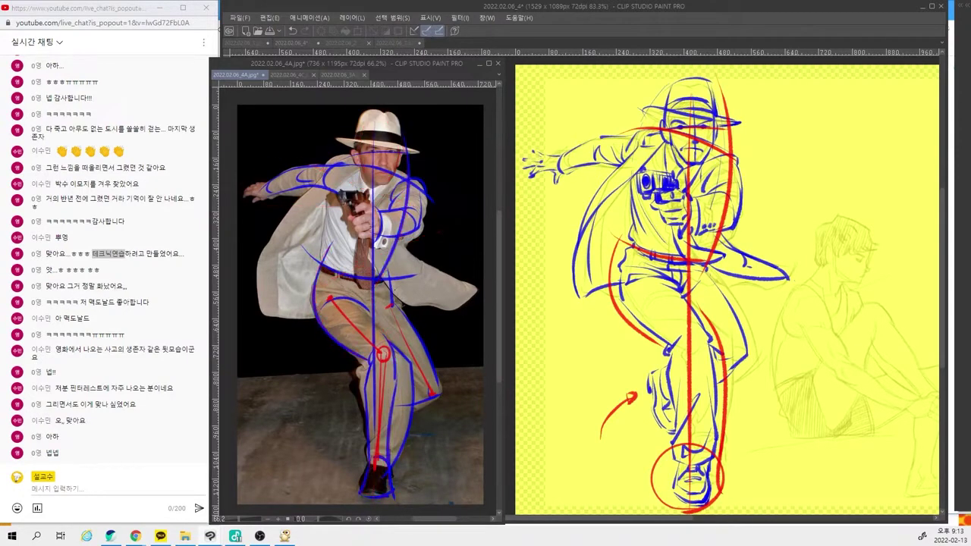
key(ctrl+y)
key(ctrl+z)
key(ctrl+y)
key(ctrl+z)
key(ctrl+y)
key(ctrl+y)
key(ctrl+z)
key(ctrl+y)
key(ctrl+z)
key(ctrl+z)
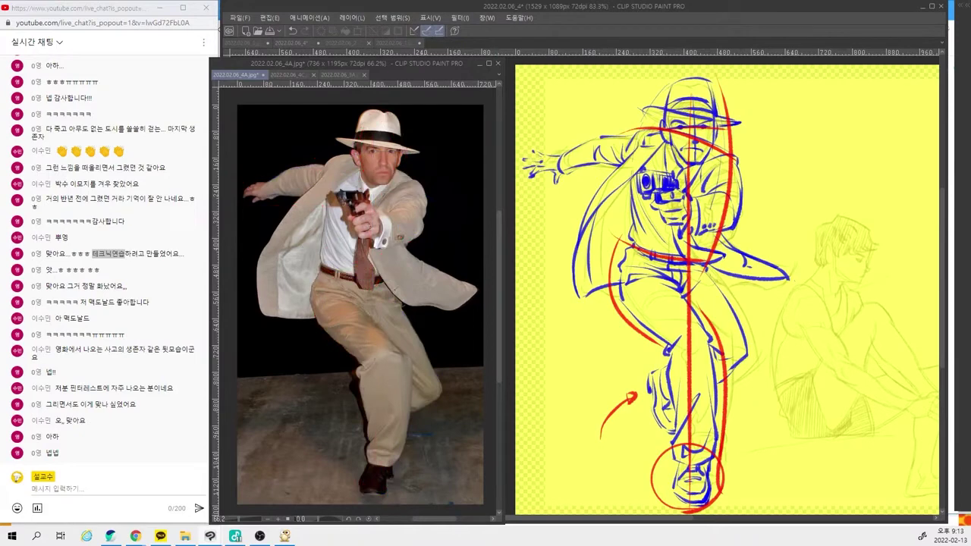
key(ctrl+z)
key(ctrl+y)
key(ctrl+z)
key(ctrl+y)
key(ctrl+z)
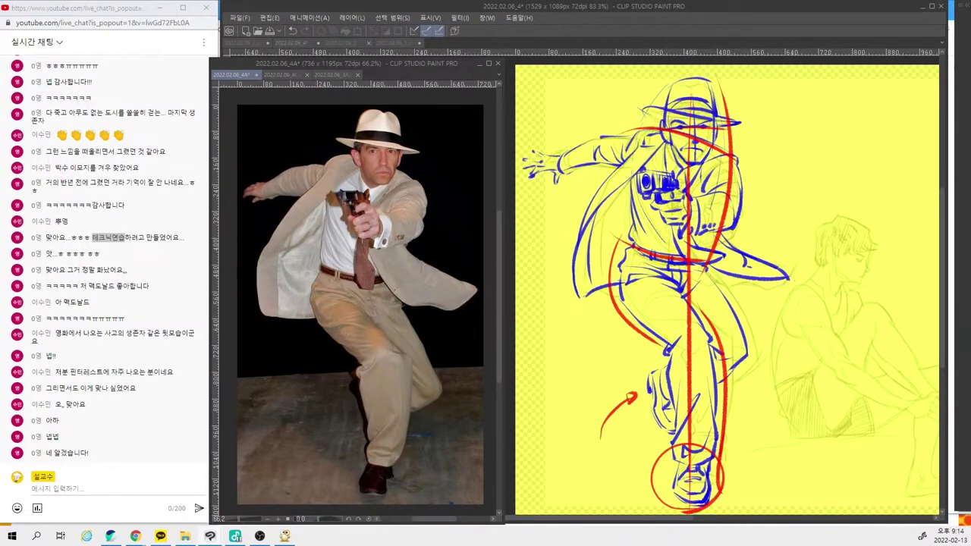
Clear and restore all markings over the gunman sketch to compare the correction with the student's original lines.
click(903, 65)
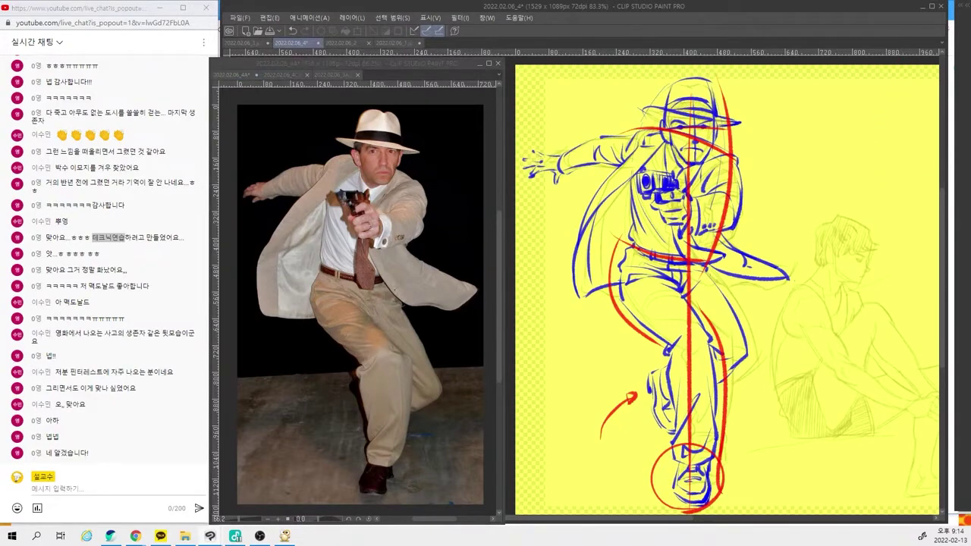
key(Delete)
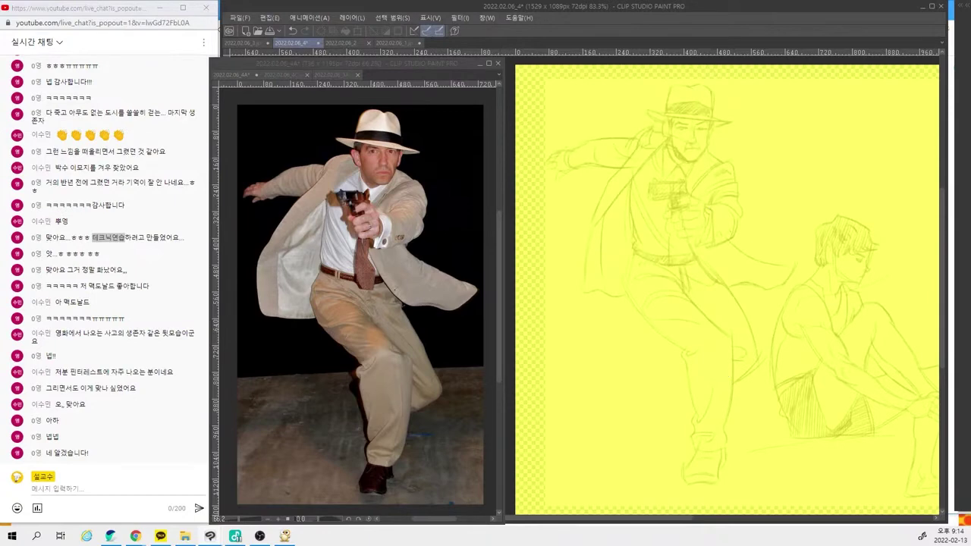
key(ctrl+z)
key(Delete)
key(ctrl+z)
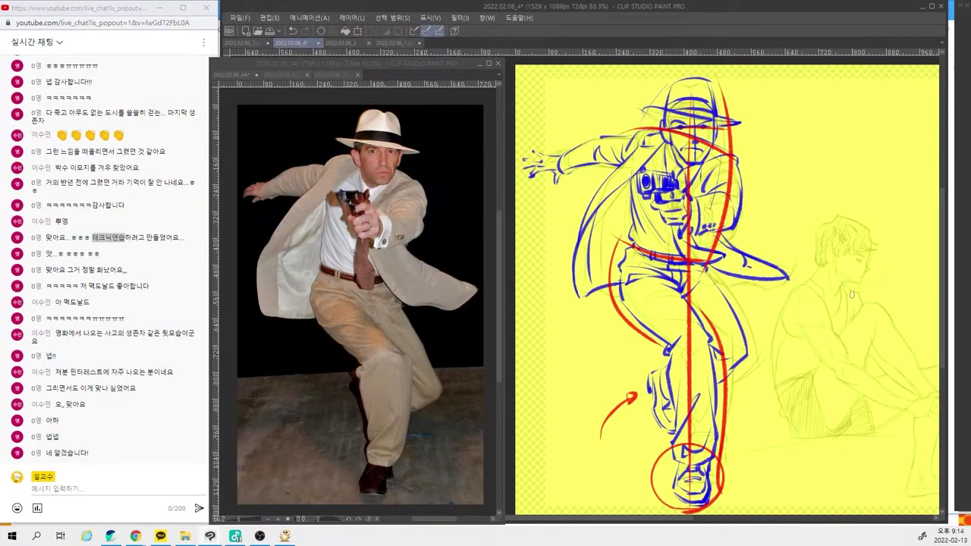
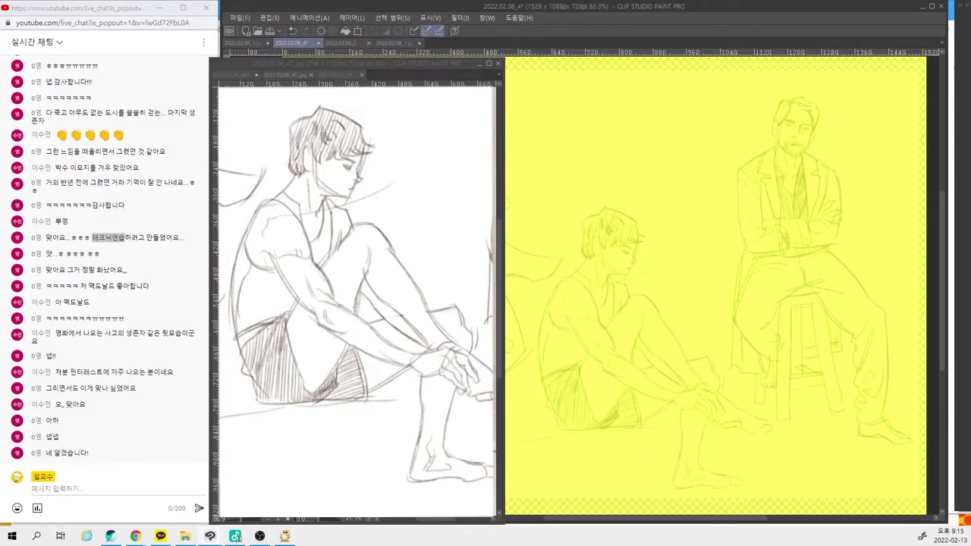
Draw a straight, thin blue horizontal baseline beneath the seated figure's hips.
mouse_move(613, 446)
mouse_down()
mouse_move(629, 468)
mouse_move(611, 448)
mouse_up()
drag(700, 455, 723, 411)
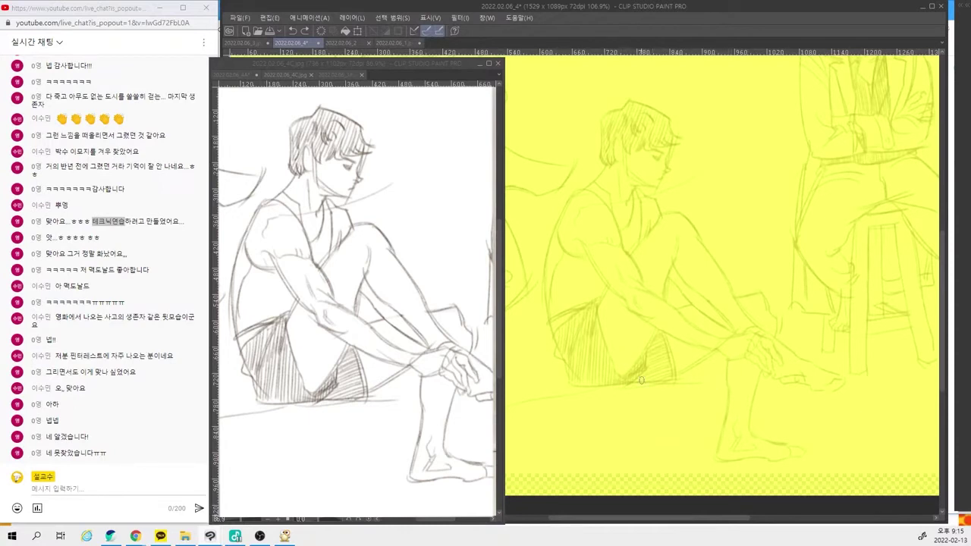
drag(537, 380, 708, 380)
key(ctrl+z)
drag(530, 383, 698, 383)
key(ctrl+z)
drag(533, 385, 698, 383)
key(ctrl+z)
drag(538, 384, 679, 383)
Trace the seated figure's hair, ear, face profile and neck in blue.
drag(670, 144, 657, 185)
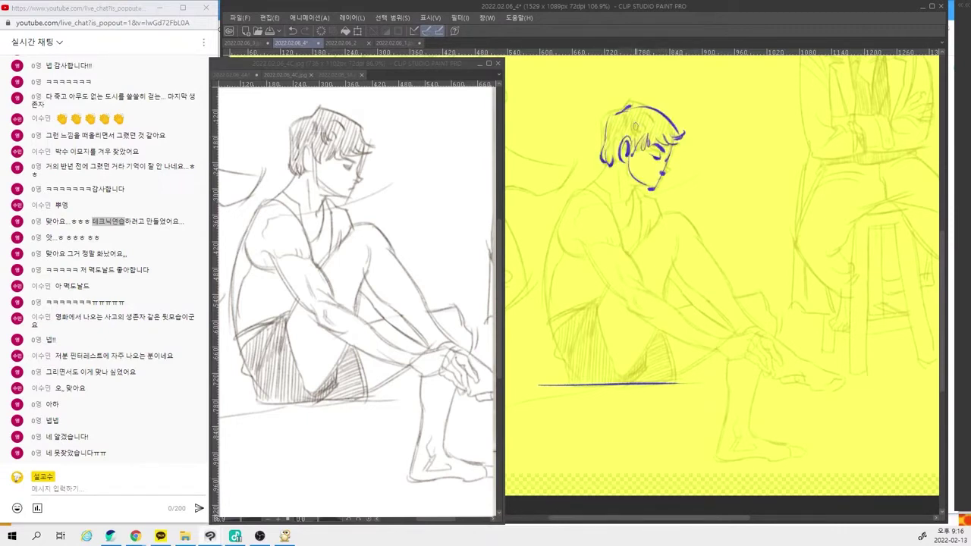
drag(606, 162, 586, 188)
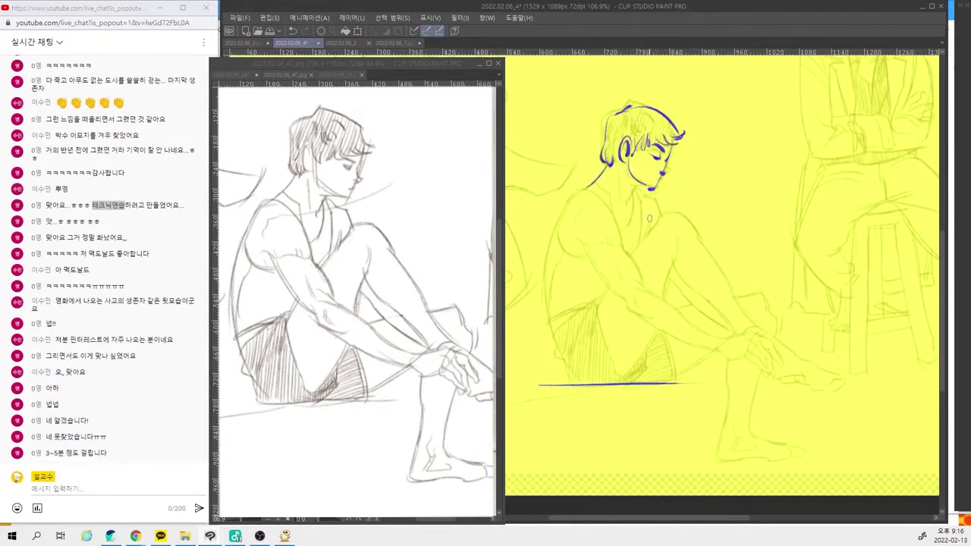
mouse_move(622, 170)
mouse_down()
mouse_move(623, 204)
mouse_move(657, 186)
mouse_move(567, 202)
mouse_move(545, 250)
mouse_up()
key(ctrl+z)
key(ctrl+z)
Outline the seated figure's rounded back in blue from the shoulder down to the hip and seat.
mouse_move(567, 201)
mouse_down()
mouse_move(550, 257)
mouse_move(549, 311)
mouse_up()
key(ctrl+z)
mouse_move(550, 237)
mouse_down()
mouse_move(545, 263)
mouse_move(559, 351)
mouse_up()
key(ctrl+z)
mouse_move(549, 311)
mouse_down()
mouse_move(574, 382)
mouse_move(630, 384)
mouse_up()
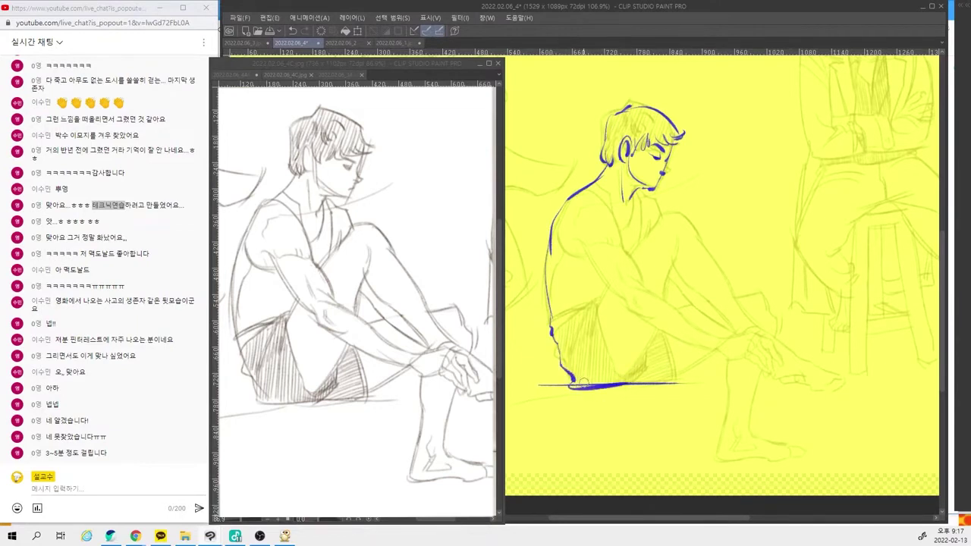
key(ctrl+z)
Draw the seated figure's collarbone, front shoulder line and upper arm down to the elbow in blue.
drag(591, 190, 631, 205)
drag(587, 189, 598, 197)
drag(595, 197, 620, 246)
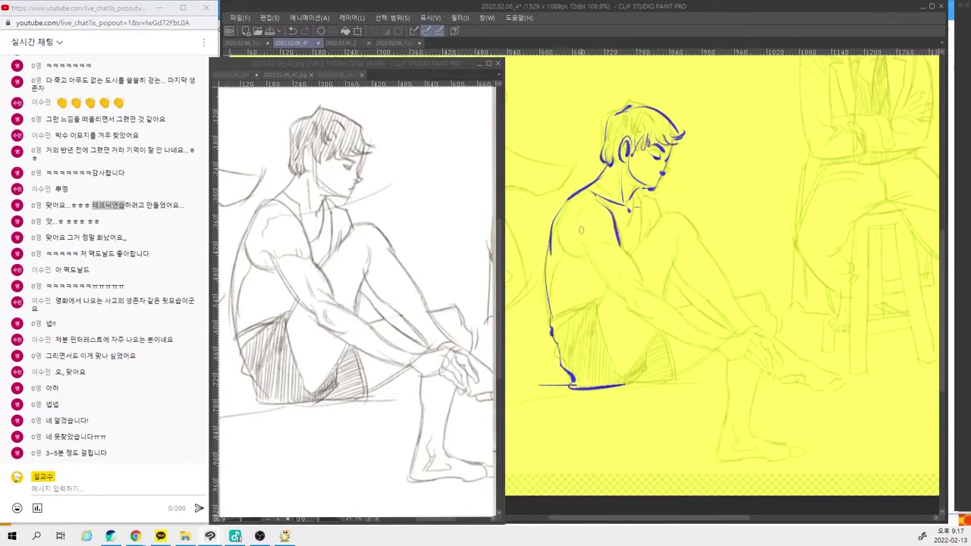
drag(572, 225, 618, 294)
key(ctrl+z)
drag(617, 231, 639, 282)
drag(624, 300, 649, 317)
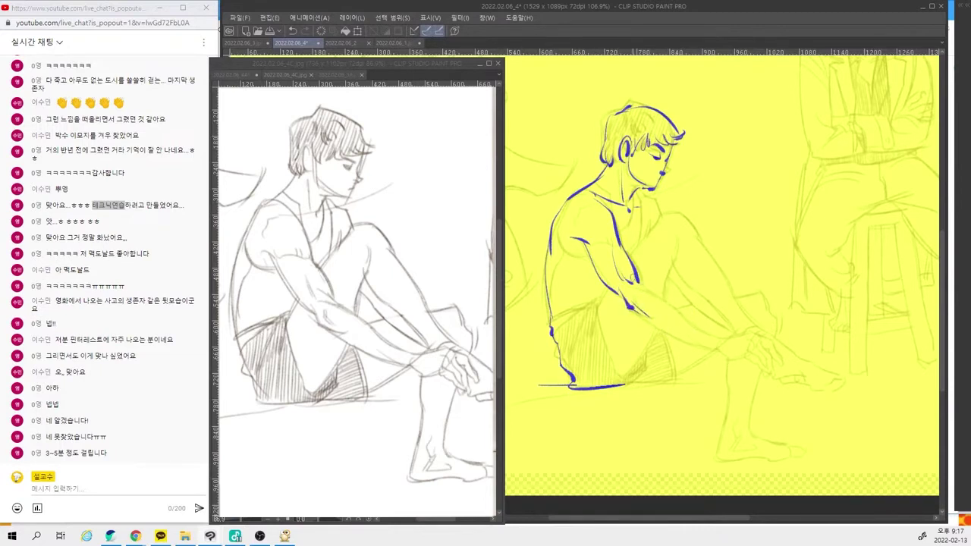
Draw the forearm contours reaching to the ankle and outline the clasped hands in blue.
drag(633, 277, 722, 338)
drag(635, 314, 714, 349)
key(ctrl+z)
drag(707, 331, 717, 336)
mouse_move(713, 338)
mouse_down()
mouse_move(754, 328)
mouse_move(759, 337)
mouse_move(740, 328)
mouse_move(762, 337)
mouse_move(750, 341)
mouse_move(757, 347)
mouse_move(709, 351)
mouse_move(745, 358)
mouse_up()
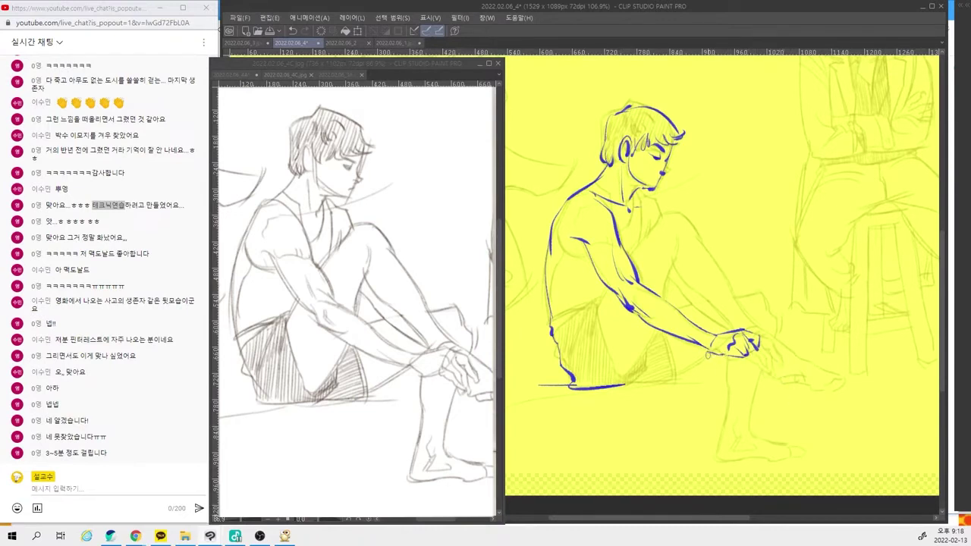
Add the armpit curve below the shoulder and the tank top's neckline in blue.
drag(564, 251, 590, 259)
drag(622, 200, 632, 246)
drag(634, 195, 636, 249)
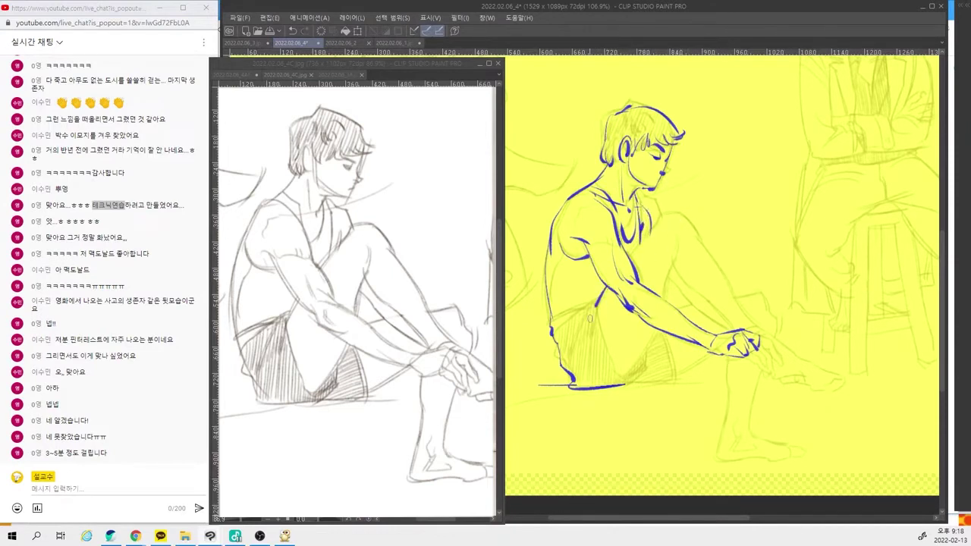
Draw the shorts' waistband, hip folds, leg hem and lower edge in blue.
drag(584, 309, 580, 359)
key(ctrl+z)
mouse_move(585, 314)
mouse_down()
mouse_move(578, 357)
mouse_move(589, 304)
mouse_up()
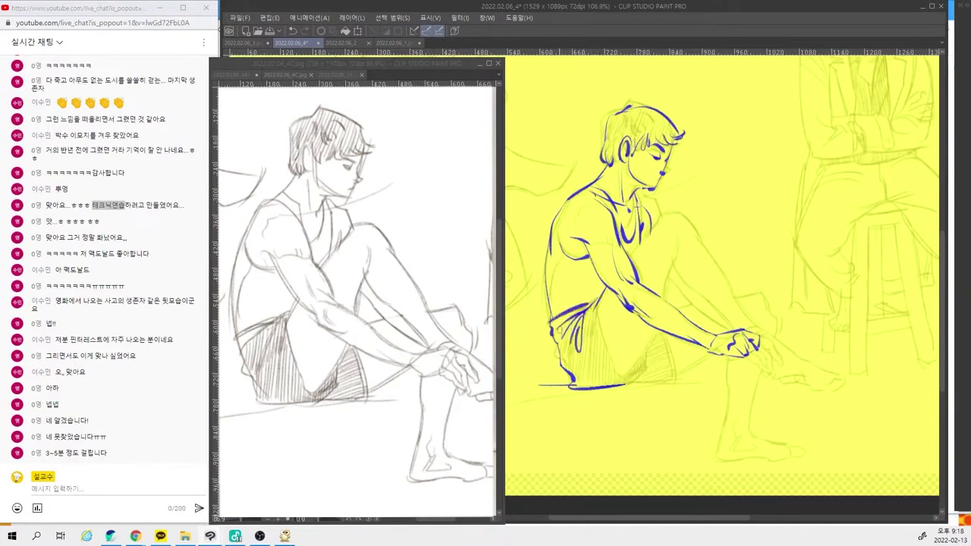
drag(552, 339, 592, 323)
drag(637, 371, 619, 393)
key(ctrl+z)
key(ctrl+z)
drag(652, 335, 618, 383)
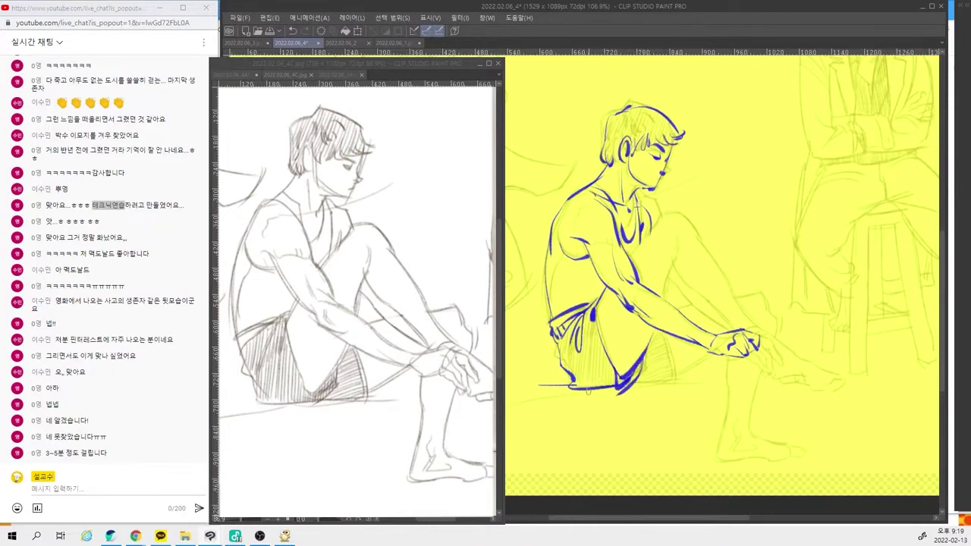
drag(539, 387, 618, 393)
Outline the raised knee, shin and calf of the seated figure's near leg in blue.
mouse_move(643, 242)
mouse_down()
mouse_move(684, 218)
mouse_move(734, 329)
mouse_up()
key(ctrl+z)
drag(702, 241, 764, 332)
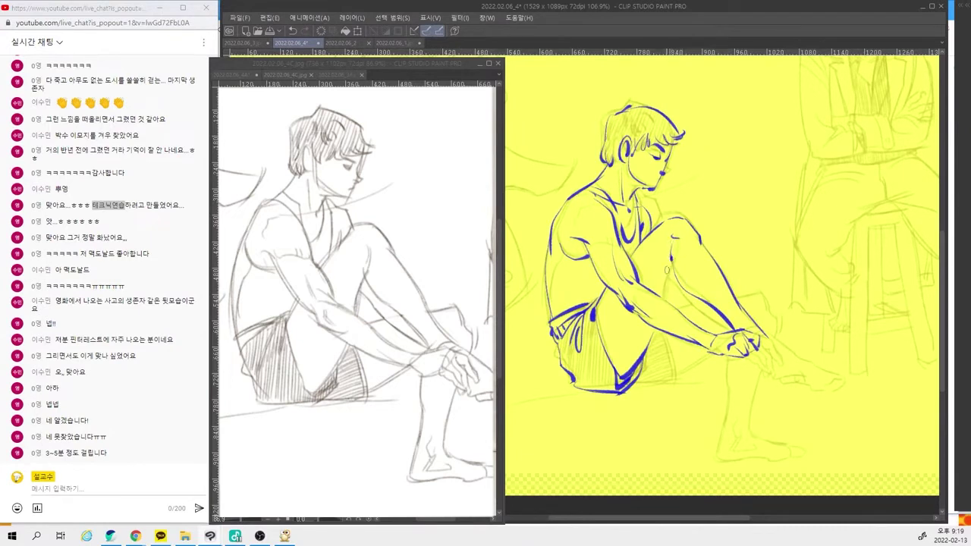
drag(674, 264, 664, 300)
Draw the instep, sole and toes of the raised foot extending beyond the clasped hands in blue.
mouse_move(745, 333)
mouse_down()
mouse_move(775, 334)
mouse_move(809, 358)
mouse_up()
key(ctrl+z)
drag(743, 365, 805, 376)
key(ctrl+z)
drag(748, 366, 805, 371)
drag(809, 358, 823, 378)
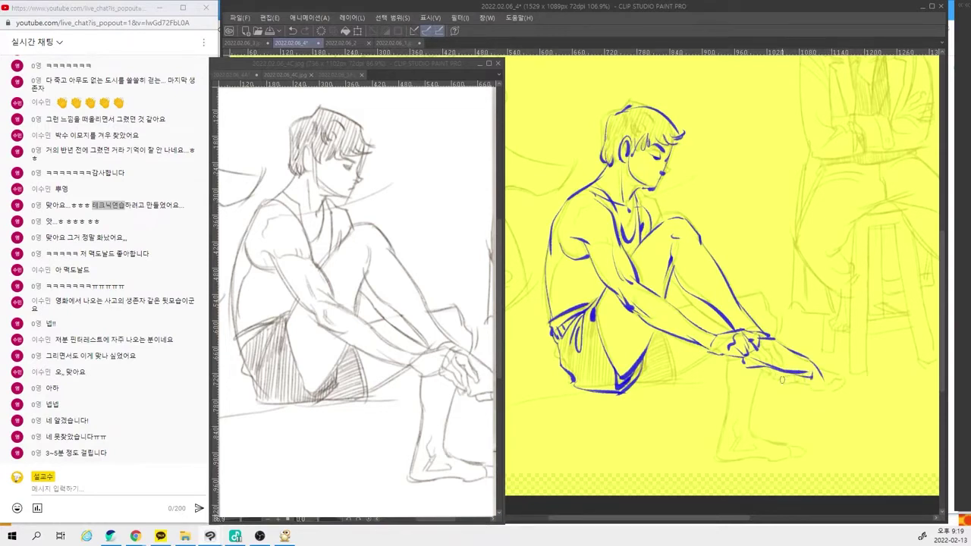
mouse_move(792, 376)
mouse_down()
mouse_move(799, 392)
mouse_move(825, 390)
mouse_up()
key(ctrl+z)
key(ctrl+z)
drag(797, 383, 824, 388)
Draw the far leg's shorts hem, thigh underside and bent knee in blue.
drag(668, 339, 683, 374)
mouse_move(596, 299)
mouse_down()
mouse_move(597, 327)
mouse_move(647, 381)
mouse_move(692, 393)
mouse_move(687, 366)
mouse_move(654, 378)
mouse_move(655, 357)
mouse_move(690, 351)
mouse_move(656, 378)
mouse_up()
key(ctrl+z)
key(ctrl+z)
mouse_move(658, 334)
mouse_down()
mouse_move(631, 385)
mouse_move(684, 377)
mouse_move(710, 354)
mouse_up()
key(ctrl+z)
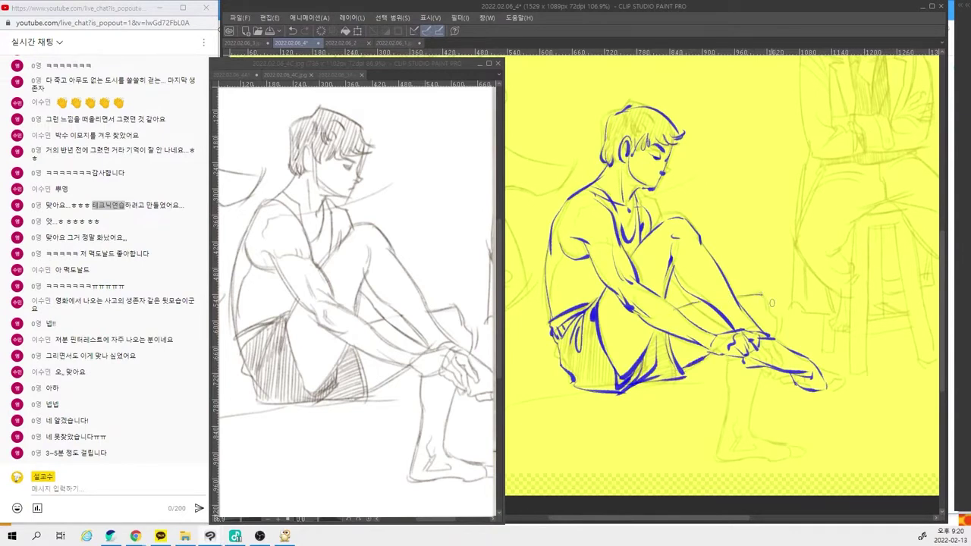
drag(768, 296, 773, 336)
key(ctrl+z)
Outline the shin and calf of the planted lower leg beneath the hands in blue.
drag(764, 370, 749, 430)
drag(731, 349, 726, 419)
key(ctrl+z)
mouse_move(732, 353)
mouse_down()
mouse_move(735, 436)
mouse_move(723, 455)
mouse_move(788, 458)
mouse_up()
key(ctrl+z)
key(ctrl+z)
key(ctrl+z)
key(ctrl+z)
Draw the top of the planted foot in blue and rework its toes.
drag(753, 426, 796, 446)
key(ctrl+z)
mouse_move(751, 427)
mouse_down()
mouse_move(803, 456)
mouse_move(800, 448)
mouse_up()
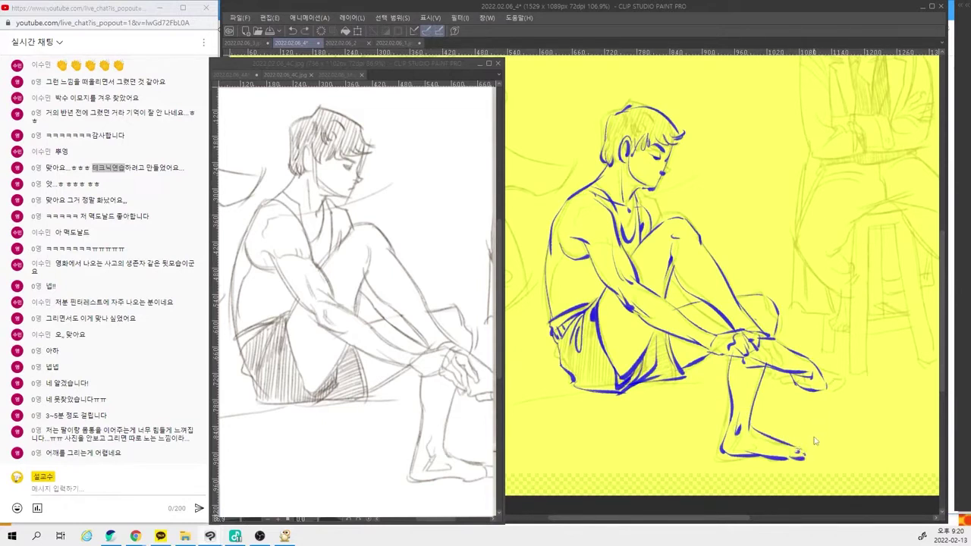
key(ctrl+z)
key(ctrl+z)
key(ctrl+z)
mouse_move(786, 457)
mouse_down()
mouse_move(798, 458)
mouse_move(797, 449)
mouse_up()
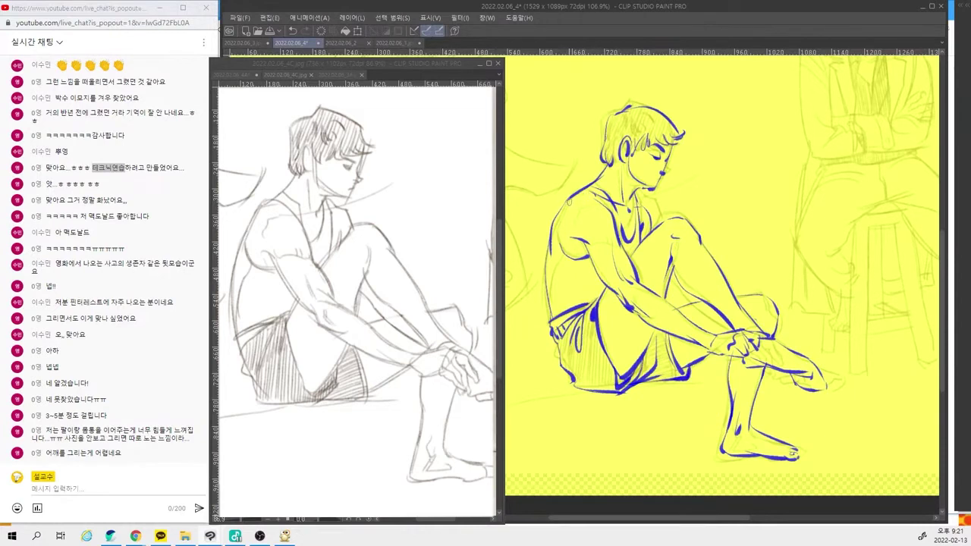
Add a blue contour stroke on the shoulder and highlight "팔이랑 몸통" in the viewer's chat question.
drag(600, 194, 595, 203)
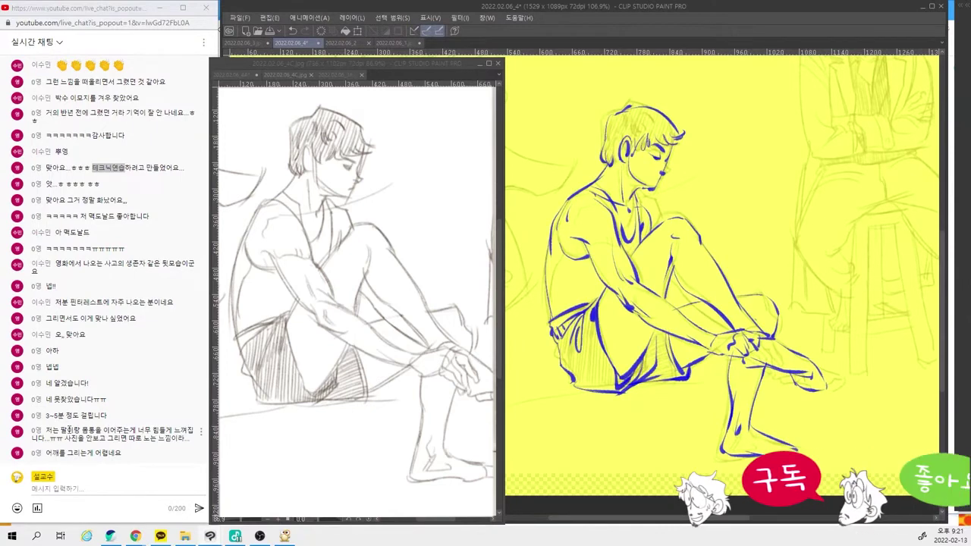
drag(59, 430, 96, 430)
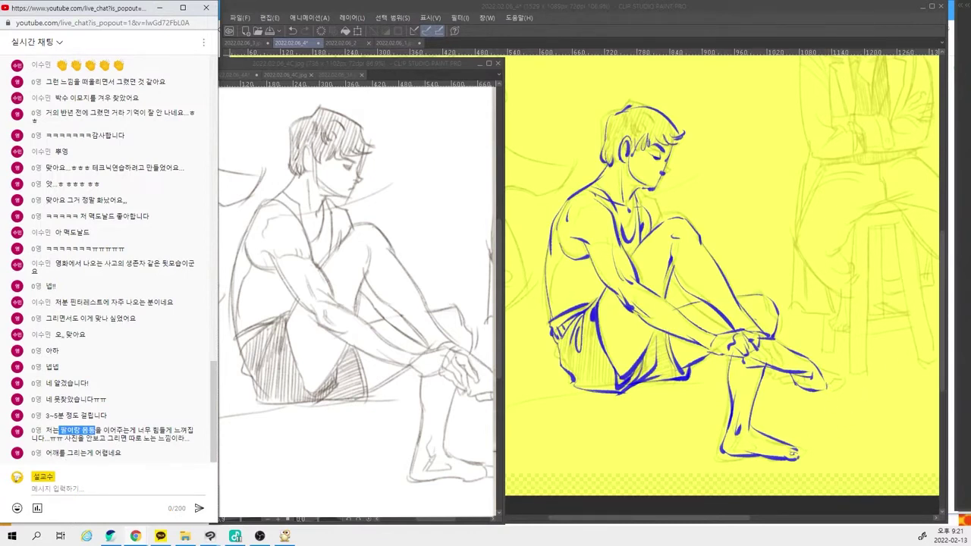
click(684, 150)
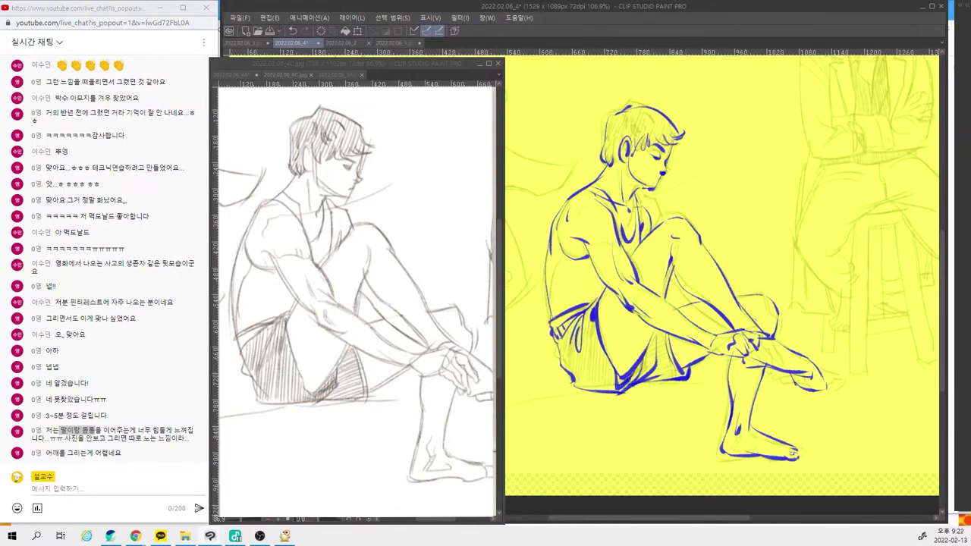
Draw red perspective lines for the seat's edges, its vertical corner and the floor corner under the planted foot.
drag(534, 407, 690, 383)
drag(522, 379, 728, 389)
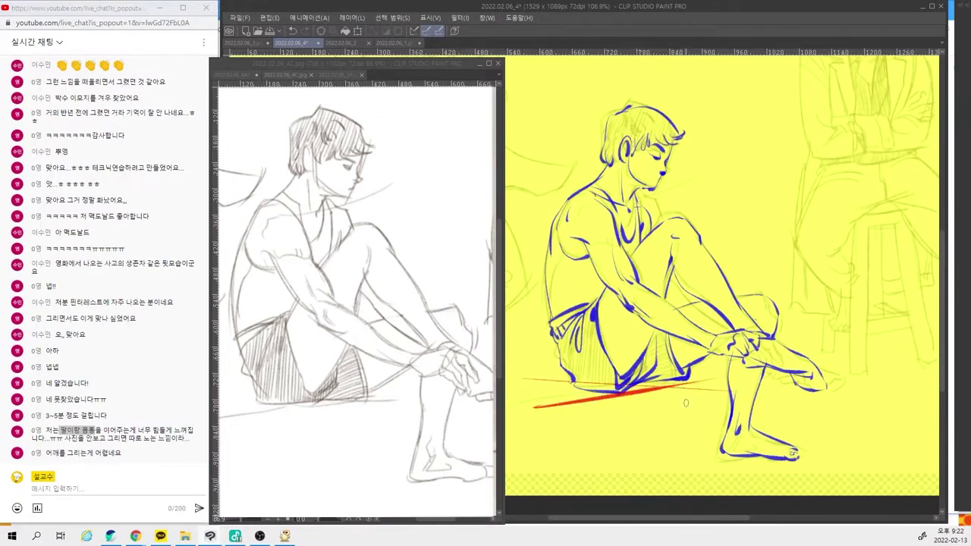
drag(667, 385, 669, 443)
drag(675, 456, 838, 475)
drag(596, 477, 816, 430)
key(ctrl+z)
drag(589, 481, 753, 439)
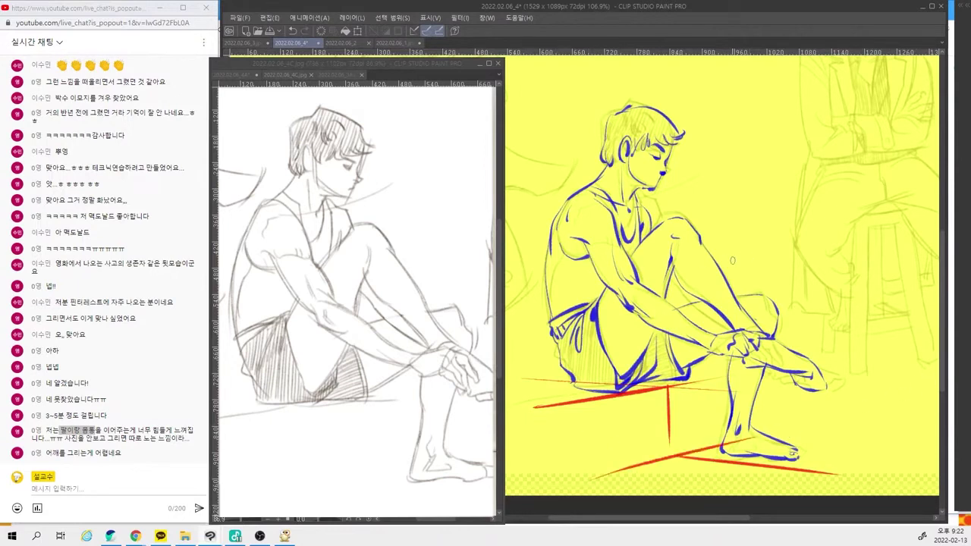
Add a red horizontal eye-level line across the torso, slanted shoulder and head lines, and a handwritten red perspective note beside the head.
drag(537, 279, 762, 275)
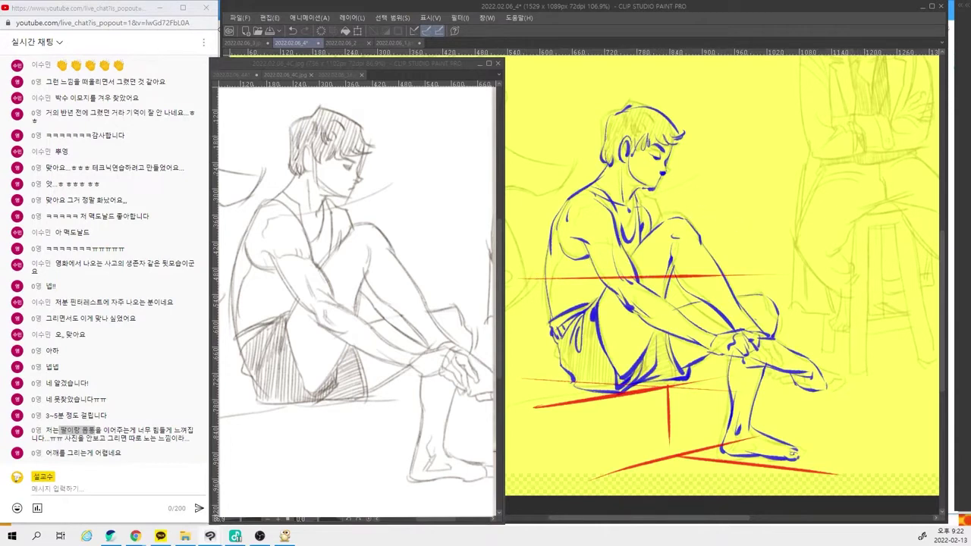
drag(580, 191, 725, 227)
key(ctrl+z)
drag(582, 195, 722, 227)
drag(574, 124, 625, 149)
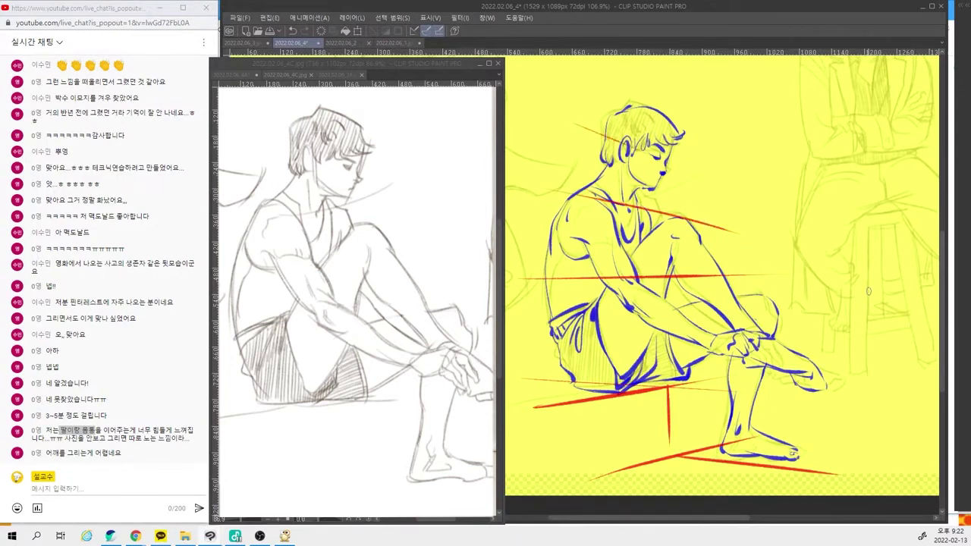
mouse_move(695, 80)
mouse_down()
mouse_move(712, 98)
mouse_move(736, 91)
mouse_move(725, 110)
mouse_move(728, 72)
mouse_move(703, 146)
mouse_move(713, 120)
mouse_move(714, 139)
mouse_move(720, 126)
mouse_move(718, 141)
mouse_move(737, 132)
mouse_move(714, 151)
mouse_move(752, 146)
mouse_up()
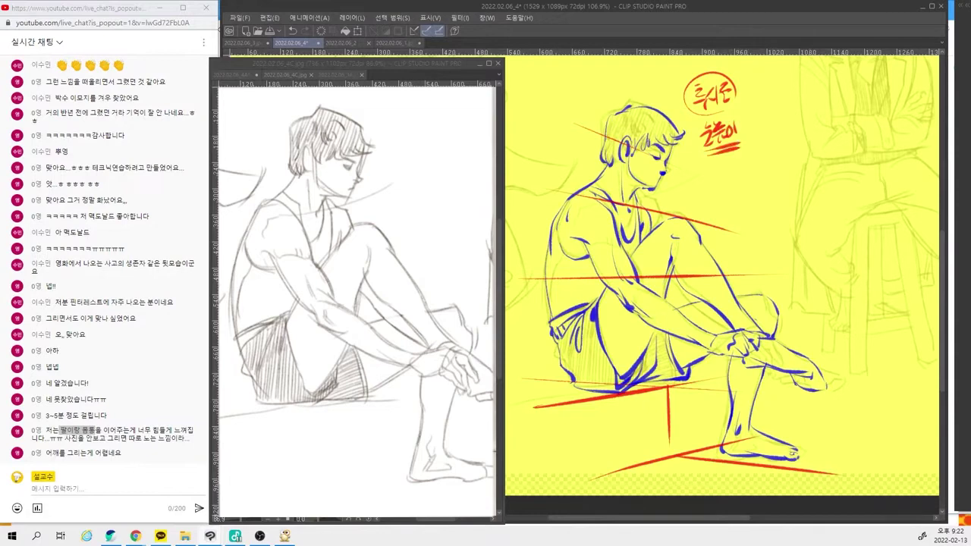
Minimize the reference window and toggle the red perspective marks off and on over the seated figure.
click(482, 66)
drag(816, 255, 764, 256)
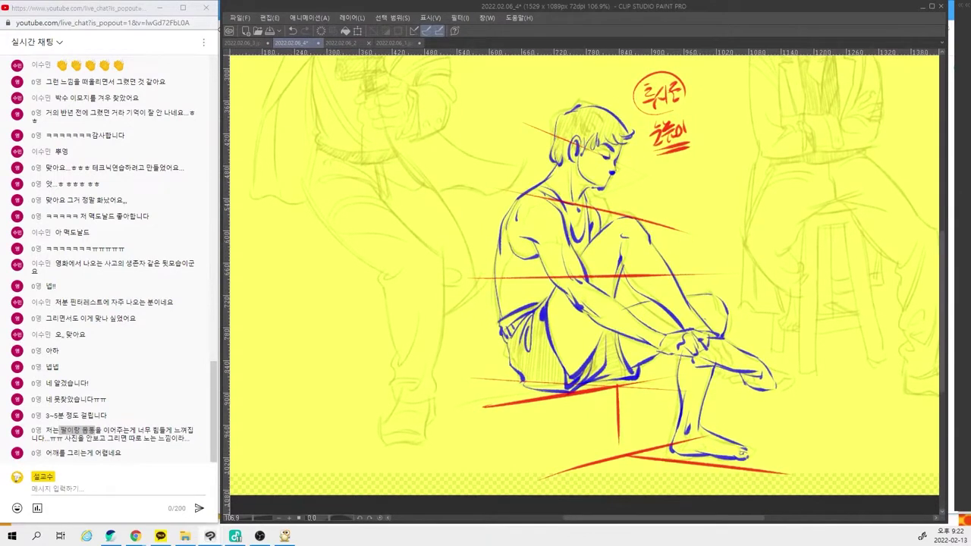
key(ctrl+z)
key(ctrl+y)
key(ctrl+z)
key(ctrl+y)
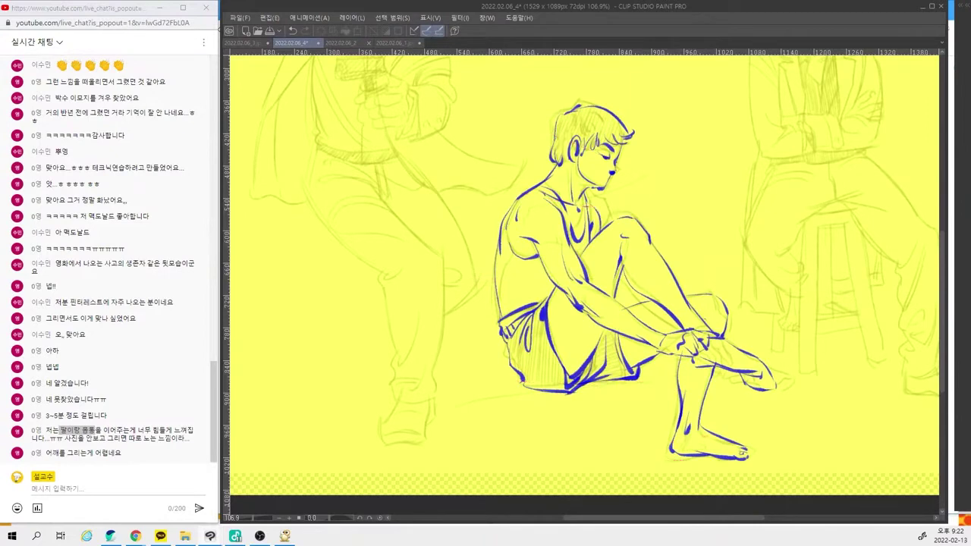
Repeatedly clear and restore the blue tracing to compare the corrected seated figure with the student's sketch.
key(Delete)
key(ctrl+z)
key(ctrl+y)
key(ctrl+z)
key(ctrl+y)
key(ctrl+z)
key(ctrl+y)
key(ctrl+z)
key(ctrl+y)
key(ctrl+z)
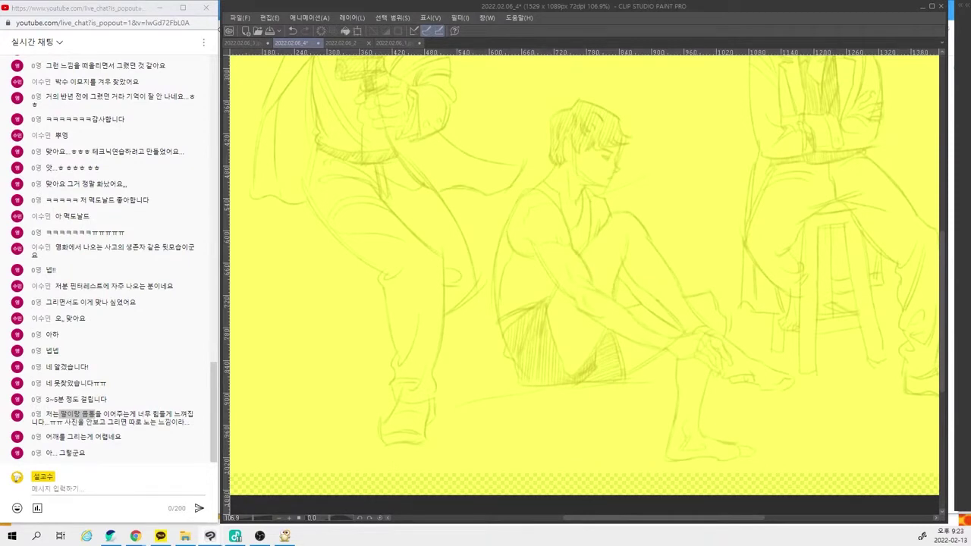
Circle the seated figure's raised near knee and far knee in red on the student's sketch.
mouse_move(618, 221)
mouse_down()
mouse_move(596, 228)
mouse_move(631, 219)
mouse_up()
drag(709, 303, 728, 304)
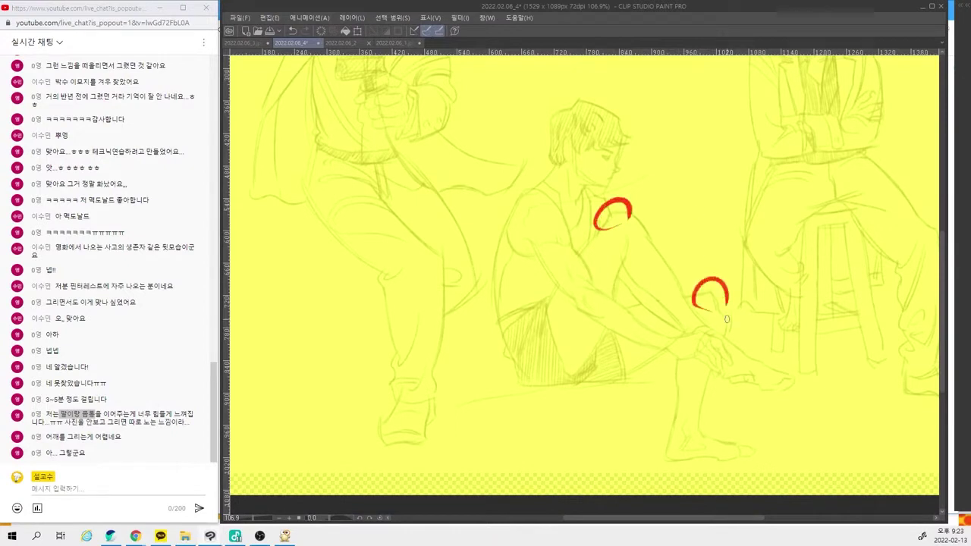
Replace the knee circles on the seated figure with red circles around the collar area, both knees, the elbow and the hands.
key(ctrl+z)
key(ctrl+z)
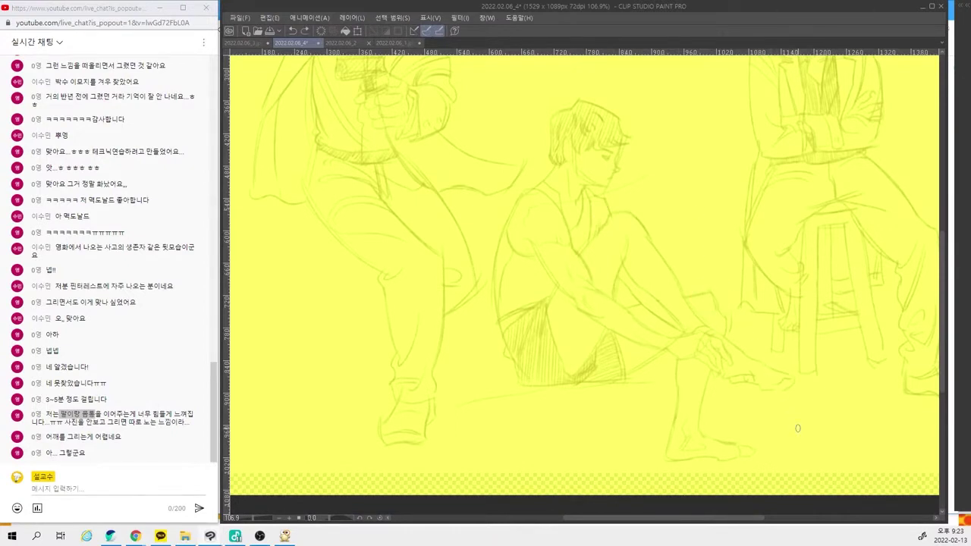
mouse_move(719, 306)
mouse_down()
mouse_move(712, 278)
mouse_move(713, 289)
mouse_up()
mouse_move(605, 215)
mouse_down()
mouse_move(641, 206)
mouse_move(614, 236)
mouse_move(598, 191)
mouse_move(616, 211)
mouse_up()
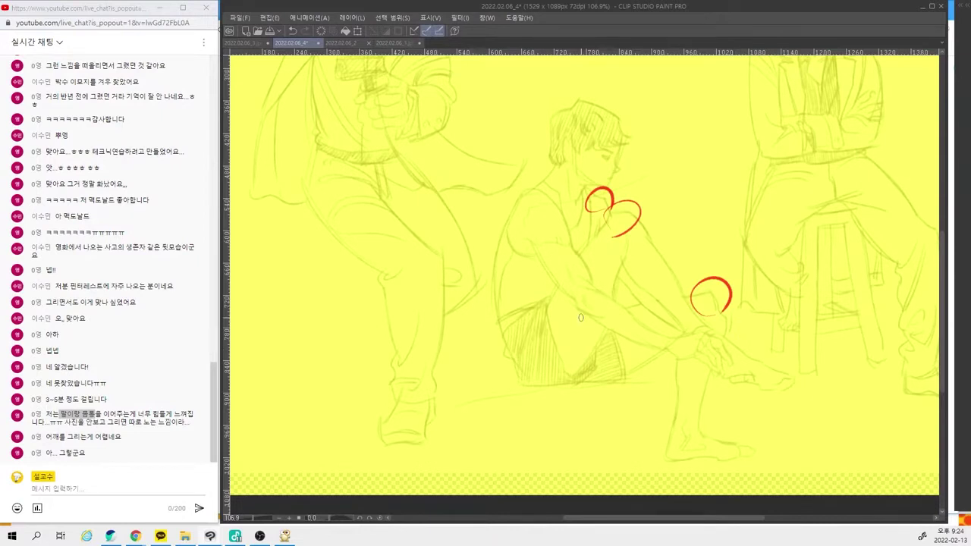
drag(570, 306, 581, 328)
mouse_move(716, 375)
mouse_down()
mouse_move(693, 353)
mouse_move(711, 383)
mouse_move(729, 354)
mouse_up()
key(ctrl+z)
mouse_move(522, 384)
mouse_down()
mouse_move(531, 184)
mouse_move(524, 386)
mouse_up()
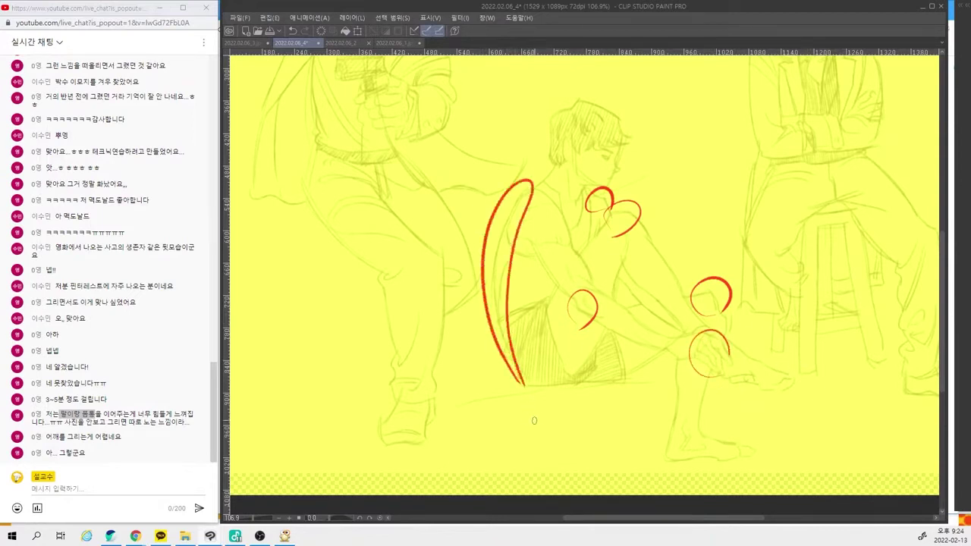
key(ctrl+z)
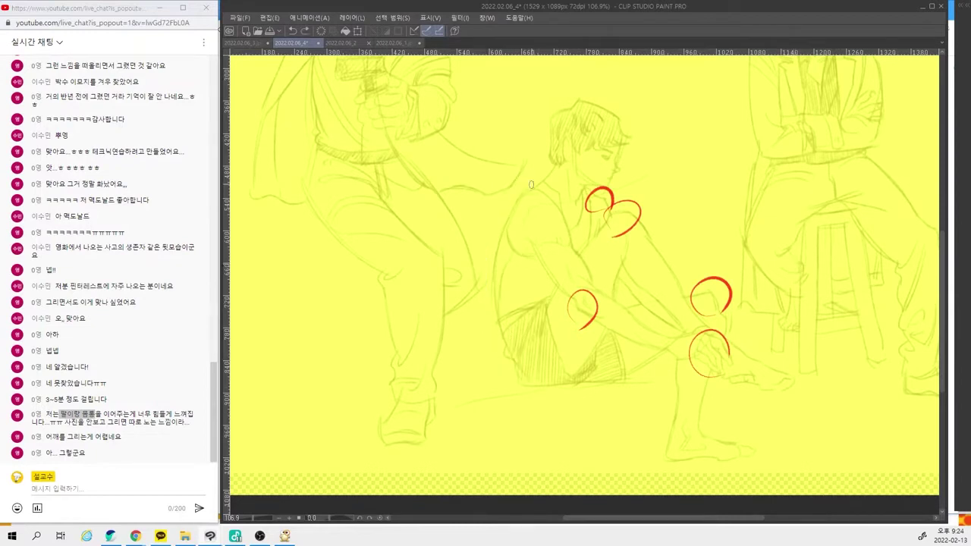
mouse_move(506, 219)
mouse_down()
mouse_move(492, 311)
mouse_move(501, 371)
mouse_up()
key(ctrl+z)
Trace the seated figure's curved back down to the seat in red and mark the neck base, mid-back and hip with ticks.
mouse_move(493, 260)
mouse_down()
mouse_move(512, 366)
mouse_move(547, 387)
mouse_up()
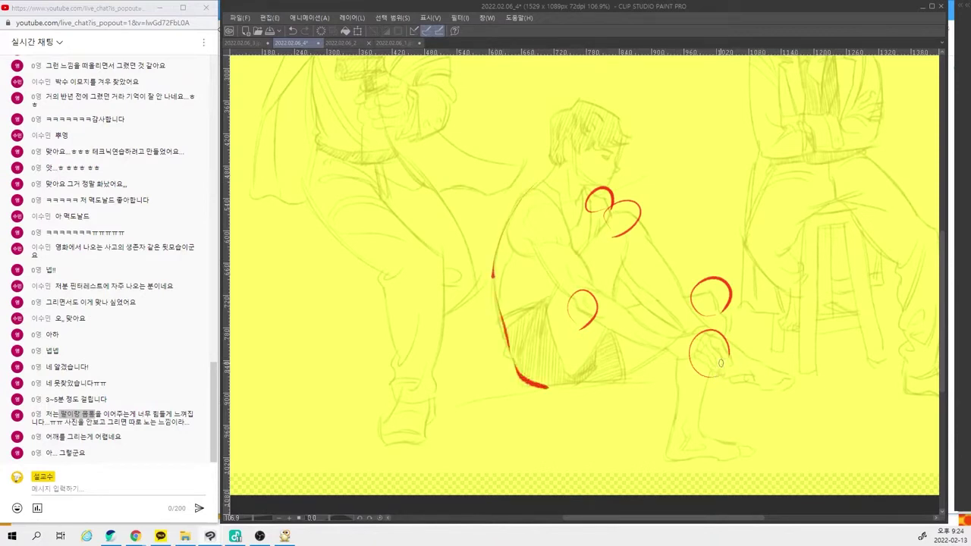
drag(475, 268, 497, 274)
drag(507, 367, 520, 357)
drag(557, 160, 537, 186)
drag(481, 273, 498, 277)
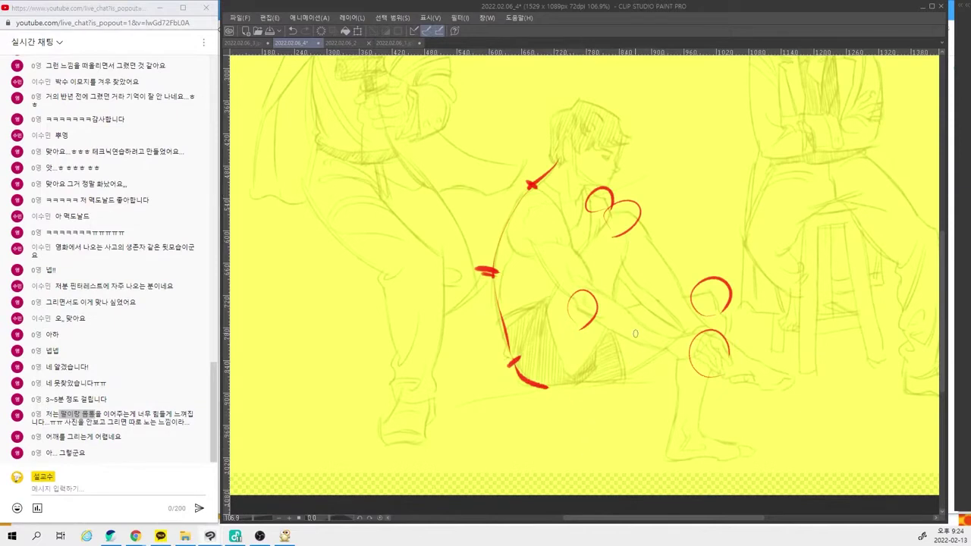
Trace the seated figure's near upper arm and forearm contours in red from the shoulder to the wrist.
mouse_move(541, 196)
mouse_down()
mouse_move(559, 203)
mouse_move(569, 241)
mouse_move(540, 247)
mouse_move(572, 297)
mouse_up()
mouse_move(562, 229)
mouse_down()
mouse_move(587, 273)
mouse_move(583, 310)
mouse_up()
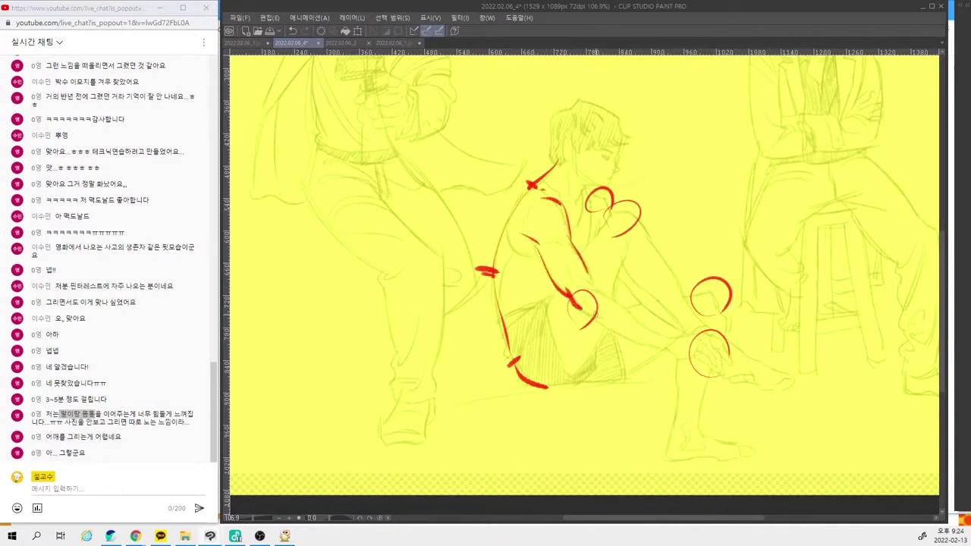
drag(581, 266, 610, 293)
drag(624, 300, 683, 345)
drag(584, 313, 669, 349)
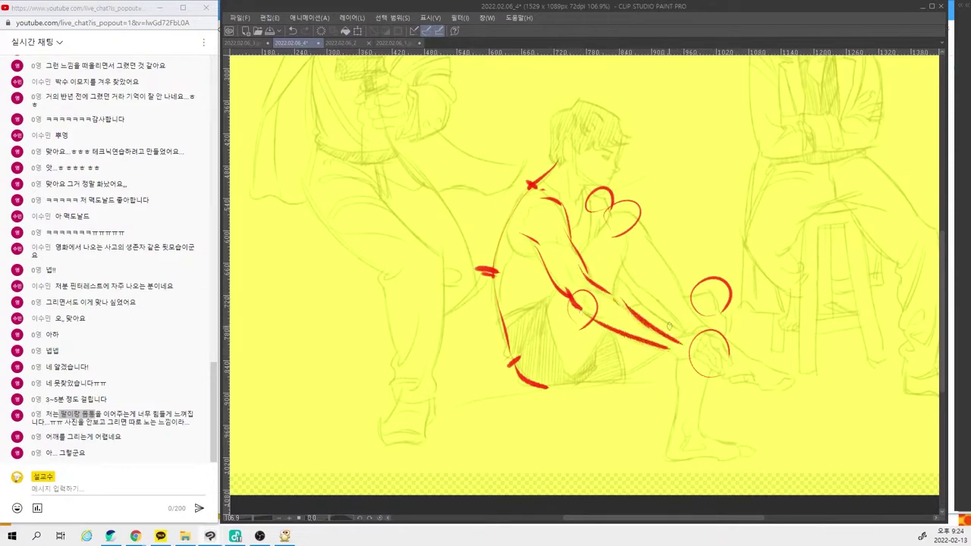
Draw thick blue directional lines through the thighs and shins of both bent legs and along the upper back.
drag(539, 324, 629, 205)
key(ctrl+z)
key(ctrl+z)
mouse_move(541, 304)
mouse_down()
mouse_move(629, 212)
mouse_move(719, 334)
mouse_up()
mouse_move(599, 318)
mouse_down()
mouse_move(729, 284)
mouse_move(728, 330)
mouse_move(701, 423)
mouse_up()
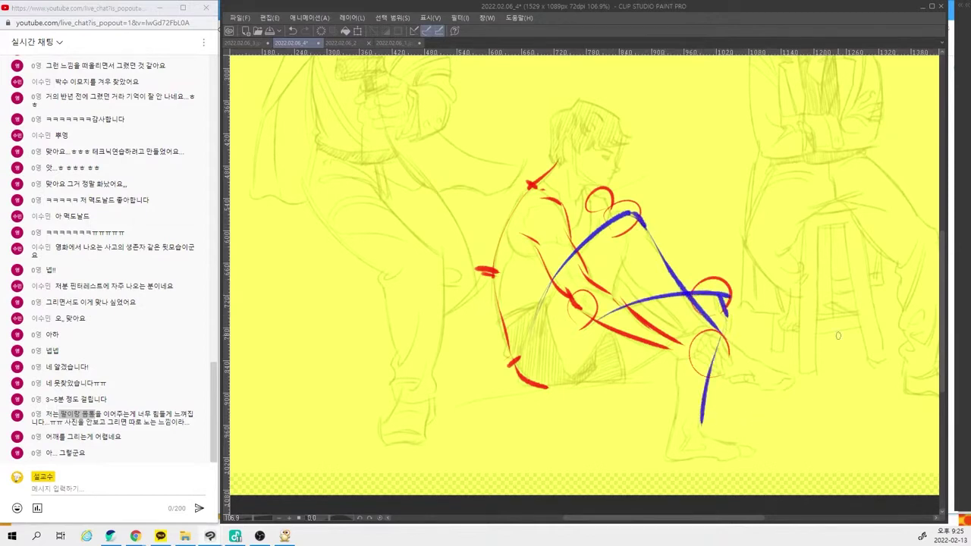
drag(552, 165, 490, 267)
Clear the construction marks and toggle the blue tracing repeatedly to compare the corrected seated figure with the student's sketch.
key(ctrl+h)
key(ctrl+h)
key(ctrl+h)
key(ctrl+h)
key(ctrl+h)
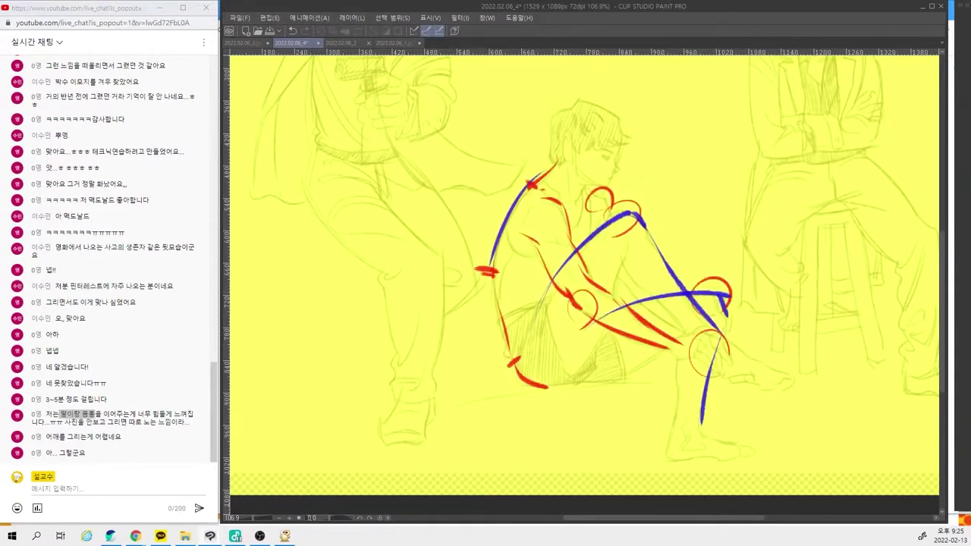
key(ctrl+h)
key(ctrl+h)
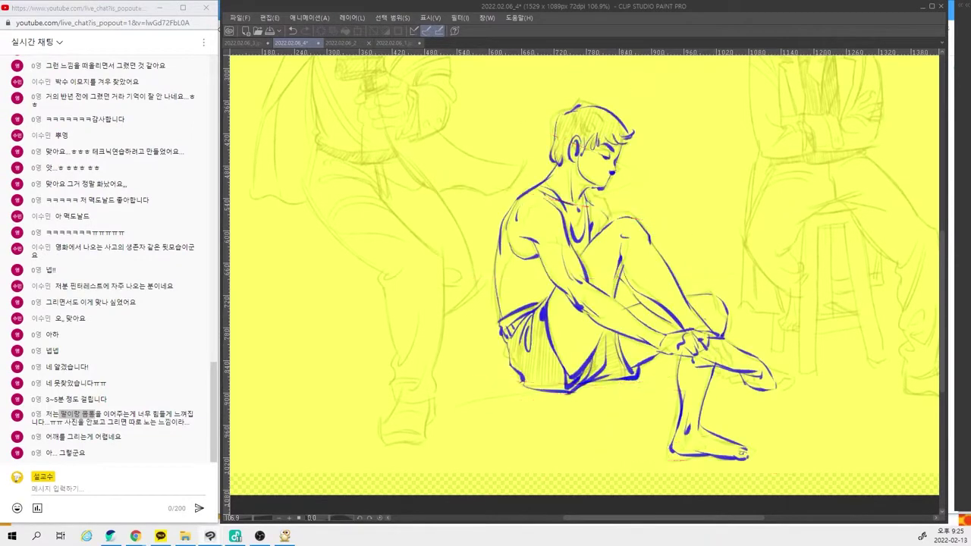
key(alt+bracketleft)
key(ctrl+h)
key(ctrl+h)
key(ctrl+h)
key(ctrl+h)
Mark short red ticks on the traced figure's chest, upper arm, elbow, forearm, shin and rear shoulder.
drag(555, 214, 563, 212)
click(550, 280)
click(586, 269)
click(578, 308)
click(614, 295)
click(633, 292)
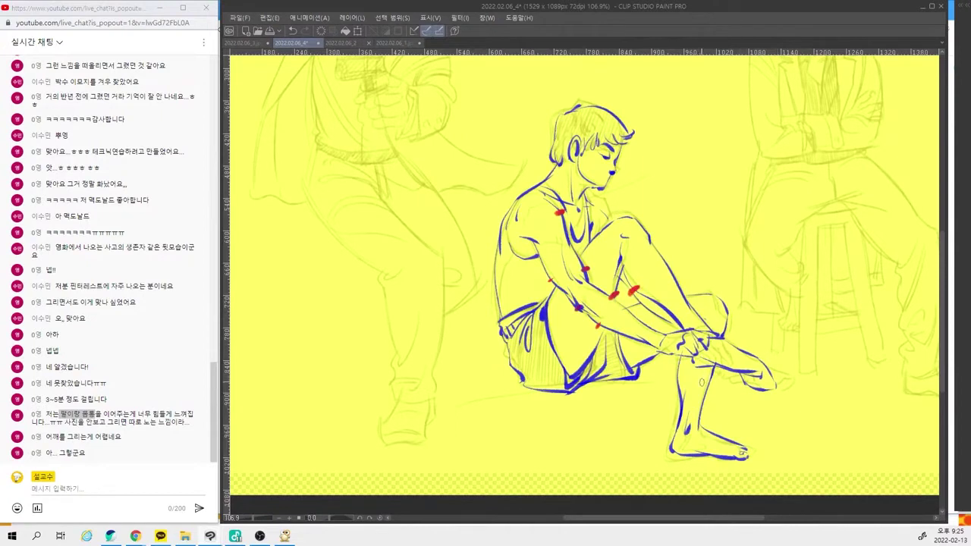
click(499, 223)
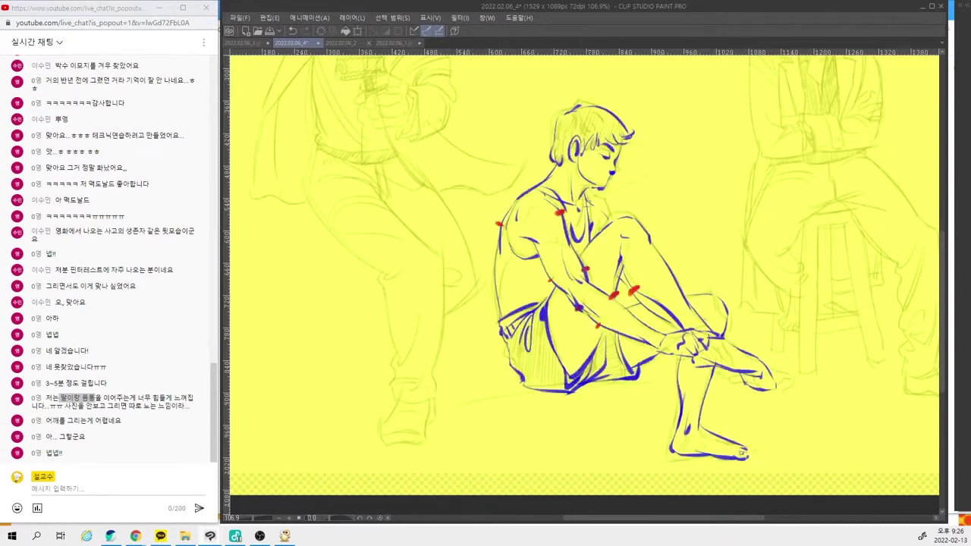
Draw red lines along both sides of the crossed foot and a curved red arrow bending down past its toes.
drag(685, 349, 749, 377)
key(ctrl+z)
key(ctrl+z)
drag(691, 353, 740, 372)
key(ctrl+z)
drag(707, 333, 766, 370)
drag(691, 365, 762, 372)
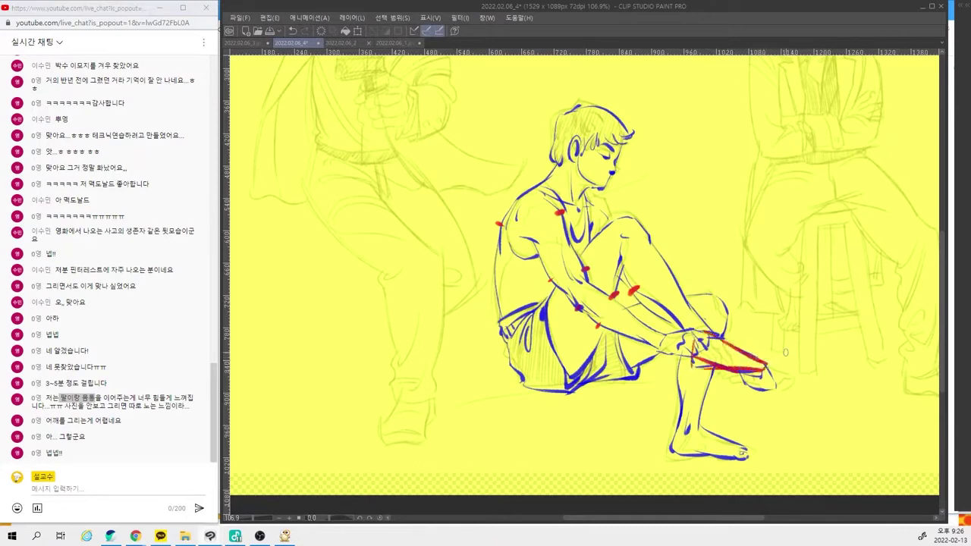
mouse_move(771, 351)
mouse_down()
mouse_move(787, 401)
mouse_move(763, 402)
mouse_move(786, 405)
mouse_up()
Toggle the red ticks and foot marks repeatedly and leave only the blue tracing over the sketch.
key(ctrl+)
key(ctrl+)
key(ctrl+)
key(ctrl+h)
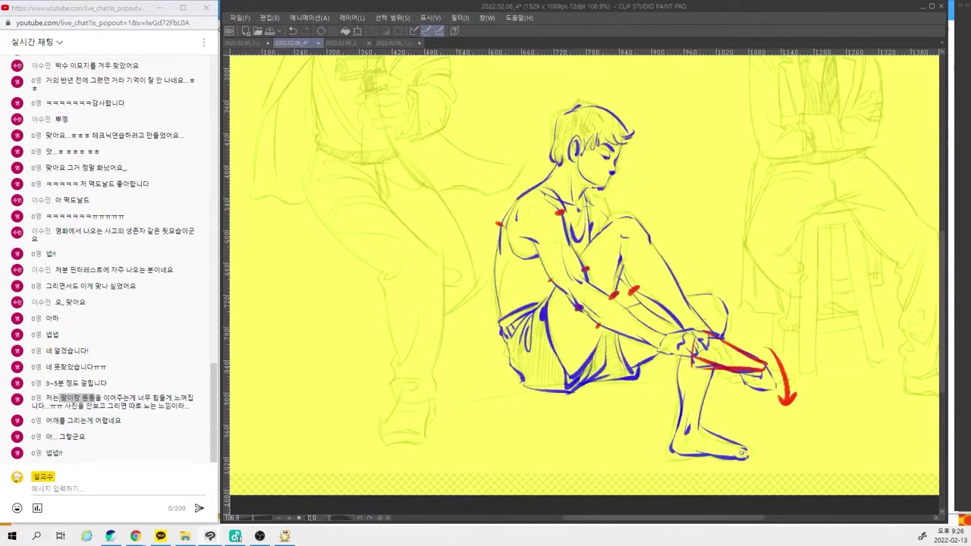
key(ctrl+)
key(ctrl+)
key(ctrl+)
key(ctrl+)
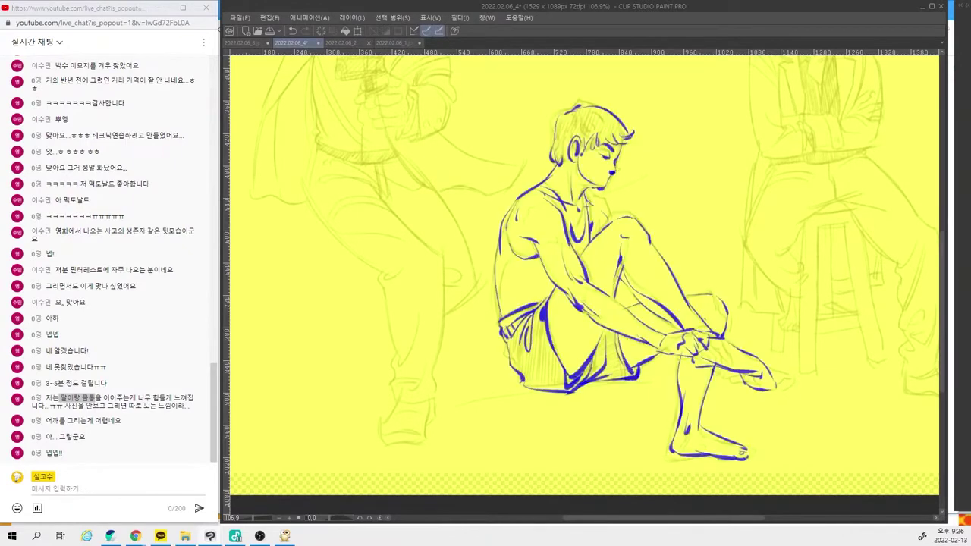
Alternate between the student's sketch and the blue tracing, then restore the red perspective lines and handwritten note.
key(ctrl+h)
key(ctrl+h)
key(ctrl+h)
key(ctrl+h)
key(ctrl+h)
key(ctrl+h)
key(ctrl+comma)
key(ctrl+comma)
key(ctrl+comma)
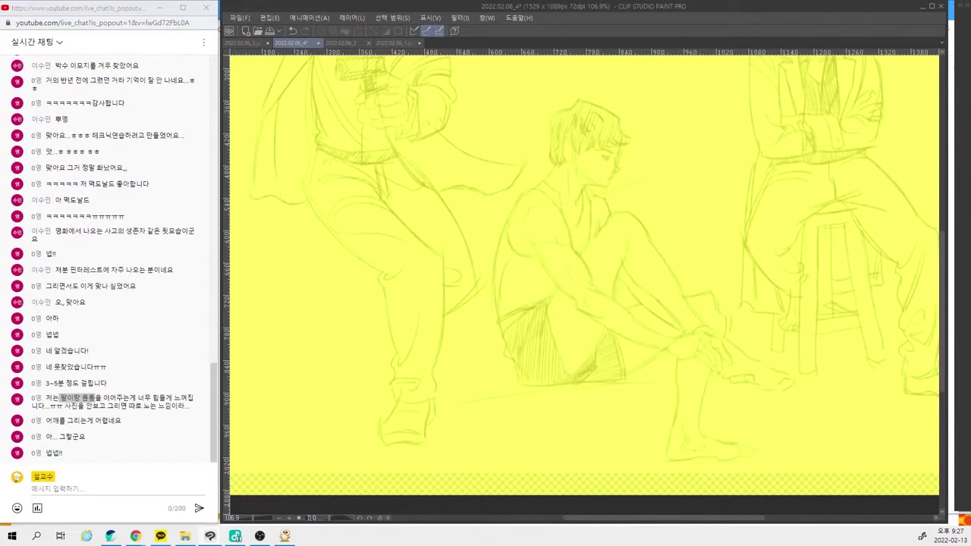
key(ctrl+comma)
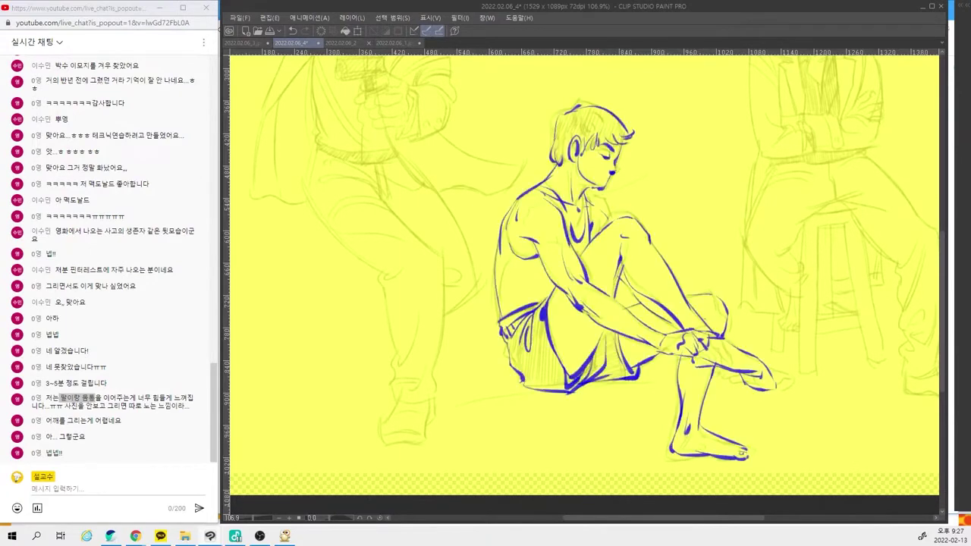
key(ctrl+comma)
key(ctrl+comma)
key(ctrl+comma)
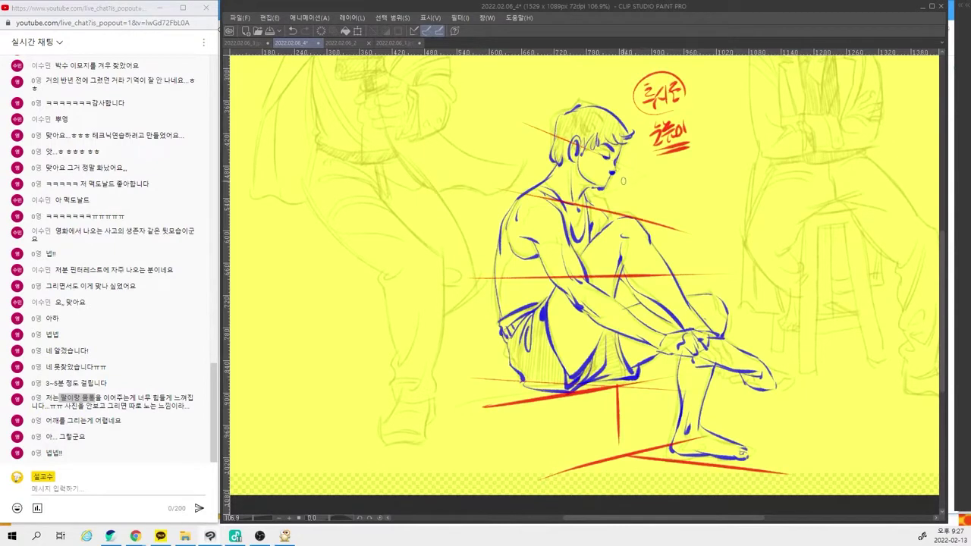
Circle the hands and crossed ankle in red and draw a red arrow from the face down toward the near knee.
mouse_move(681, 334)
mouse_down()
mouse_move(731, 372)
mouse_move(683, 356)
mouse_up()
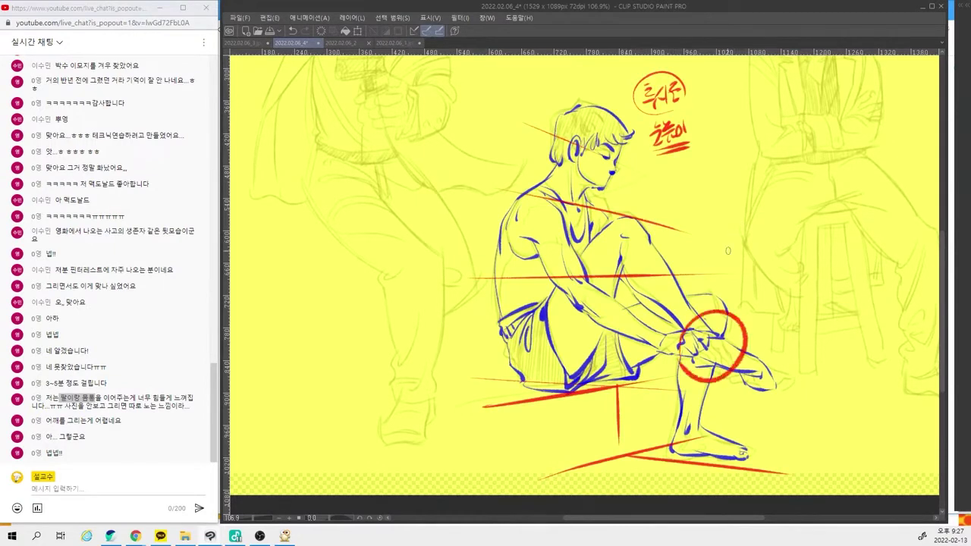
drag(621, 180, 676, 270)
key(ctrl+z)
key(ctrl+z)
key(ctrl+z)
drag(618, 179, 643, 218)
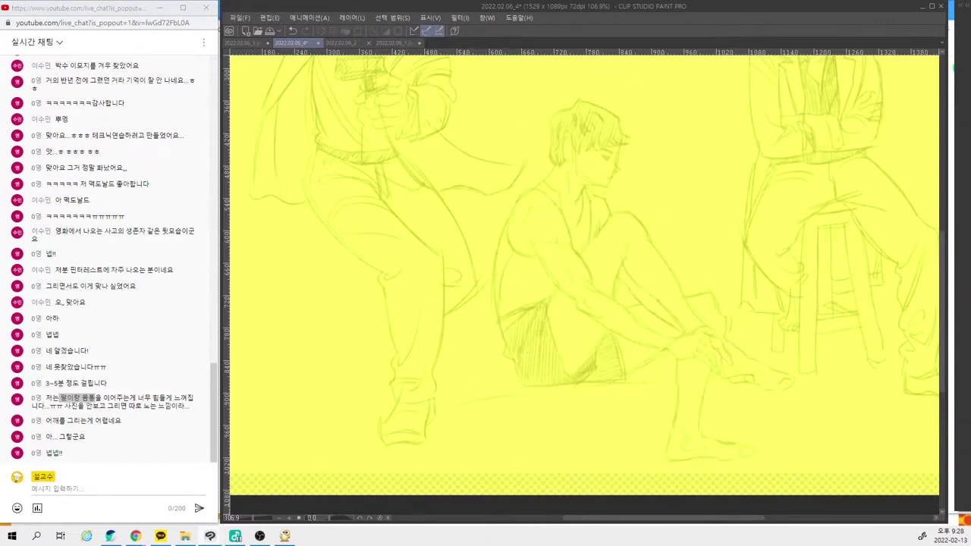
Add red ticks across the near shoulder, upper arm and forearm, and toggle the markup to compare it with the sketch.
drag(496, 221, 561, 211)
drag(547, 287, 586, 264)
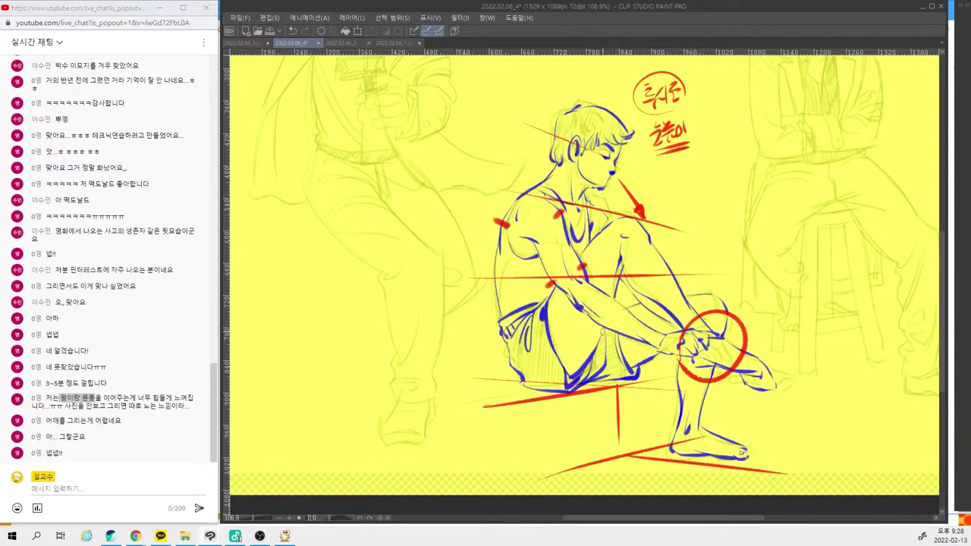
drag(595, 327, 617, 292)
key(ctrl+z)
key(ctrl+y)
key(ctrl+z)
key(ctrl+y)
key(ctrl+z)
key(ctrl+y)
Draw a red line along the underside of the crossed foot, retrying the stroke.
drag(698, 361, 764, 378)
key(ctrl+z)
drag(692, 355, 750, 375)
key(ctrl+z)
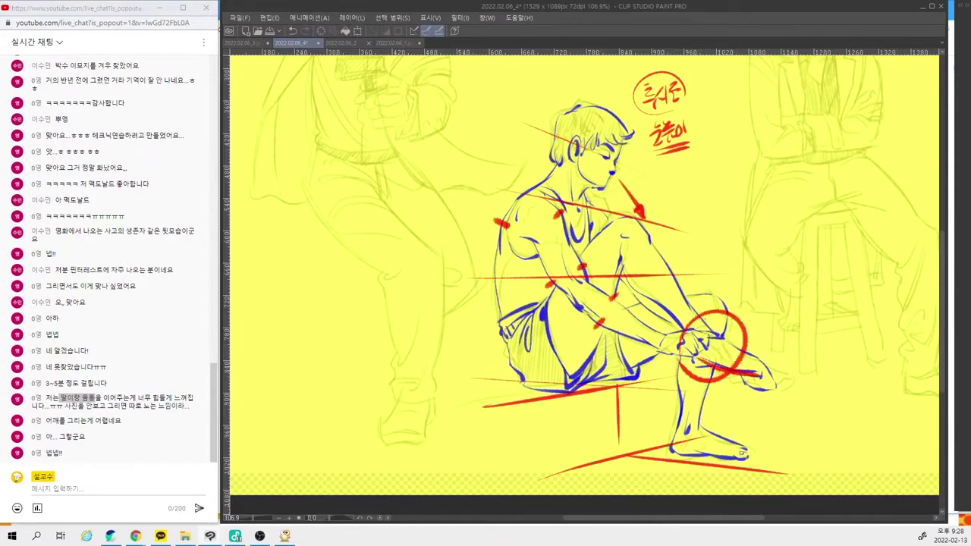
Undo and restore the red circle, arrow and tick marks repeatedly, leaving the blue tracing with the perspective lines.
key(ctrl+z)
key(ctrl+y)
key(ctrl+z)
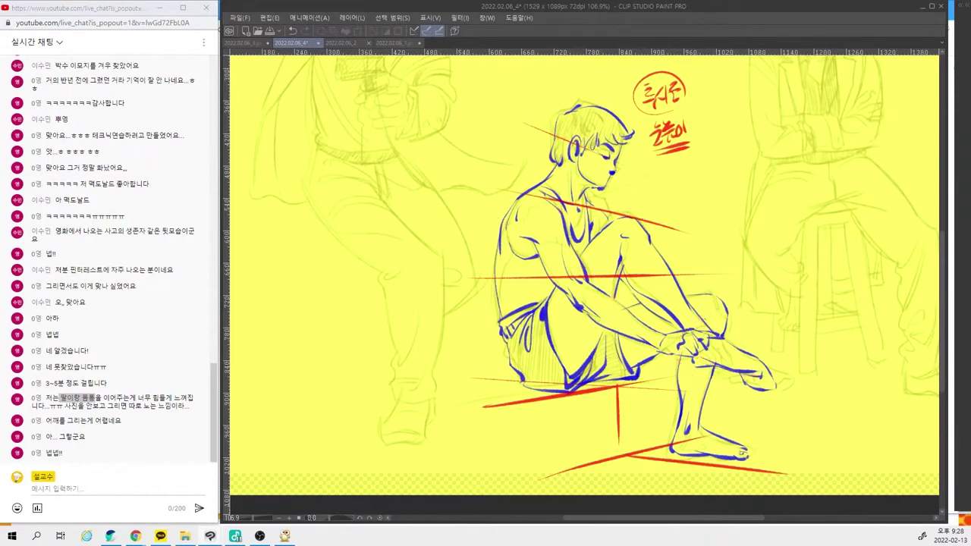
key(ctrl+y)
key(ctrl+z)
key(ctrl+y)
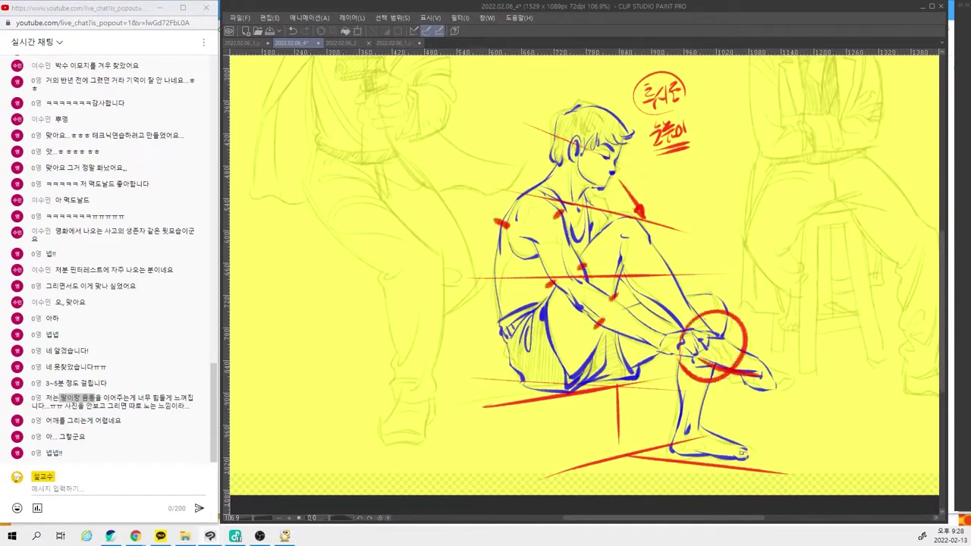
key(ctrl+z)
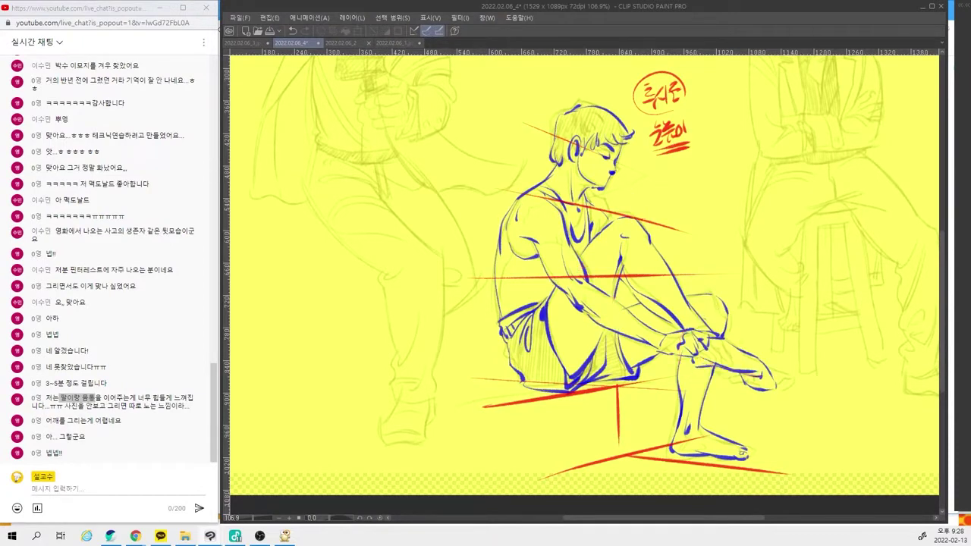
Hide and restore the blue tracing repeatedly under the perspective lines to compare the seated figure's pose with the student's sketch.
key(ctrl+z)
key(ctrl+y)
key(ctrl+z)
key(ctrl+y)
key(ctrl+z)
key(ctrl+y)
key(ctrl+z)
key(ctrl+y)
key(ctrl+z)
key(ctrl+y)
key(ctrl+z)
key(ctrl+y)
key(ctrl+z)
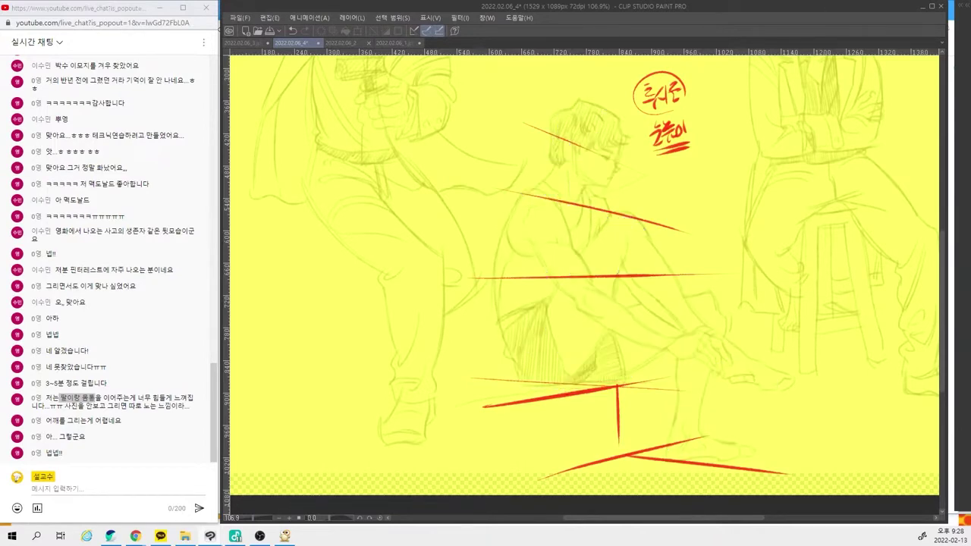
key(ctrl+y)
key(ctrl+z)
key(ctrl+y)
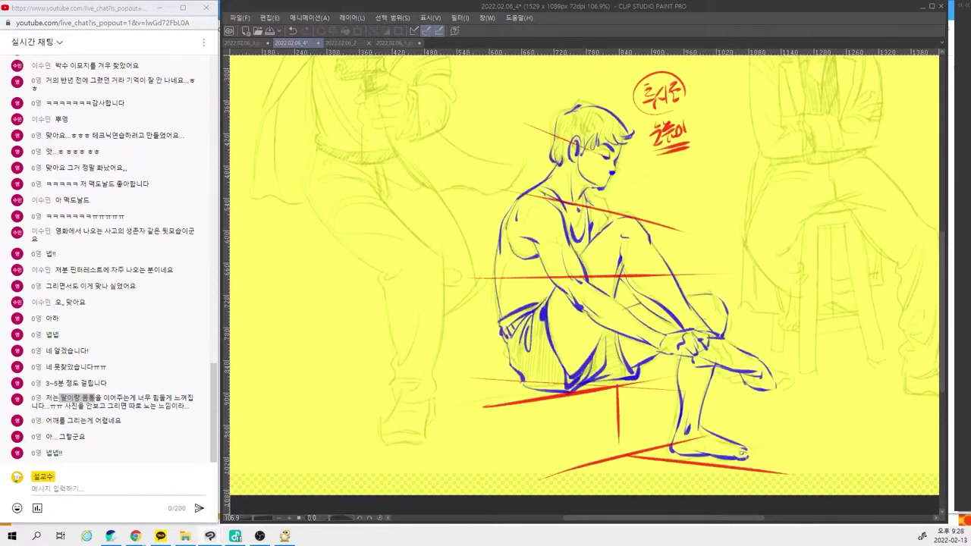
key(ctrl+z)
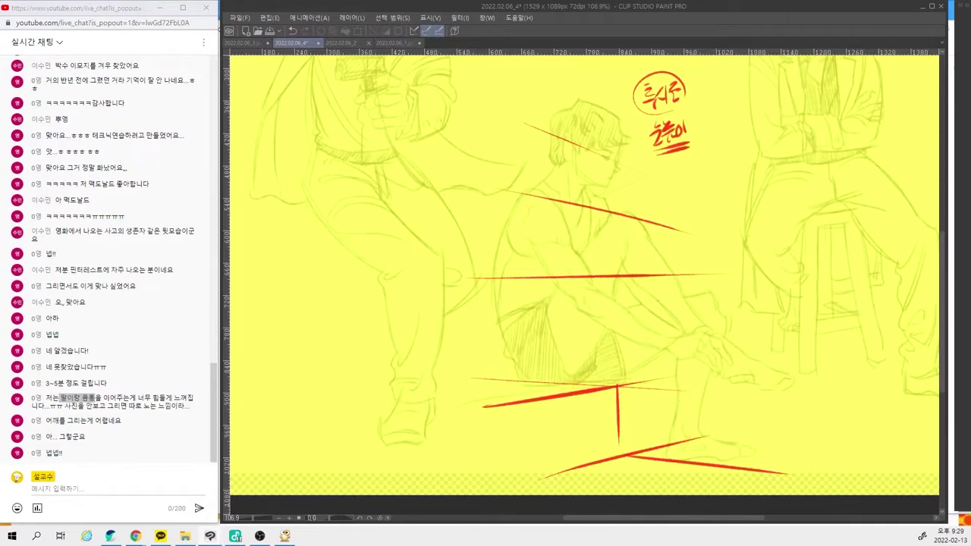
key(ctrl+y)
key(ctrl+z)
key(ctrl+y)
key(ctrl+z)
key(ctrl+y)
key(ctrl+z)
key(ctrl+y)
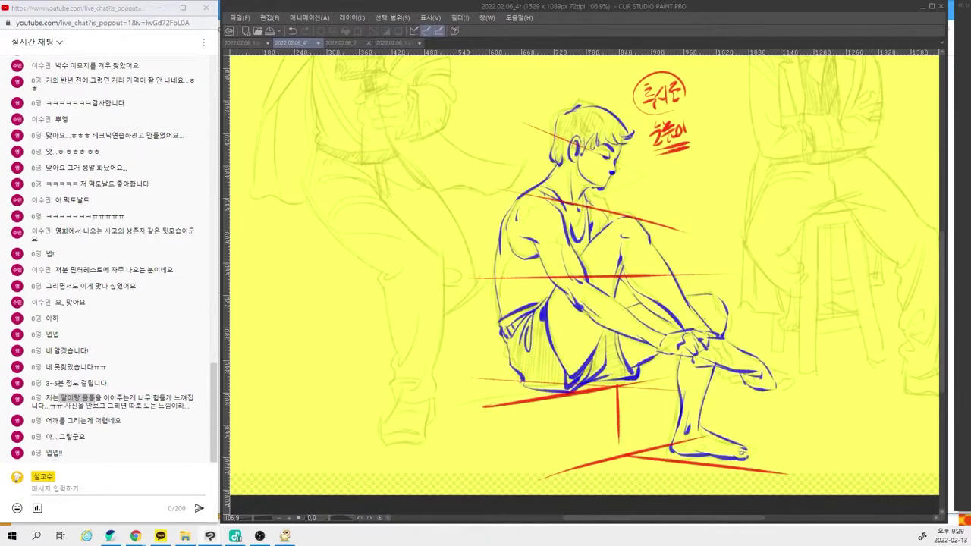
key(ctrl+z)
key(ctrl+y)
key(ctrl+z)
key(ctrl+y)
key(ctrl+z)
key(ctrl+y)
key(ctrl+z)
key(ctrl+y)
key(Delete)
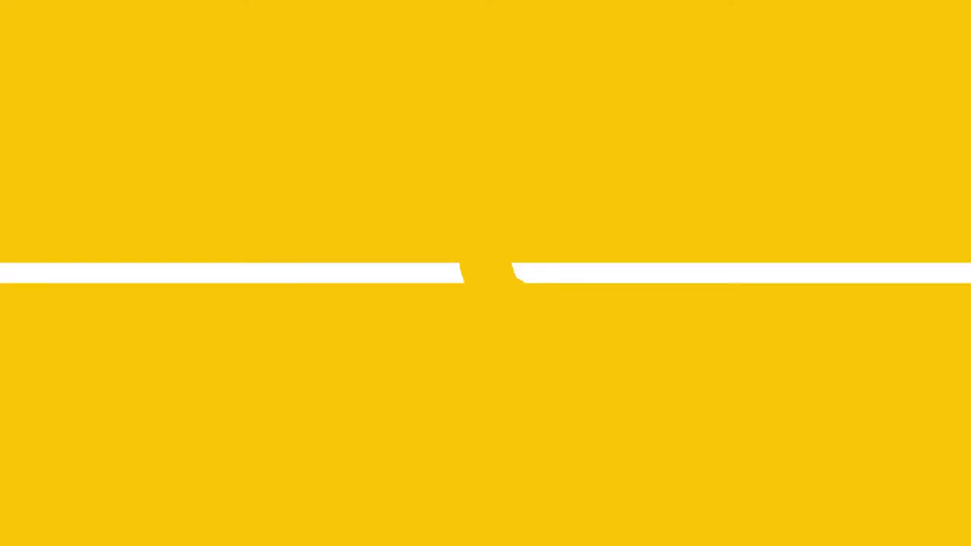
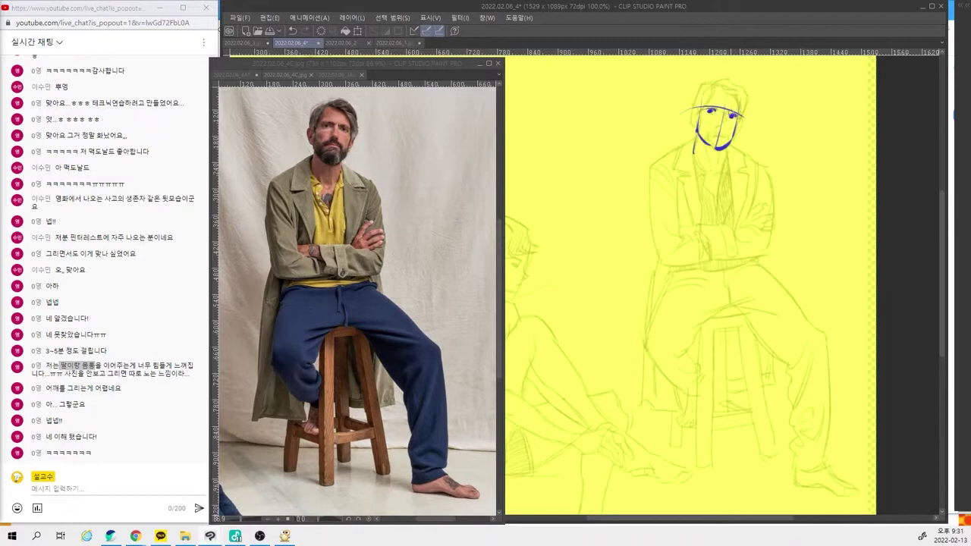
Draw the nose, brows and hair outline of the man on the stool in blue, following the reference photo.
drag(718, 120, 717, 107)
drag(707, 83, 694, 102)
mouse_move(709, 78)
mouse_down()
mouse_move(701, 108)
mouse_move(729, 80)
mouse_move(745, 107)
mouse_up()
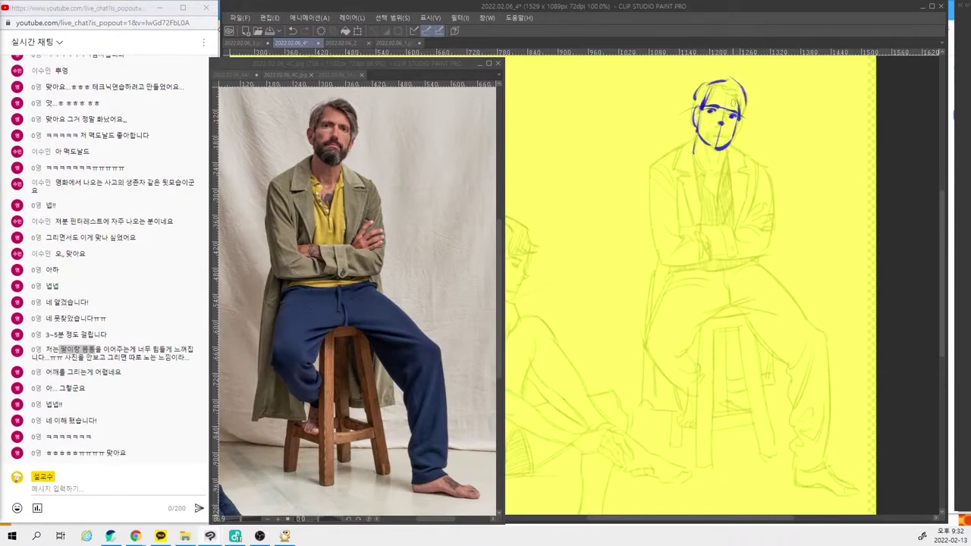
drag(709, 82, 741, 94)
mouse_move(714, 87)
mouse_down()
mouse_move(742, 93)
mouse_move(739, 123)
mouse_up()
Outline the stool man's shoulders, outer arms and folded forearms' lower edge in blue, and add the pelvis centre line.
drag(694, 136, 648, 174)
key(ctrl+z)
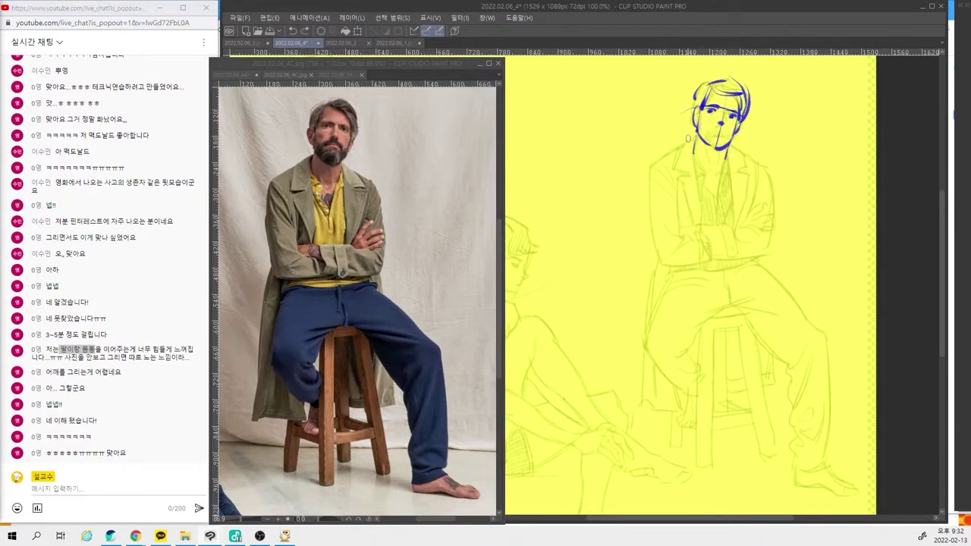
drag(692, 138, 646, 173)
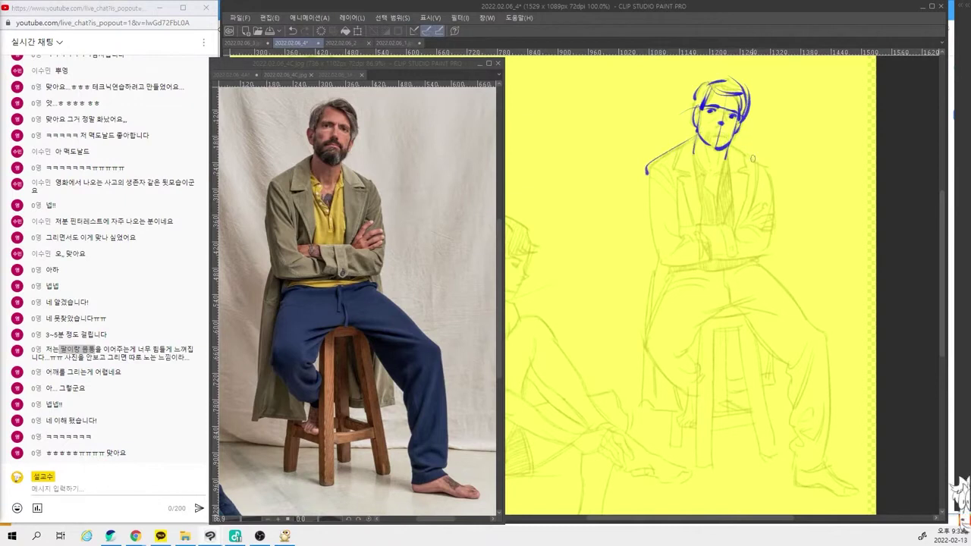
mouse_move(730, 138)
mouse_down()
mouse_move(764, 165)
mouse_move(769, 247)
mouse_up()
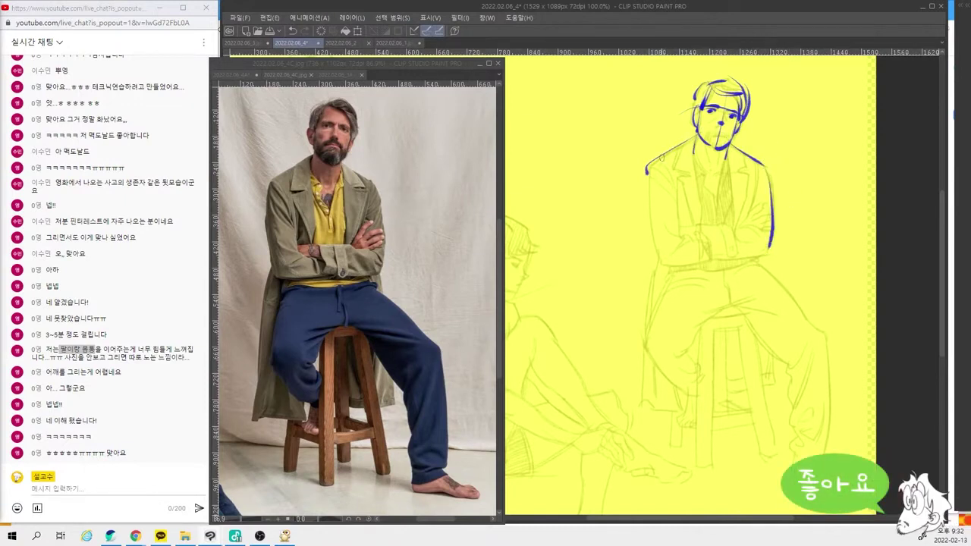
mouse_move(646, 171)
mouse_down()
mouse_move(658, 264)
mouse_move(767, 253)
mouse_up()
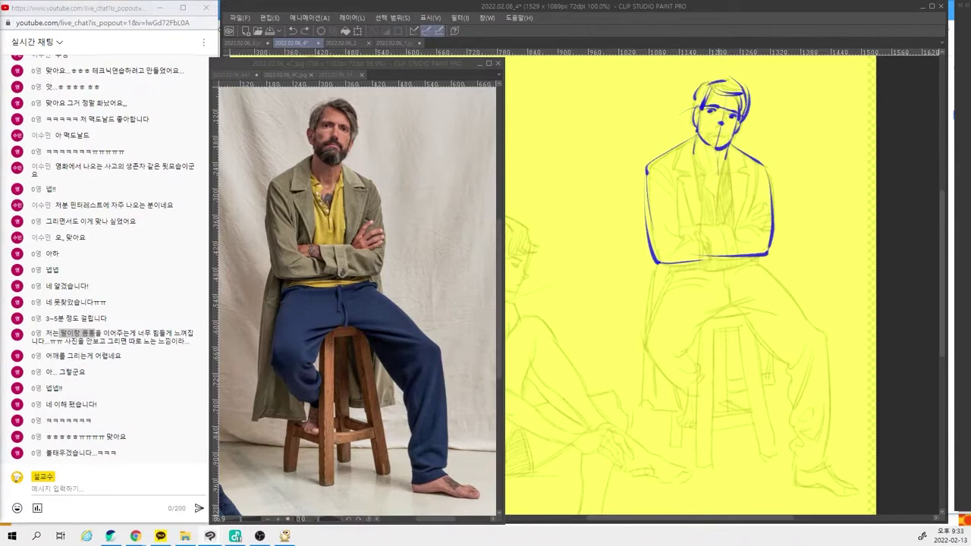
drag(726, 261, 730, 314)
Draw the open coat's collar and lapel edges in blue on both sides of the neck down to the folded arms.
drag(694, 138, 692, 232)
key(ctrl+z)
drag(696, 159, 685, 234)
key(ctrl+z)
drag(695, 161, 687, 229)
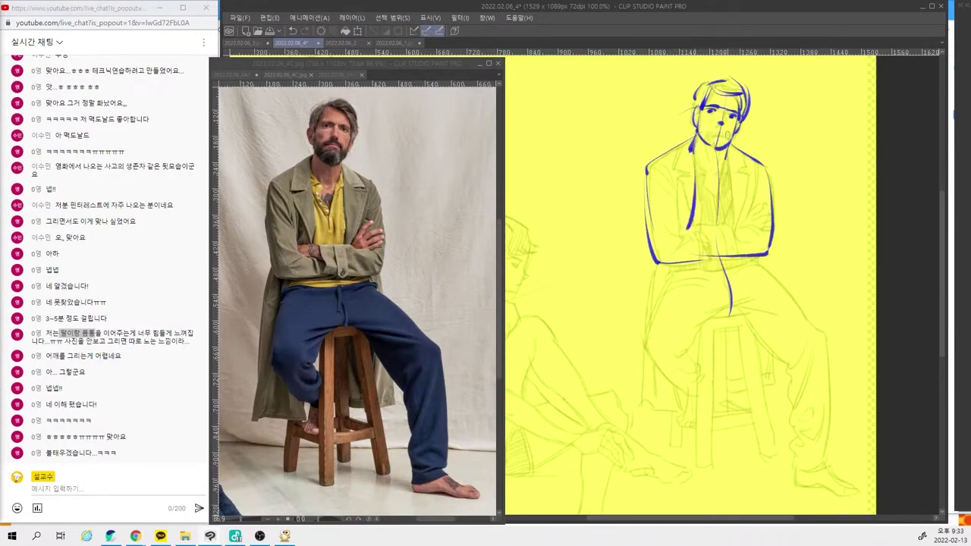
drag(730, 142, 737, 229)
mouse_move(698, 126)
mouse_down()
mouse_move(678, 149)
mouse_move(686, 233)
mouse_up()
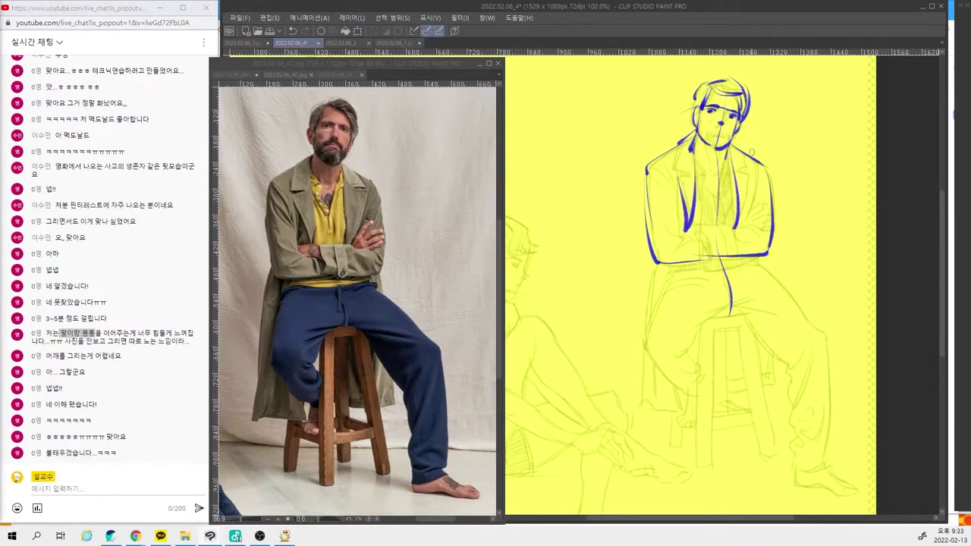
key(ctrl+z)
key(ctrl+z)
mouse_move(680, 145)
mouse_down()
mouse_move(693, 135)
mouse_move(684, 232)
mouse_up()
drag(743, 167, 733, 235)
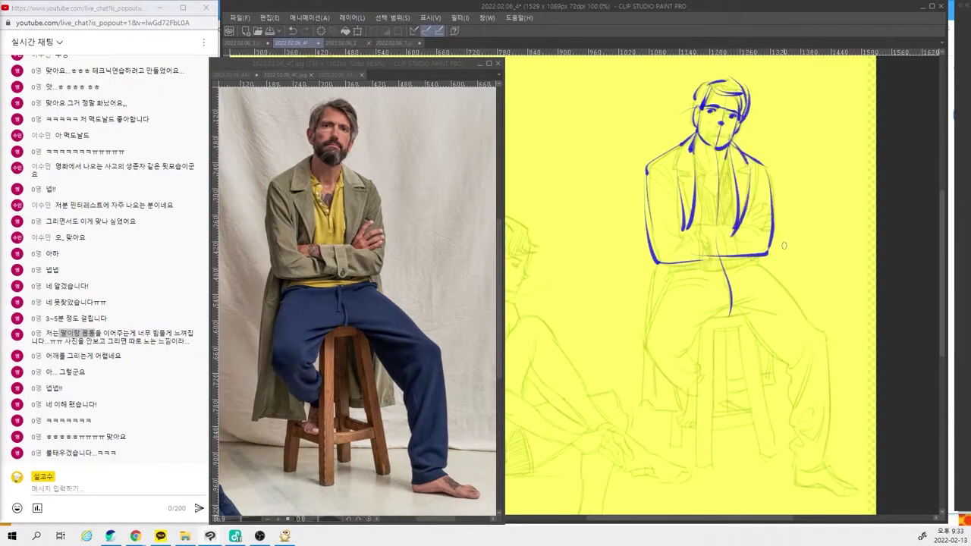
Add the lapel notches and the inner sleeve line with its folds at the armpit.
mouse_move(675, 169)
mouse_down()
mouse_move(691, 171)
mouse_move(675, 177)
mouse_up()
drag(754, 167, 736, 171)
drag(650, 164, 677, 179)
drag(676, 193, 682, 230)
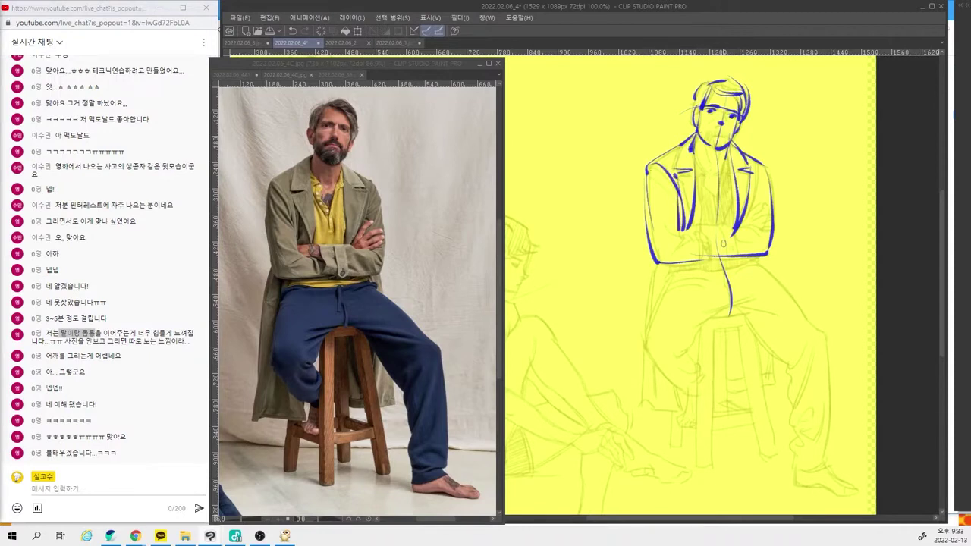
drag(650, 174, 679, 210)
key(ctrl+z)
key(ctrl+z)
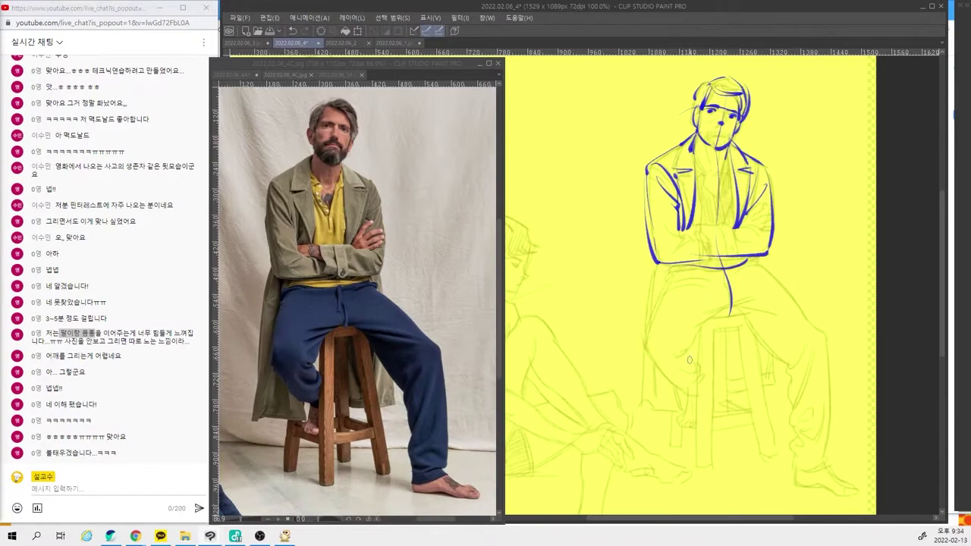
drag(661, 288, 682, 289)
mouse_move(650, 345)
mouse_down()
mouse_move(683, 351)
mouse_move(688, 343)
mouse_move(670, 348)
mouse_up()
key(ctrl+z)
key(ctrl+z)
key(ctrl+z)
mouse_move(682, 292)
mouse_down()
mouse_move(670, 346)
mouse_move(659, 349)
mouse_move(693, 379)
mouse_up()
mouse_move(758, 267)
mouse_down()
mouse_move(828, 340)
mouse_move(829, 461)
mouse_up()
key(ctrl+z)
key(ctrl+z)
key(ctrl+z)
key(ctrl+z)
Mark the waist at the hip and draw the undersides of the thighs from the crotch towards the bent knee.
mouse_move(679, 266)
mouse_down()
mouse_move(667, 273)
mouse_move(679, 272)
mouse_up()
drag(681, 318, 762, 305)
drag(677, 336, 732, 306)
key(ctrl+z)
mouse_move(677, 336)
mouse_down()
mouse_move(732, 306)
mouse_move(676, 353)
mouse_up()
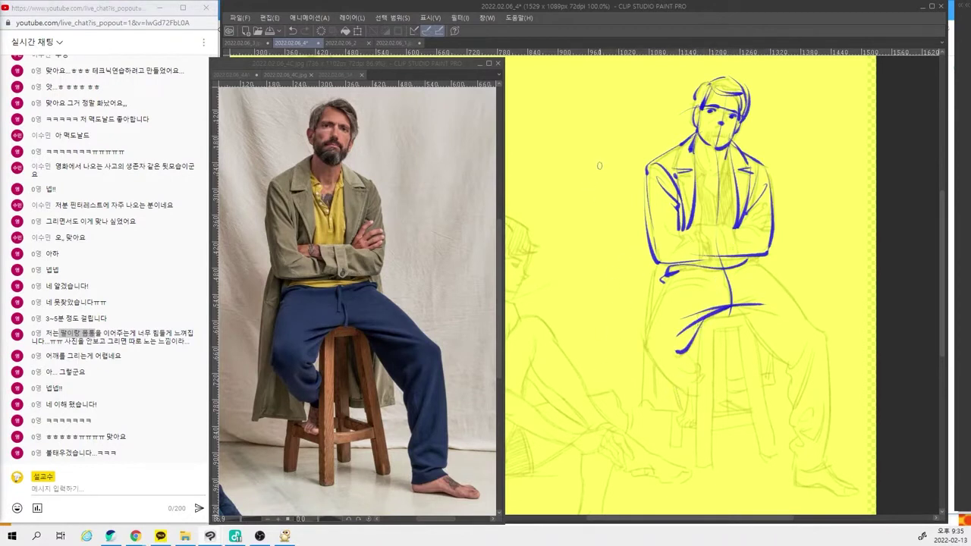
Draw a foreshortened cylinder with cross-section arcs in the empty area beside the man on the stool.
mouse_move(561, 226)
mouse_down()
mouse_move(591, 233)
mouse_move(578, 261)
mouse_up()
drag(562, 198, 601, 209)
mouse_move(575, 167)
mouse_down()
mouse_move(607, 164)
mouse_move(551, 250)
mouse_up()
drag(611, 168, 599, 241)
mouse_move(596, 203)
mouse_down()
mouse_move(554, 246)
mouse_move(568, 201)
mouse_move(597, 239)
mouse_up()
Hatch the shaded side of the cylinder and reinforce its long edges.
mouse_move(612, 171)
mouse_down()
mouse_move(596, 248)
mouse_move(611, 202)
mouse_move(592, 217)
mouse_up()
drag(607, 211, 596, 223)
drag(618, 179, 608, 190)
drag(617, 188, 607, 203)
drag(610, 212, 598, 225)
drag(620, 177, 606, 215)
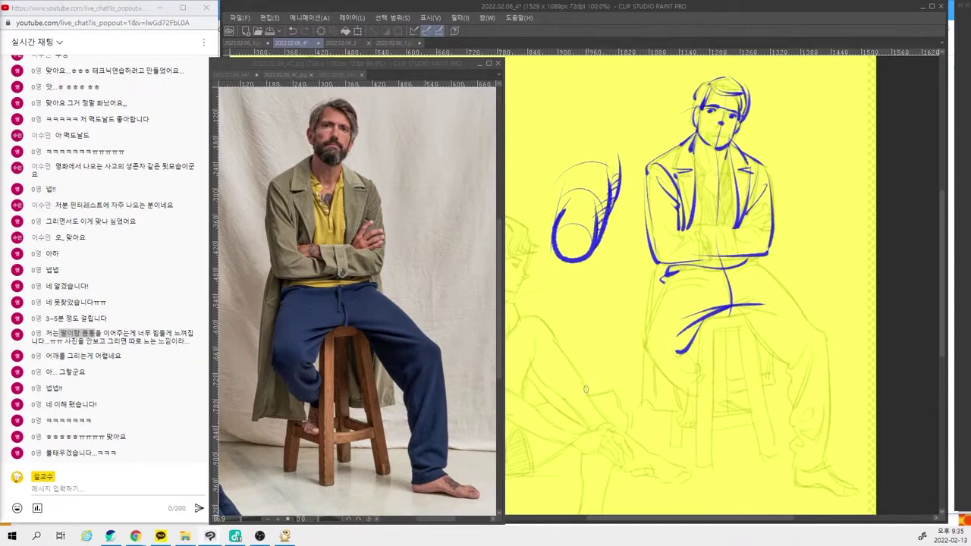
drag(578, 157, 557, 236)
drag(617, 192, 601, 238)
Mark the bent leg's thigh with red contour and underside strokes, and undo the red marks.
drag(678, 319, 731, 302)
key(ctrl+z)
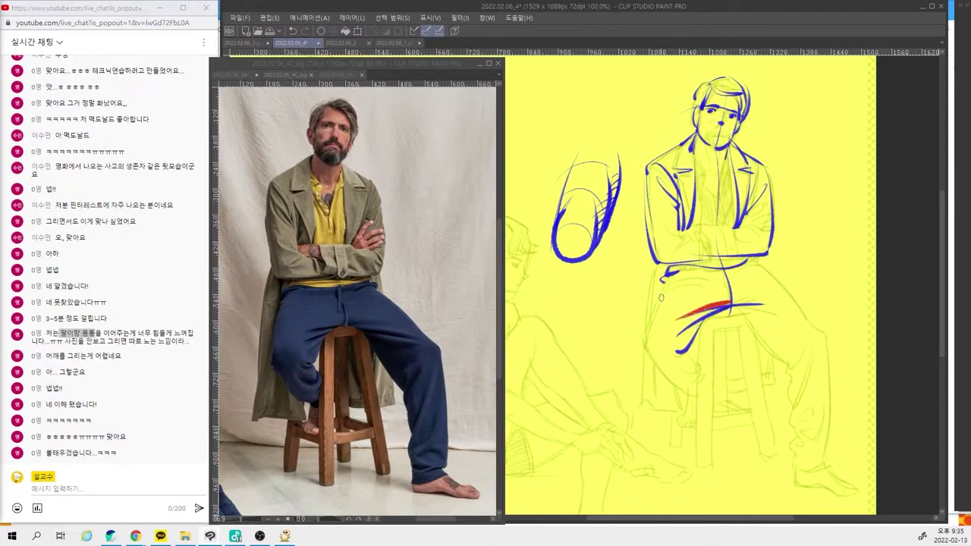
mouse_move(661, 298)
mouse_down()
mouse_move(714, 286)
mouse_move(713, 295)
mouse_up()
drag(693, 326, 718, 309)
drag(687, 347, 709, 317)
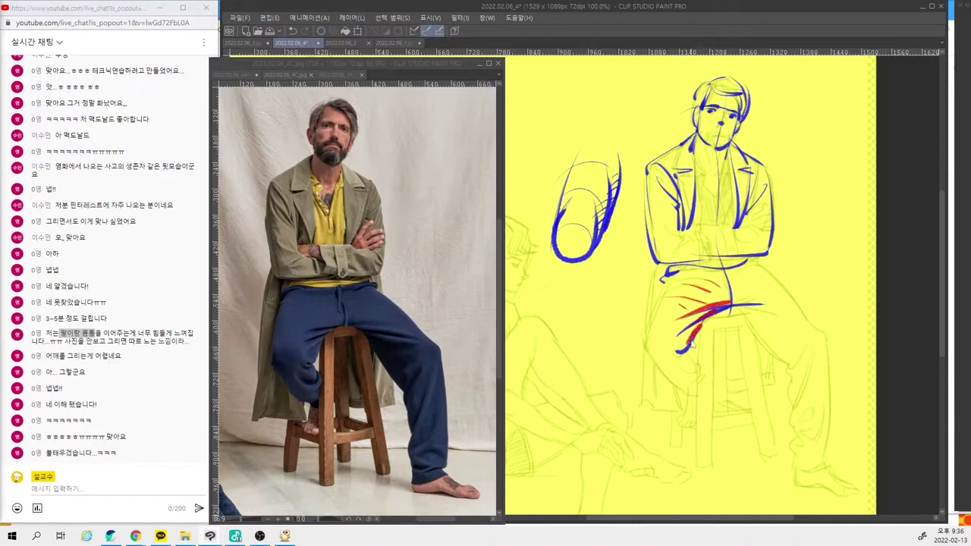
key(ctrl+z)
key(ctrl+z)
key(ctrl+z)
key(ctrl+z)
key(ctrl+z)
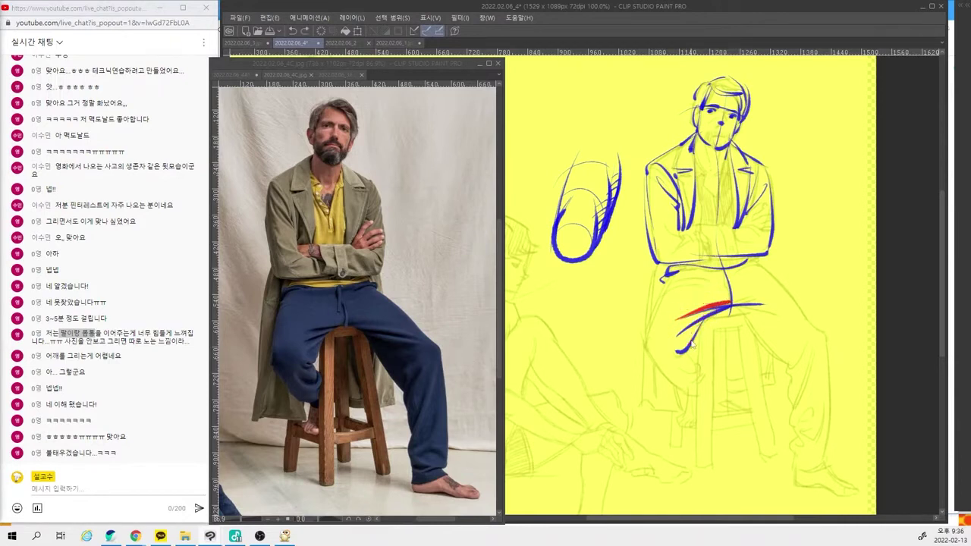
key(ctrl+z)
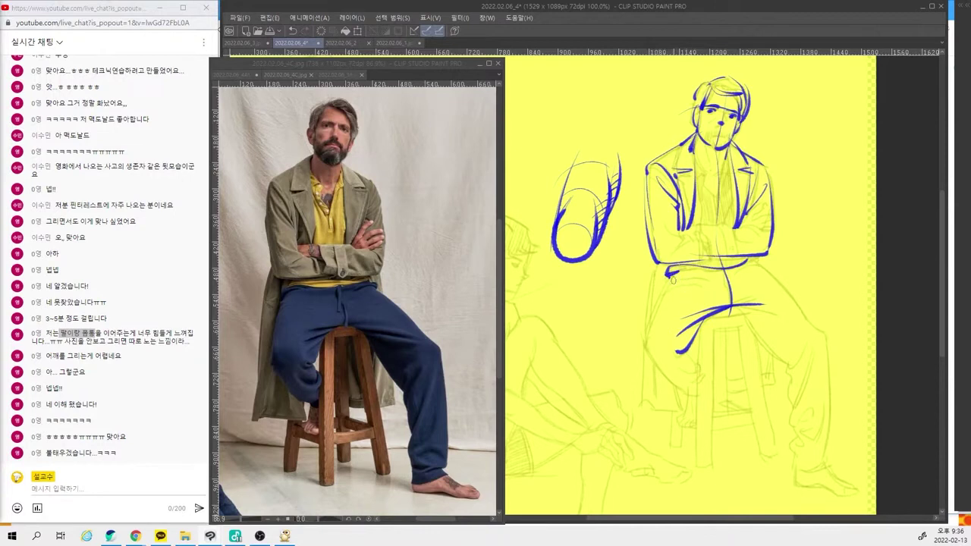
Draw the waistband below the folded arms and the bent leg's outer contour from hip to knee, retrying strokes.
mouse_move(672, 275)
mouse_down()
mouse_move(660, 290)
mouse_move(763, 263)
mouse_up()
key(ctrl+z)
key(ctrl+z)
drag(669, 282, 645, 341)
key(ctrl+z)
key(ctrl+z)
drag(667, 282, 649, 321)
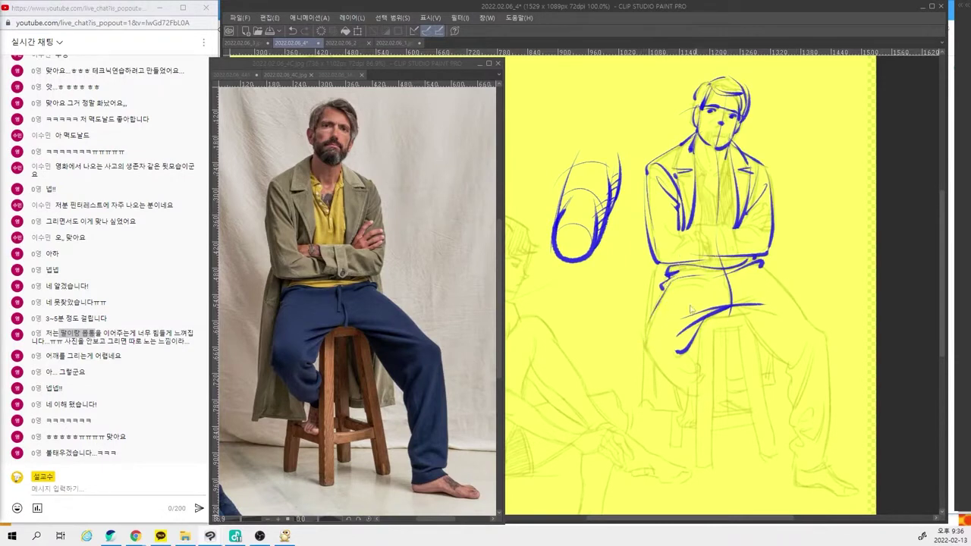
key(ctrl+z)
drag(672, 280, 644, 343)
drag(644, 324, 649, 363)
drag(645, 326, 649, 362)
Draw the fabric folds behind the bent knee and the lower edge of the tucked-back leg.
drag(680, 355, 692, 346)
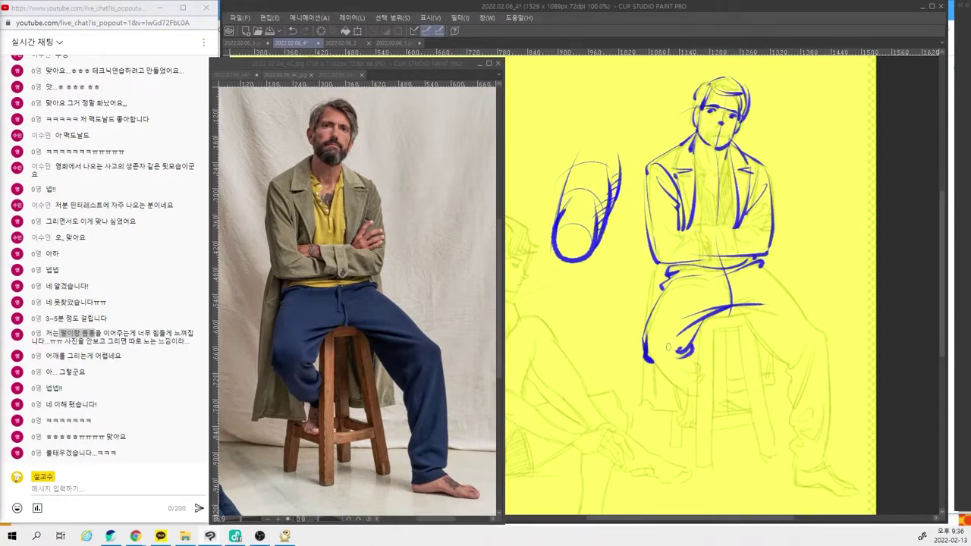
mouse_move(672, 361)
mouse_down()
mouse_move(695, 368)
mouse_move(700, 350)
mouse_move(671, 366)
mouse_move(693, 357)
mouse_up()
key(ctrl+z)
key(ctrl+z)
key(ctrl+z)
key(ctrl+z)
mouse_move(668, 364)
mouse_down()
mouse_move(696, 351)
mouse_move(697, 377)
mouse_up()
key(ctrl+z)
drag(647, 356, 658, 367)
key(ctrl+z)
mouse_move(657, 369)
mouse_down()
mouse_move(685, 404)
mouse_move(676, 379)
mouse_move(703, 373)
mouse_up()
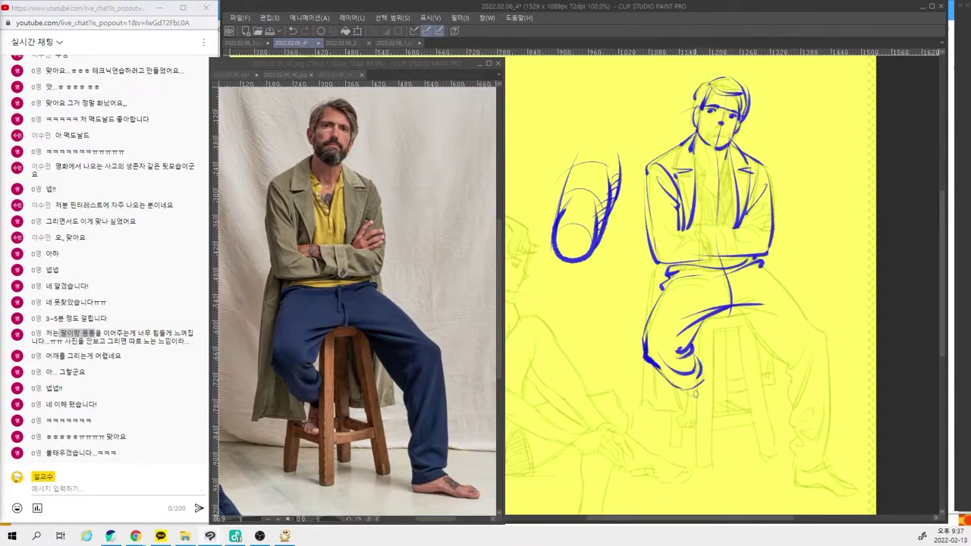
Draw the bent leg's ankle and foot below the trouser hem and reinforce the knee contour.
drag(686, 389, 697, 391)
key(ctrl+z)
mouse_move(690, 390)
mouse_down()
mouse_move(687, 424)
mouse_move(703, 429)
mouse_up()
drag(646, 336, 647, 356)
Draw the stool's seat edge, its vertical front leg and the slanted leg under the extended thigh in blue.
drag(702, 323, 699, 502)
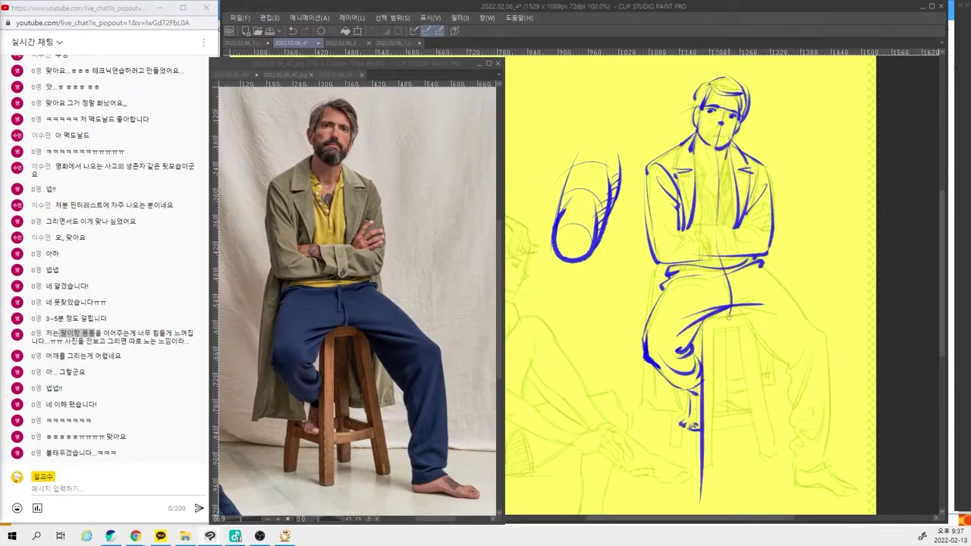
drag(753, 311, 713, 315)
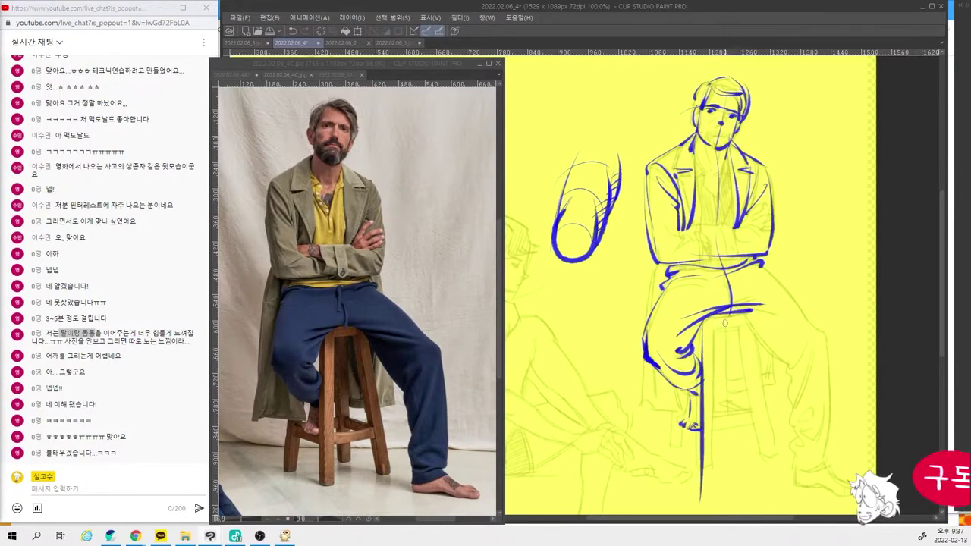
drag(711, 454, 712, 322)
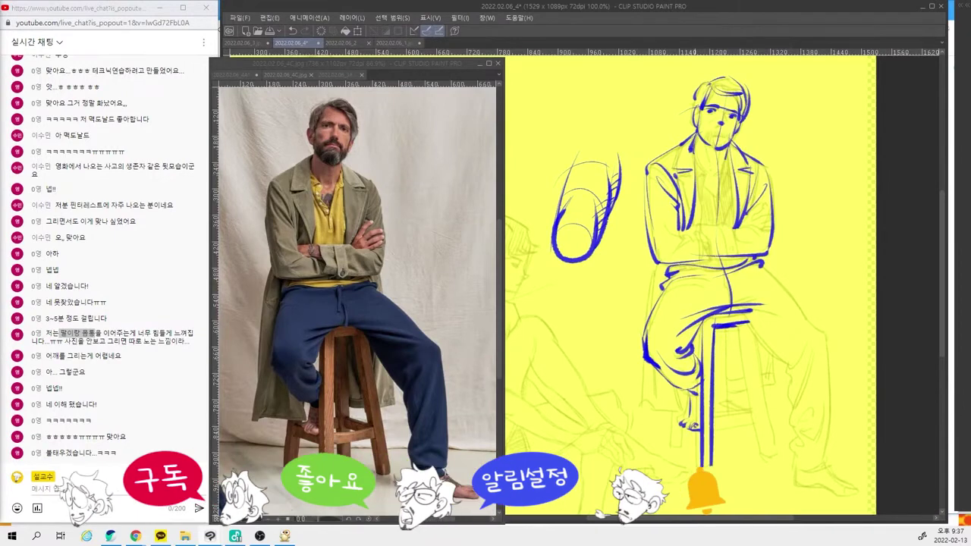
mouse_move(701, 460)
mouse_down()
mouse_move(702, 478)
mouse_move(713, 476)
mouse_up()
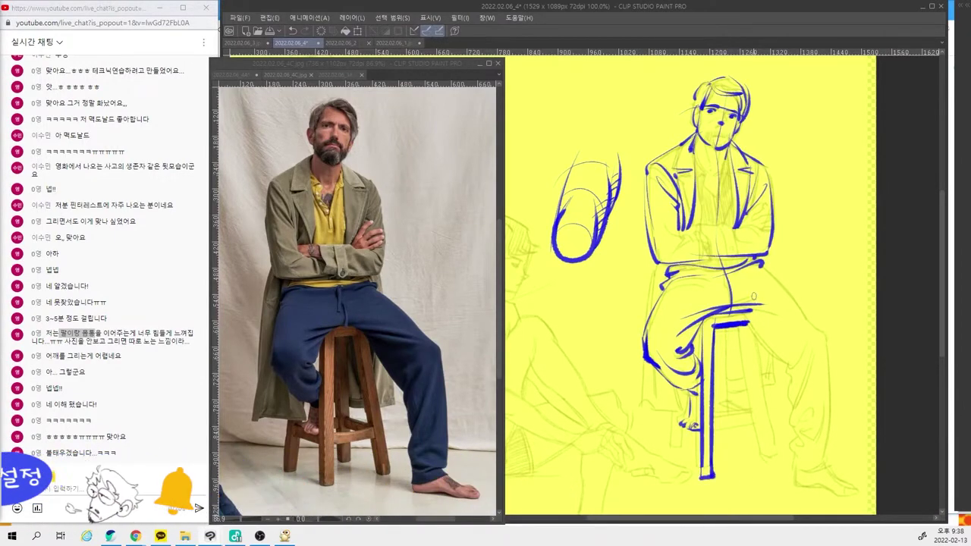
mouse_move(744, 326)
mouse_down()
mouse_move(761, 453)
mouse_move(770, 447)
mouse_up()
drag(753, 379, 770, 464)
drag(742, 324, 763, 471)
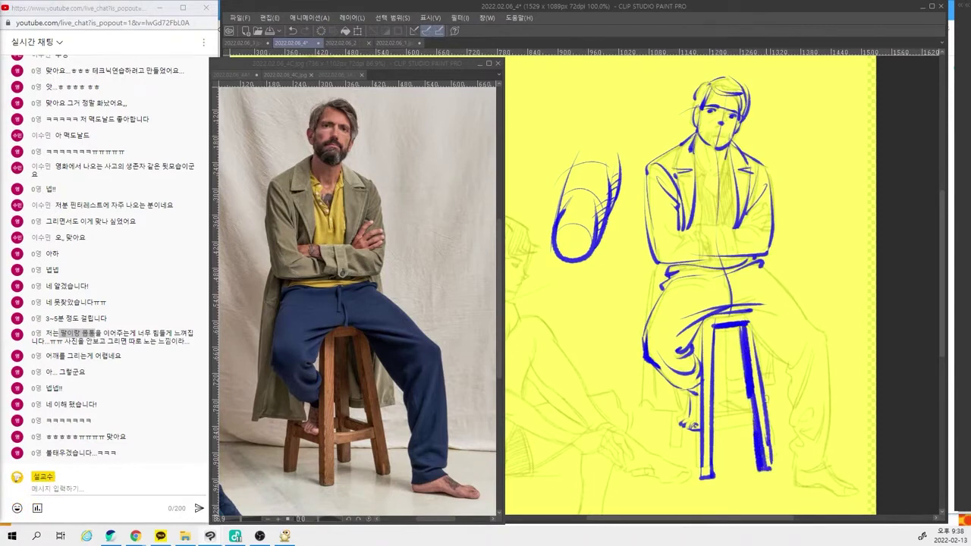
Add the stool's crossbars and rear leg beside the tucked foot, and thicken the front leg's outer edge.
mouse_move(711, 425)
mouse_down()
mouse_move(755, 426)
mouse_move(754, 411)
mouse_up()
mouse_move(667, 387)
mouse_down()
mouse_move(670, 461)
mouse_move(683, 462)
mouse_up()
drag(681, 426, 686, 464)
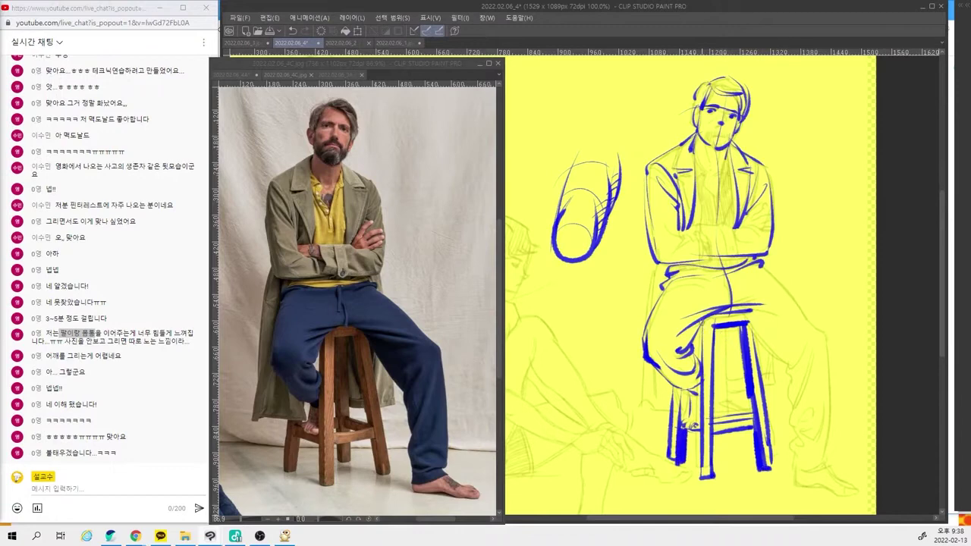
drag(703, 320, 702, 363)
drag(704, 317, 703, 388)
drag(703, 333, 703, 419)
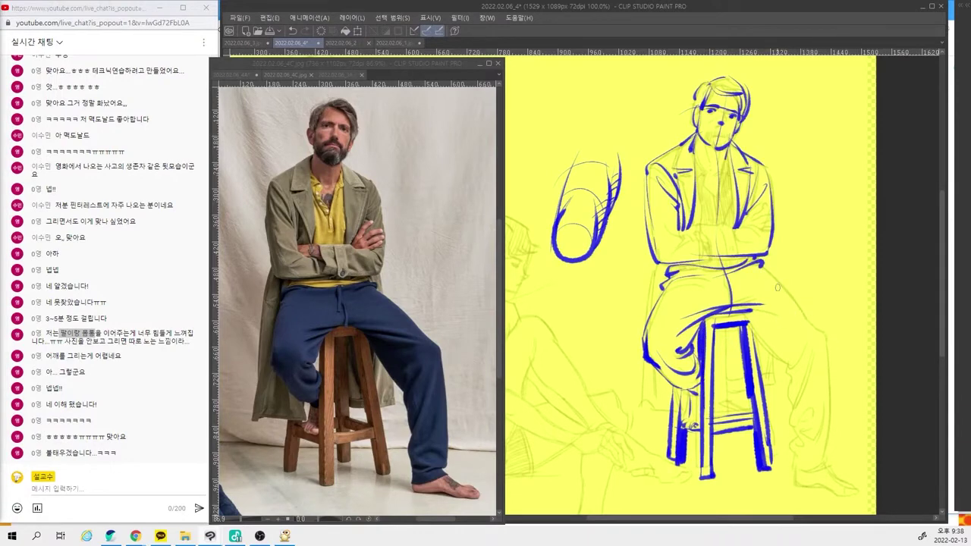
Draw the extended leg's outer contour from the hip over the knee down the shin, retrying the thigh stroke.
drag(756, 265, 810, 321)
key(ctrl+z)
drag(762, 270, 816, 331)
key(ctrl+z)
drag(769, 276, 829, 352)
mouse_move(802, 309)
mouse_down()
mouse_move(829, 341)
mouse_move(824, 364)
mouse_up()
drag(826, 340, 828, 437)
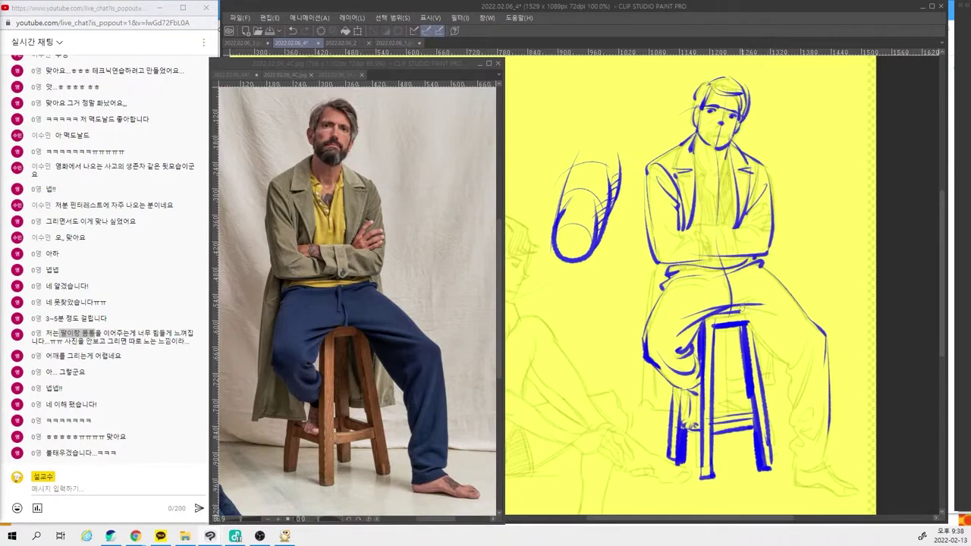
Draw the extended leg's inner thigh from the crotch towards the knee, undoing and retrying the strokes.
drag(732, 309, 786, 322)
key(ctrl+z)
mouse_move(724, 310)
mouse_down()
mouse_move(794, 324)
mouse_move(778, 331)
mouse_move(781, 352)
mouse_up()
key(ctrl+z)
key(ctrl+z)
key(ctrl+z)
key(ctrl+z)
key(ctrl+z)
drag(746, 318, 784, 355)
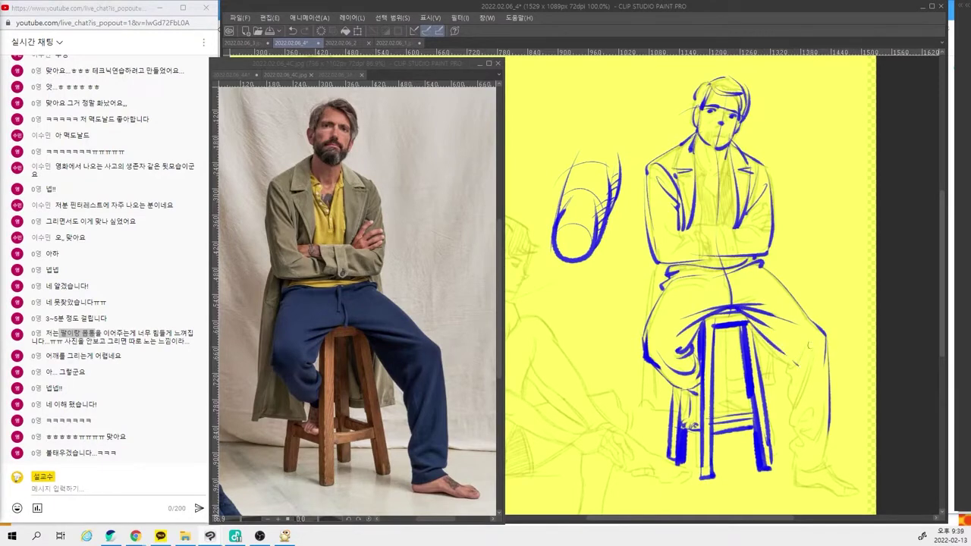
Draw the extended leg's knee folds, inner calf contour and bunched trouser folds above the ankle.
drag(808, 343, 792, 371)
key(ctrl+z)
drag(793, 379, 796, 409)
mouse_move(809, 349)
mouse_down()
mouse_move(797, 438)
mouse_move(807, 440)
mouse_move(795, 424)
mouse_move(785, 432)
mouse_move(798, 456)
mouse_up()
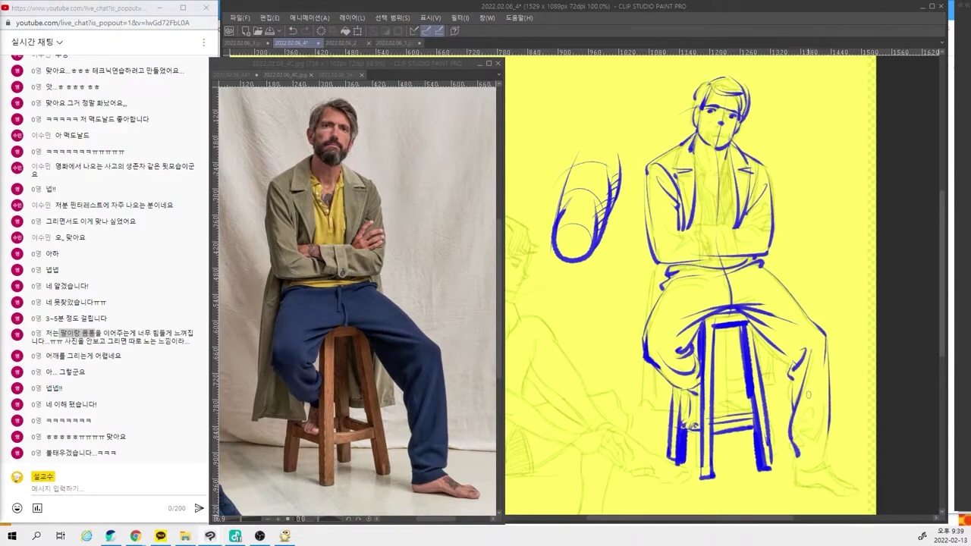
mouse_move(808, 403)
mouse_down()
mouse_move(810, 454)
mouse_move(824, 448)
mouse_up()
drag(830, 413, 822, 455)
Outline the extended leg's bare foot with its toes, and try the upper edge of the folded forearm.
mouse_move(798, 473)
mouse_down()
mouse_move(827, 467)
mouse_move(827, 458)
mouse_move(828, 467)
mouse_up()
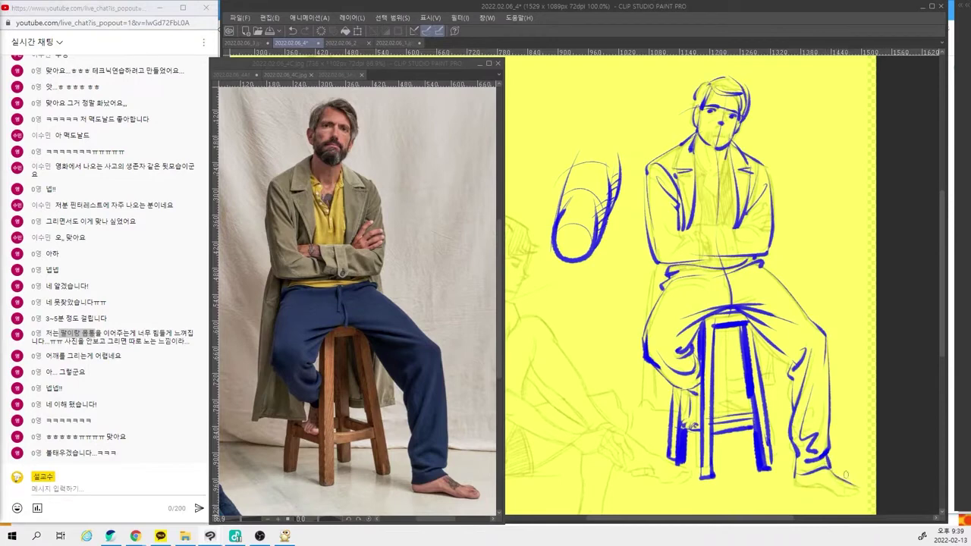
drag(801, 481, 825, 482)
drag(837, 494, 859, 498)
key(ctrl+z)
drag(855, 489, 857, 493)
drag(700, 225, 734, 227)
key(ctrl+z)
Clear the blue and red correction strokes from the gunman's sketch and return to the man on the stool.
drag(591, 383, 827, 368)
mouse_move(660, 377)
mouse_down()
mouse_move(785, 390)
mouse_move(789, 412)
mouse_up()
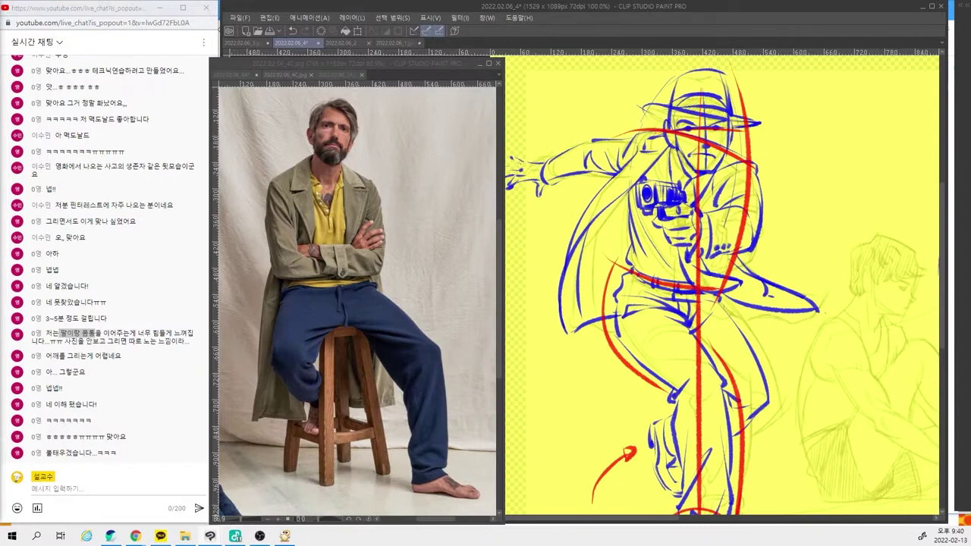
key(Delete)
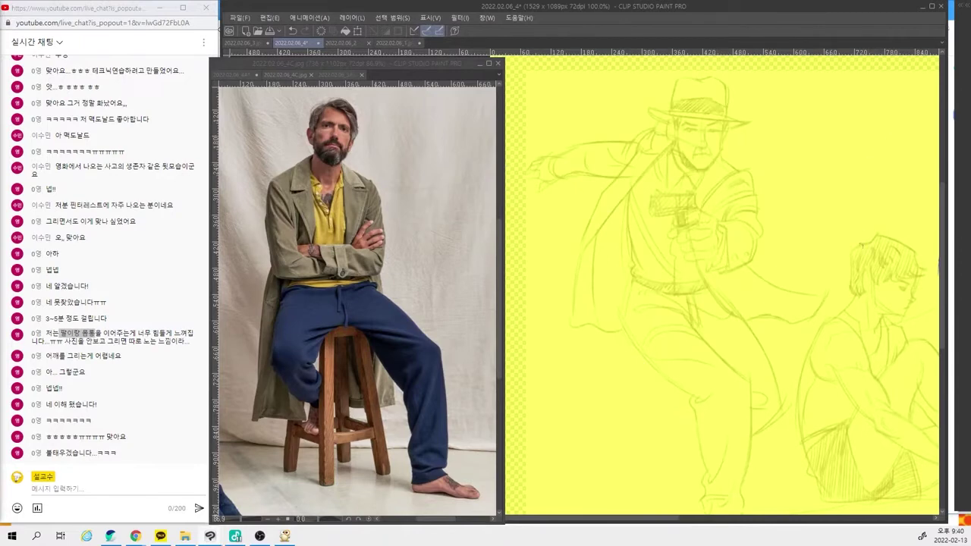
drag(863, 246, 584, 206)
mouse_move(789, 227)
mouse_down()
mouse_move(647, 264)
mouse_move(679, 253)
mouse_up()
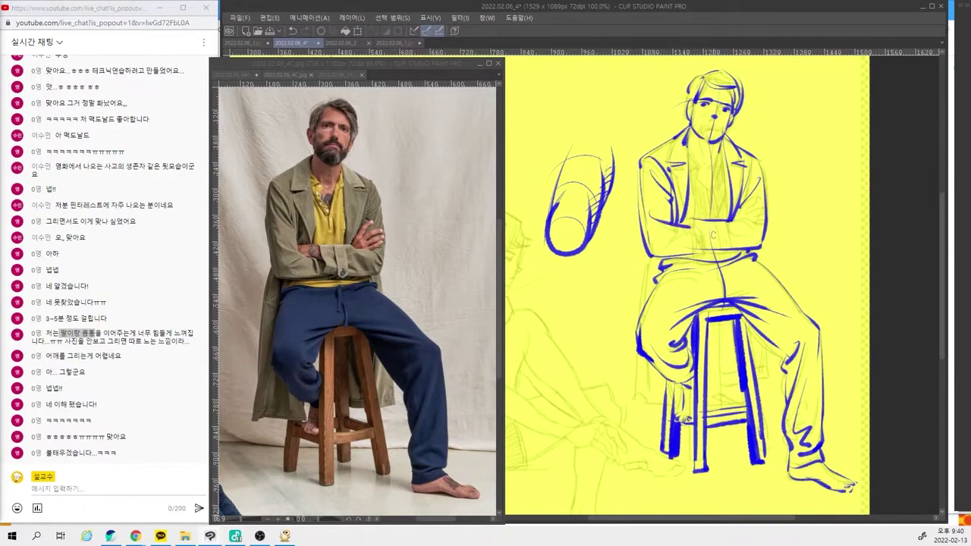
Draw the crossed forearms with the sleeve cuff and tucked hand across the stool man's chest, retrying strokes.
key(ctrl+z)
mouse_move(649, 212)
mouse_down()
mouse_move(707, 237)
mouse_move(669, 225)
mouse_move(662, 216)
mouse_move(722, 225)
mouse_move(659, 209)
mouse_move(727, 232)
mouse_move(698, 228)
mouse_up()
key(ctrl+z)
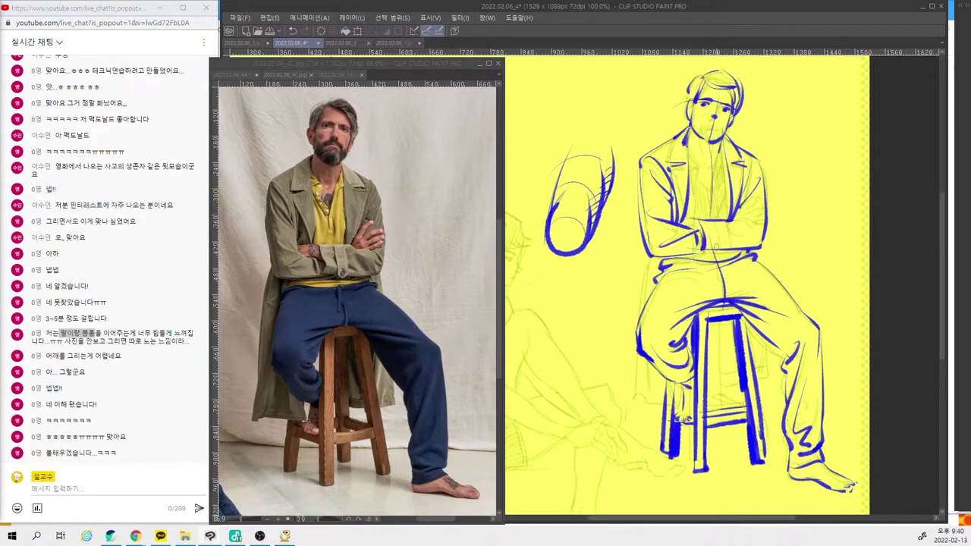
mouse_move(694, 249)
mouse_down()
mouse_move(728, 249)
mouse_move(744, 227)
mouse_move(762, 239)
mouse_up()
key(ctrl+z)
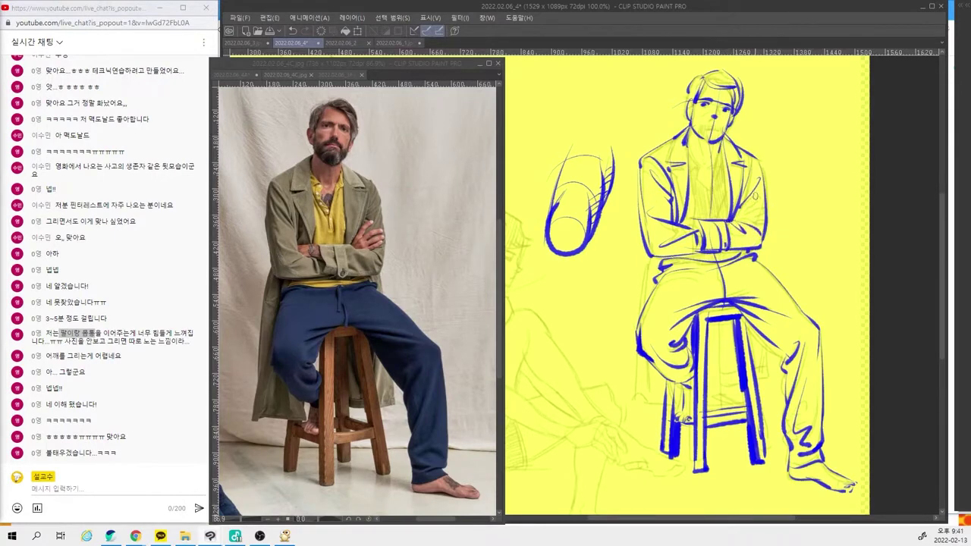
Draw the fingers of the hand resting on the opposite upper arm, undoing and retrying strokes.
drag(755, 193, 743, 207)
key(ctrl+z)
mouse_move(761, 203)
mouse_down()
mouse_move(745, 216)
mouse_move(762, 208)
mouse_up()
key(ctrl+z)
key(ctrl+z)
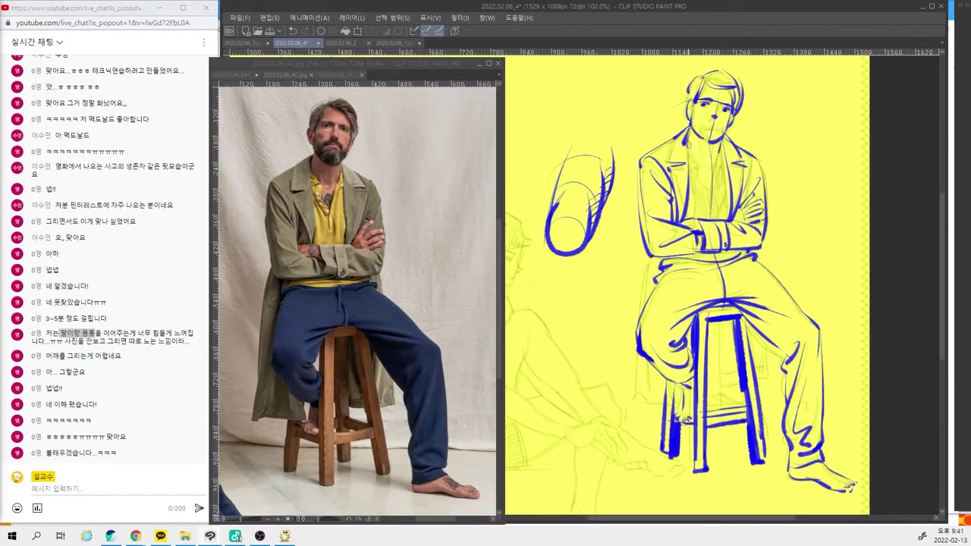
Draw the open shirt neckline and button placket on the stool man's chest, retrying the placket stroke.
drag(688, 148, 711, 186)
drag(722, 149, 708, 212)
key(ctrl+z)
drag(721, 150, 719, 202)
Draw the coat's long tail hanging beside the stool with its lower hem and inner fold, retrying strokes.
drag(643, 237, 624, 385)
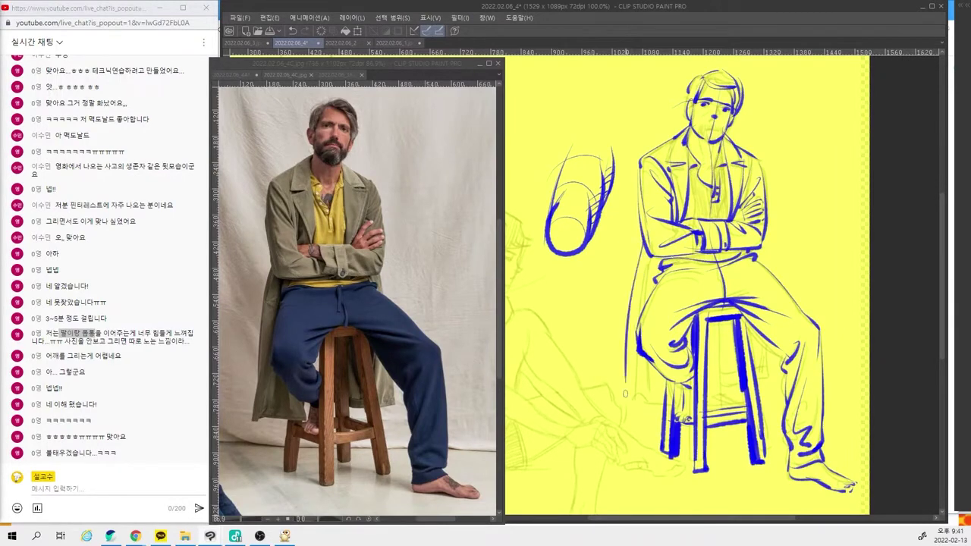
drag(636, 303, 627, 415)
drag(640, 354, 637, 422)
drag(636, 388, 636, 419)
key(ctrl+z)
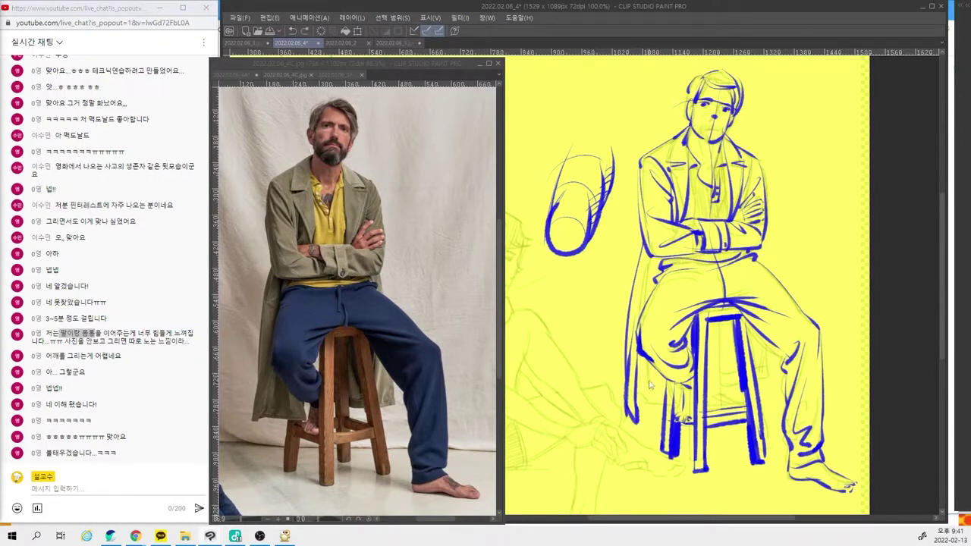
key(ctrl+z)
key(ctrl+z)
drag(626, 397, 634, 416)
mouse_move(636, 374)
mouse_down()
mouse_move(633, 415)
mouse_move(665, 408)
mouse_move(647, 411)
mouse_up()
drag(654, 251, 647, 301)
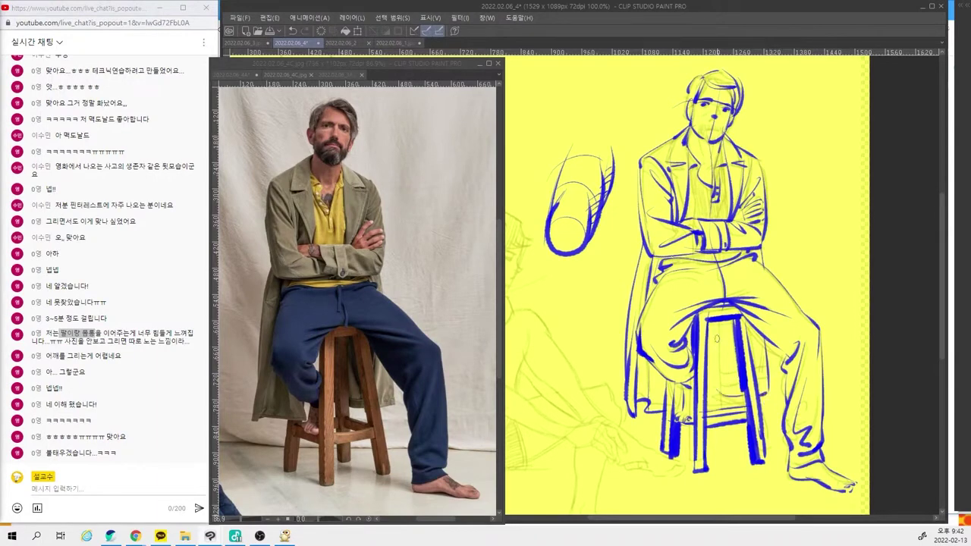
Shade the stool's rear leg solid blue and add the man's moustache and full beard.
drag(716, 317, 716, 455)
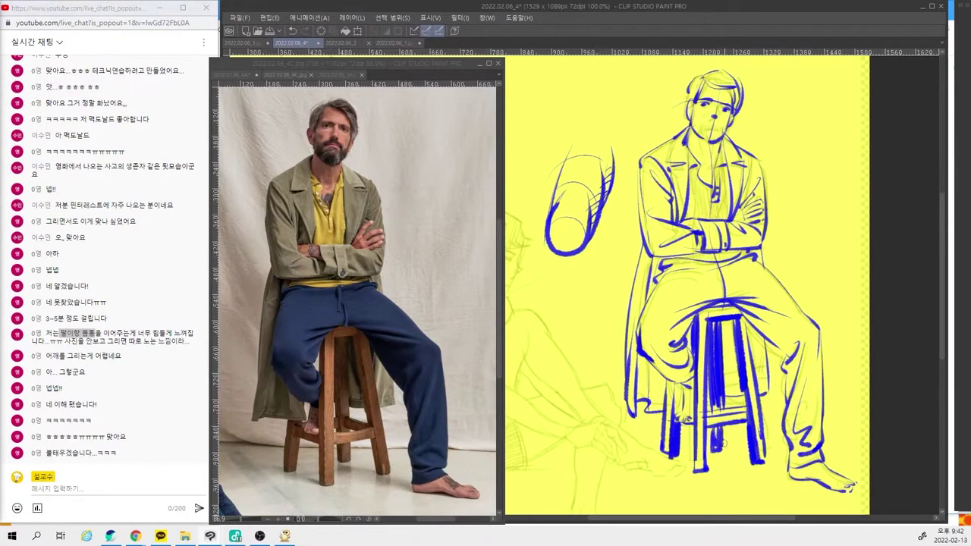
scroll(706, 394, up, 1)
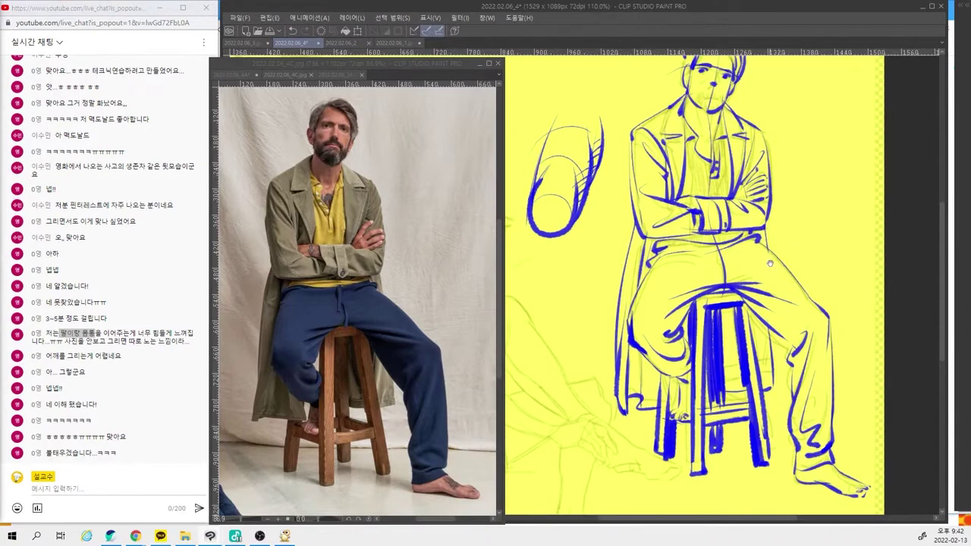
drag(770, 263, 772, 285)
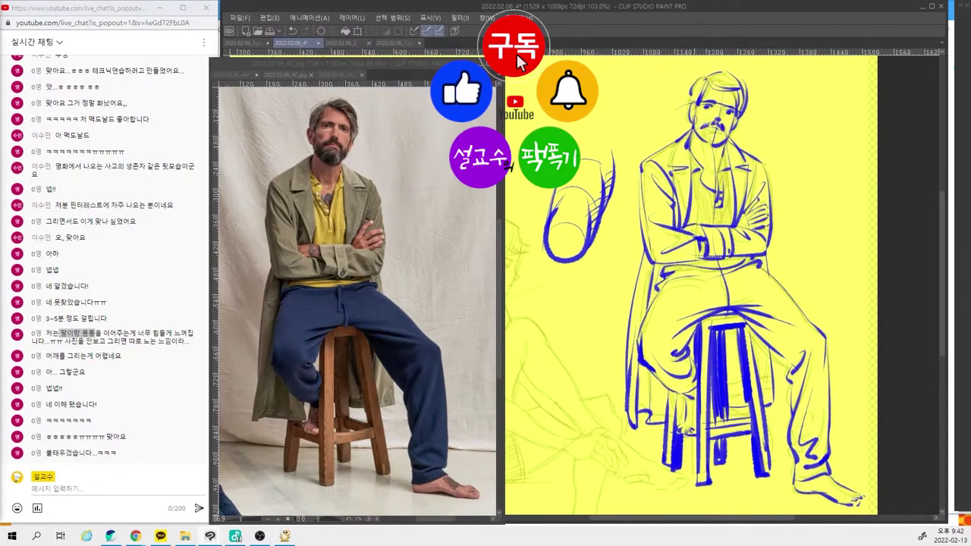
drag(697, 122, 707, 144)
mouse_move(706, 129)
mouse_down()
mouse_move(710, 146)
mouse_move(724, 144)
mouse_move(706, 127)
mouse_move(698, 142)
mouse_up()
drag(707, 138, 711, 170)
drag(849, 355, 852, 352)
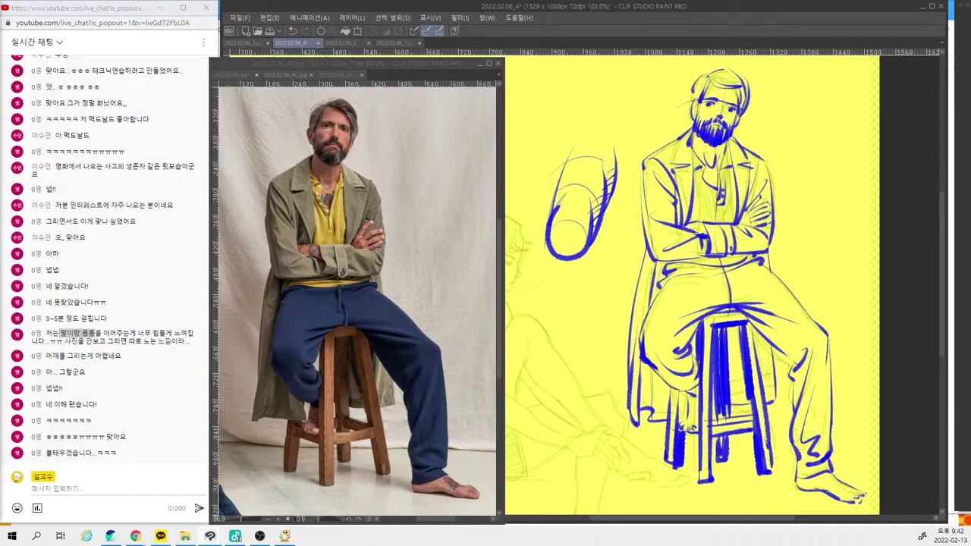
Toggle the blue correction overlay off and on to compare it with the student's sketch of the stool man.
key(ctrl+comma)
key(ctrl+comma)
key(ctrl+comma)
key(ctrl+comma)
key(ctrl+comma)
key(ctrl+comma)
key(ctrl+comma)
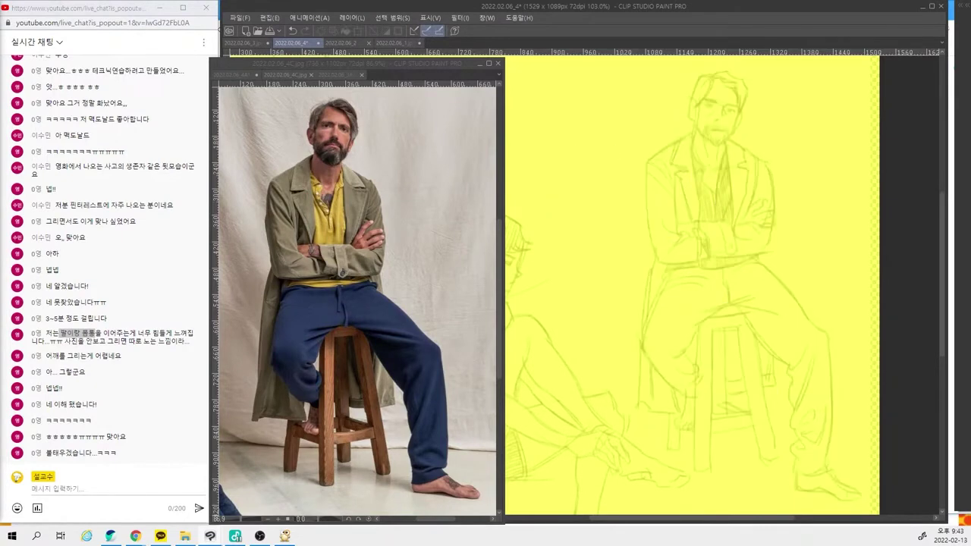
key(ctrl+comma)
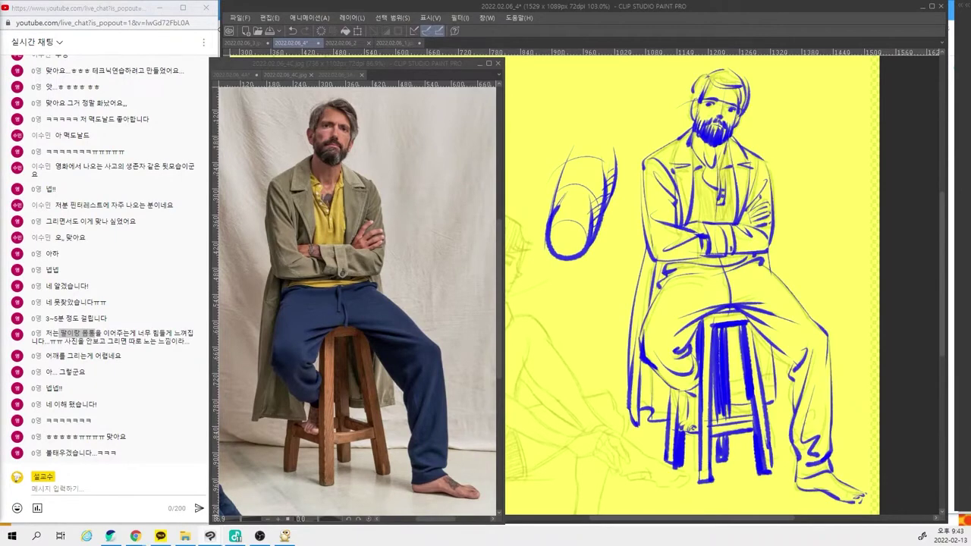
Draw a red centre line down the stool man's face, chest and pelvis, undoing and retrying strokes.
drag(704, 107, 707, 109)
key(ctrl+z)
drag(725, 67, 710, 212)
key(ctrl+z)
key(ctrl+z)
drag(716, 165, 714, 211)
drag(719, 247, 728, 302)
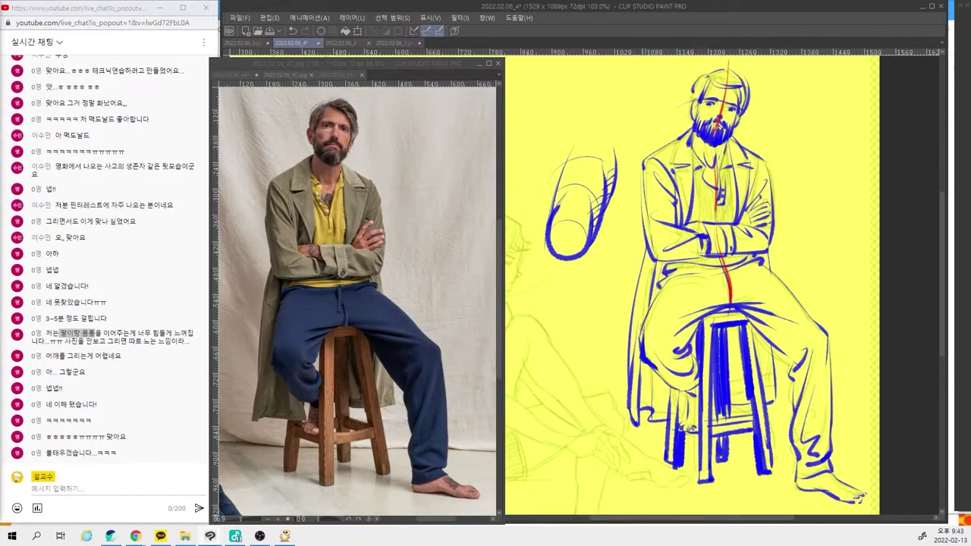
Add red cross-contour curves around both thighs, the knees and the tucked lower leg to show their volume.
mouse_move(646, 340)
mouse_down()
mouse_move(687, 323)
mouse_move(692, 335)
mouse_up()
drag(669, 276, 711, 299)
key(ctrl+z)
key(ctrl+z)
drag(648, 326, 684, 344)
mouse_move(652, 294)
mouse_down()
mouse_move(699, 316)
mouse_move(789, 284)
mouse_up()
drag(786, 350, 828, 315)
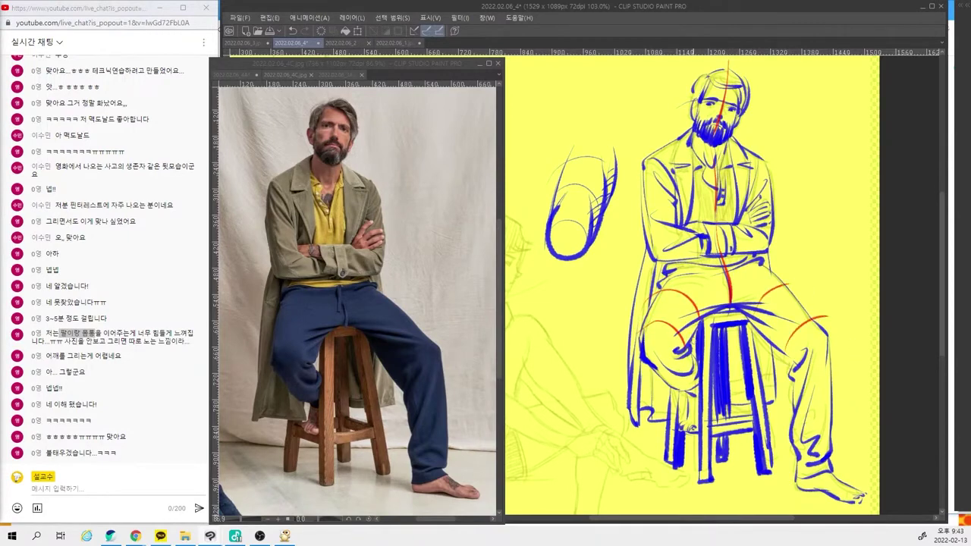
drag(645, 370, 691, 355)
drag(662, 395, 705, 375)
drag(672, 411, 700, 421)
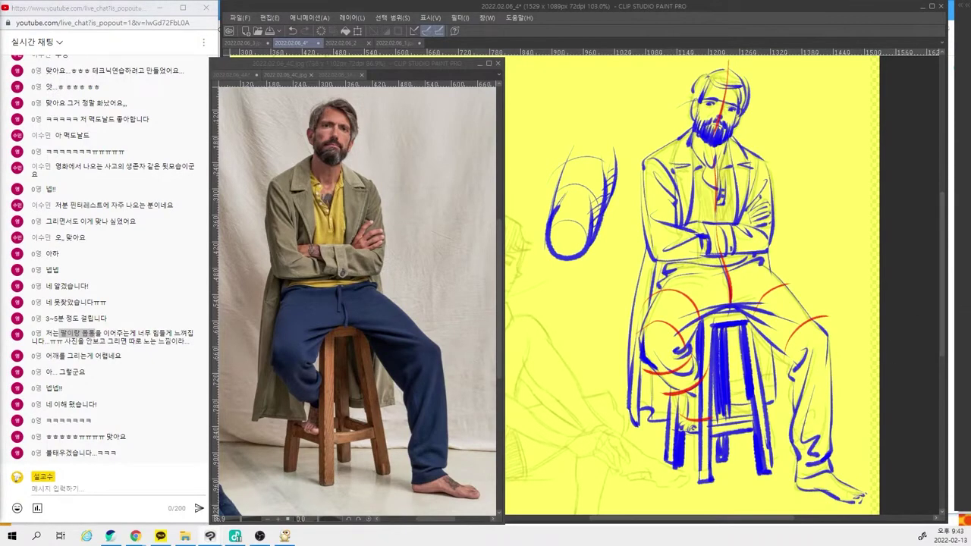
Repeatedly hide and show the blue and red corrections to compare the stool man with the student's original sketch.
click(970, 297)
click(970, 298)
click(970, 297)
click(970, 297)
click(970, 297)
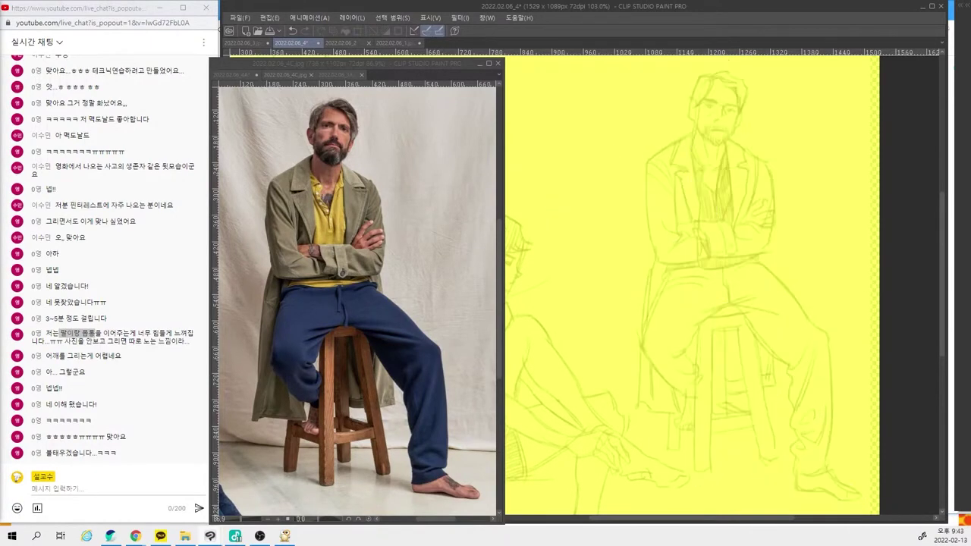
click(970, 297)
click(970, 311)
click(970, 297)
click(970, 297)
click(970, 297)
click(970, 297)
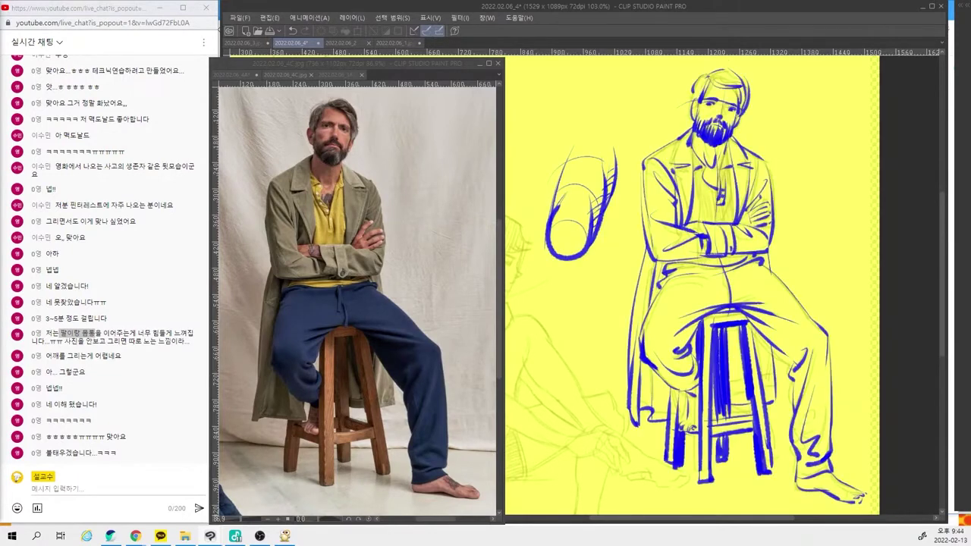
click(970, 297)
click(970, 297)
key(ctrl+z)
key(ctrl+y)
key(ctrl+z)
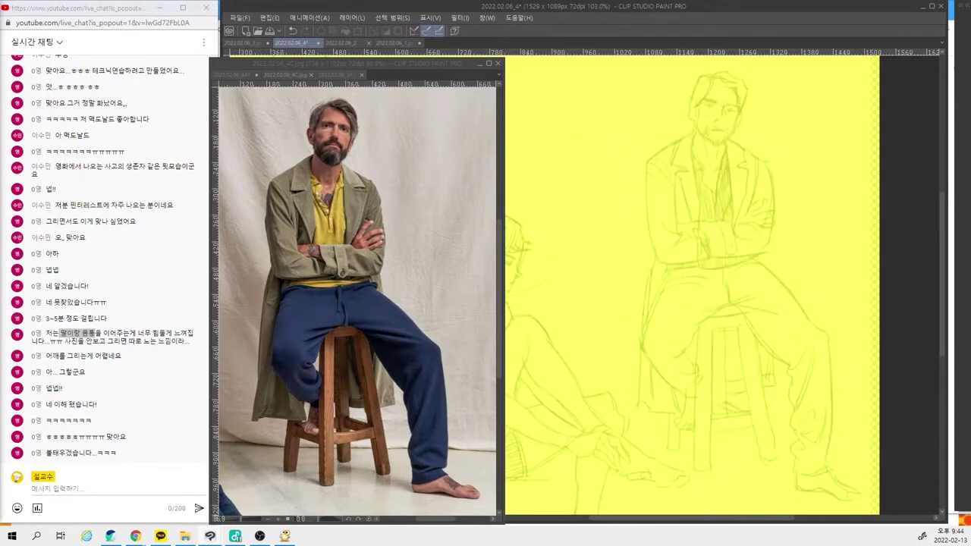
key(ctrl+y)
click(970, 297)
click(970, 297)
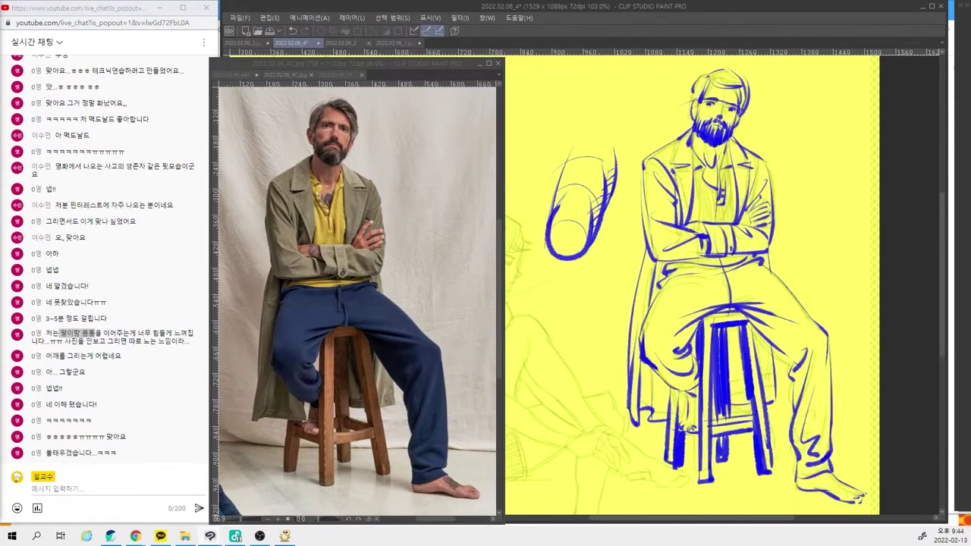
click(970, 297)
click(970, 297)
click(970, 298)
click(970, 297)
click(970, 298)
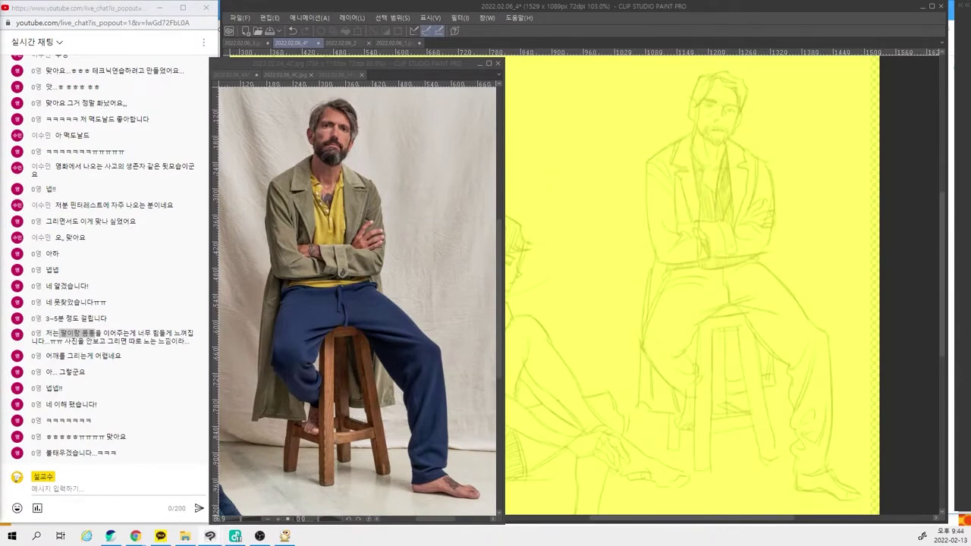
click(969, 313)
click(969, 312)
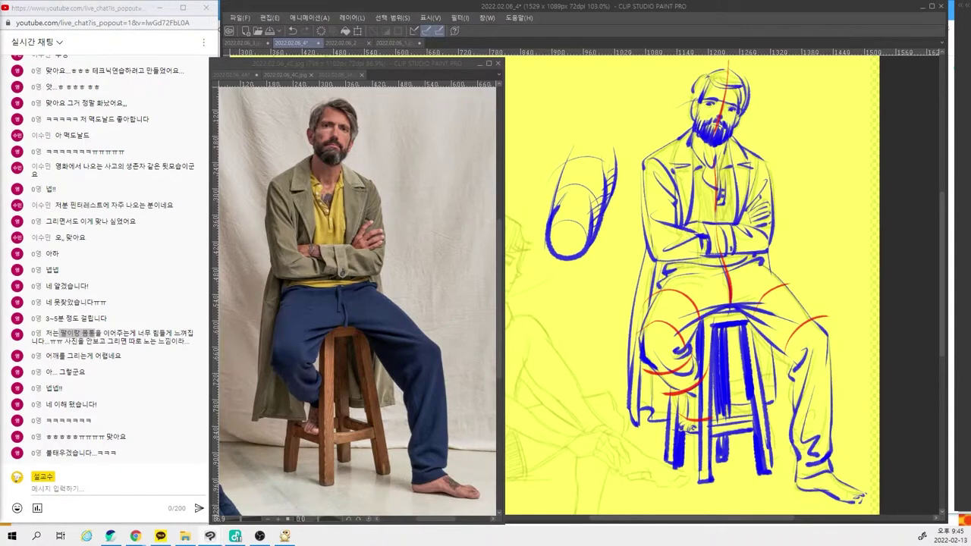
key(Delete)
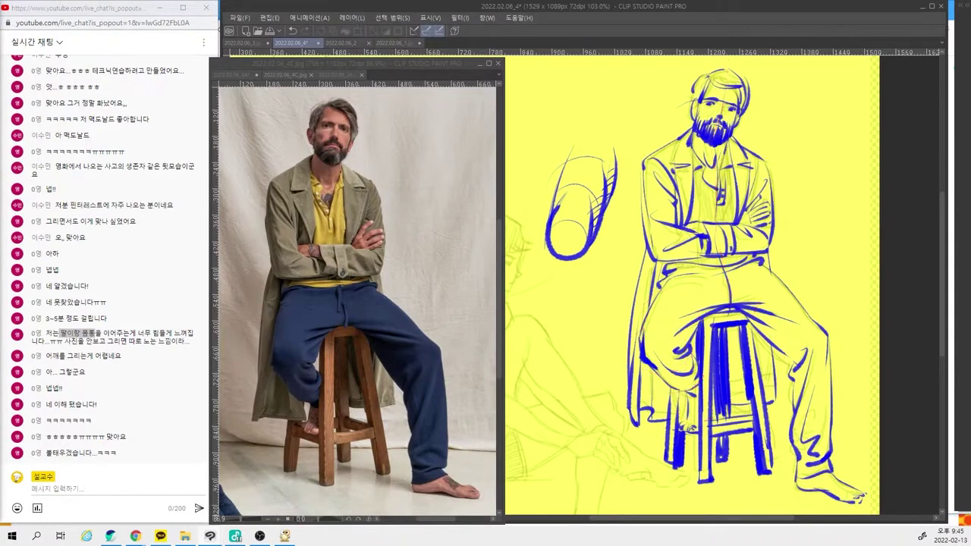
key(ctrl+z)
key(Delete)
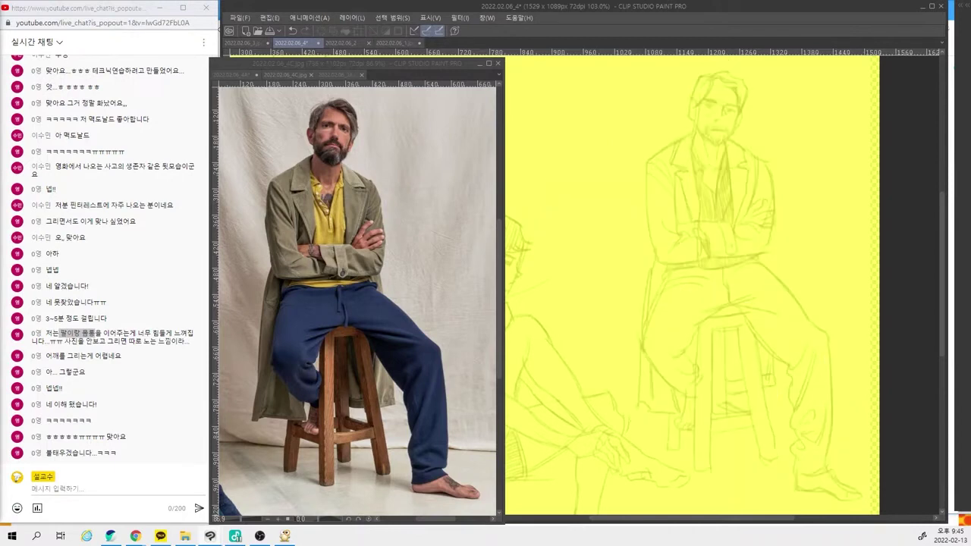
key(ctrl+z)
key(Delete)
key(ctrl+z)
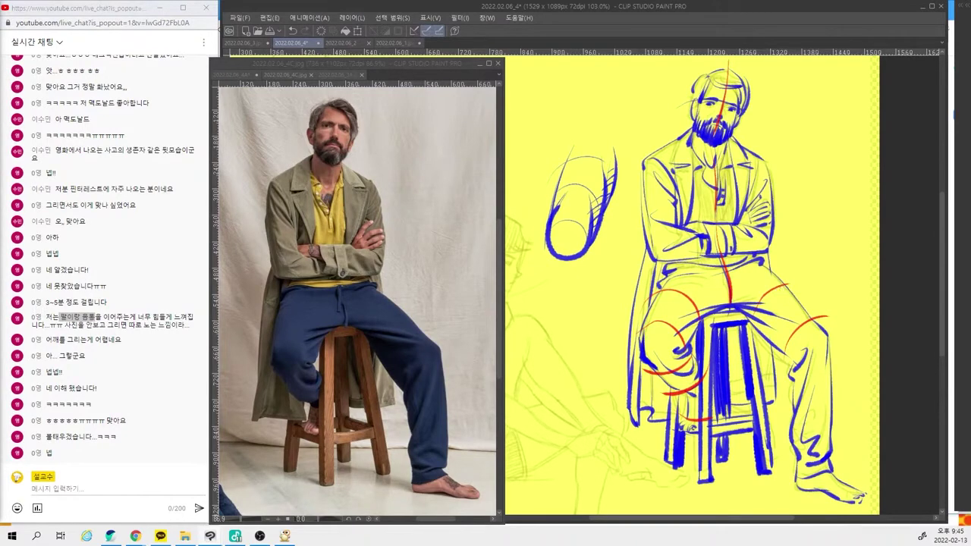
key(Delete)
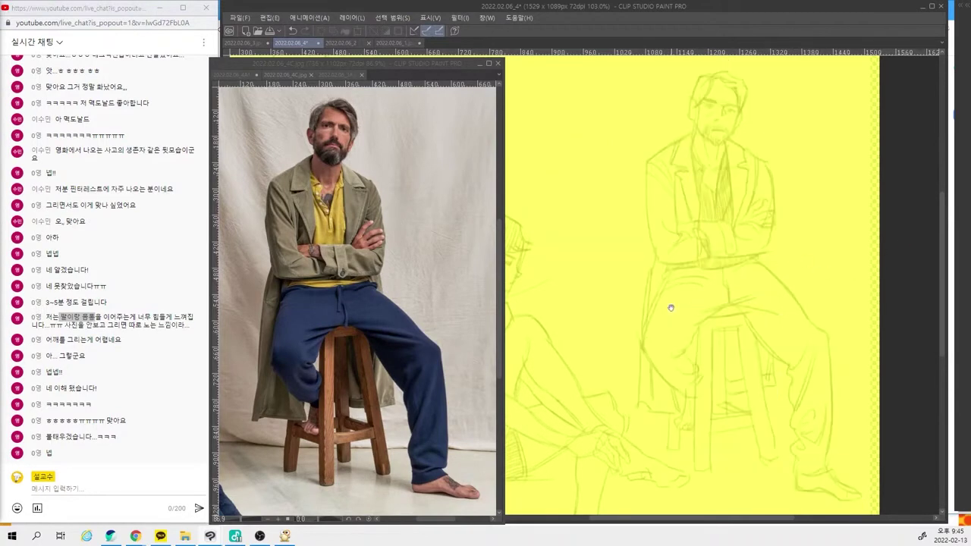
Put away the reference photo and review the whole page, comparing all three figures with and without corrections.
click(490, 70)
drag(542, 169, 615, 173)
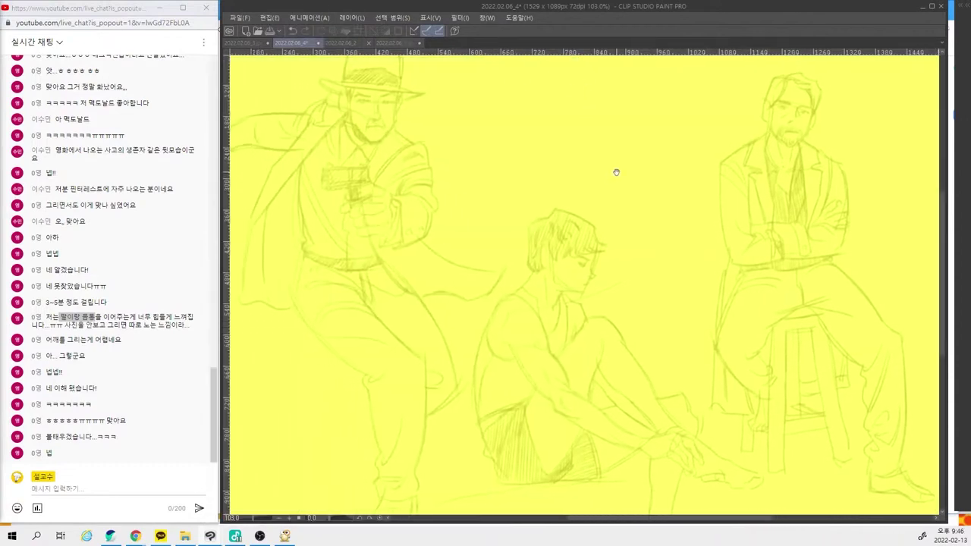
mouse_move(641, 218)
mouse_down()
mouse_move(635, 213)
mouse_move(663, 215)
mouse_up()
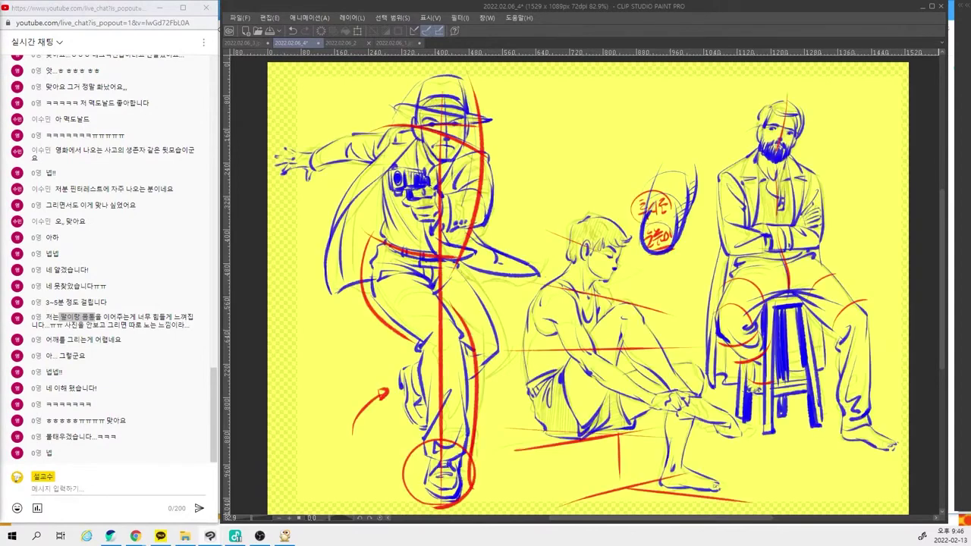
key(ctrl+z)
key(ctrl+y)
key(ctrl+z)
key(ctrl+y)
key(ctrl+z)
key(ctrl+y)
key(ctrl+z)
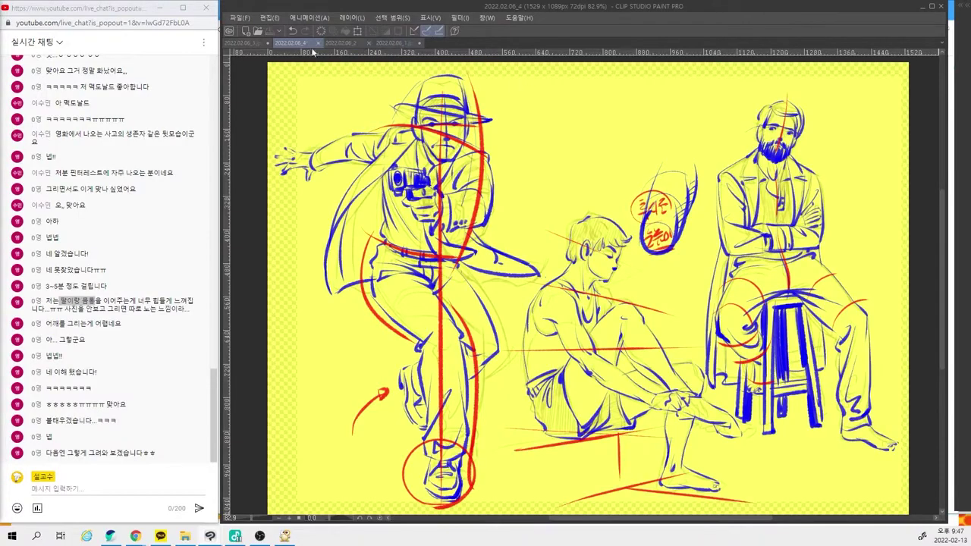
Switch to the 2022.02.06_3.jpg sketch page and arrange the 2022.02.06_3A.jpg reference photo beside the lunging staff fighter.
click(248, 44)
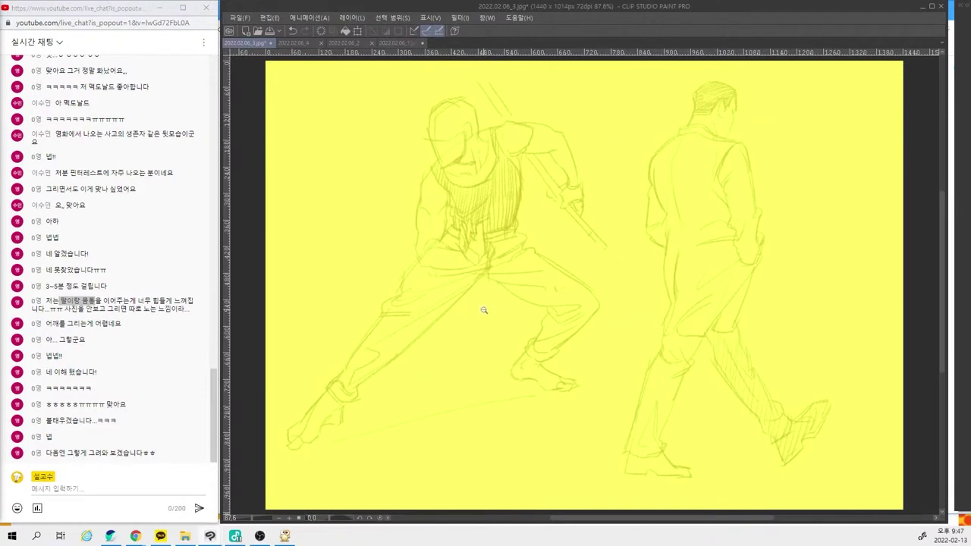
click(137, 538)
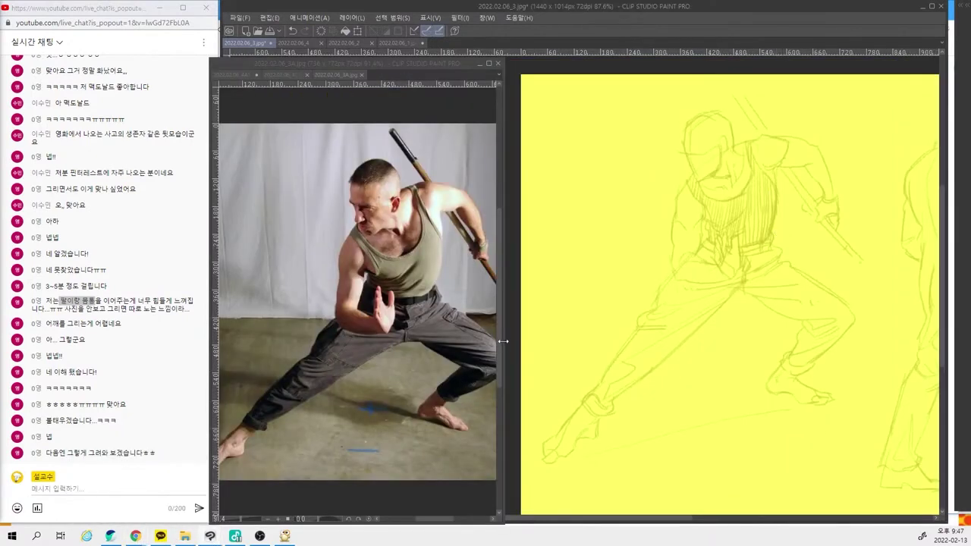
drag(503, 341, 562, 341)
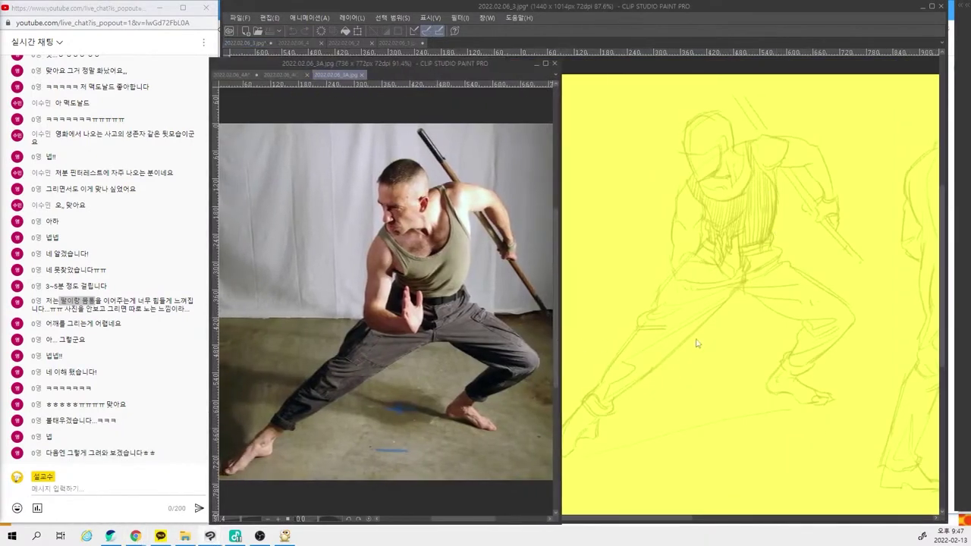
drag(772, 359, 817, 369)
scroll(535, 389, down, 1)
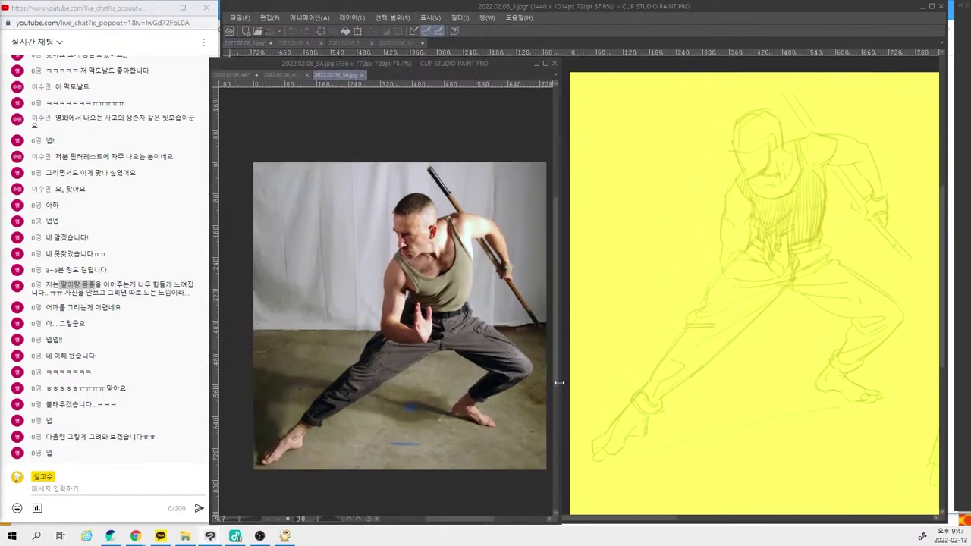
drag(557, 385, 472, 405)
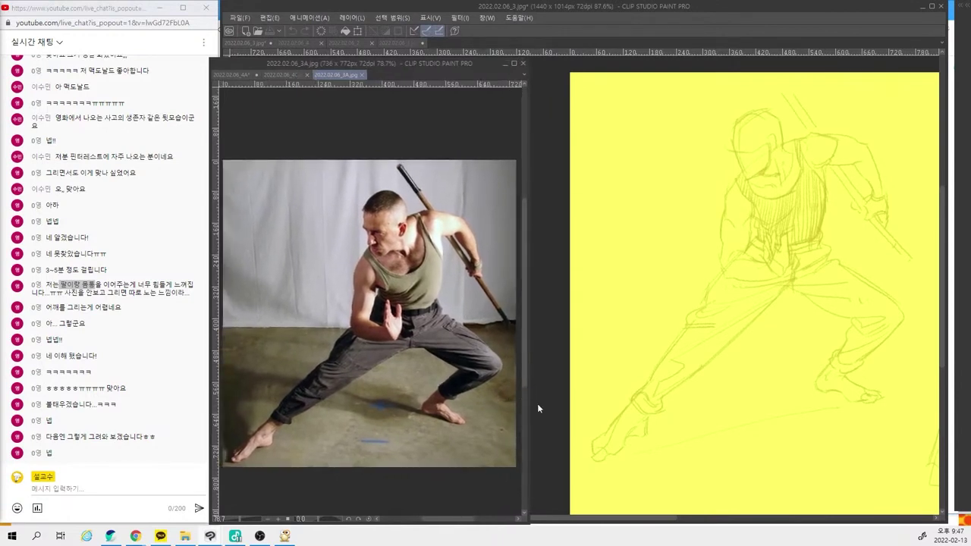
click(630, 402)
drag(713, 405, 683, 412)
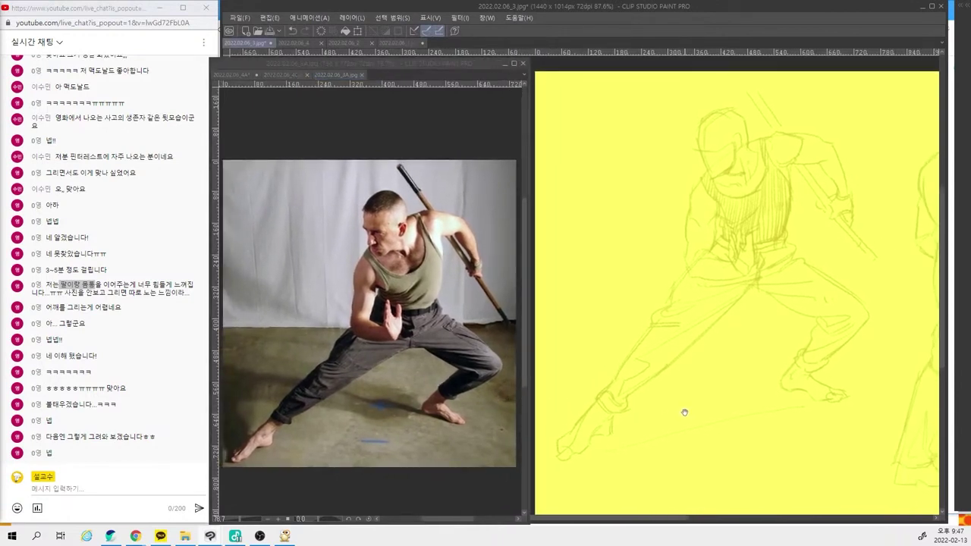
Draw a red line along the extended leg in the reference photo, and try the matching line on the sketch.
mouse_move(393, 318)
mouse_down()
mouse_move(251, 435)
mouse_move(401, 348)
mouse_up()
key(ctrl+z)
key(ctrl+z)
drag(252, 446, 418, 342)
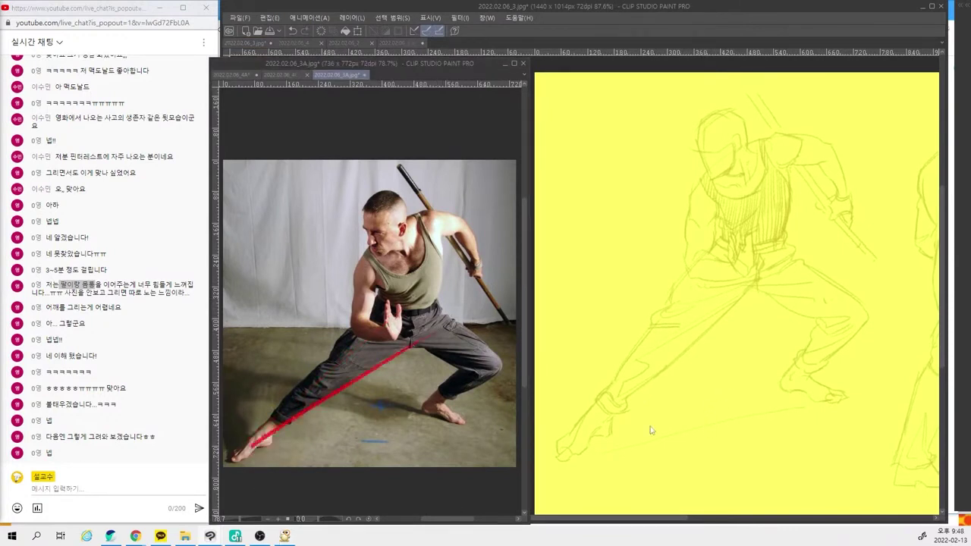
click(782, 258)
drag(782, 258, 589, 444)
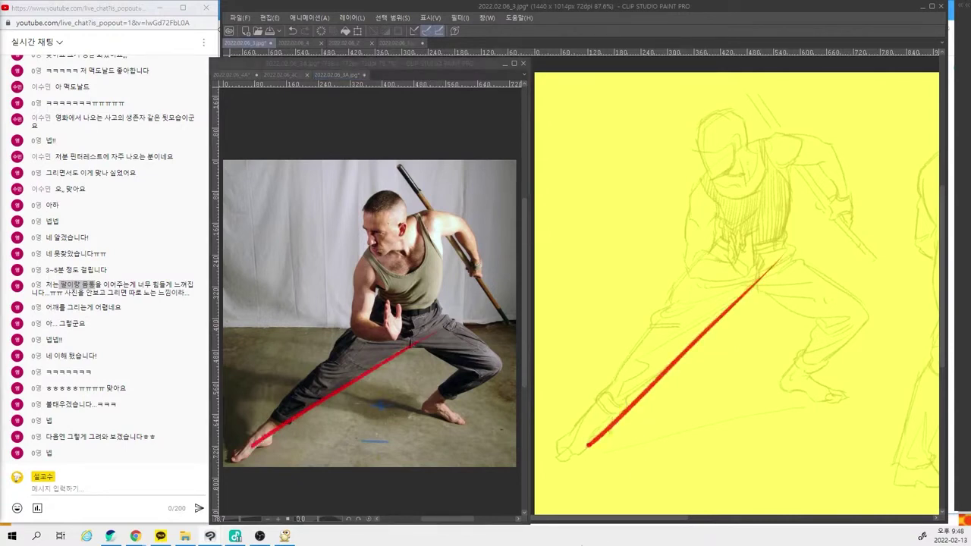
key(ctrl+z)
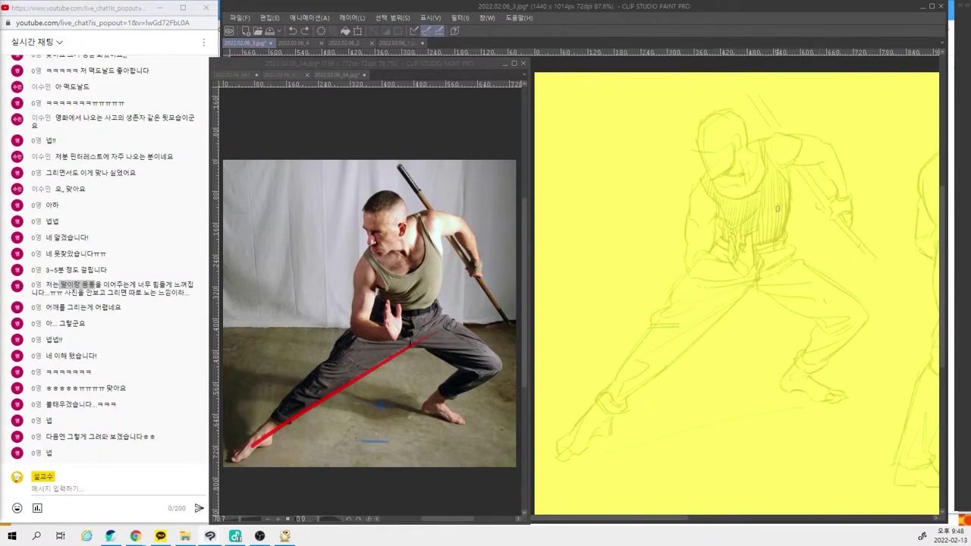
Try red tilt lines across the fighter's shoulders and waist on the sketch, and undo them.
drag(698, 185, 765, 141)
drag(731, 249, 795, 242)
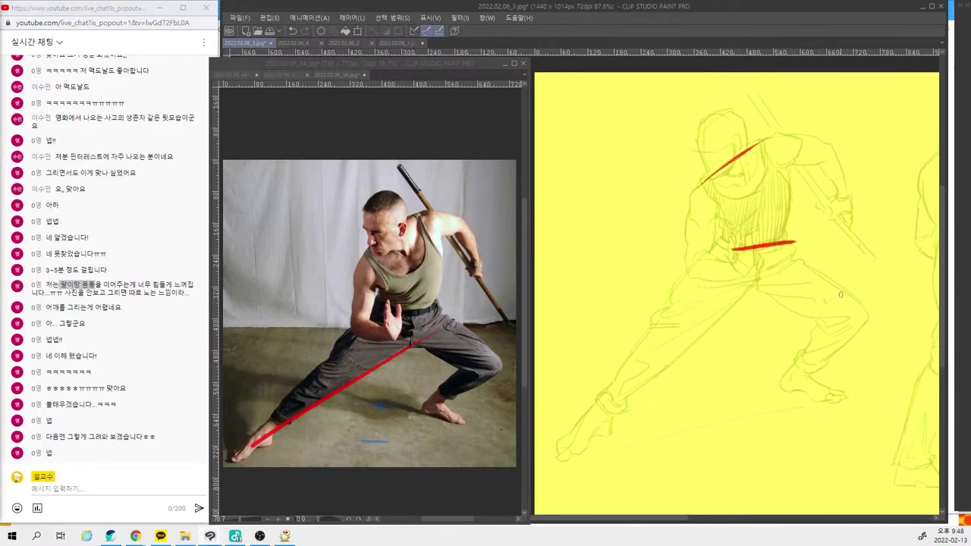
key(ctrl+z)
key(ctrl+z)
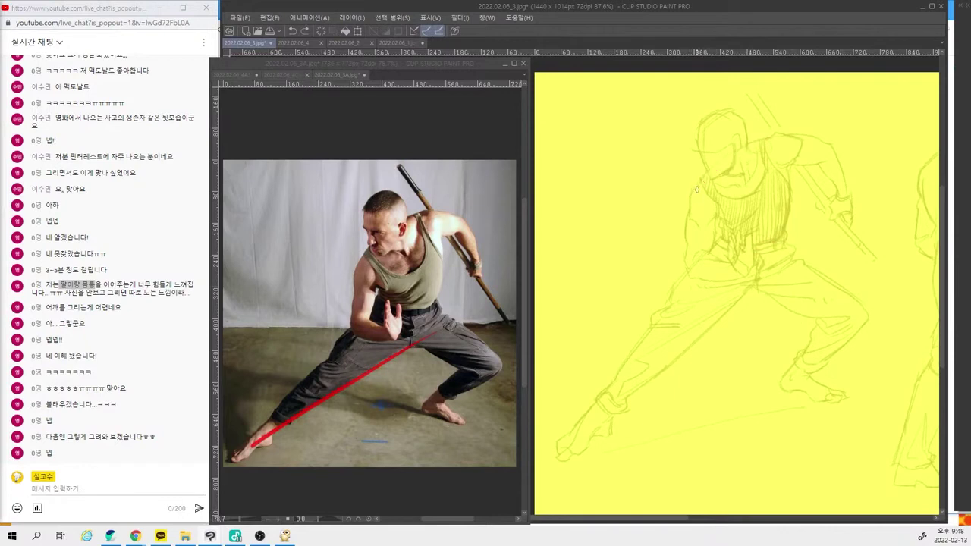
Try a red torso block with a slanted shoulder edge and converging guide lines on both sides, and undo it all.
mouse_move(692, 193)
mouse_down()
mouse_move(740, 152)
mouse_move(789, 206)
mouse_move(713, 219)
mouse_move(737, 248)
mouse_move(787, 237)
mouse_up()
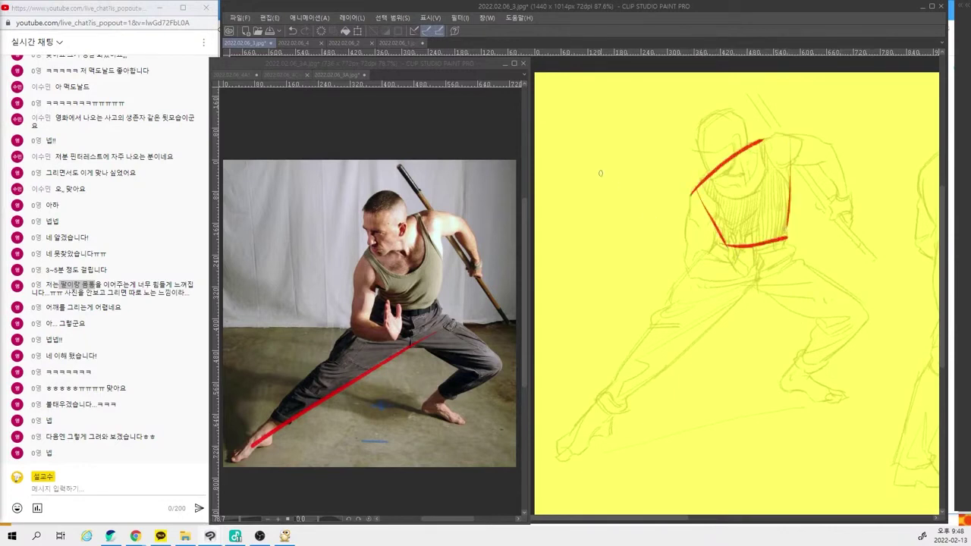
drag(579, 157, 728, 267)
drag(826, 82, 795, 262)
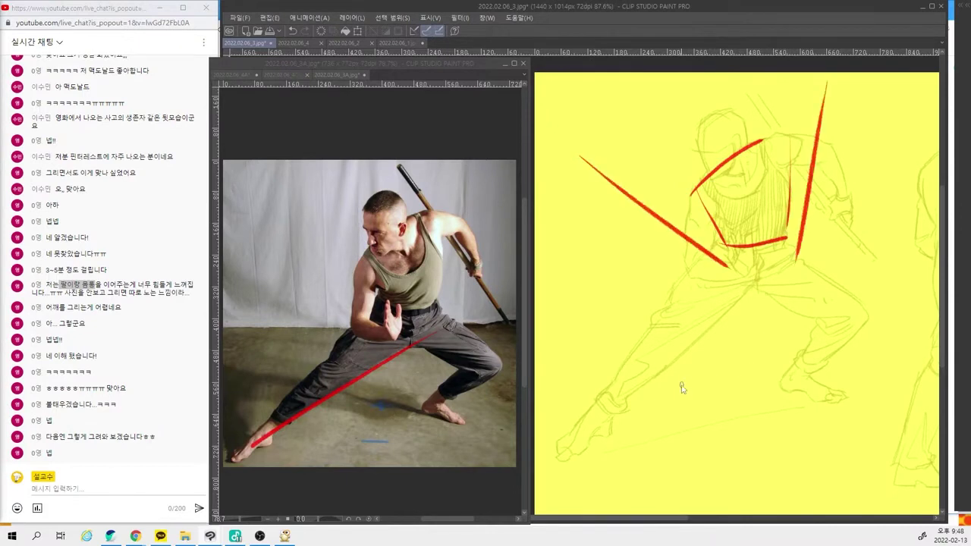
key(ctrl+z)
key(ctrl+z)
key(ctrl+z)
key(ctrl+z)
key(ctrl+z)
key(ctrl+z)
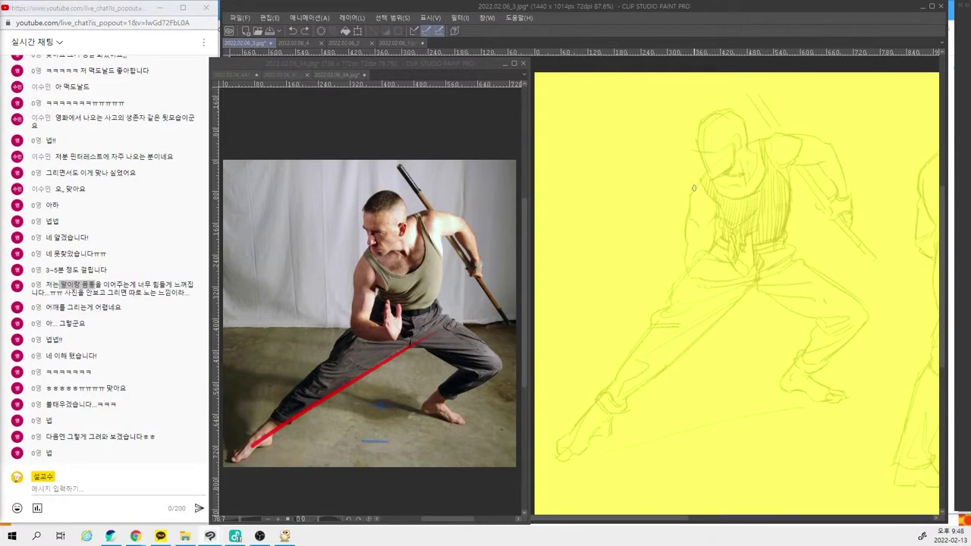
Try a four-sided red block from the shoulders to the waist over the sketched torso, and undo it.
mouse_move(696, 190)
mouse_down()
mouse_move(737, 254)
mouse_move(780, 135)
mouse_move(789, 241)
mouse_up()
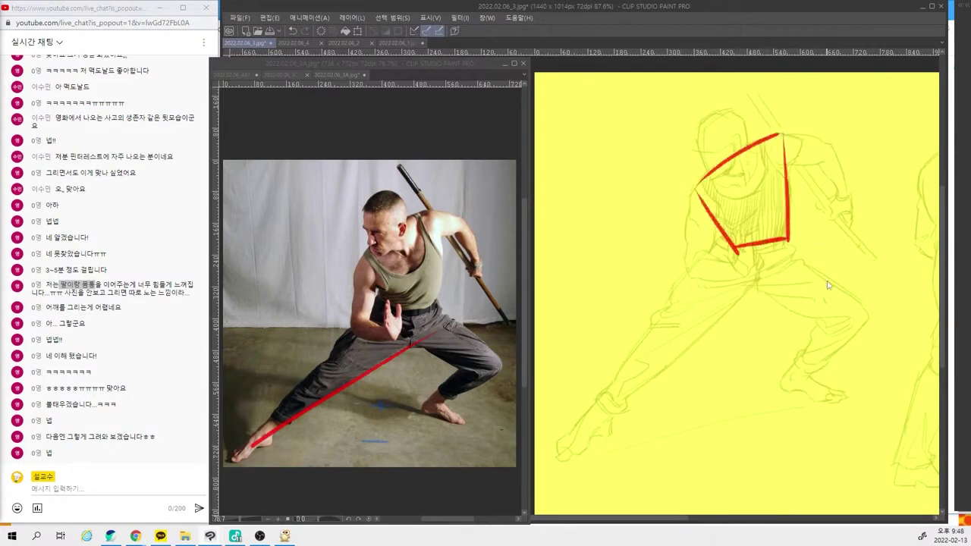
key(ctrl+z)
key(ctrl+z)
key(ctrl+z)
key(ctrl+z)
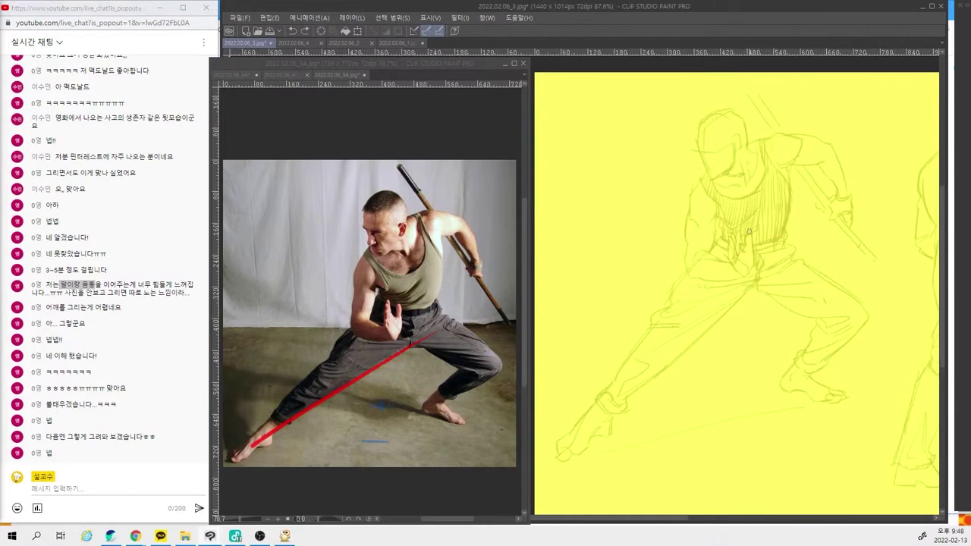
Draw the fighter's ribcage as a tilted red oval with a sweeping shoulder arc, a rounded far side and lower contours.
mouse_move(702, 219)
mouse_down()
mouse_move(709, 167)
mouse_move(705, 223)
mouse_move(762, 199)
mouse_up()
drag(685, 225, 810, 140)
drag(716, 161, 689, 222)
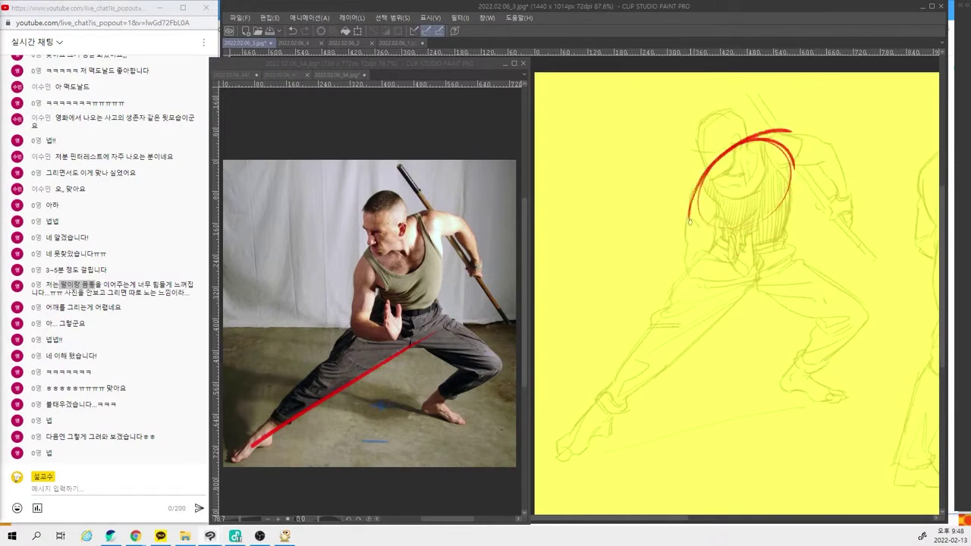
mouse_move(780, 139)
mouse_down()
mouse_move(792, 189)
mouse_move(787, 229)
mouse_up()
key(ctrl+z)
drag(779, 134, 781, 245)
key(ctrl+z)
mouse_move(780, 134)
mouse_down()
mouse_move(779, 241)
mouse_move(796, 195)
mouse_move(782, 235)
mouse_up()
key(ctrl+z)
mouse_move(692, 214)
mouse_down()
mouse_move(719, 230)
mouse_move(788, 229)
mouse_up()
key(ctrl+z)
drag(710, 237, 788, 229)
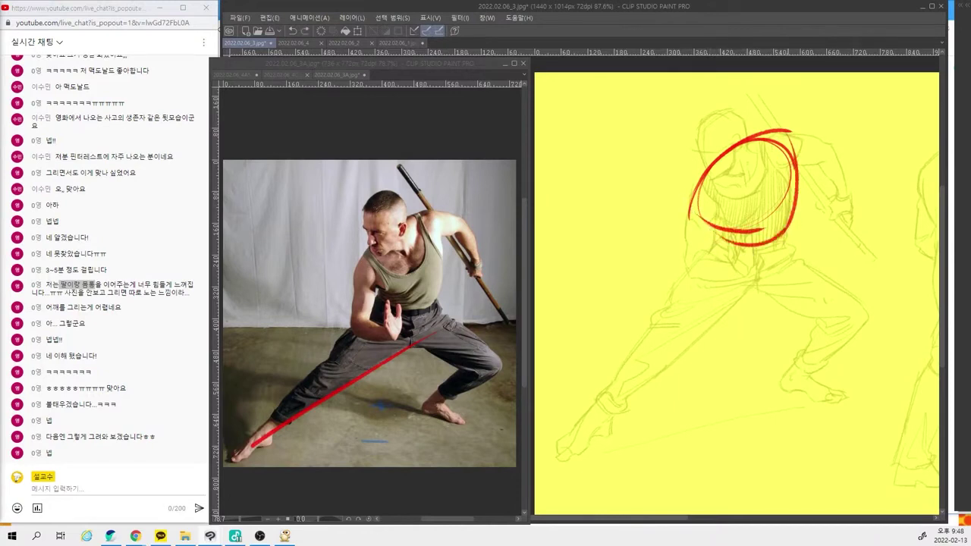
drag(711, 236, 793, 225)
Draw a blue diagram beside the head, with an upright bar between two horizontal guide lines.
mouse_move(552, 107)
mouse_down()
mouse_move(644, 107)
mouse_move(565, 181)
mouse_up()
drag(564, 180, 625, 178)
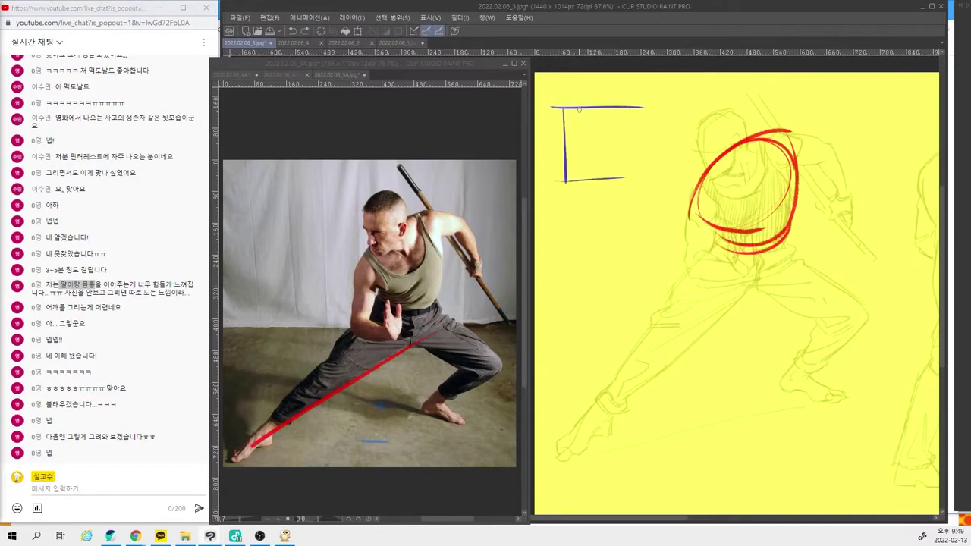
mouse_move(584, 109)
mouse_down()
mouse_move(585, 178)
mouse_move(625, 179)
mouse_up()
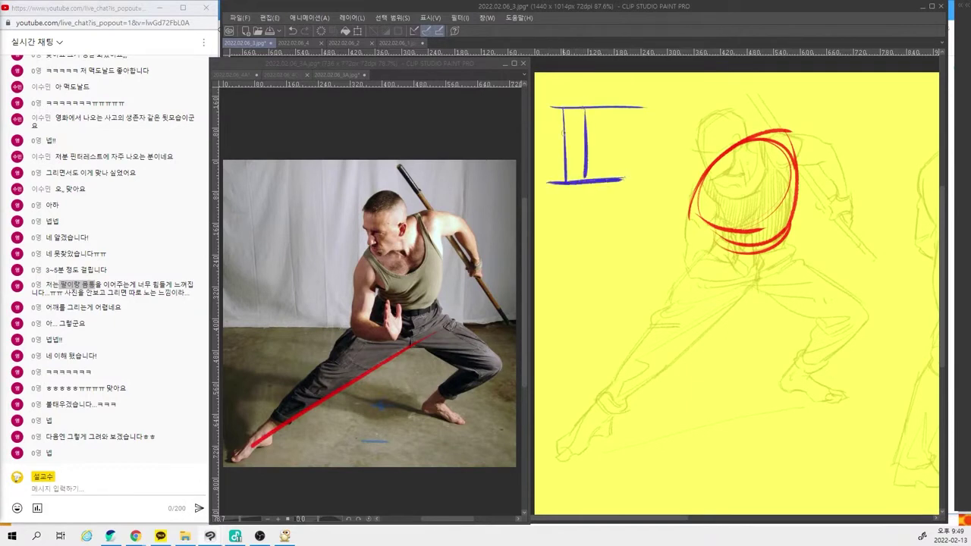
mouse_move(563, 129)
mouse_down()
mouse_move(565, 180)
mouse_move(586, 178)
mouse_up()
drag(564, 108, 582, 107)
drag(564, 109, 565, 172)
mouse_move(585, 107)
mouse_down()
mouse_move(585, 182)
mouse_move(650, 179)
mouse_up()
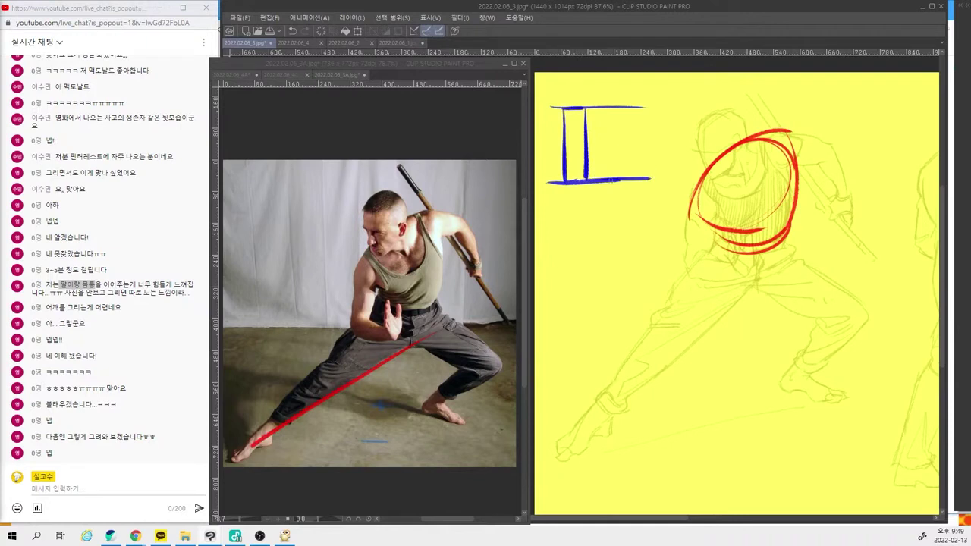
Add a blue foreshortened cone beside the bar, with an ellipse on top and sides tapering to the lower guide line.
mouse_move(554, 107)
mouse_down()
mouse_move(625, 107)
mouse_move(638, 117)
mouse_move(601, 120)
mouse_move(616, 140)
mouse_move(616, 176)
mouse_up()
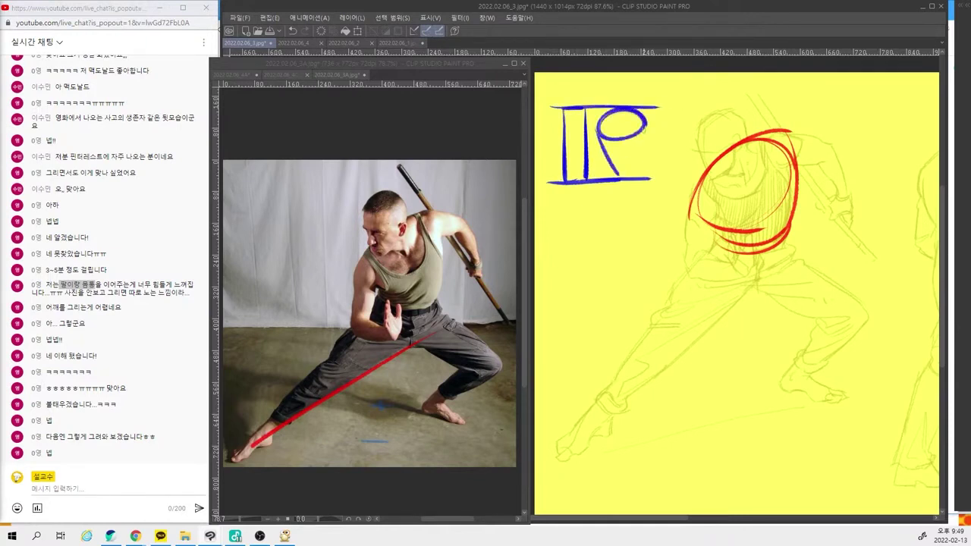
drag(645, 125, 619, 178)
drag(625, 144, 617, 179)
drag(611, 135, 620, 182)
drag(628, 139, 625, 176)
mouse_move(640, 130)
mouse_down()
mouse_move(629, 168)
mouse_move(599, 117)
mouse_move(625, 110)
mouse_move(639, 126)
mouse_up()
drag(601, 138, 619, 179)
Hatch the blue bar with vertical strokes, and add a red ellipse and curved cross-contours to the cone.
drag(568, 111, 574, 183)
drag(579, 111, 581, 176)
drag(584, 111, 581, 181)
drag(586, 138, 586, 161)
key(x)
mouse_move(587, 113)
mouse_down()
mouse_move(585, 134)
mouse_move(636, 133)
mouse_move(643, 125)
mouse_move(640, 147)
mouse_up()
drag(618, 159, 636, 160)
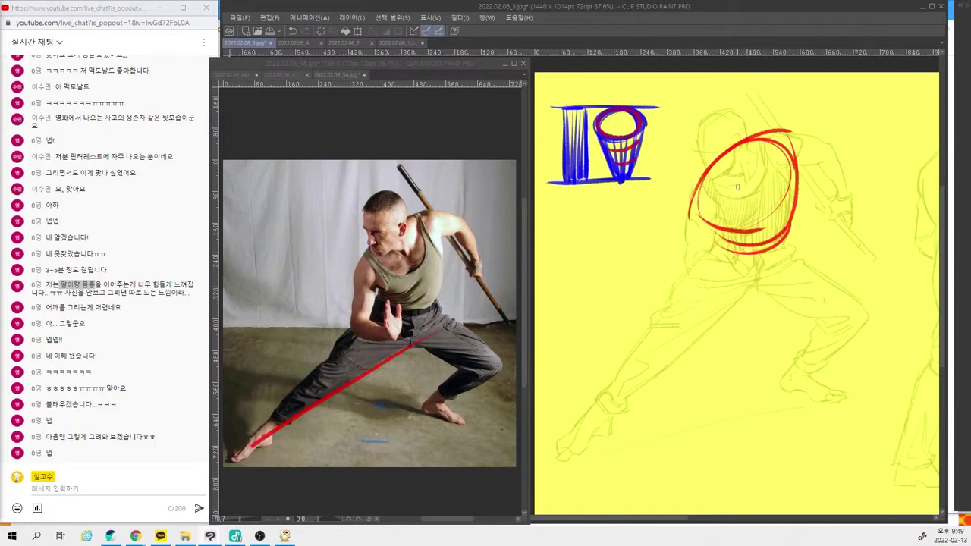
Draw a red cross-contour over the chest and a curved centre line running down the torso to the crotch.
drag(700, 196, 766, 169)
key(ctrl+z)
drag(691, 199, 759, 194)
drag(745, 177, 751, 282)
key(ctrl+z)
drag(757, 180, 750, 282)
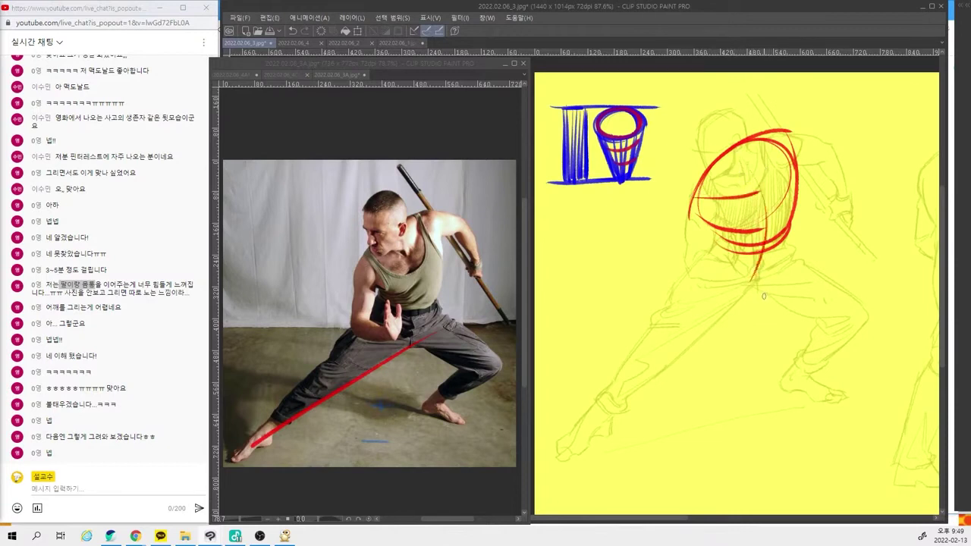
key(ctrl+z)
drag(762, 163, 747, 285)
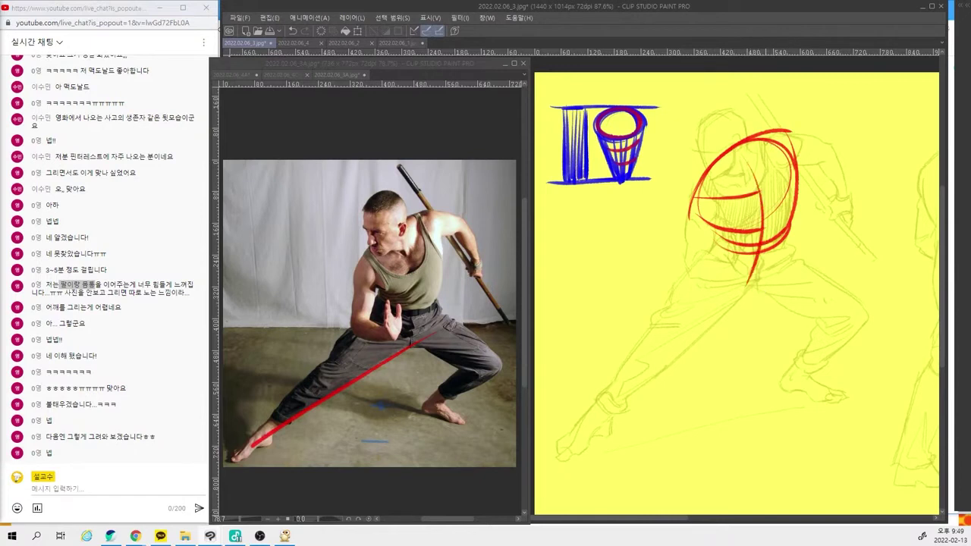
Draw the fighter's head in red with a round cranium, brow line and jaw, and mark the neck and chin overlap.
drag(771, 148, 759, 185)
key(ctrl+z)
drag(771, 147, 760, 183)
mouse_move(701, 131)
mouse_down()
mouse_move(713, 182)
mouse_move(736, 179)
mouse_up()
mouse_move(699, 130)
mouse_down()
mouse_move(744, 115)
mouse_move(754, 123)
mouse_move(701, 156)
mouse_move(753, 144)
mouse_up()
mouse_move(694, 150)
mouse_down()
mouse_move(727, 151)
mouse_move(740, 170)
mouse_move(722, 184)
mouse_up()
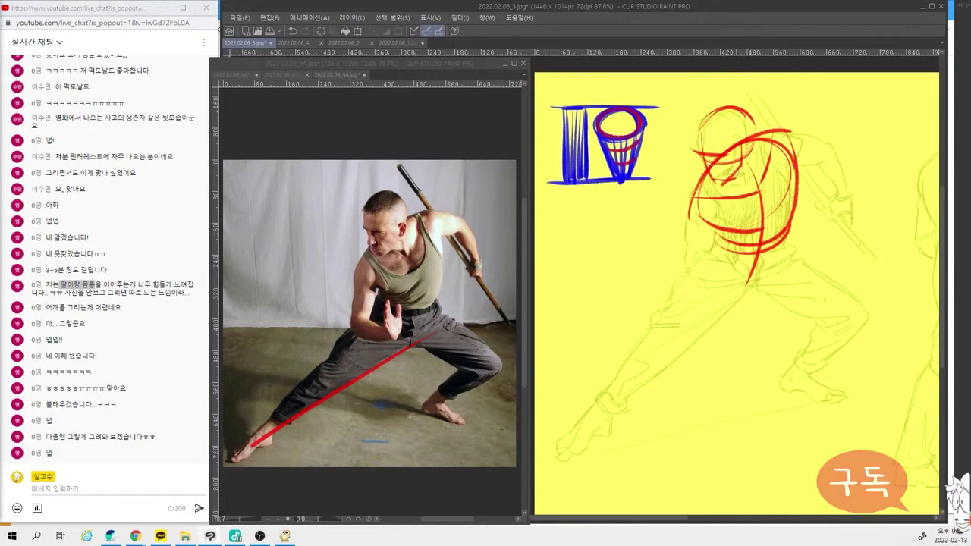
drag(700, 139, 724, 111)
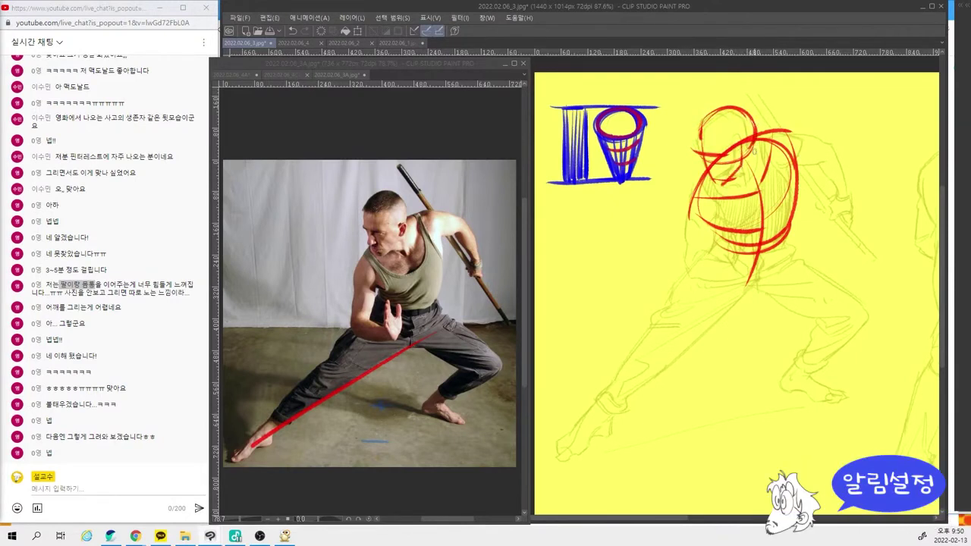
mouse_move(730, 180)
mouse_down()
mouse_move(745, 174)
mouse_move(754, 185)
mouse_up()
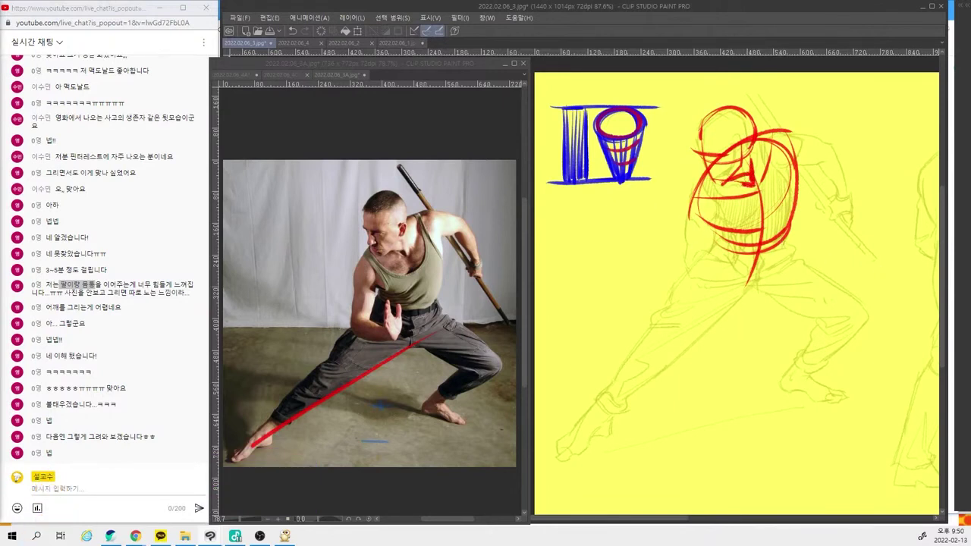
Try two blue slanted guide lines flanking the torso, and undo them.
drag(623, 183, 713, 263)
drag(819, 87, 795, 279)
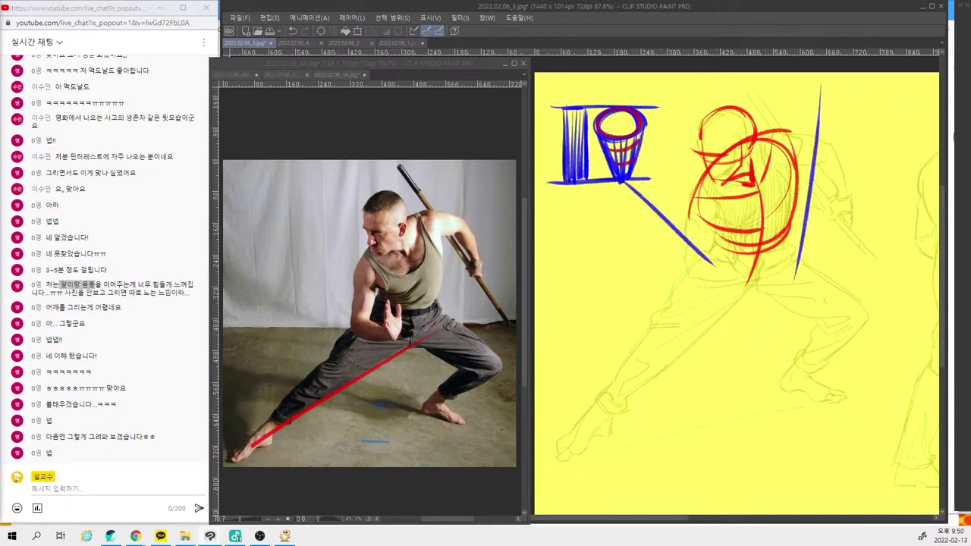
key(ctrl+z)
key(ctrl+z)
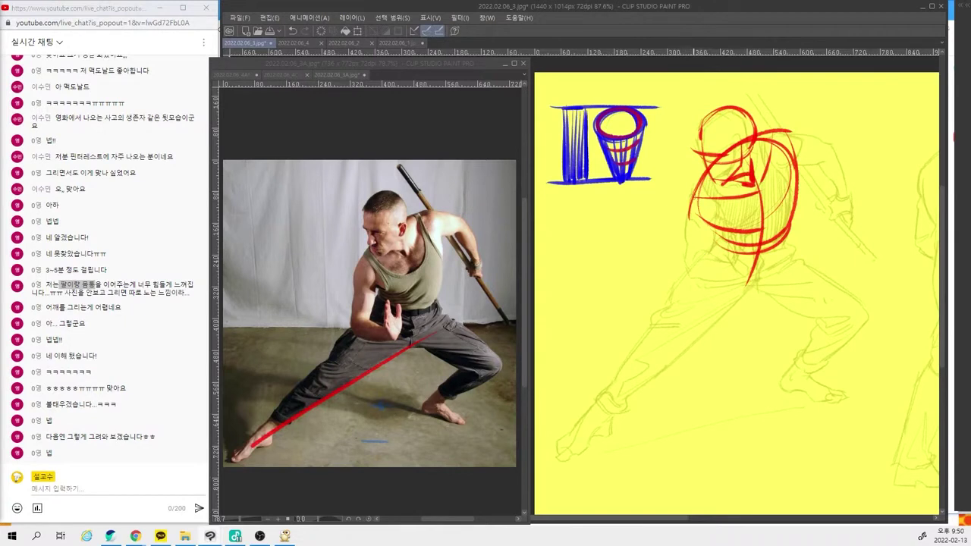
Draw red contours for the front upper arm down to the elbow and the forearm's lower edge.
drag(689, 218, 683, 274)
drag(684, 272, 745, 288)
key(ctrl+z)
mouse_move(682, 270)
mouse_down()
mouse_move(744, 288)
mouse_move(717, 260)
mouse_move(725, 260)
mouse_move(745, 288)
mouse_up()
key(ctrl+z)
key(ctrl+z)
Outline the raised hand in front of the waist, and reinforce the front arm's inner contour and elbow.
drag(733, 231, 745, 287)
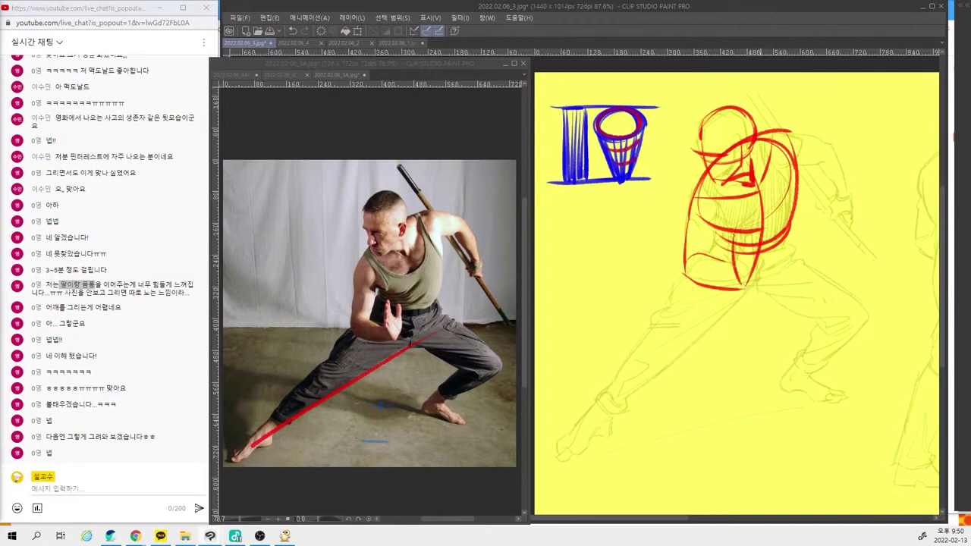
key(ctrl+z)
mouse_move(730, 232)
mouse_down()
mouse_move(726, 270)
mouse_move(740, 289)
mouse_move(760, 256)
mouse_up()
key(ctrl+z)
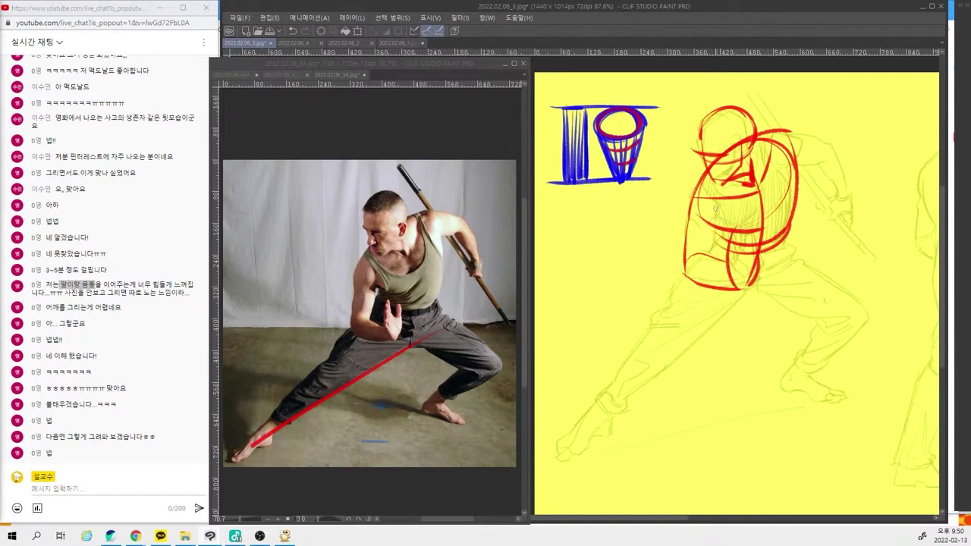
mouse_move(714, 206)
mouse_down()
mouse_move(710, 259)
mouse_move(722, 214)
mouse_up()
drag(682, 250, 692, 282)
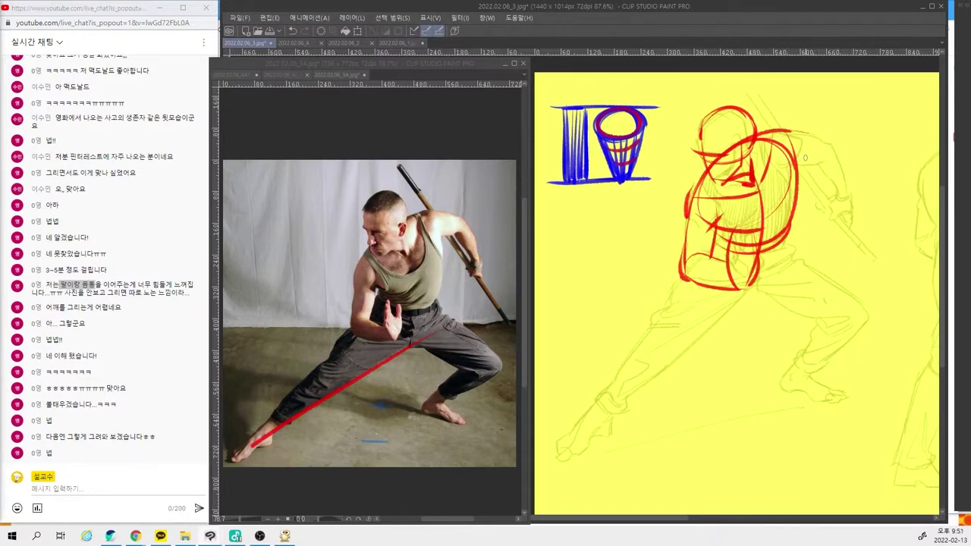
Draw the rear arm bent behind the back with its fist, and run the staff diagonally through the hand.
mouse_move(819, 154)
mouse_down()
mouse_move(834, 134)
mouse_move(794, 137)
mouse_move(832, 138)
mouse_move(847, 190)
mouse_up()
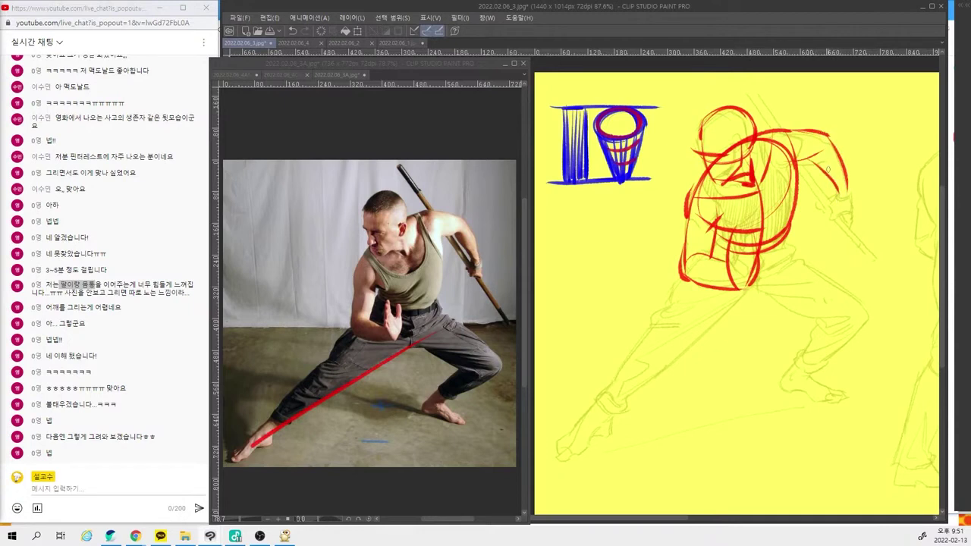
mouse_move(816, 163)
mouse_down()
mouse_move(846, 205)
mouse_move(835, 184)
mouse_move(846, 206)
mouse_up()
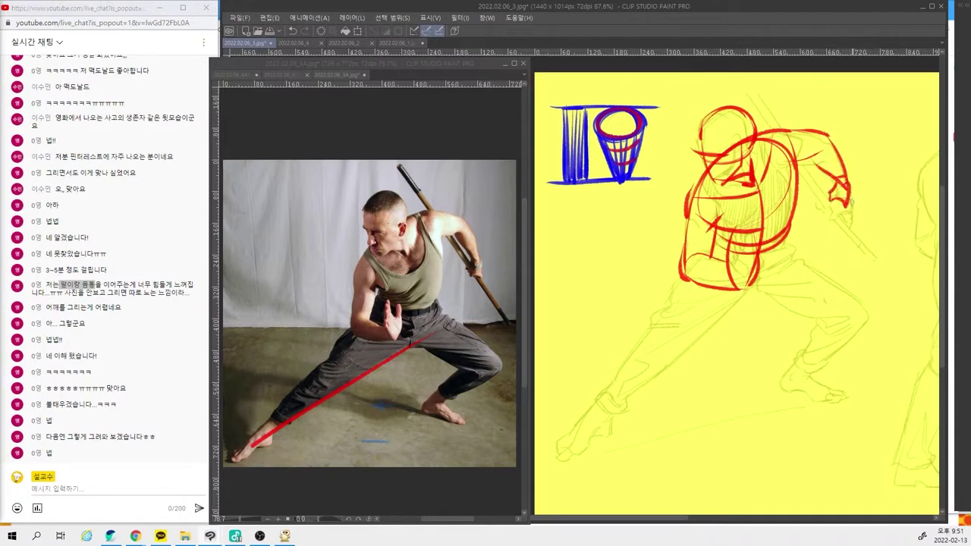
mouse_move(740, 88)
mouse_down()
mouse_move(913, 280)
mouse_move(816, 165)
mouse_move(887, 263)
mouse_up()
key(ctrl+z)
click(886, 264)
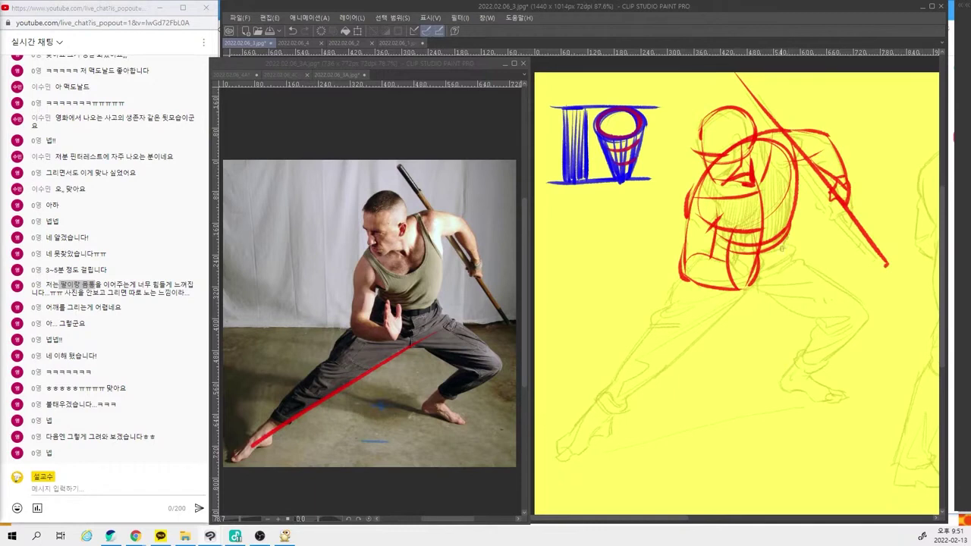
Mark the waist and pelvis tilt in red, and draw the bent leg's thigh, knee, shin and foot.
drag(789, 248, 757, 275)
drag(700, 297, 815, 281)
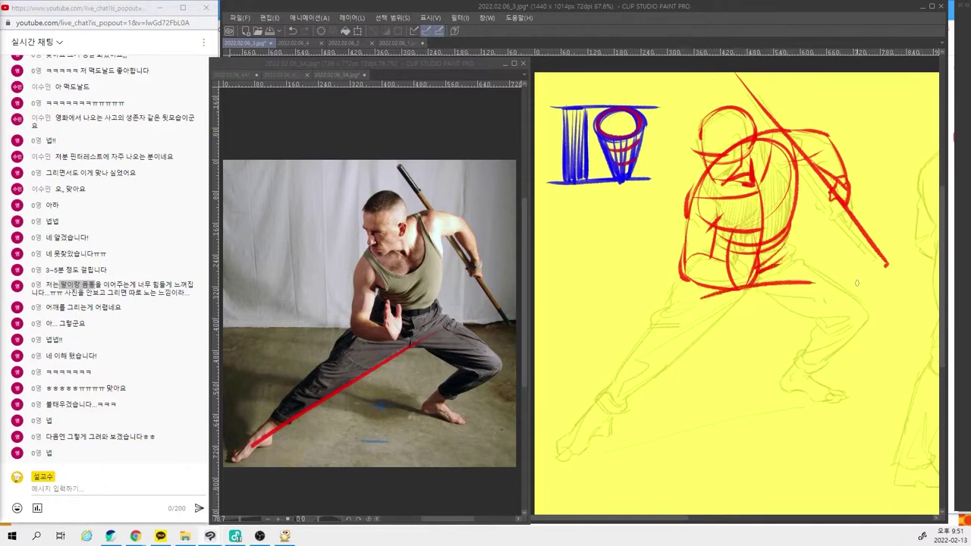
drag(784, 242, 880, 301)
key(ctrl+z)
drag(783, 246, 868, 288)
key(ctrl+z)
drag(786, 244, 872, 290)
key(ctrl+z)
mouse_move(787, 241)
mouse_down()
mouse_move(871, 282)
mouse_move(877, 300)
mouse_move(836, 351)
mouse_up()
mouse_move(758, 289)
mouse_down()
mouse_move(878, 305)
mouse_move(795, 366)
mouse_up()
key(ctrl+z)
mouse_move(827, 316)
mouse_down()
mouse_move(797, 362)
mouse_move(830, 356)
mouse_move(853, 382)
mouse_move(871, 382)
mouse_up()
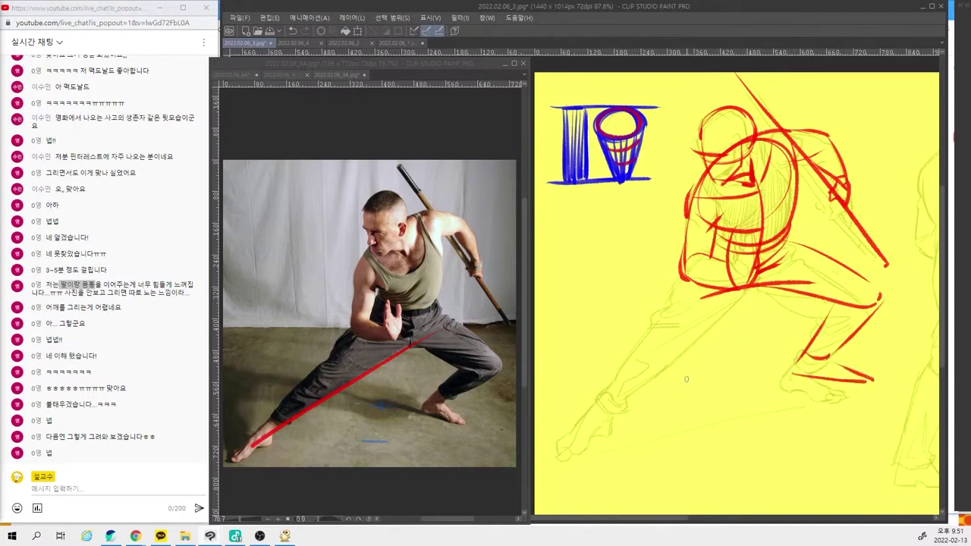
Draw a thin slanted ground line between the feet and a straight red lower edge for the extended leg.
drag(571, 406, 775, 369)
key(ctrl+z)
drag(547, 415, 766, 377)
drag(747, 291, 539, 429)
drag(769, 274, 567, 402)
key(ctrl+z)
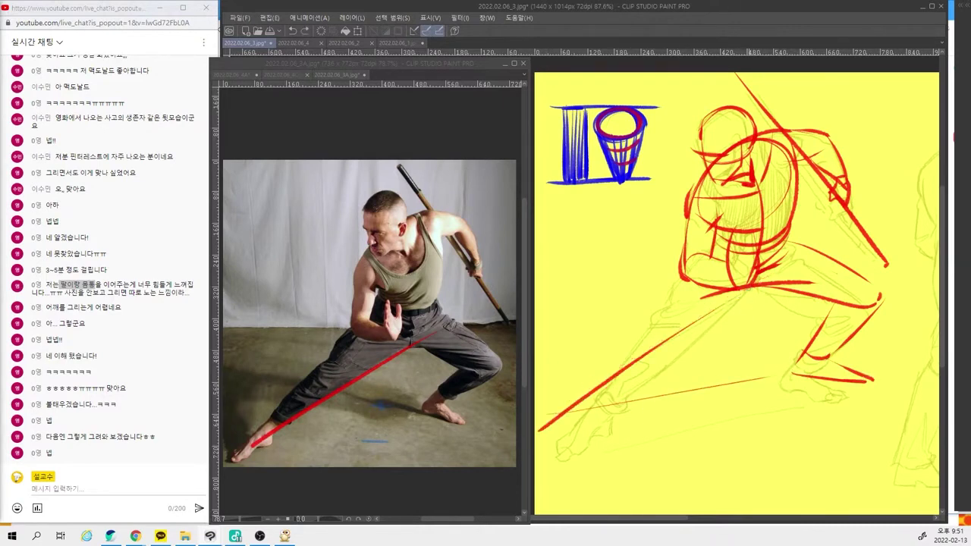
drag(750, 287, 556, 415)
Draw the extended leg's upper contour, inner leg curve, trouser cuff and foot, and thicken its lower edge near the crotch.
drag(680, 279, 537, 407)
key(ctrl+z)
drag(679, 278, 568, 392)
key(ctrl+z)
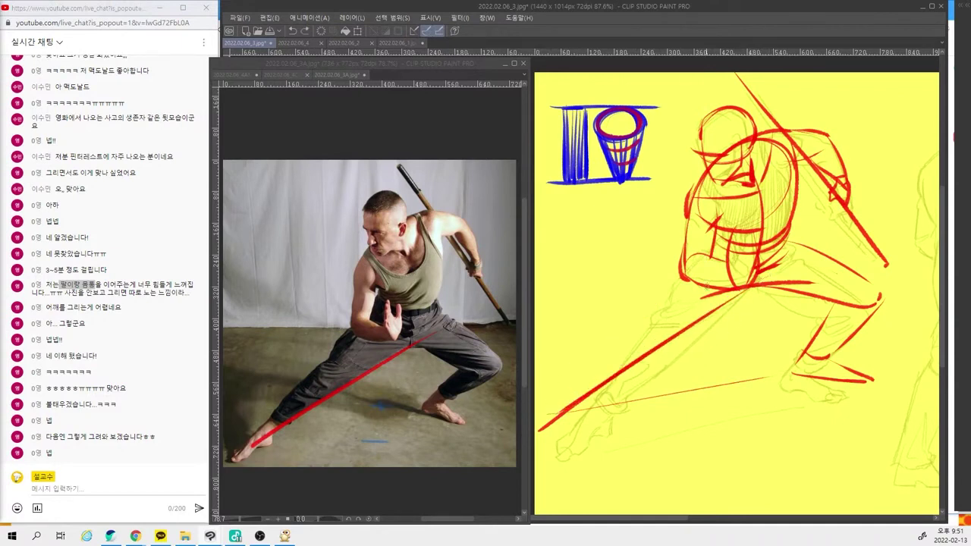
mouse_move(679, 280)
mouse_down()
mouse_move(557, 391)
mouse_move(704, 319)
mouse_up()
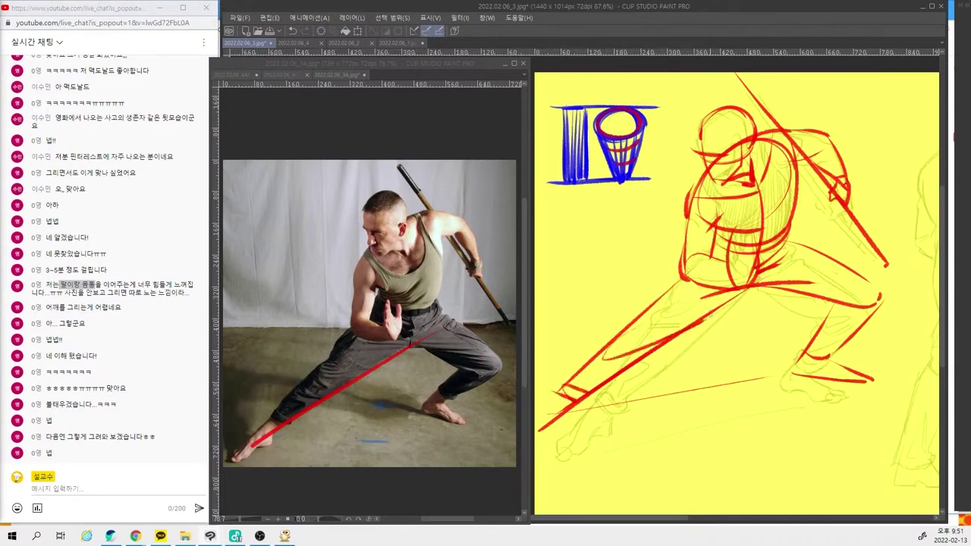
drag(632, 334, 784, 277)
key(ctrl+z)
drag(669, 335, 772, 275)
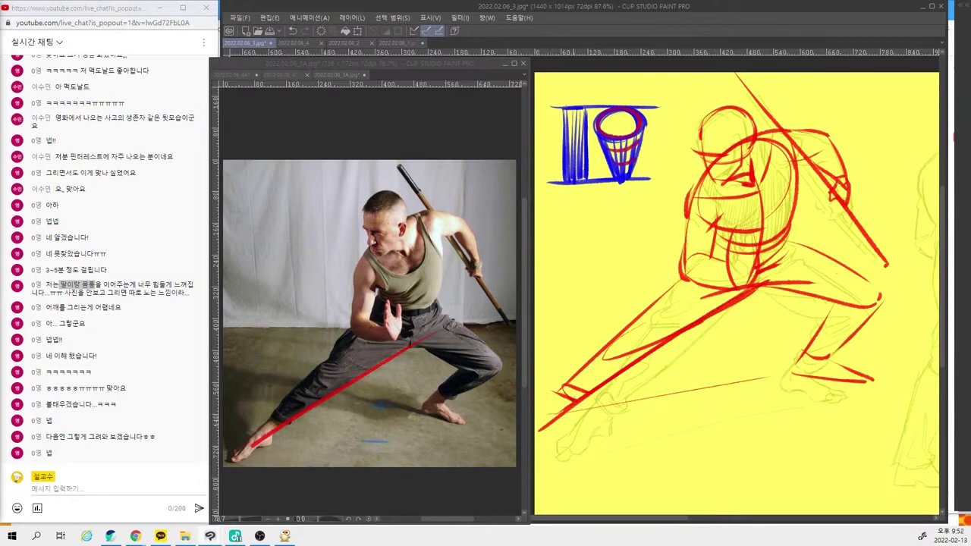
drag(576, 397, 543, 423)
Draw two blue slanted lines on either side of the corrected torso, converging toward the hips.
drag(902, 389, 896, 396)
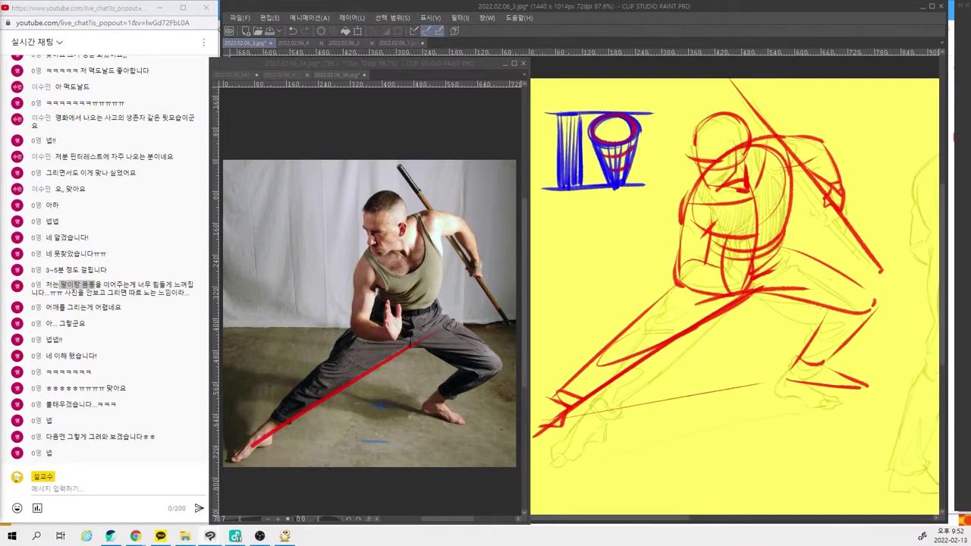
drag(620, 190, 707, 271)
drag(815, 92, 791, 284)
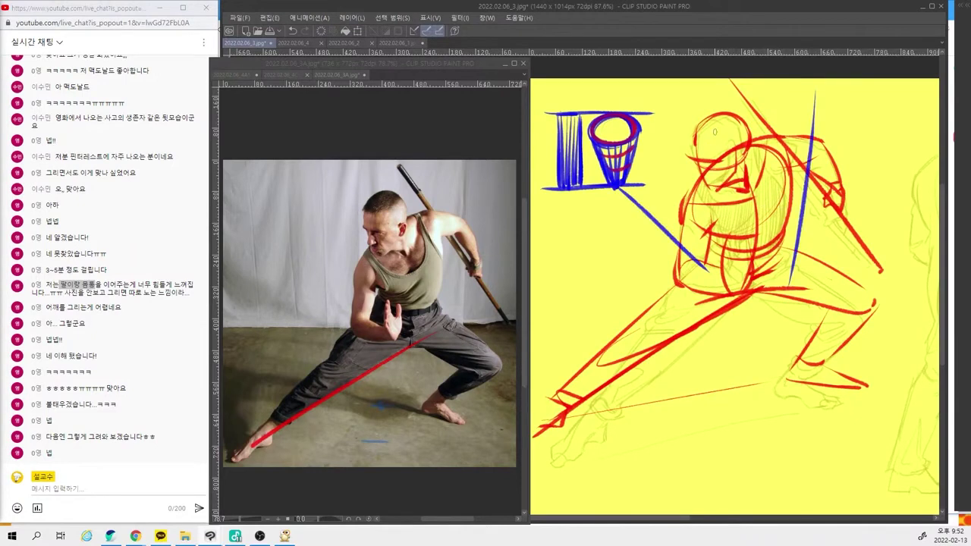
Draw a blue curve down the front of the face and another along the torso's centre.
mouse_move(705, 124)
mouse_down()
mouse_move(711, 187)
mouse_move(752, 283)
mouse_up()
key(ctrl+z)
drag(747, 166, 754, 290)
key(ctrl+z)
drag(739, 170, 757, 276)
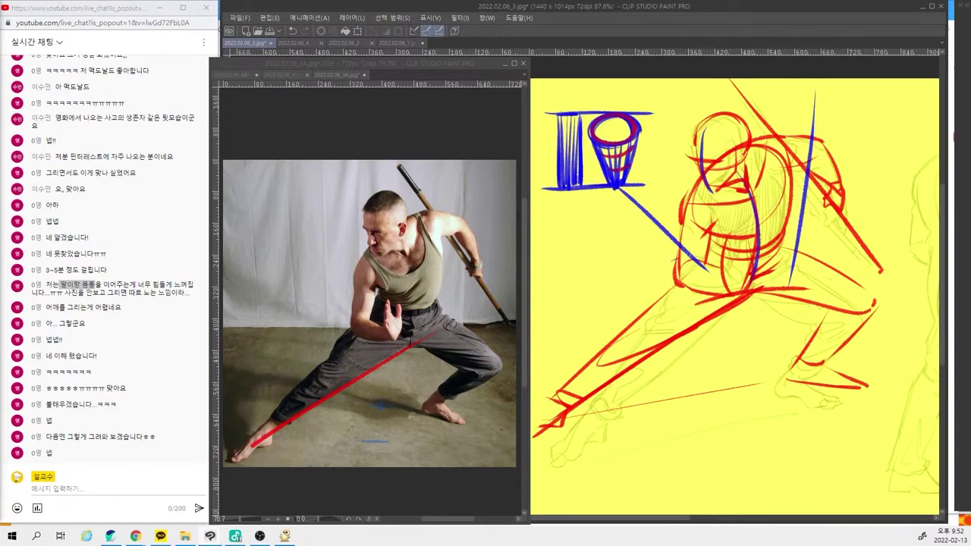
Draw blue cross-contour curves around the bent forearm and hand, and a blue curve beneath them at the waist.
drag(679, 259, 702, 256)
drag(680, 229, 707, 234)
mouse_move(685, 281)
mouse_down()
mouse_move(702, 262)
mouse_move(716, 292)
mouse_up()
mouse_move(718, 242)
mouse_down()
mouse_move(731, 292)
mouse_move(751, 240)
mouse_move(727, 250)
mouse_move(743, 226)
mouse_move(745, 260)
mouse_up()
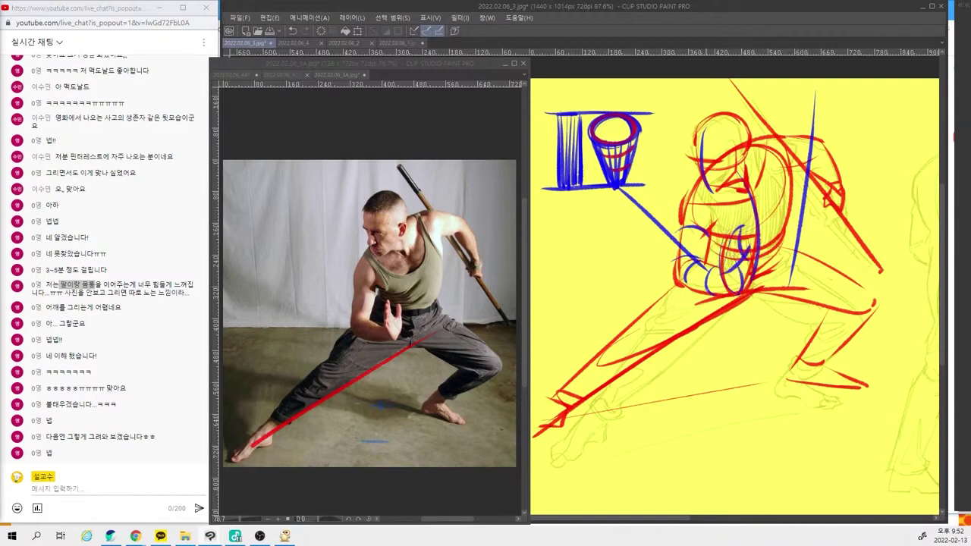
drag(693, 289, 751, 288)
key(ctrl+z)
Hide and show the correction overlay repeatedly to compare the student's original sketch with the redrawn fighter.
click(345, 32)
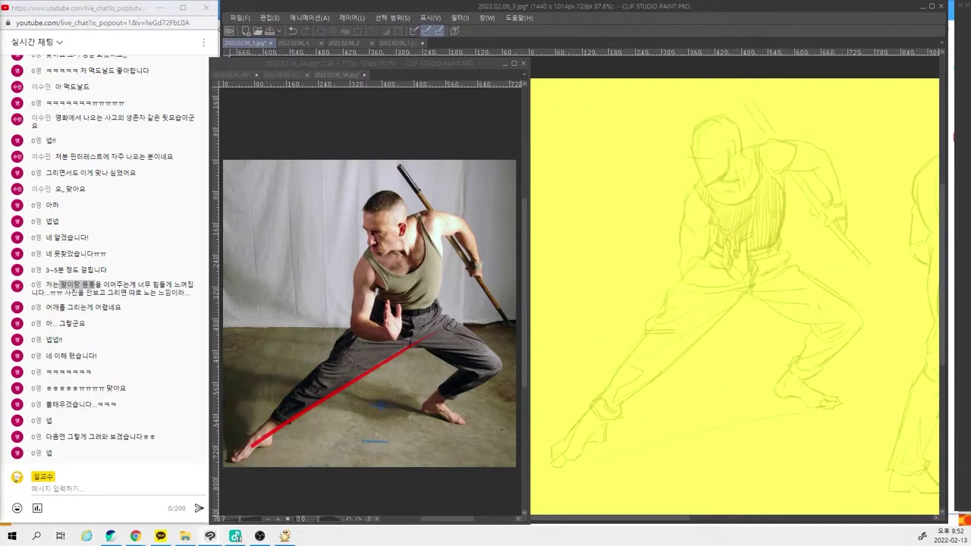
click(345, 31)
click(345, 31)
click(345, 32)
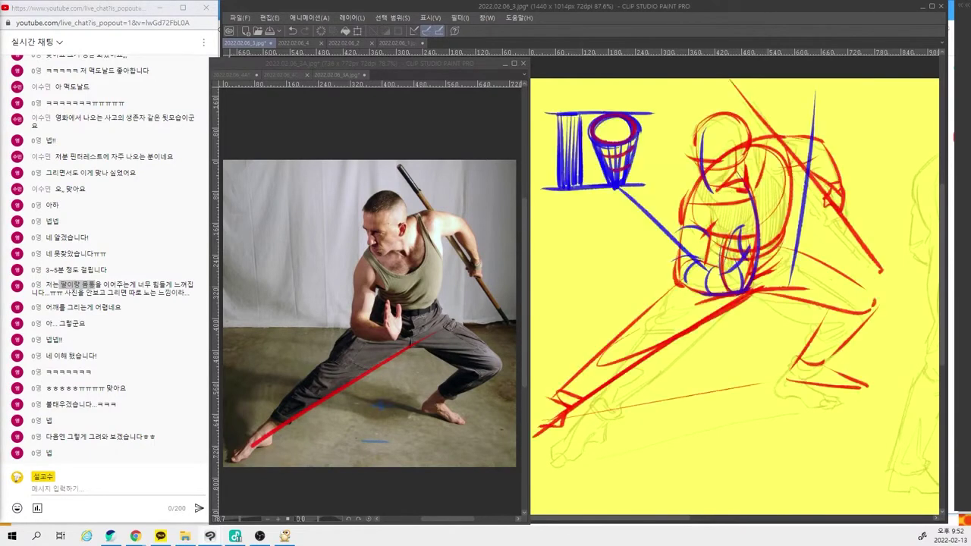
click(345, 31)
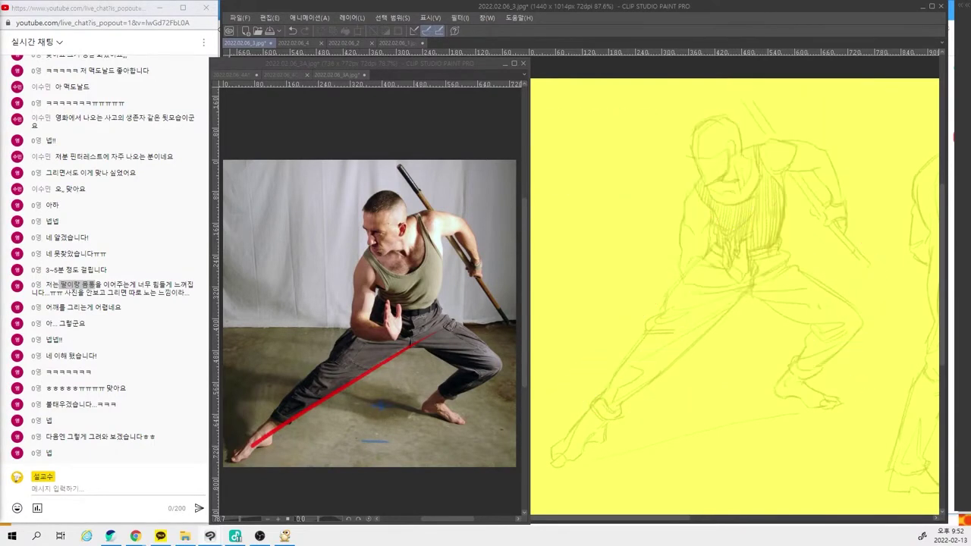
click(345, 31)
click(345, 31)
click(345, 32)
click(345, 31)
click(345, 31)
click(345, 31)
click(345, 31)
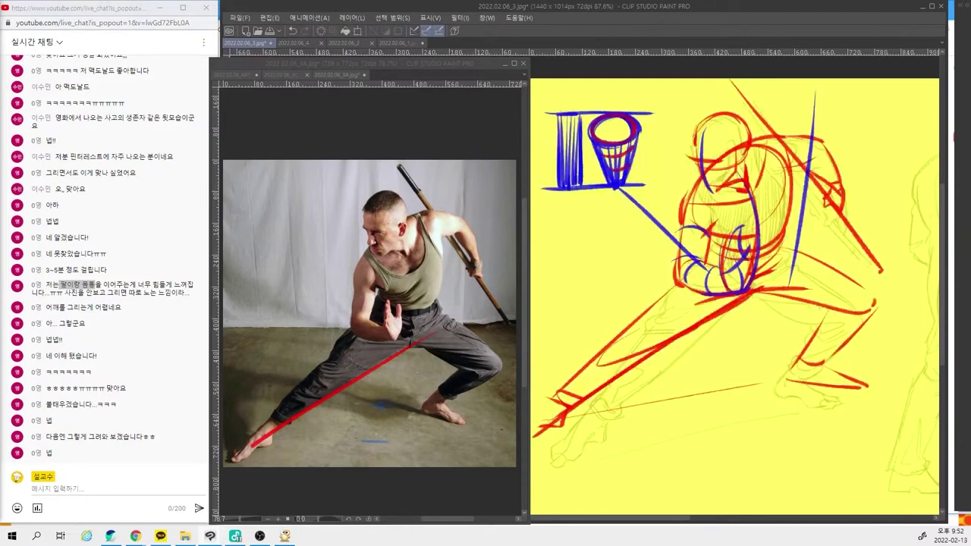
click(346, 31)
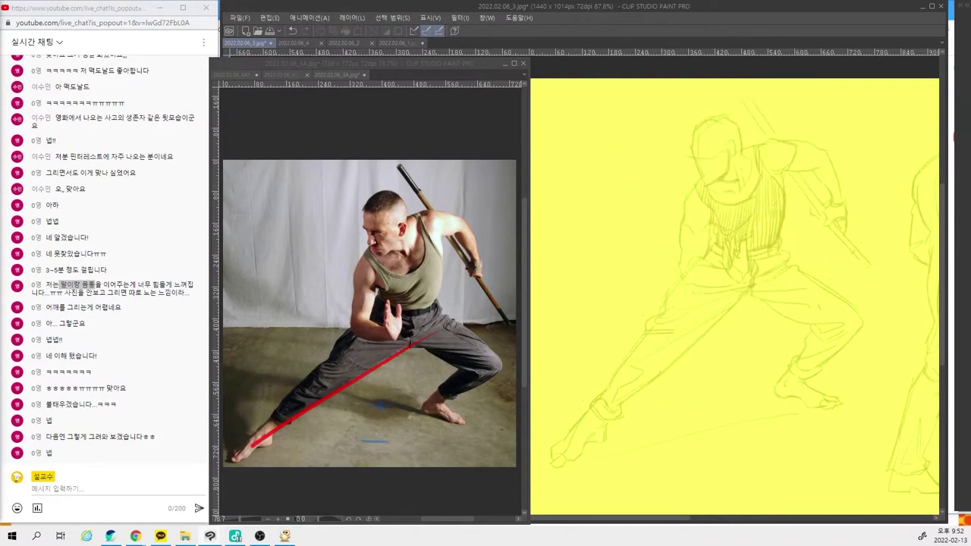
click(345, 31)
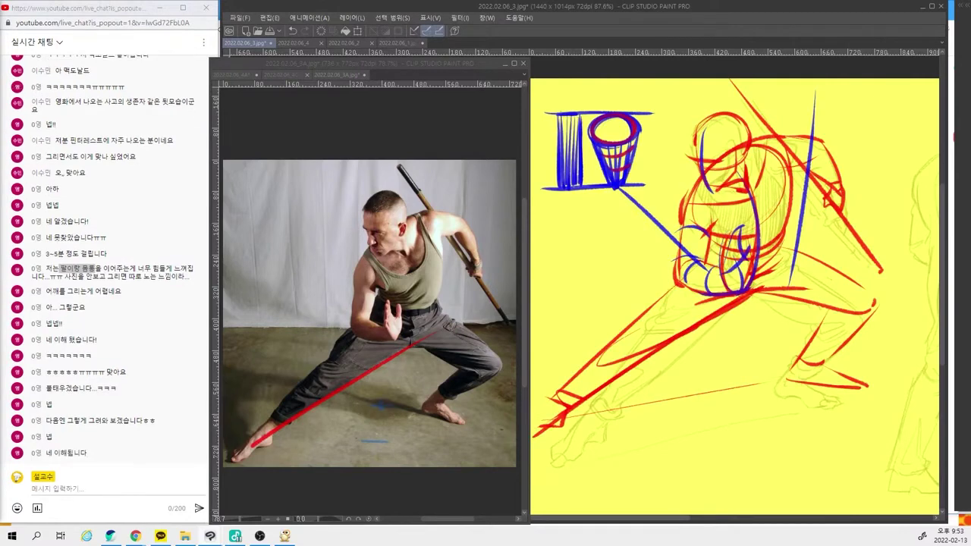
click(345, 31)
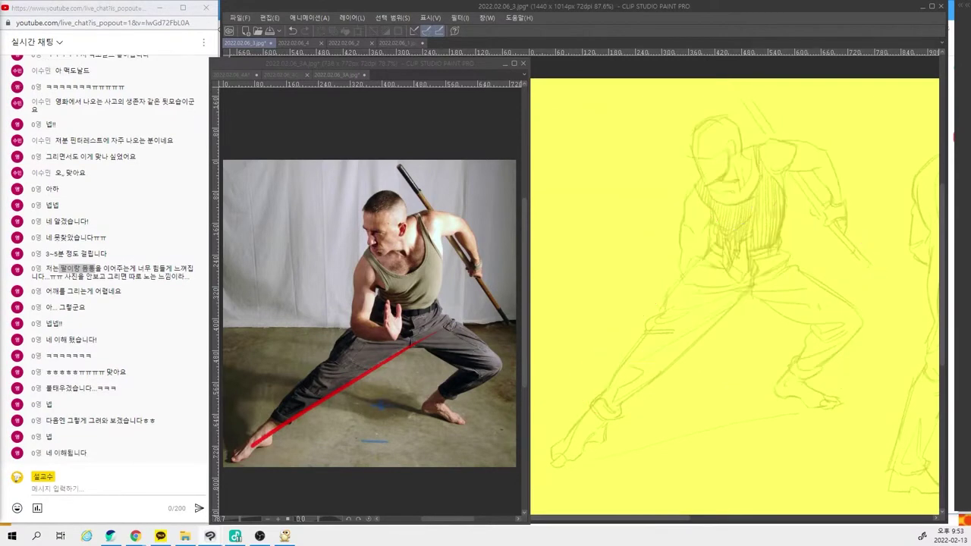
click(345, 31)
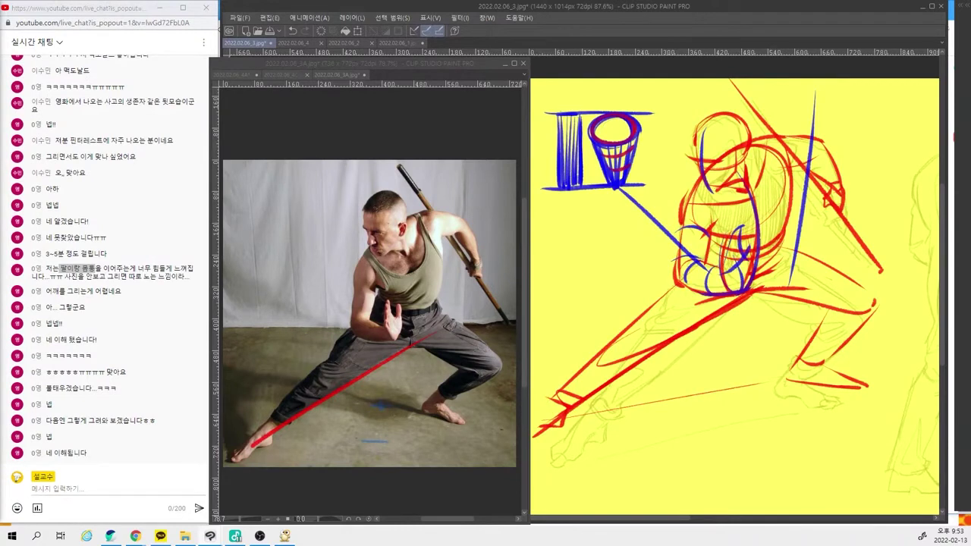
click(345, 31)
click(345, 31)
click(345, 31)
click(345, 31)
click(345, 31)
click(345, 31)
click(345, 31)
click(345, 31)
click(345, 31)
click(345, 31)
click(345, 31)
click(345, 31)
click(345, 31)
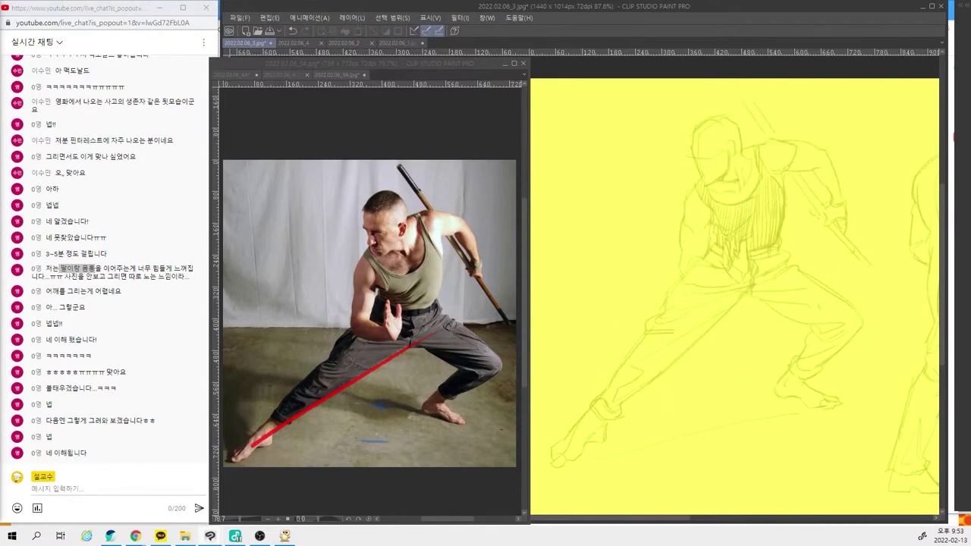
click(345, 31)
click(345, 31)
click(345, 31)
click(346, 31)
click(345, 31)
click(345, 31)
click(345, 31)
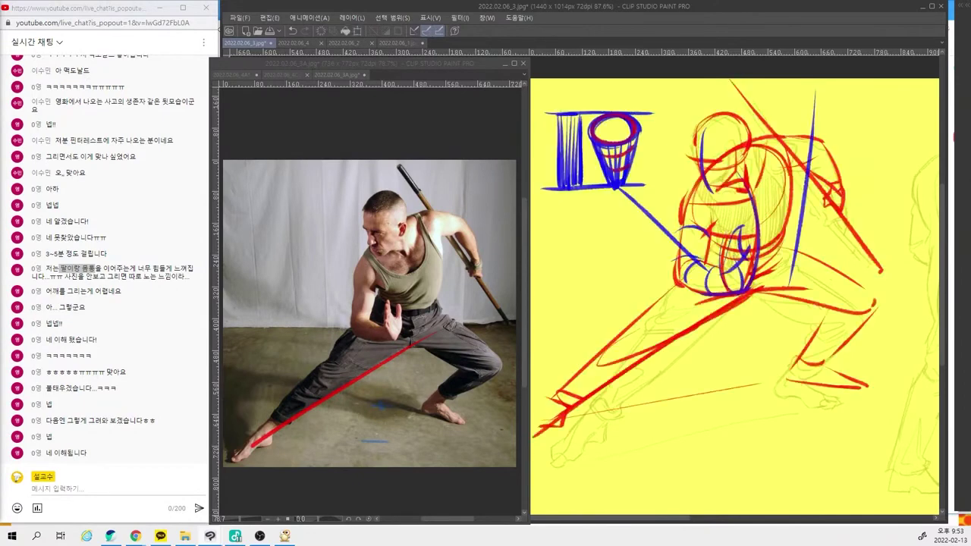
Clear the correction overlay and sketch a stepped blue contour with short crease marks and long straight strokes beside the fighter's arm.
click(345, 31)
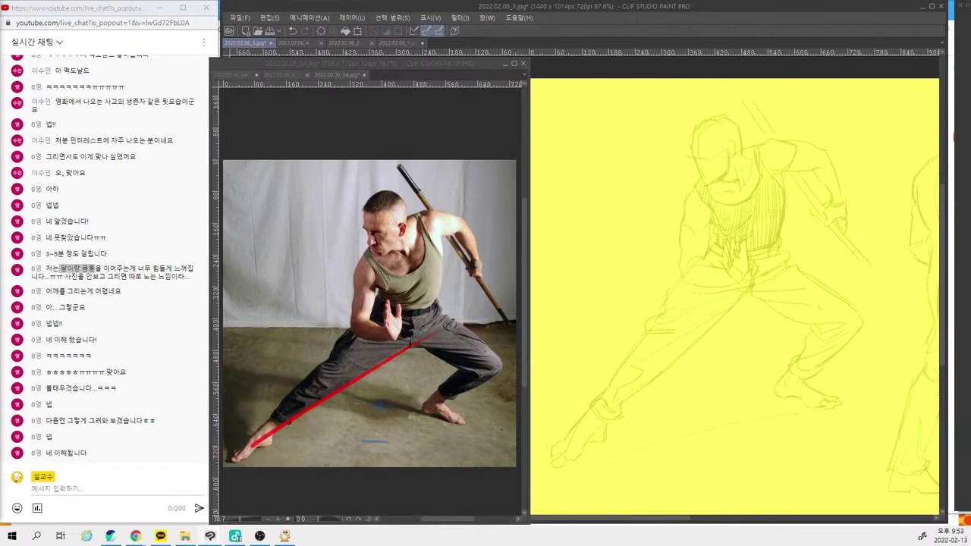
mouse_move(651, 229)
mouse_down()
mouse_move(619, 254)
mouse_move(551, 348)
mouse_up()
drag(578, 312, 551, 357)
mouse_move(569, 370)
mouse_down()
mouse_move(685, 255)
mouse_move(607, 348)
mouse_up()
drag(585, 305, 598, 302)
drag(579, 314, 594, 309)
drag(619, 267, 639, 261)
drag(637, 277, 682, 257)
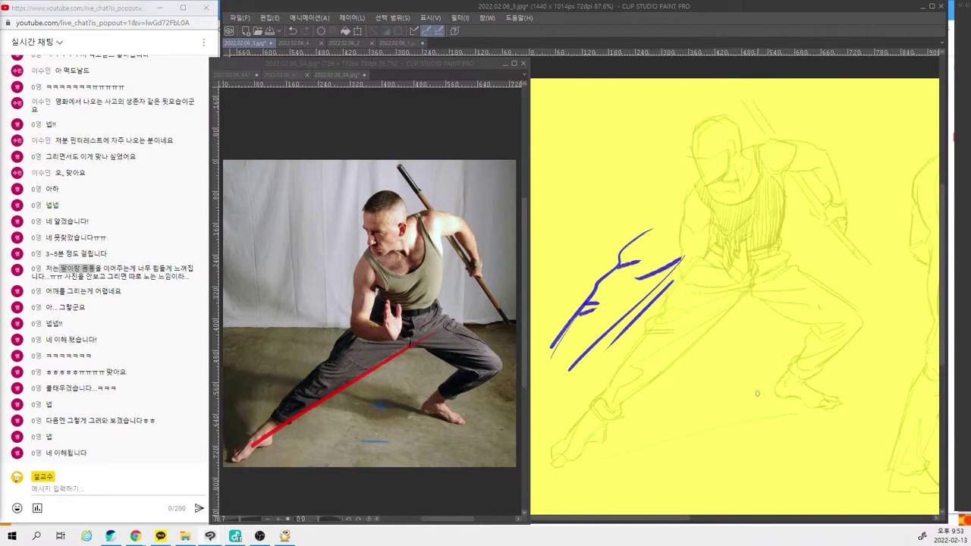
Draw a second wavy contour with short marks above the first, and undo the blue demo strokes to restore the correction overlay.
drag(637, 112, 558, 270)
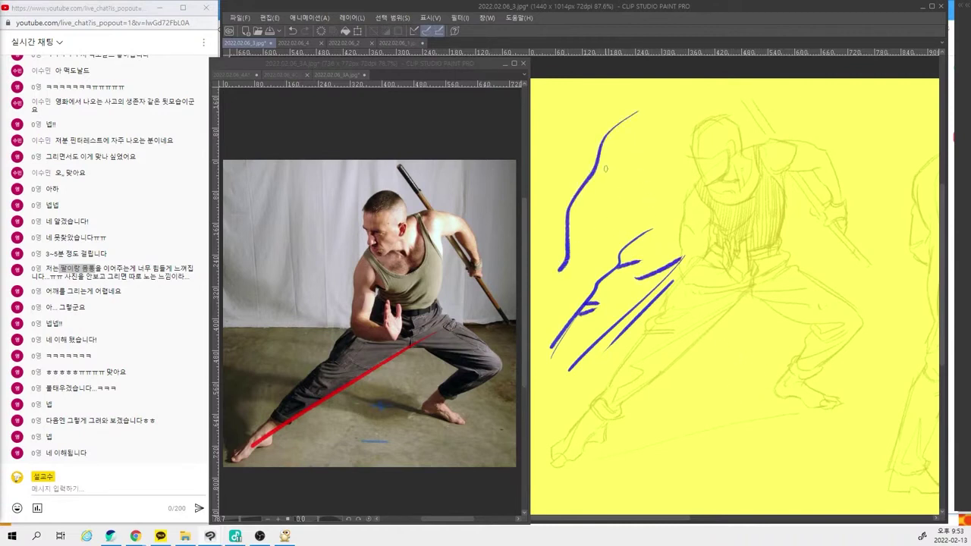
drag(599, 164, 632, 158)
drag(581, 240, 602, 250)
key(ctrl+z)
key(ctrl+z)
key(ctrl+z)
key(ctrl+z)
key(ctrl+z)
key(ctrl+z)
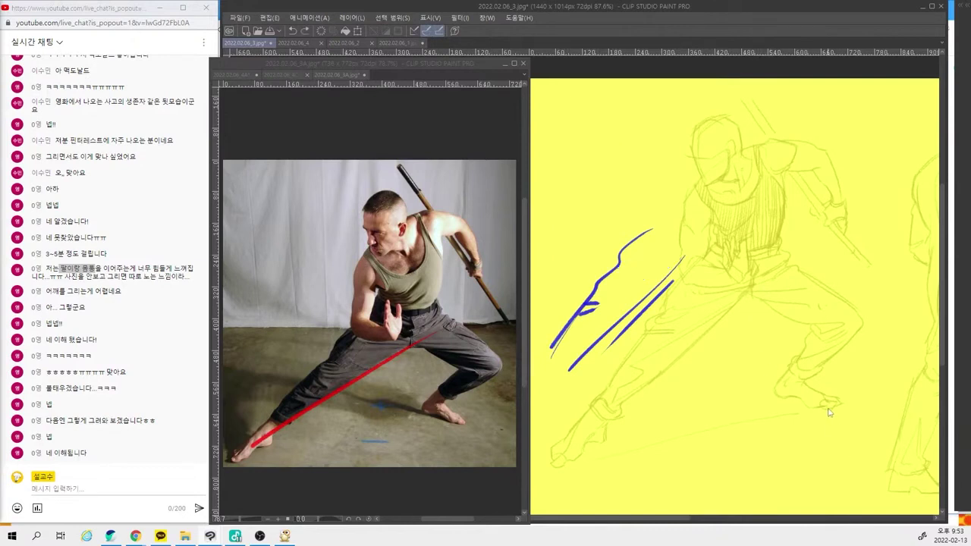
key(ctrl+z)
key(ctrl+z)
key(ctrl+z)
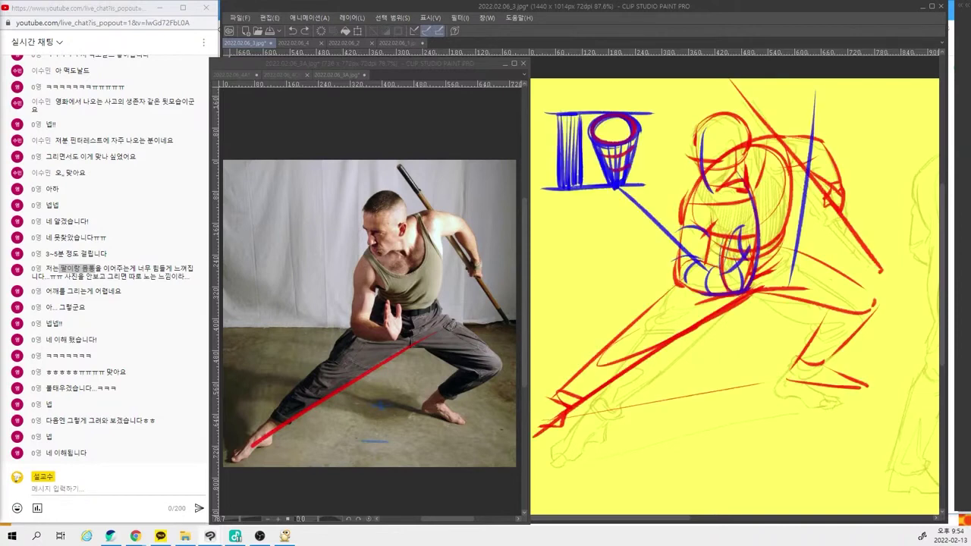
key(ctrl+z)
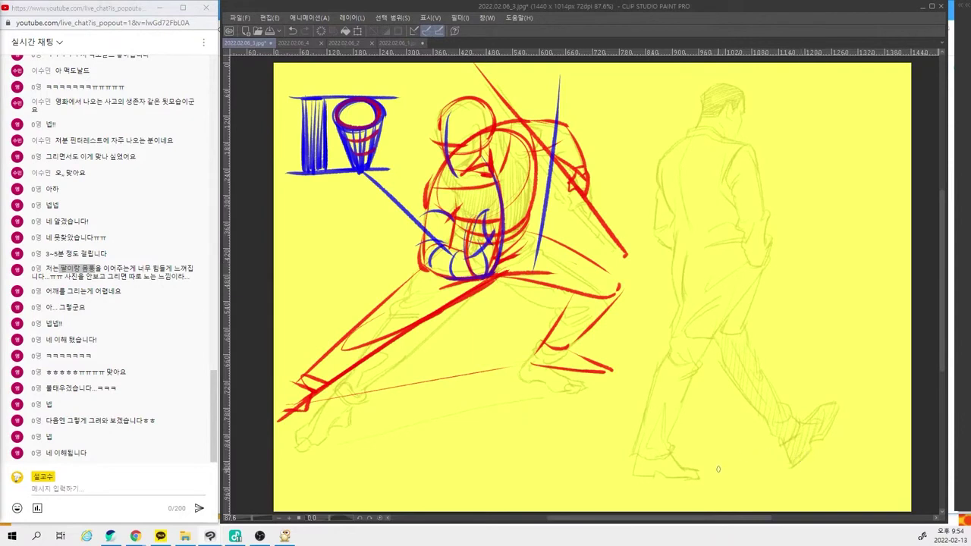
Circle the walking man's feet in blue, label them R and L, and draw two crossing ground lines through them.
mouse_move(612, 478)
mouse_down()
mouse_move(689, 489)
mouse_move(626, 494)
mouse_up()
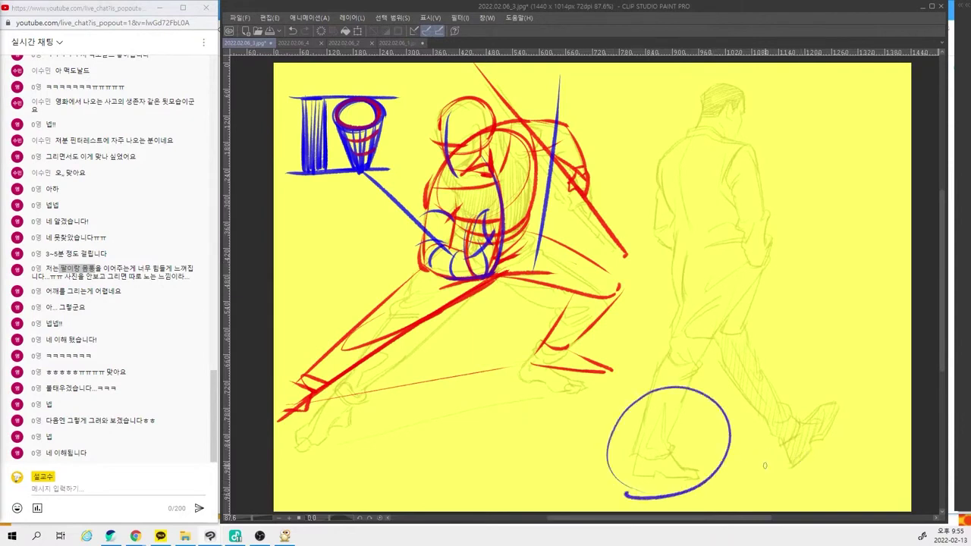
mouse_move(572, 476)
mouse_down()
mouse_move(574, 497)
mouse_move(566, 495)
mouse_up()
mouse_move(823, 476)
mouse_down()
mouse_move(844, 434)
mouse_move(838, 448)
mouse_move(855, 464)
mouse_up()
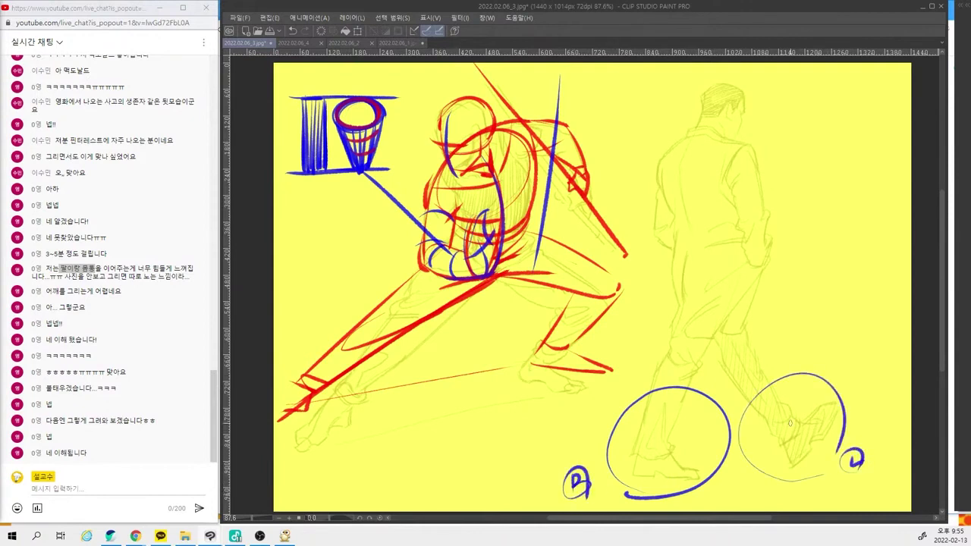
drag(569, 453, 865, 489)
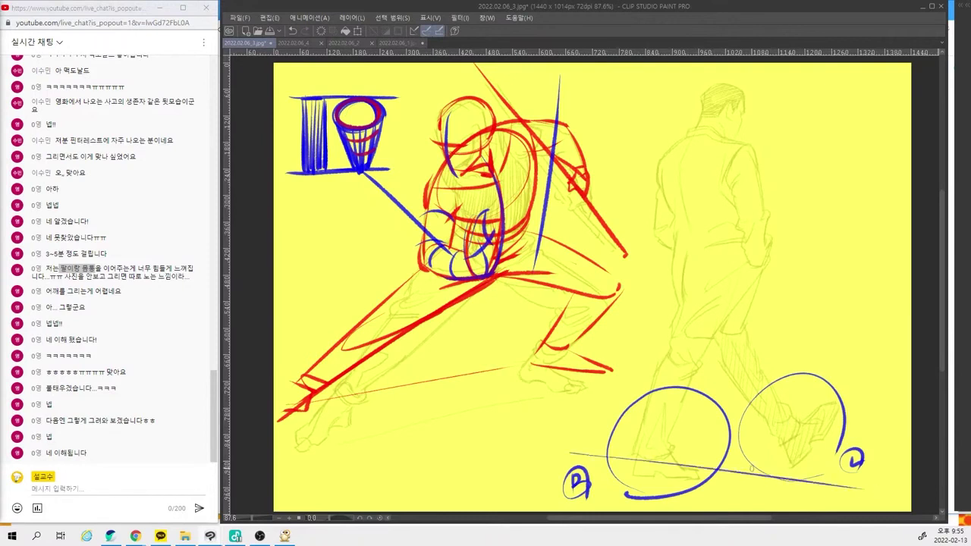
drag(604, 490, 854, 449)
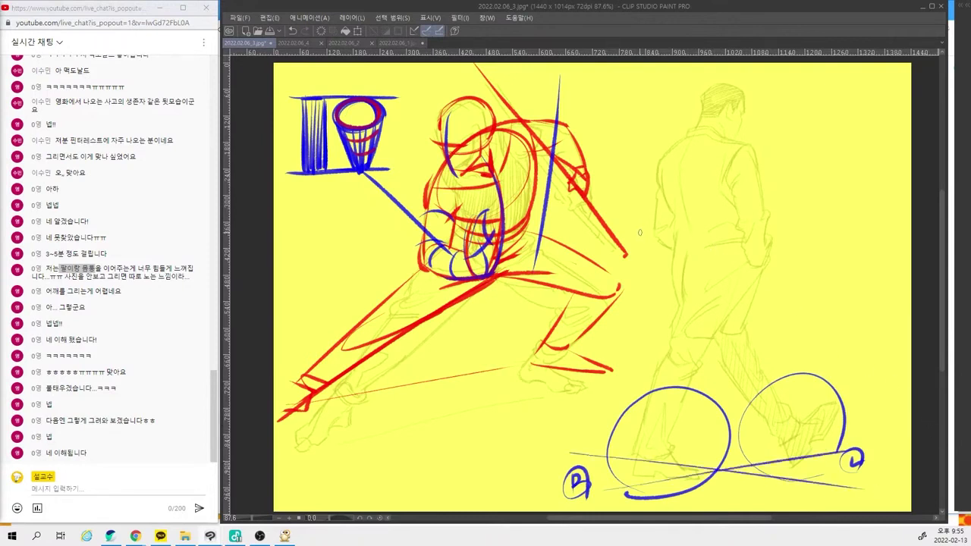
Draw blue tilt lines across the walking man's waist, coat hem and lower front leg.
drag(640, 231, 796, 218)
drag(643, 332, 768, 333)
drag(621, 446, 763, 454)
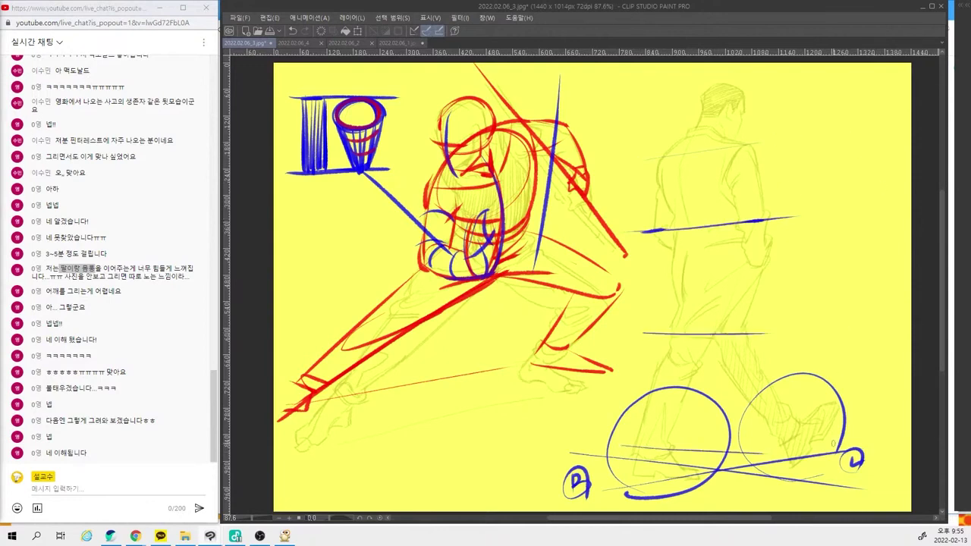
drag(643, 331, 762, 327)
Draw slanted blue tilt lines across the walking man's shoulders and head, and circle both feet again.
drag(651, 160, 758, 139)
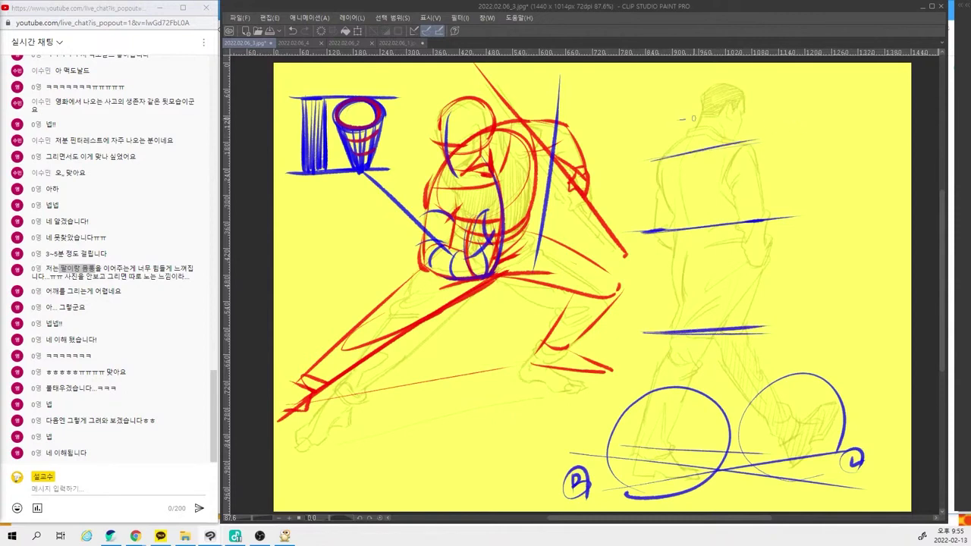
drag(680, 119, 757, 110)
key(ctrl+z)
drag(652, 160, 758, 141)
drag(691, 119, 754, 110)
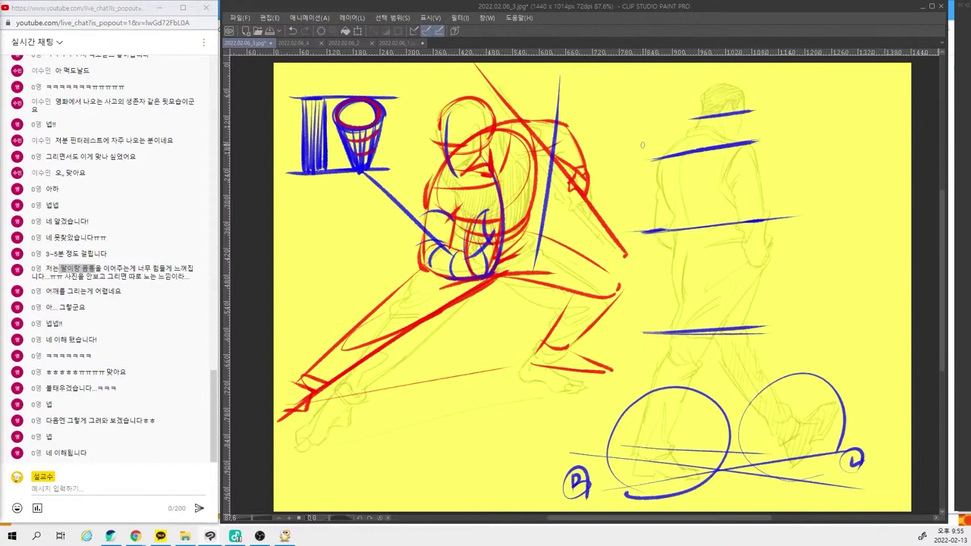
drag(650, 142, 743, 107)
key(ctrl+z)
key(ctrl+z)
drag(676, 118, 753, 103)
key(ctrl+z)
drag(681, 119, 744, 106)
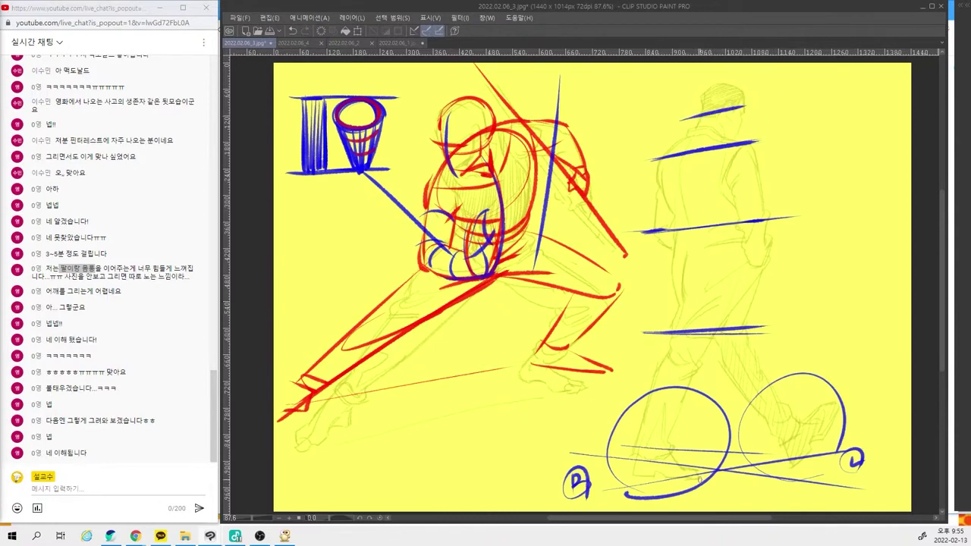
drag(663, 490, 715, 415)
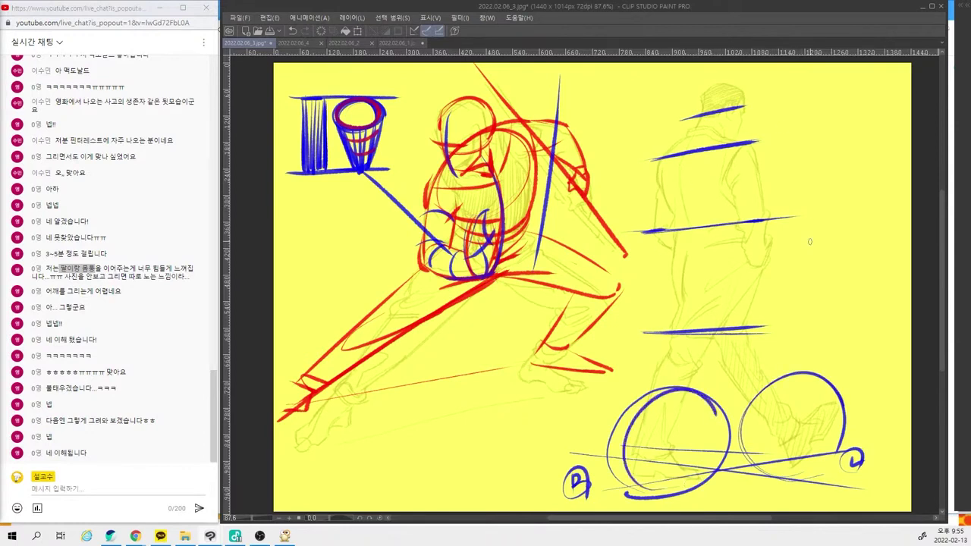
Try to lasso and delete the walking man's annotations, and clear the whole correction overlay from the page.
key(m)
mouse_move(874, 490)
mouse_down()
mouse_move(650, 284)
mouse_move(616, 215)
mouse_move(823, 108)
mouse_move(872, 470)
mouse_up()
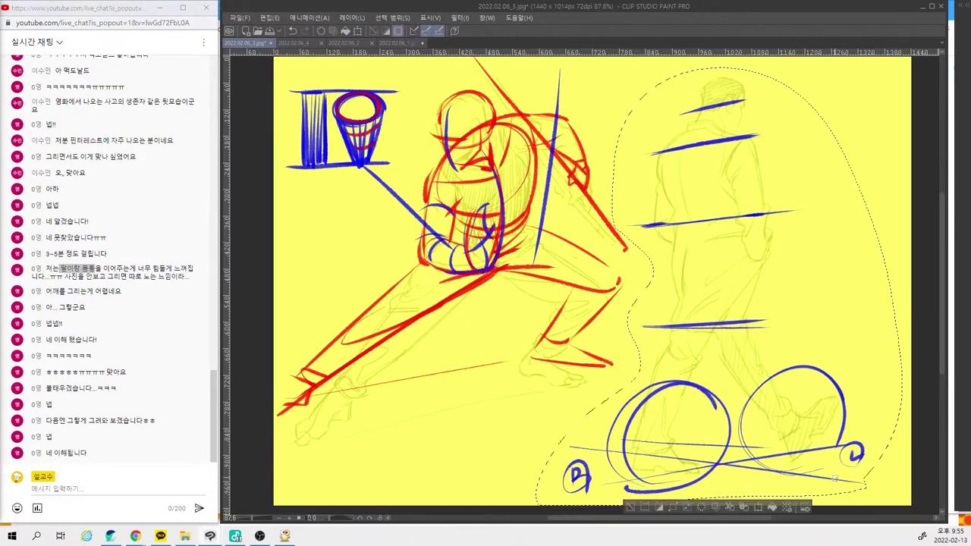
key(Delete)
key(ctrl+z)
key(ctrl+z)
key(p)
key(Delete)
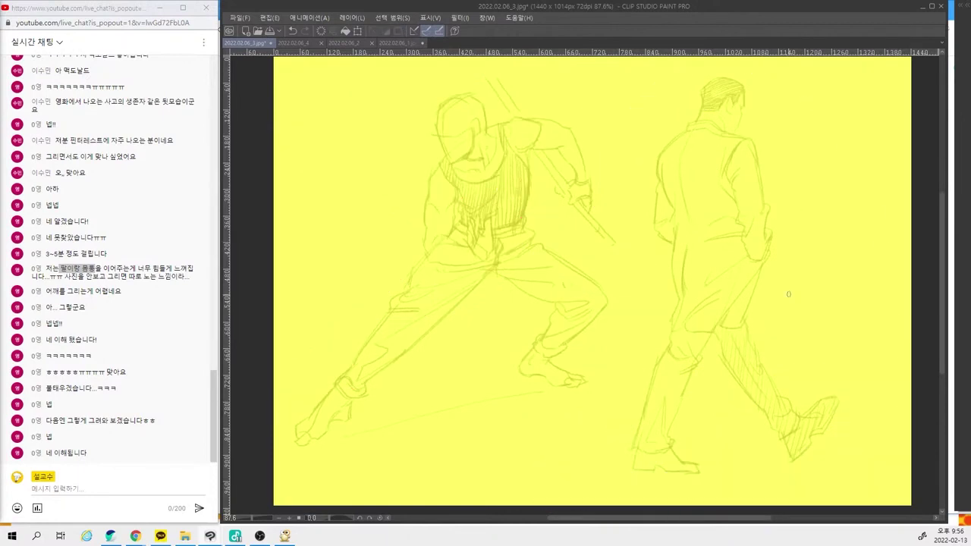
Circle the walking man's upper body, undo it, and mark ovals over the sleeves, coat hem, knee, shin and rear thigh.
drag(657, 252, 700, 280)
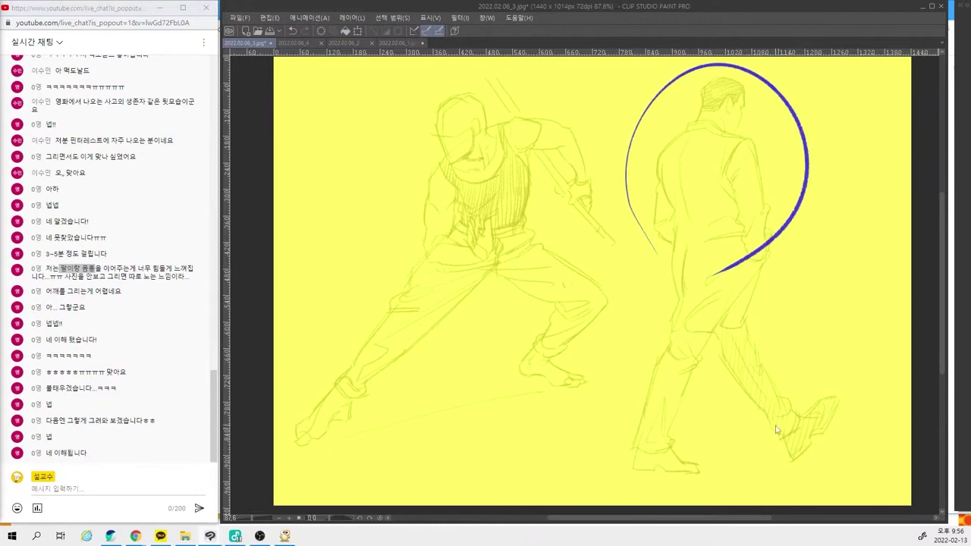
key(ctrl+z)
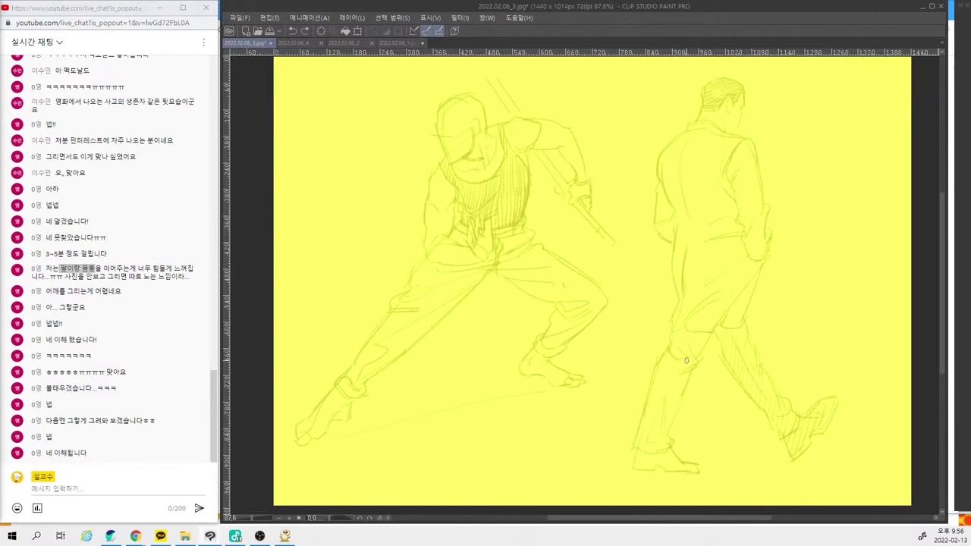
mouse_move(680, 371)
mouse_down()
mouse_move(694, 341)
mouse_move(664, 371)
mouse_up()
mouse_move(642, 449)
mouse_down()
mouse_move(645, 411)
mouse_move(651, 452)
mouse_up()
drag(659, 229, 670, 226)
drag(734, 240, 747, 232)
mouse_move(729, 178)
mouse_down()
mouse_move(734, 168)
mouse_move(736, 179)
mouse_up()
drag(686, 320, 713, 301)
drag(743, 375, 765, 369)
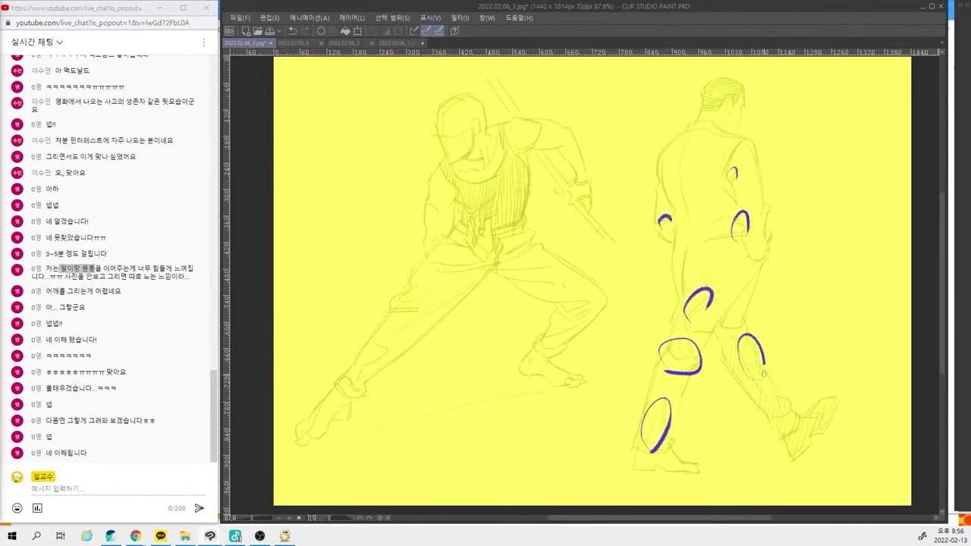
Undo all the blue ovals on the walking man.
key(ctrl+z)
key(ctrl+z)
key(ctrl+z)
key(ctrl+z)
key(ctrl+z)
key(ctrl+z)
key(ctrl+z)
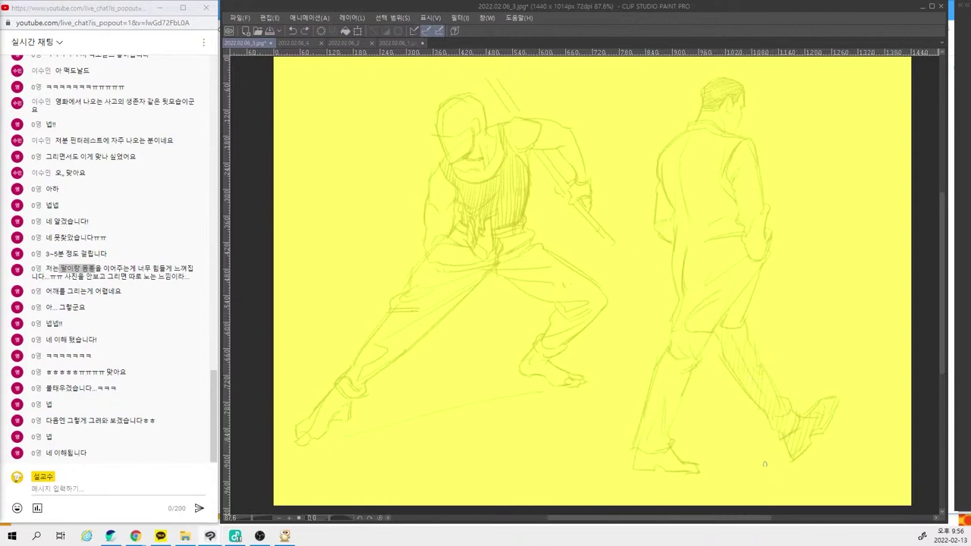
Draw blue clothing contours and crease marks along both sleeves, the coat hem and the front trouser leg of the walking man.
mouse_move(657, 168)
mouse_down()
mouse_move(649, 189)
mouse_move(680, 248)
mouse_up()
drag(654, 229, 673, 224)
drag(735, 182, 760, 270)
drag(745, 231, 758, 203)
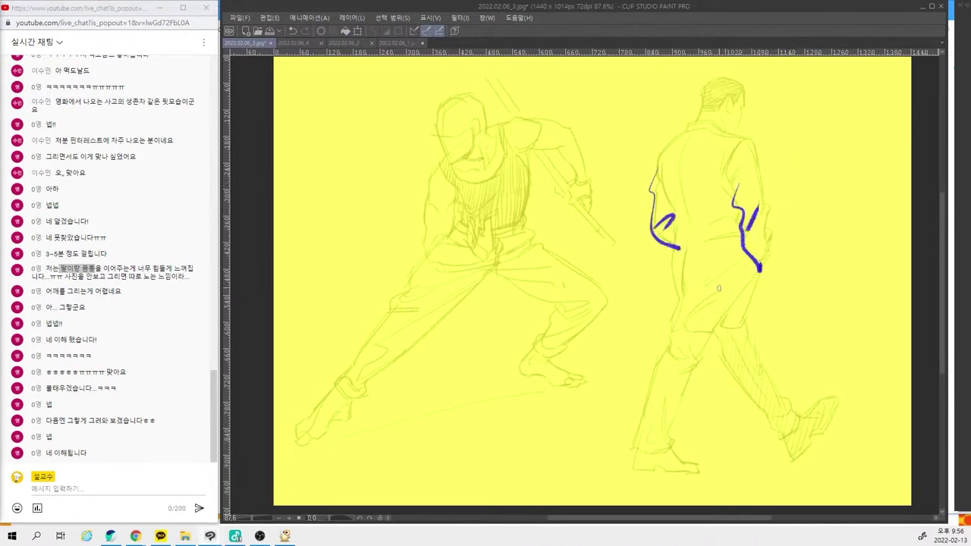
mouse_move(672, 327)
mouse_down()
mouse_move(724, 307)
mouse_move(737, 283)
mouse_move(686, 314)
mouse_move(667, 343)
mouse_move(627, 460)
mouse_move(694, 361)
mouse_move(686, 368)
mouse_up()
drag(651, 443, 663, 446)
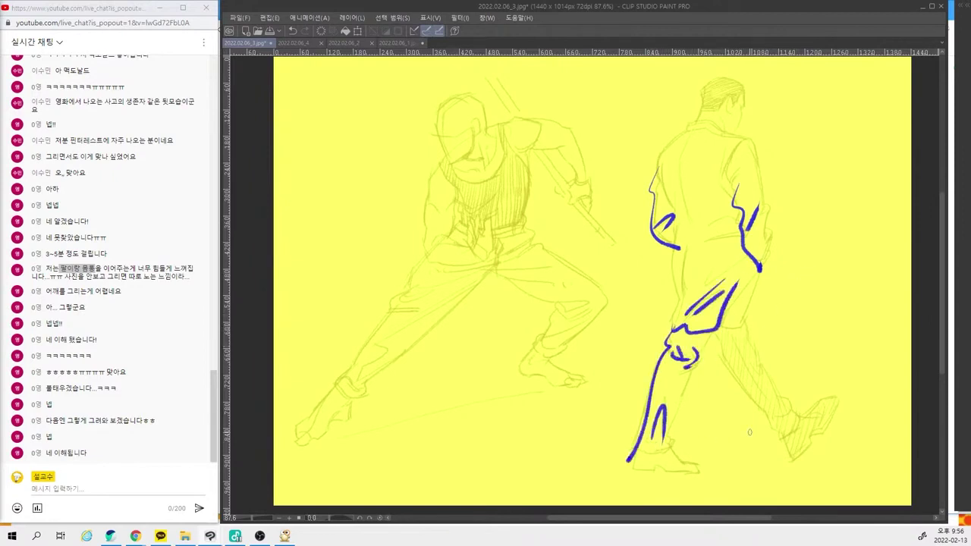
Undo all the blue clothing contours and crease marks on the walking man.
key(ctrl+z)
key(ctrl+z)
key(ctrl+z)
key(ctrl+z)
key(ctrl+z)
key(ctrl+z)
key(ctrl+z)
key(ctrl+z)
key(ctrl+z)
key(ctrl+z)
key(ctrl+z)
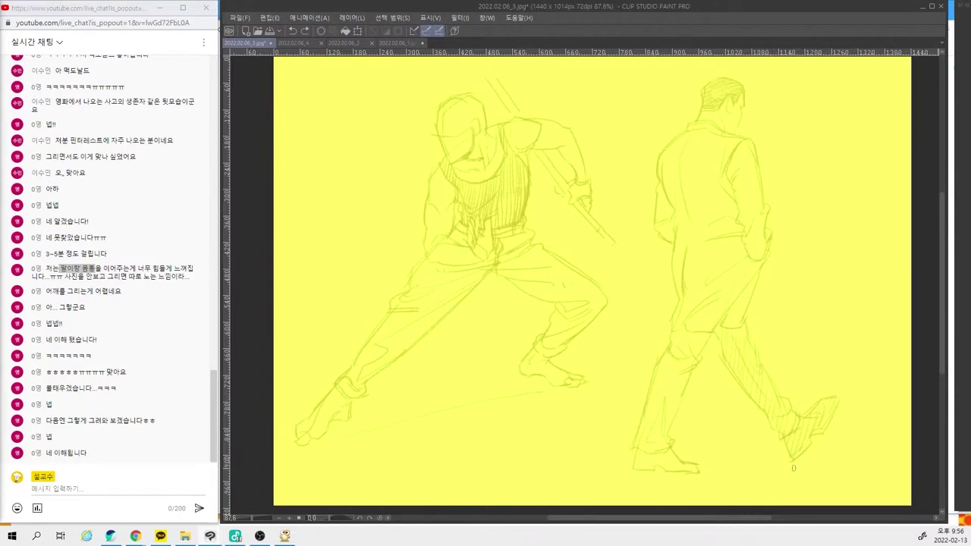
Draw two thin crossing ground guide lines through the walking man's front and rear feet.
drag(626, 442, 823, 475)
key(ctrl+z)
drag(607, 444, 811, 480)
drag(609, 486, 901, 442)
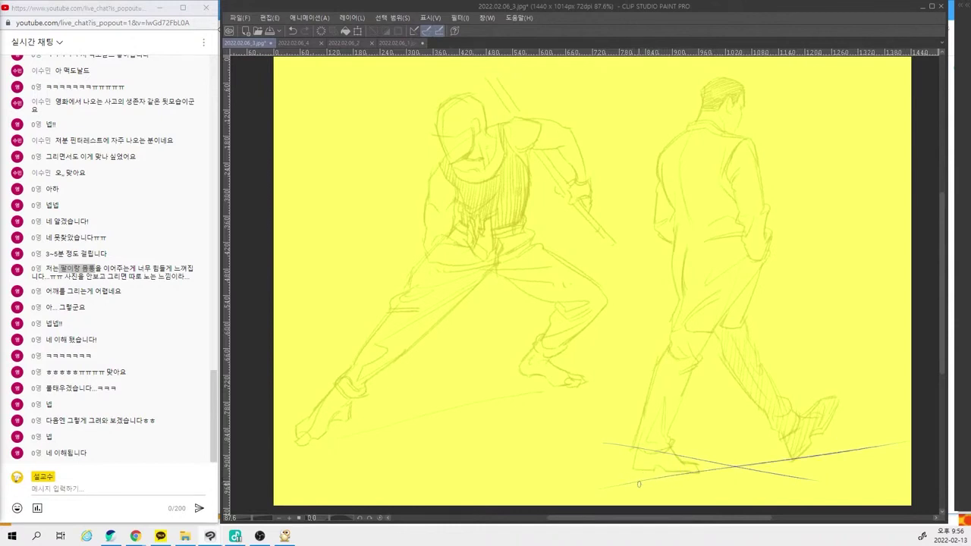
Try out blue direction strokes for the front shoe's heel and sole along the ground guides.
drag(635, 483, 697, 481)
key(ctrl+z)
key(ctrl+z)
mouse_move(632, 452)
mouse_down()
mouse_move(657, 472)
mouse_move(706, 475)
mouse_up()
key(ctrl+z)
key(ctrl+z)
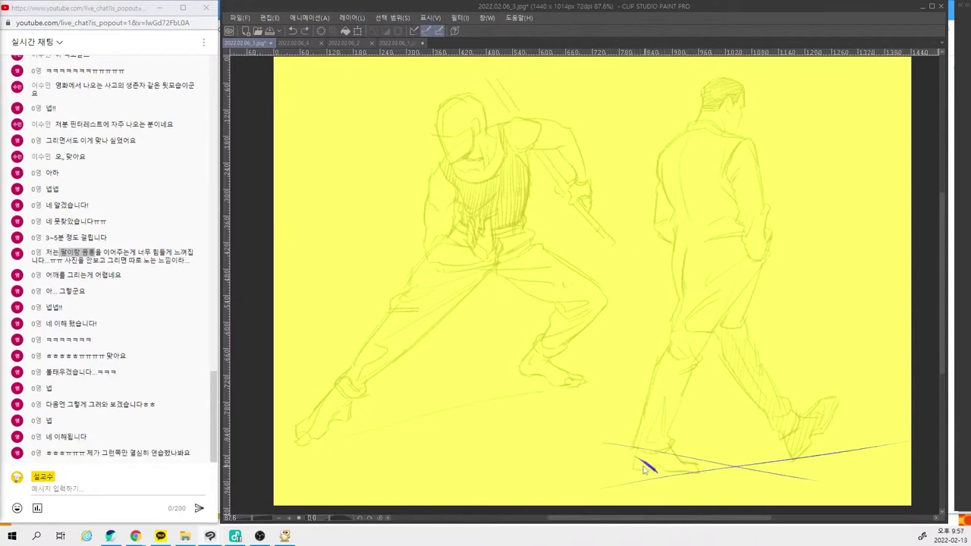
mouse_move(629, 458)
mouse_down()
mouse_move(650, 474)
mouse_move(706, 473)
mouse_up()
Sketch blue flow curves down the front thigh and shin, try them along the other side of the leg, and undo them.
drag(698, 259, 664, 351)
drag(657, 361, 638, 443)
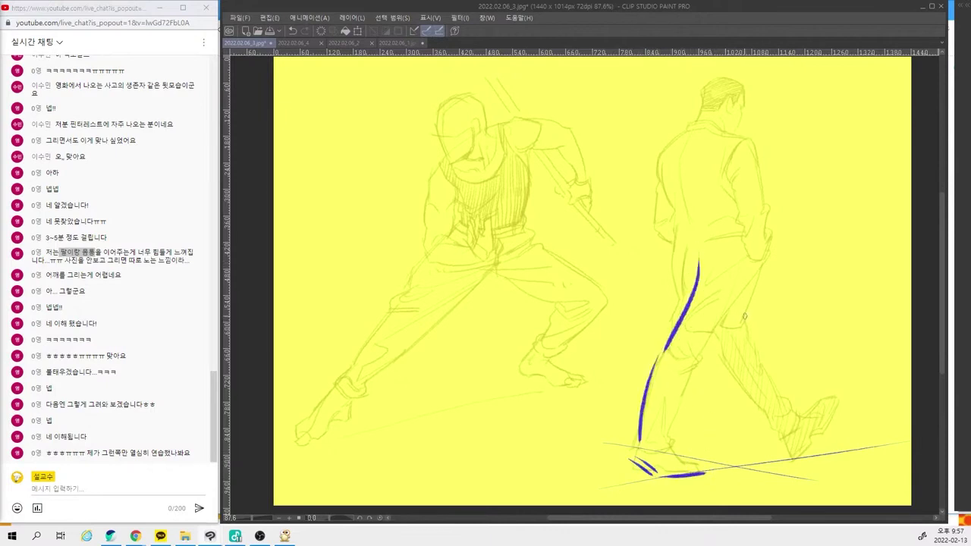
drag(746, 252, 734, 336)
key(ctrl+z)
key(ctrl+z)
key(ctrl+z)
drag(748, 254, 668, 444)
mouse_move(702, 285)
mouse_down()
mouse_move(659, 358)
mouse_move(641, 443)
mouse_up()
key(ctrl+z)
key(ctrl+z)
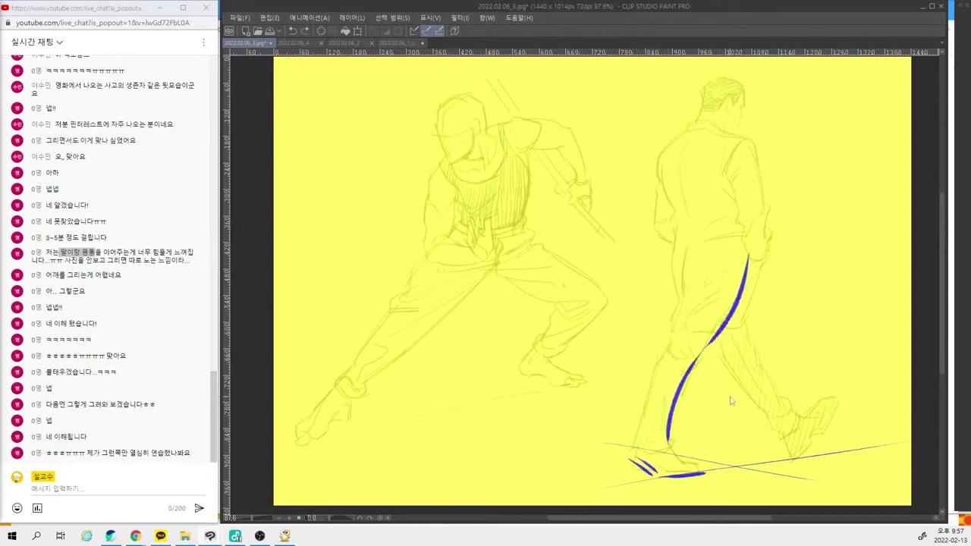
key(ctrl+z)
key(ctrl+z)
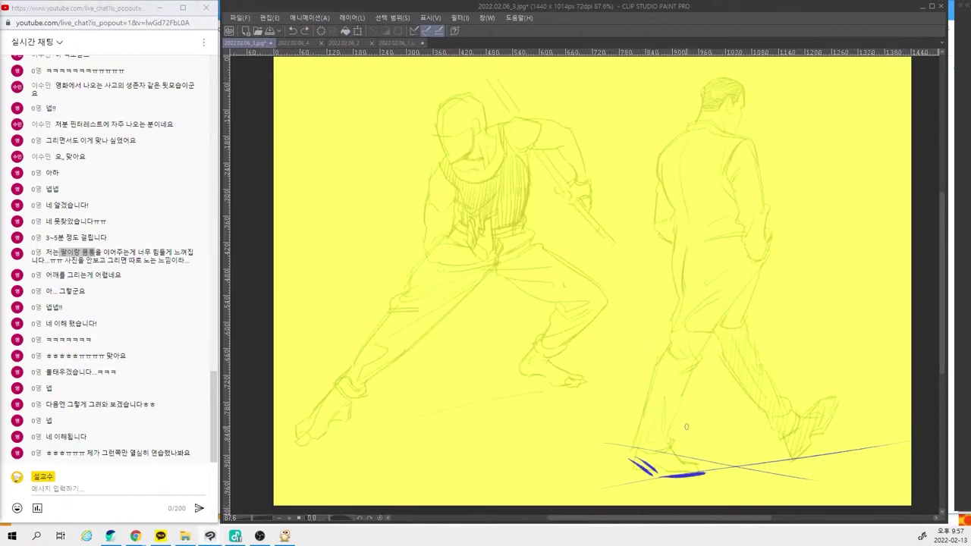
Mark the back of the front heel in blue, and circle the calf and undo the circle.
drag(640, 440, 634, 462)
key(ctrl+z)
drag(649, 395, 673, 358)
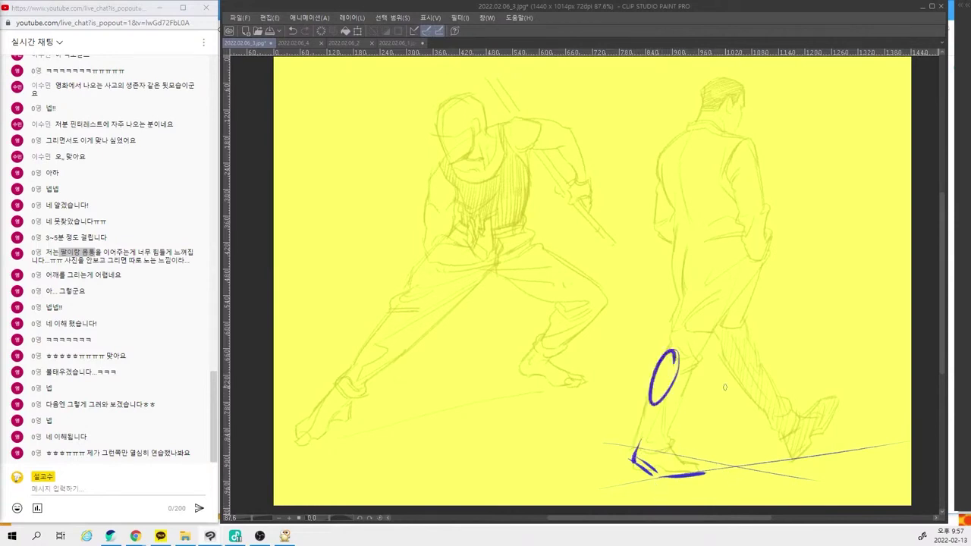
key(ctrl+z)
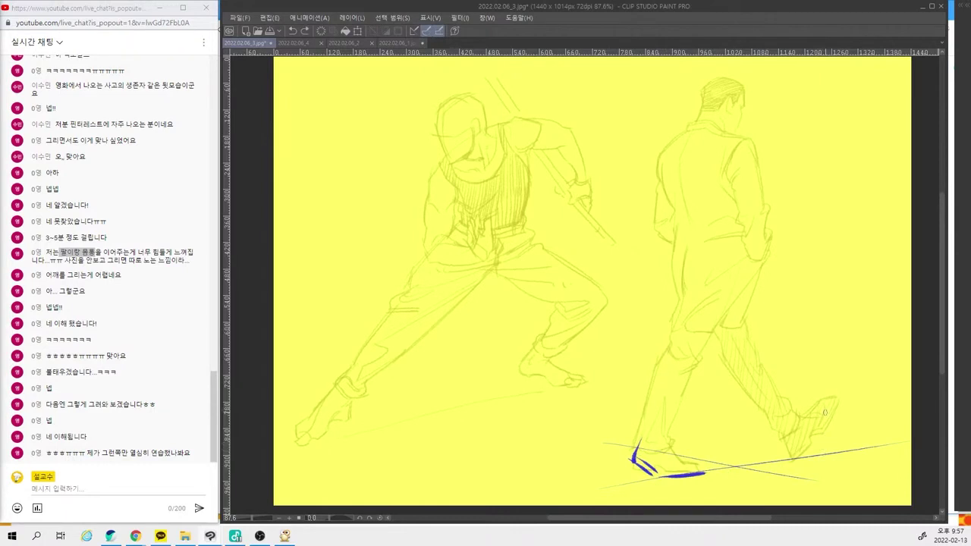
Mark the buttock curves and a straight line down the rear leg, and undo them together with the front foot marks.
mouse_move(690, 241)
mouse_down()
mouse_move(683, 292)
mouse_move(809, 472)
mouse_up()
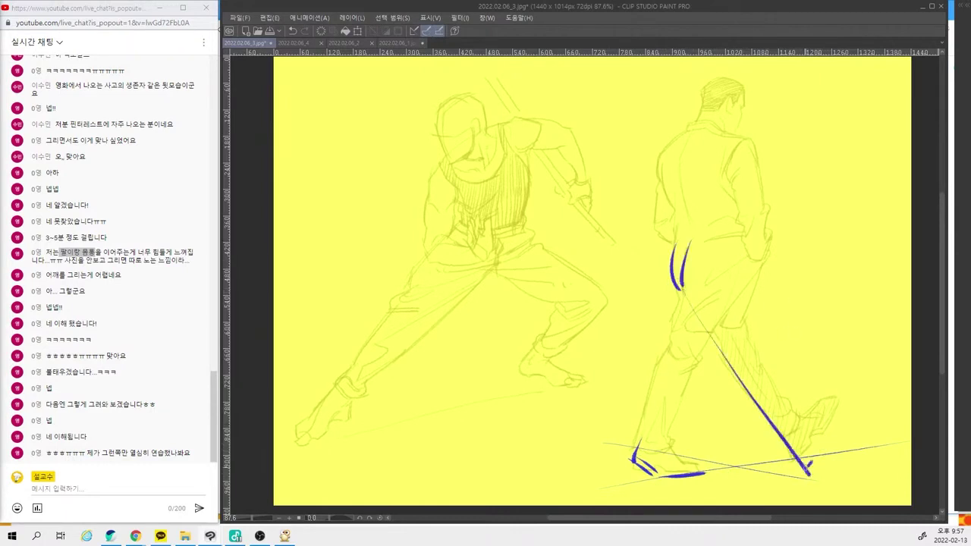
key(ctrl+z)
key(ctrl+z)
key(ctrl+z)
key(ctrl+z)
key(ctrl+z)
key(ctrl+z)
key(ctrl+z)
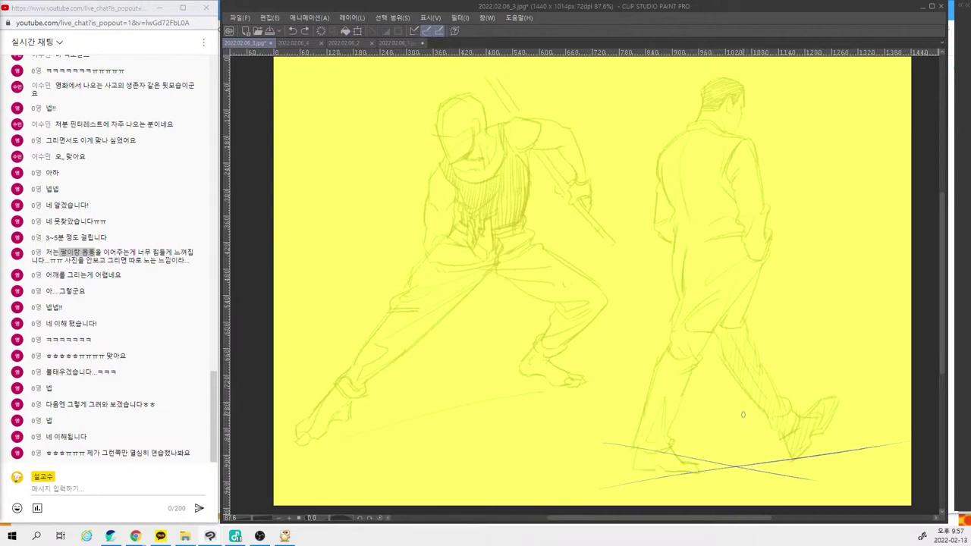
Mark the directions of the front and rear feet with short blue strokes.
mouse_move(656, 448)
mouse_down()
mouse_move(717, 468)
mouse_move(763, 452)
mouse_move(797, 414)
mouse_up()
key(ctrl+z)
key(ctrl+z)
Draw thin blue tilt lines across the walking man's waist, shoulders and head.
drag(657, 242, 763, 226)
drag(649, 161, 760, 132)
key(ctrl+z)
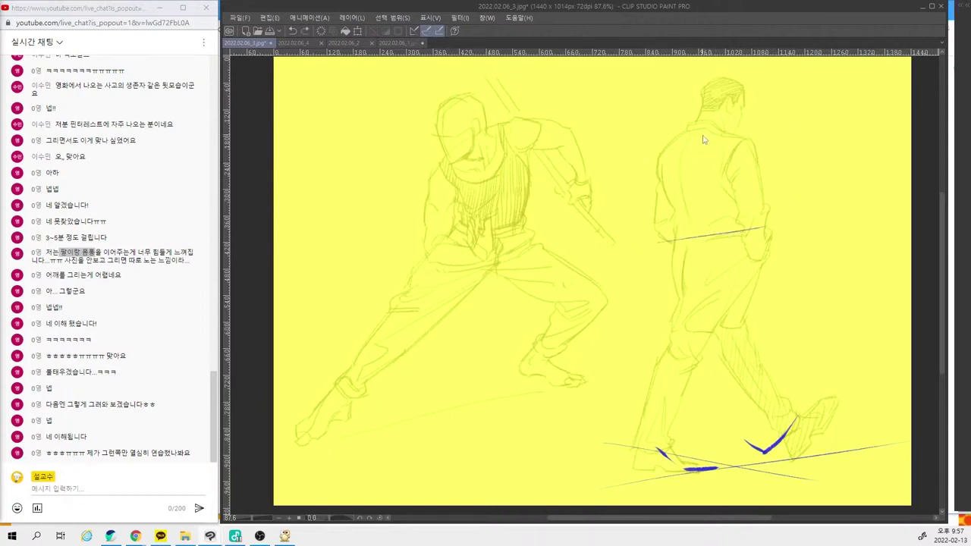
drag(678, 153, 765, 130)
drag(716, 111, 743, 104)
Draw a blue tilt line across the knees and redraw the ground guide lines under both feet.
drag(631, 339, 779, 330)
key(ctrl+z)
drag(625, 351, 770, 346)
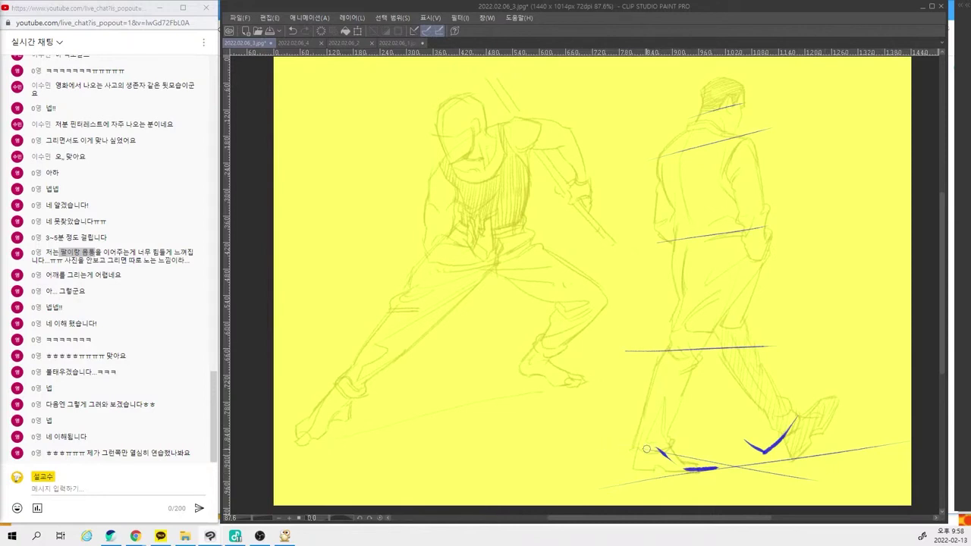
drag(652, 452, 835, 484)
drag(751, 461, 834, 470)
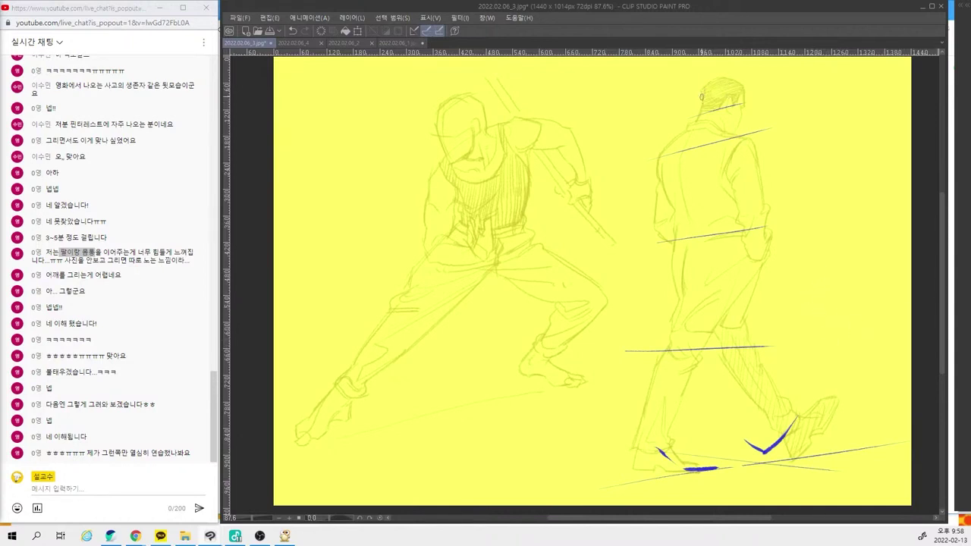
Redraw the walking man's head, ear, jaw and collar in red over the sketch.
drag(703, 84, 694, 127)
key(ctrl+z)
mouse_move(703, 87)
mouse_down()
mouse_move(694, 129)
mouse_move(714, 80)
mouse_move(742, 86)
mouse_move(734, 133)
mouse_move(732, 113)
mouse_move(719, 111)
mouse_up()
mouse_move(719, 111)
mouse_down()
mouse_move(700, 116)
mouse_move(732, 108)
mouse_move(715, 119)
mouse_move(736, 127)
mouse_up()
key(ctrl+z)
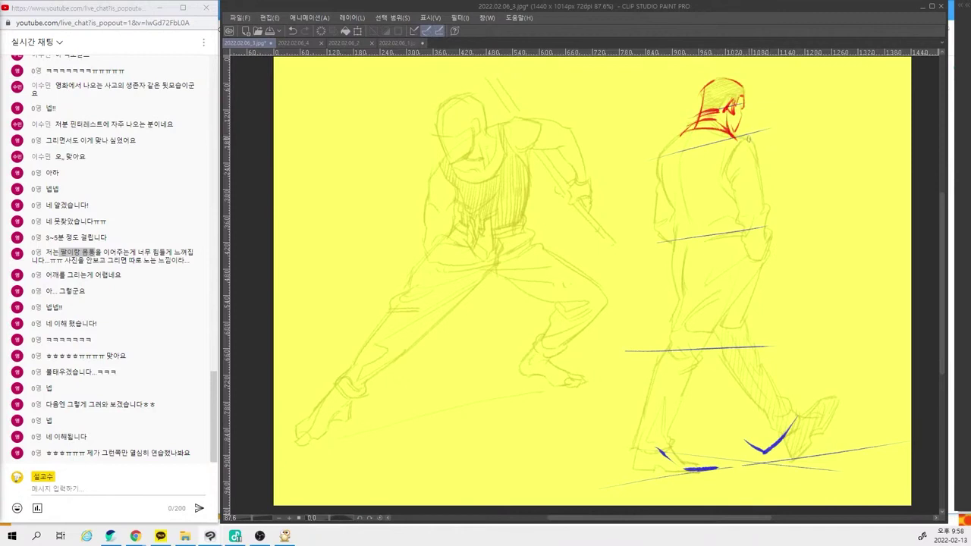
Draw the shoulders, back contour, coat side and upper sleeve of the walking man in red.
drag(731, 136, 751, 142)
mouse_move(692, 130)
mouse_down()
mouse_move(660, 163)
mouse_move(687, 211)
mouse_up()
mouse_move(659, 157)
mouse_down()
mouse_move(654, 183)
mouse_move(673, 215)
mouse_move(677, 296)
mouse_up()
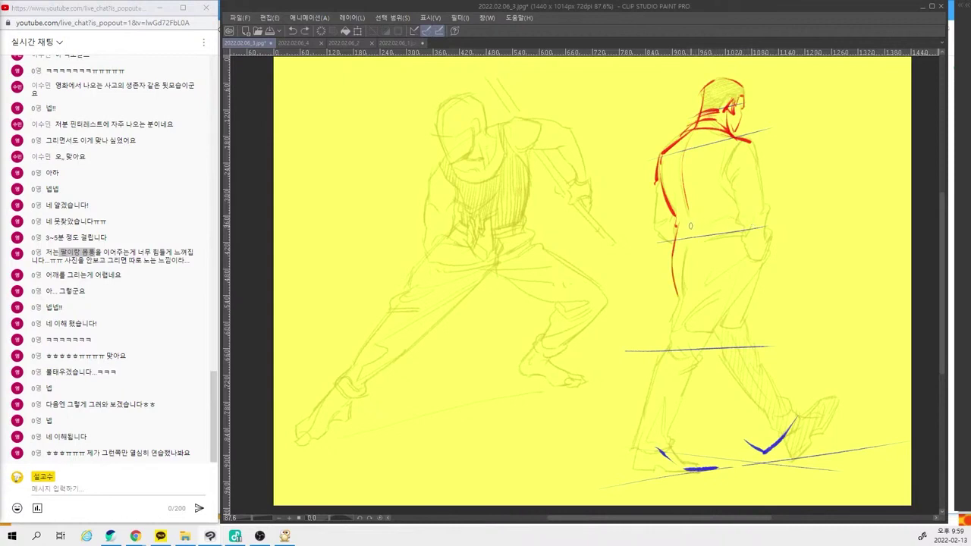
drag(720, 224, 746, 231)
mouse_move(741, 142)
mouse_down()
mouse_move(726, 171)
mouse_move(743, 227)
mouse_move(760, 167)
mouse_move(771, 210)
mouse_up()
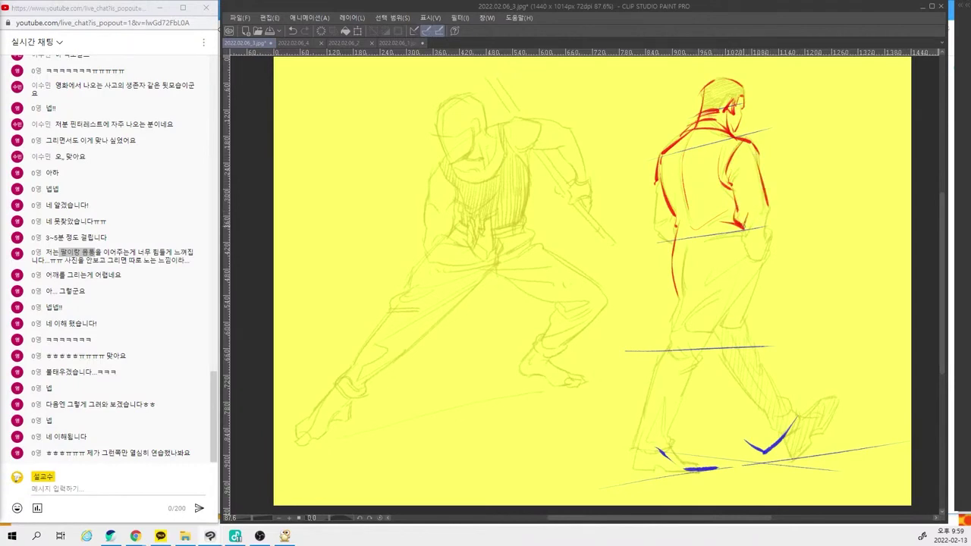
Draw the far elbow, sleeve creases and the forearm entering the pocket in red.
drag(764, 197, 770, 215)
drag(751, 210, 742, 237)
drag(741, 206, 733, 222)
mouse_move(744, 230)
mouse_down()
mouse_move(762, 257)
mouse_move(752, 274)
mouse_up()
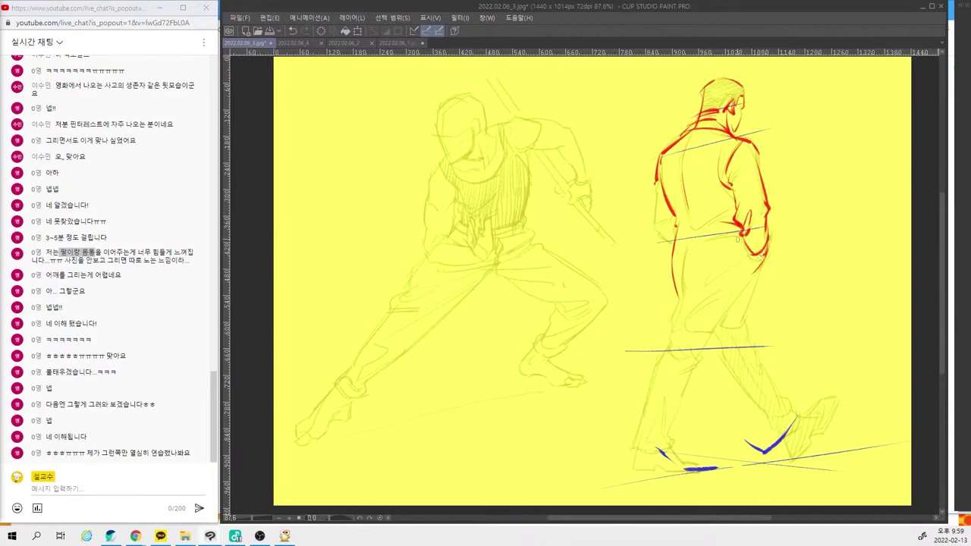
Draw the coat's lower back contour, hem, front edge and diagonal fold in red.
mouse_move(685, 258)
mouse_down()
mouse_move(666, 338)
mouse_move(743, 326)
mouse_up()
key(ctrl+z)
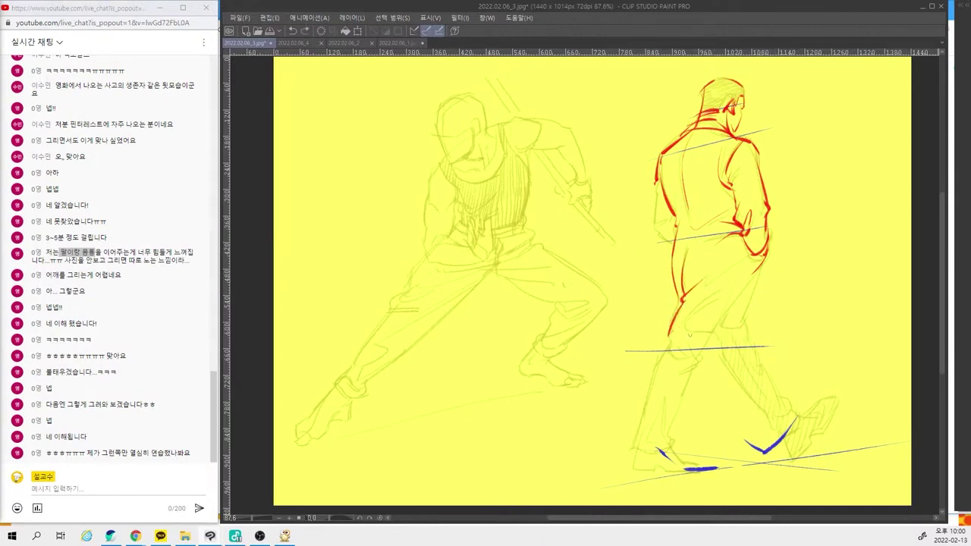
drag(669, 335, 728, 334)
drag(757, 278, 732, 341)
drag(751, 277, 713, 315)
key(ctrl+z)
drag(755, 273, 724, 311)
key(ctrl+z)
mouse_move(763, 261)
mouse_down()
mouse_move(745, 300)
mouse_move(731, 282)
mouse_up()
Outline the near sleeve, reinforce the far elbow in red, and erase the back end of the coat hem.
mouse_move(656, 188)
mouse_down()
mouse_move(650, 226)
mouse_move(662, 243)
mouse_move(676, 221)
mouse_up()
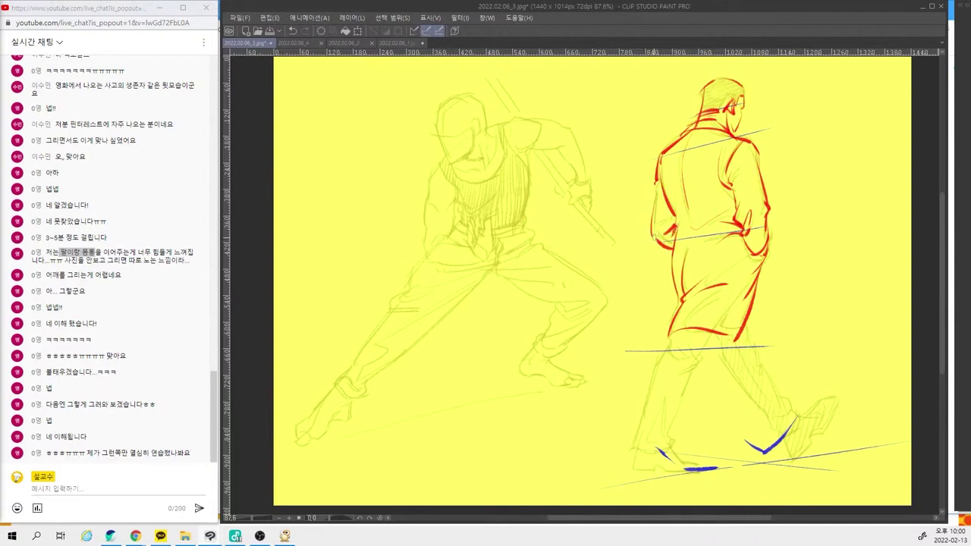
drag(764, 199, 768, 235)
drag(671, 330, 668, 341)
key(e)
mouse_move(685, 308)
mouse_down()
mouse_move(669, 338)
mouse_move(680, 331)
mouse_up()
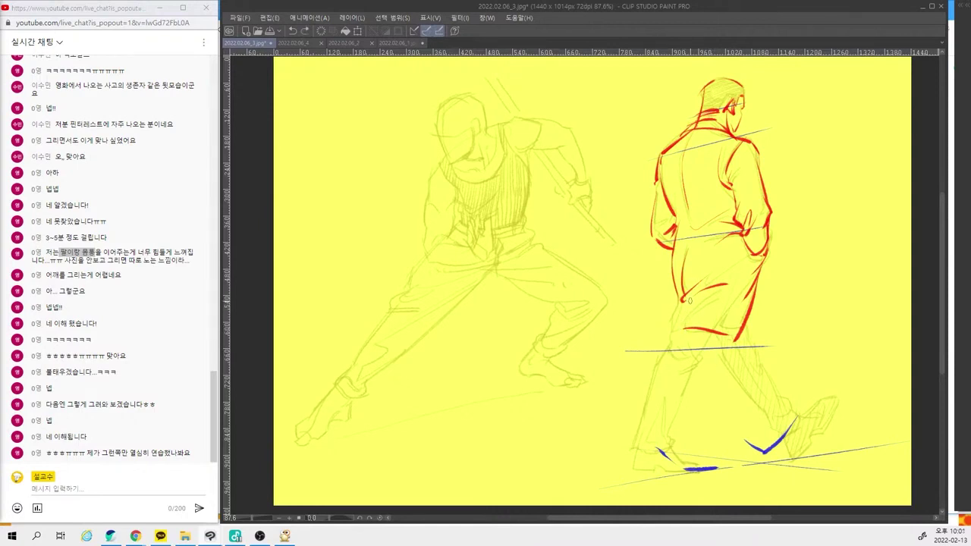
Draw the front knee folds, trouser leg and shoe in red, and clear the blue guide lines.
mouse_move(681, 322)
mouse_down()
mouse_move(673, 356)
mouse_move(699, 339)
mouse_move(693, 361)
mouse_up()
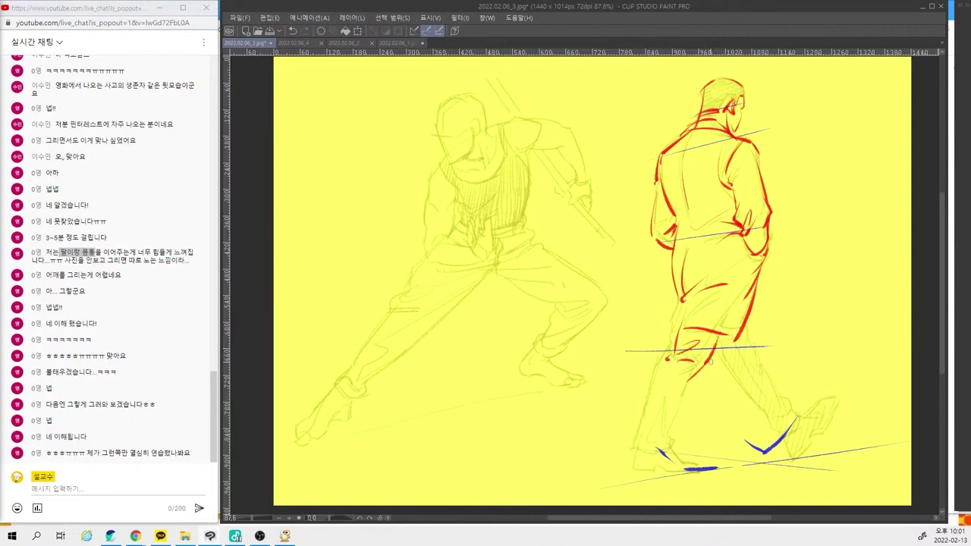
drag(697, 386, 672, 447)
mouse_move(669, 359)
mouse_down()
mouse_move(639, 445)
mouse_move(674, 463)
mouse_move(632, 460)
mouse_move(668, 477)
mouse_move(659, 475)
mouse_move(702, 469)
mouse_up()
mouse_move(639, 443)
mouse_down()
mouse_move(631, 461)
mouse_move(668, 481)
mouse_move(703, 469)
mouse_move(722, 476)
mouse_up()
key(Delete)
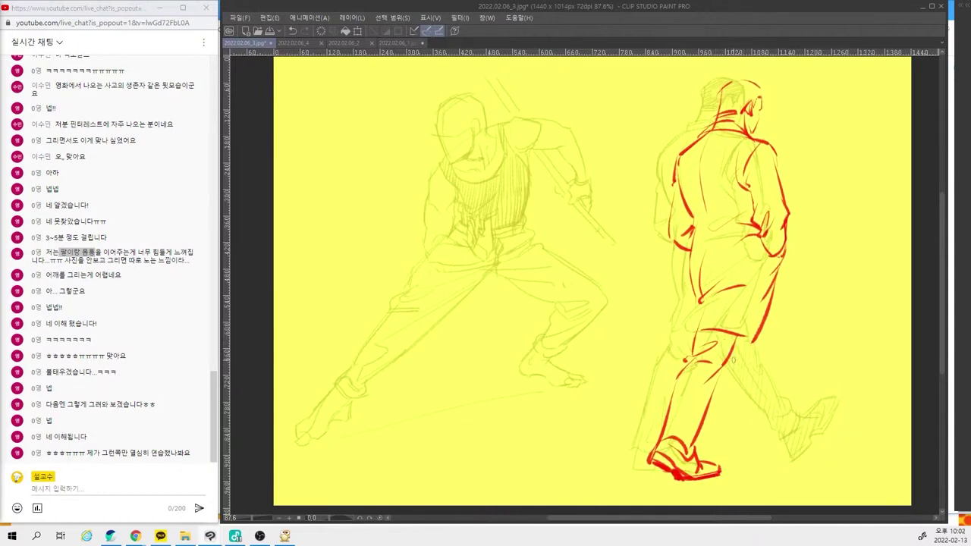
Draw the rear trouser leg and lifted shoe in red, and move the red figure back over the pencil sketch.
mouse_move(742, 342)
mouse_down()
mouse_move(744, 385)
mouse_move(771, 428)
mouse_up()
mouse_move(760, 350)
mouse_down()
mouse_move(789, 411)
mouse_move(779, 444)
mouse_move(813, 418)
mouse_up()
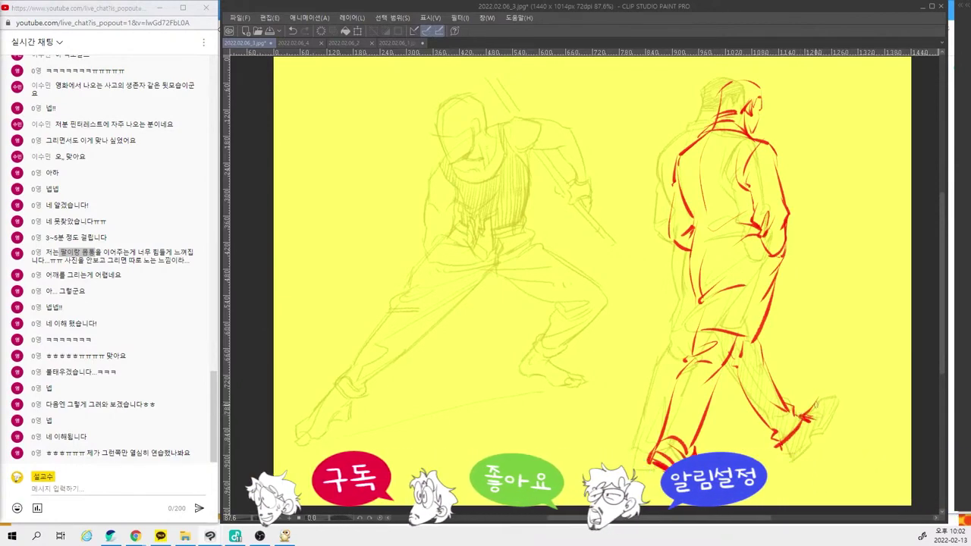
mouse_move(812, 432)
mouse_down()
mouse_move(803, 440)
mouse_move(828, 396)
mouse_move(815, 432)
mouse_up()
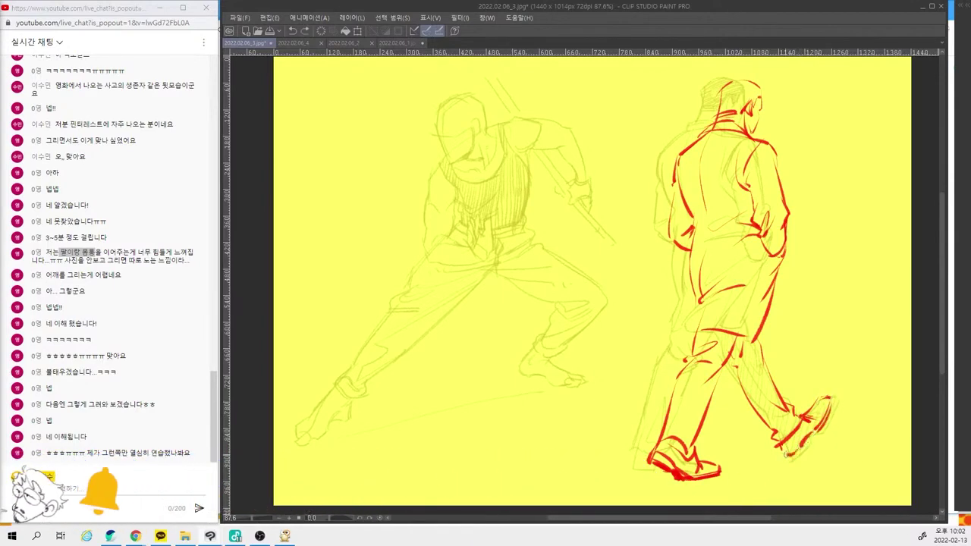
drag(805, 444, 793, 458)
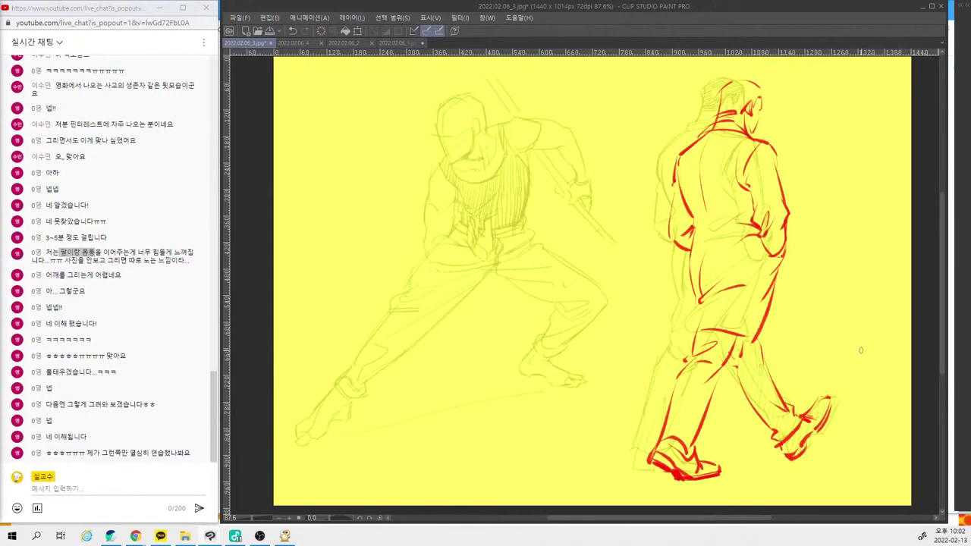
drag(770, 315, 753, 313)
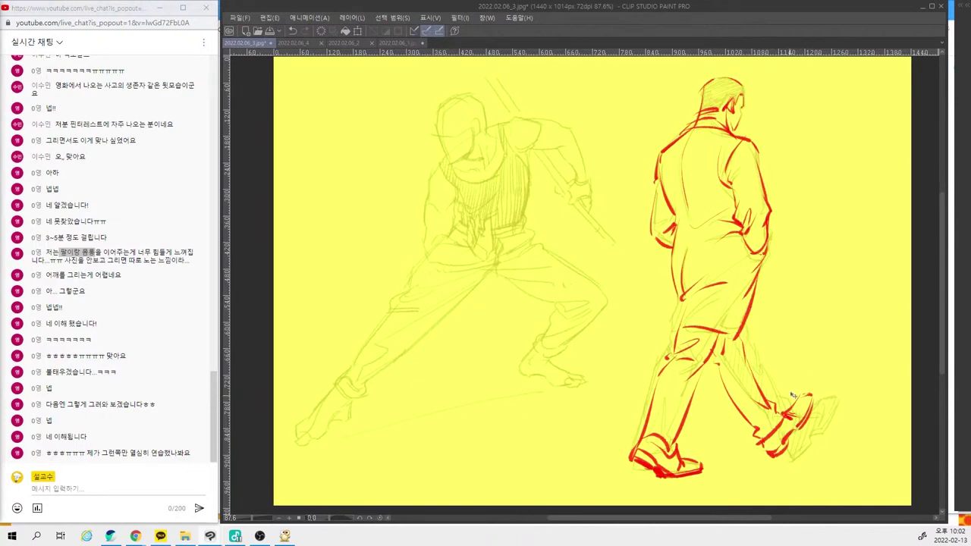
Lasso the red rear shoe, cut and paste it, and scale it down slightly.
mouse_move(824, 405)
mouse_down()
mouse_move(817, 380)
mouse_move(791, 395)
mouse_move(762, 460)
mouse_move(827, 402)
mouse_up()
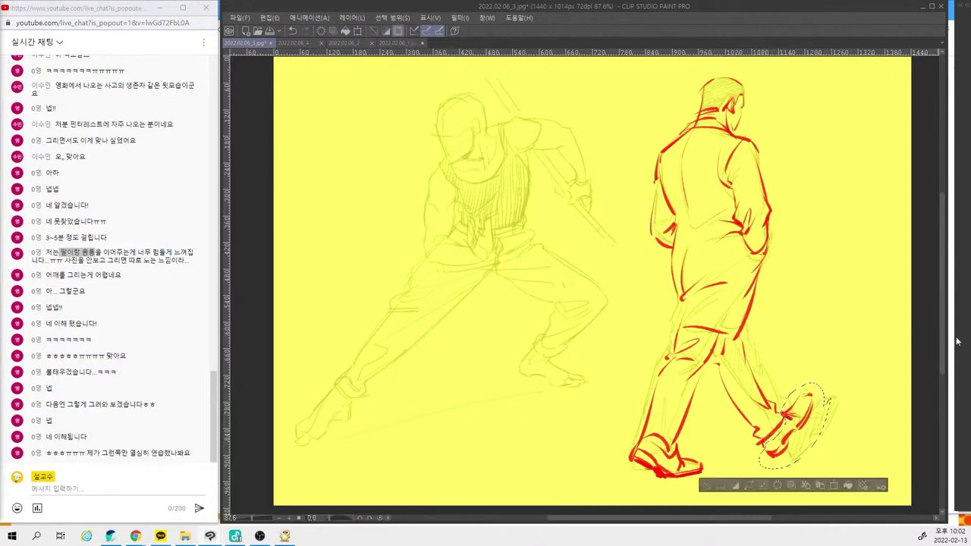
key(ctrl+x)
key(ctrl+v)
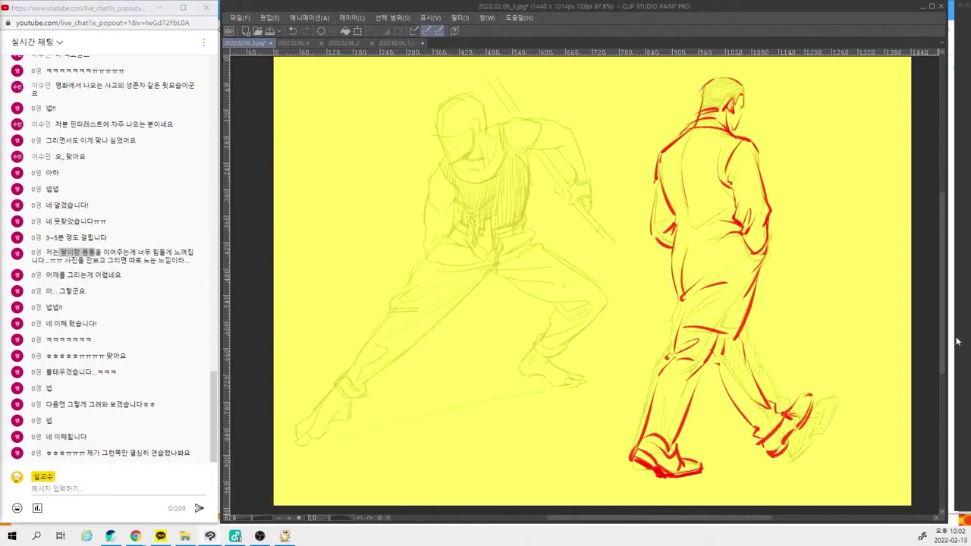
key(ctrl+t)
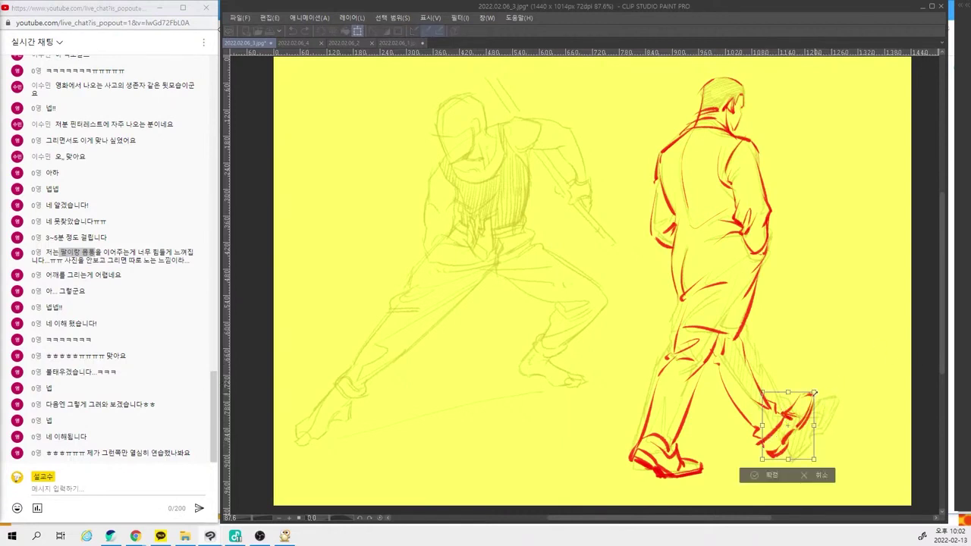
drag(814, 392, 809, 404)
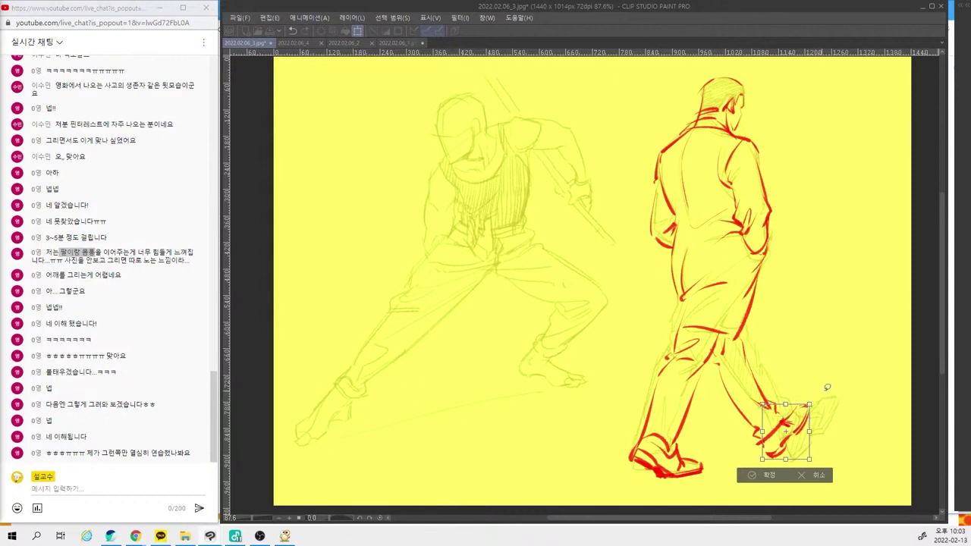
key(Return)
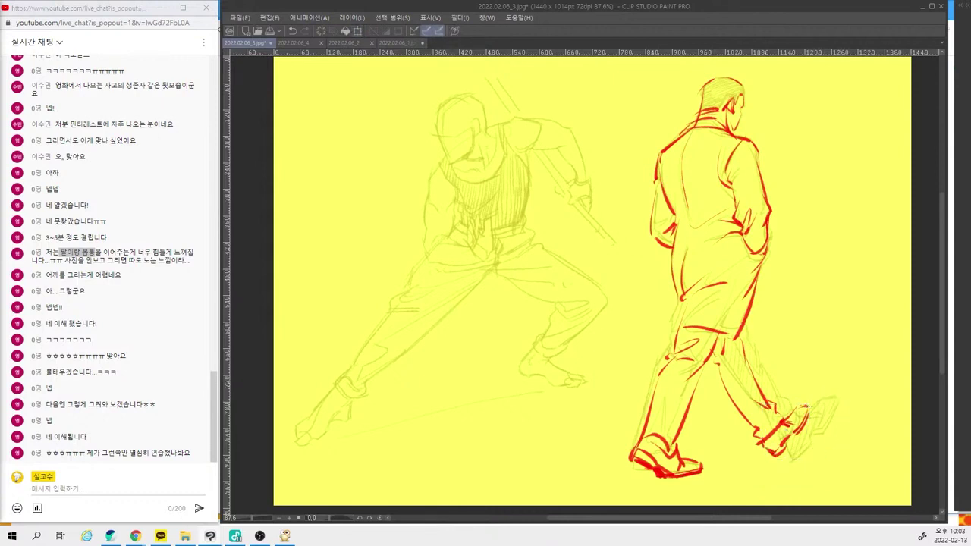
Compare the red drawing before and after the last change by repeatedly undoing and redoing it.
key(Delete)
key(ctrl+z)
key(ctrl+y)
key(ctrl+z)
key(ctrl+y)
key(ctrl+z)
key(ctrl+y)
key(ctrl+z)
Draw two crossing blue ground guide lines under the red figure's feet, retrying the first until its slope fits.
drag(634, 438, 805, 470)
key(ctrl+z)
drag(639, 447, 796, 469)
key(ctrl+z)
drag(644, 450, 822, 475)
key(ctrl+z)
drag(621, 444, 845, 472)
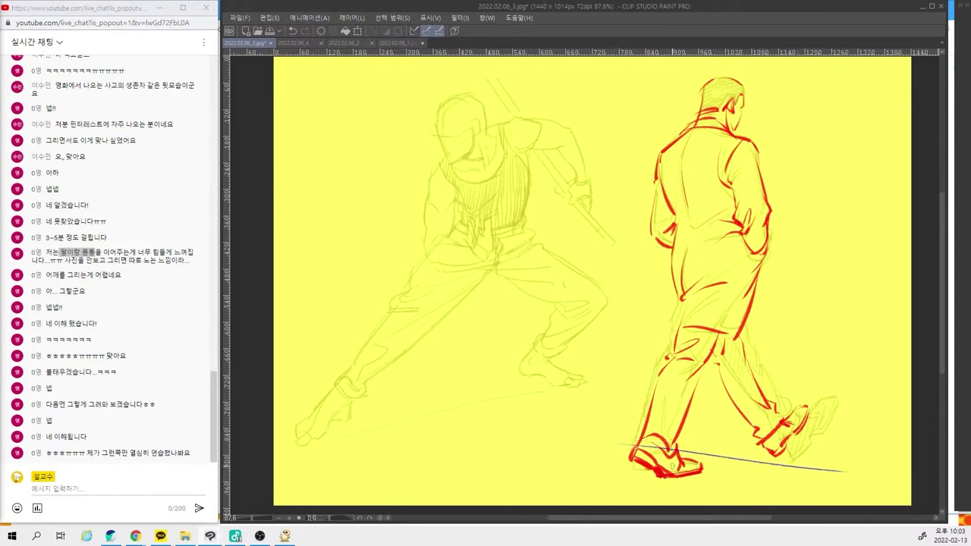
drag(616, 478, 810, 453)
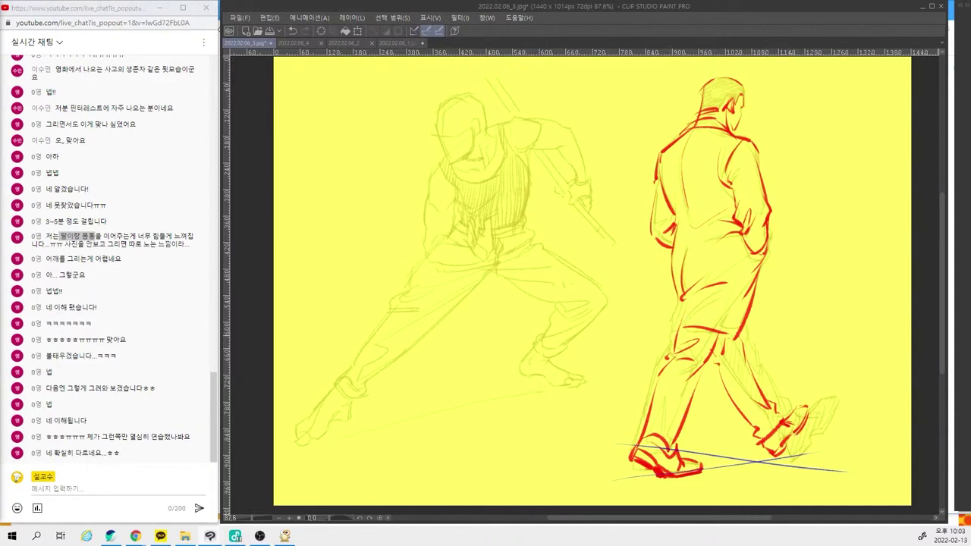
Draw blue tilt lines across the red figure's coat hem and waist, replacing the misplaced attempts.
drag(641, 339, 748, 336)
key(ctrl+z)
drag(634, 329, 766, 337)
key(ctrl+z)
drag(633, 260, 806, 244)
key(ctrl+z)
drag(628, 238, 796, 213)
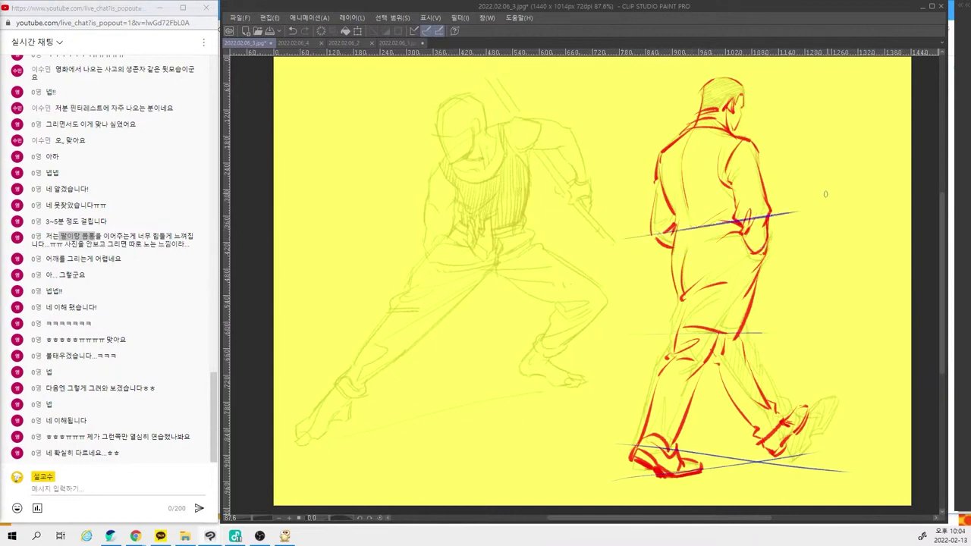
Draw a blue tilt line across the shoulders and a sweeping curve along the head and back.
drag(626, 158, 788, 124)
key(ctrl+z)
drag(627, 158, 768, 130)
drag(699, 75, 669, 229)
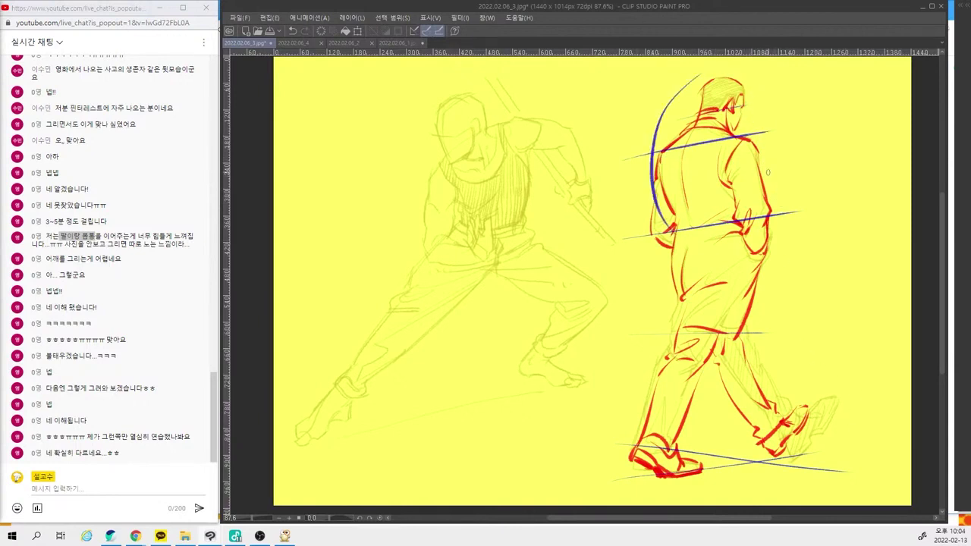
Draw a blue sweeping curve from the shoulder down to the planted foot, and compare the red figure with and without the blue guides.
mouse_move(766, 142)
mouse_down()
mouse_move(779, 237)
mouse_move(699, 449)
mouse_up()
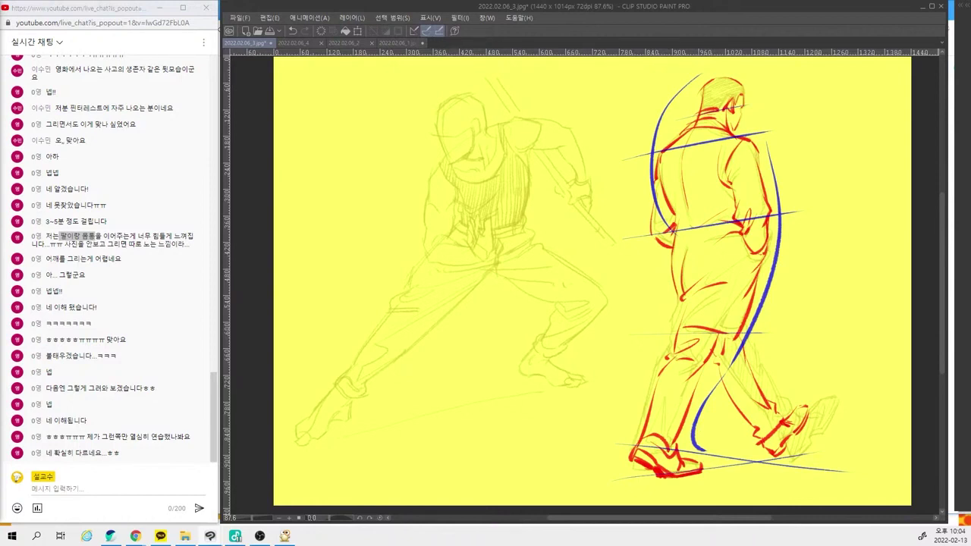
key(Delete)
key(ctrl+z)
key(ctrl+y)
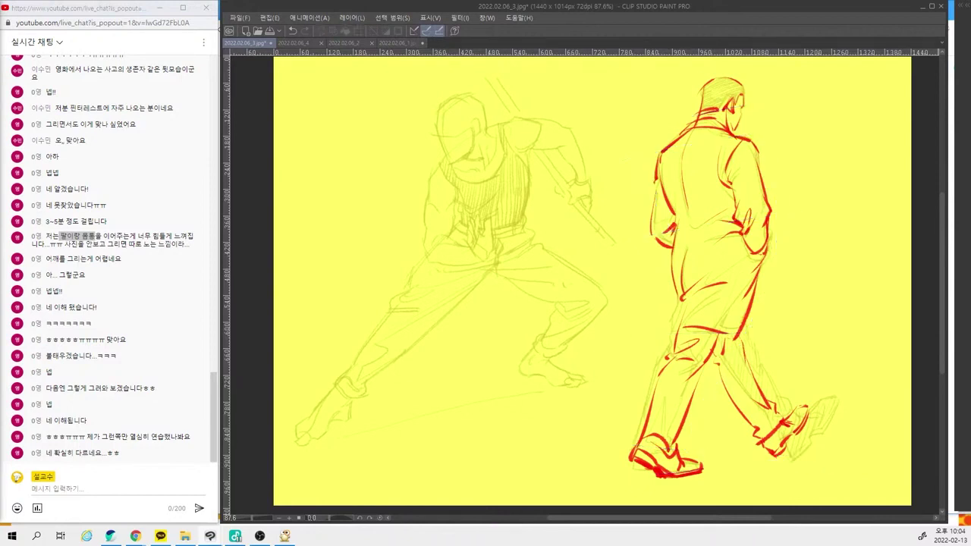
key(ctrl+z)
key(ctrl+y)
key(ctrl+z)
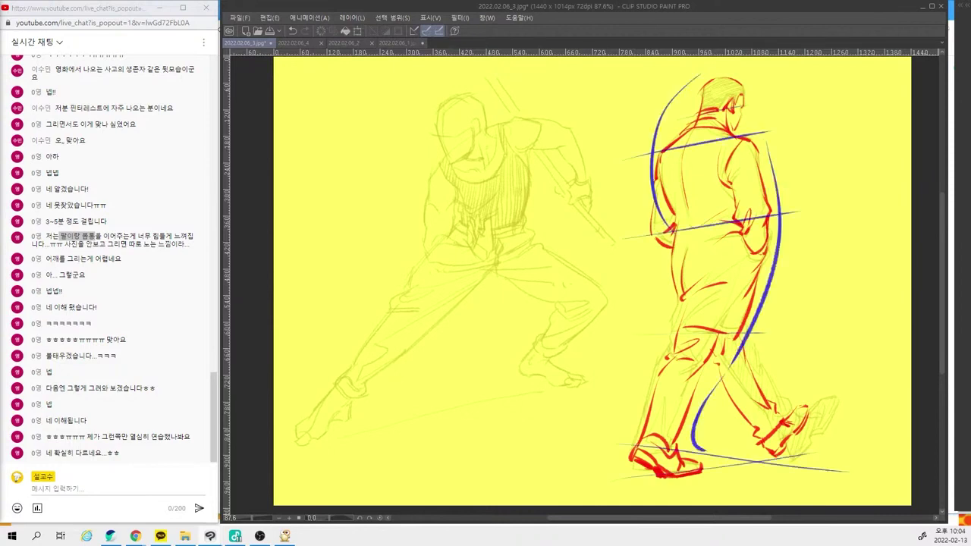
key(ctrl+y)
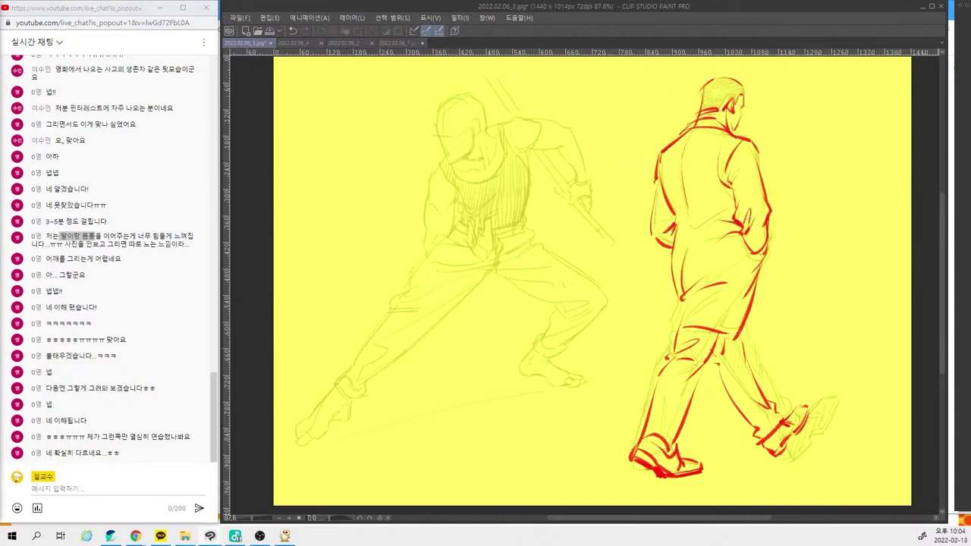
Compare the walking man's original pencil sketch with the red redraw by repeatedly hiding and showing the red lines.
key(ctrl+z)
key(ctrl+y)
key(ctrl+z)
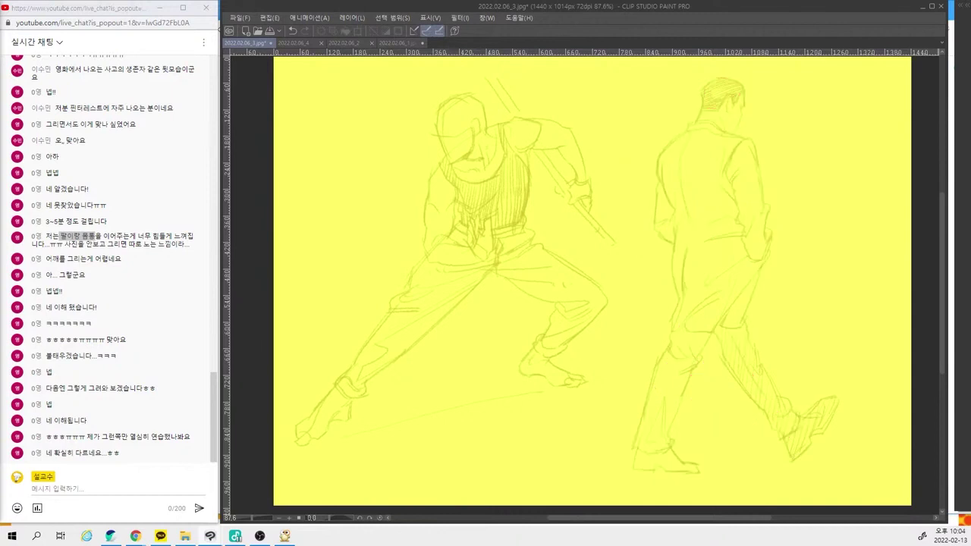
key(ctrl+y)
key(ctrl+z)
key(ctrl+y)
key(ctrl+z)
key(ctrl+y)
key(ctrl+z)
key(ctrl+y)
key(ctrl+a)
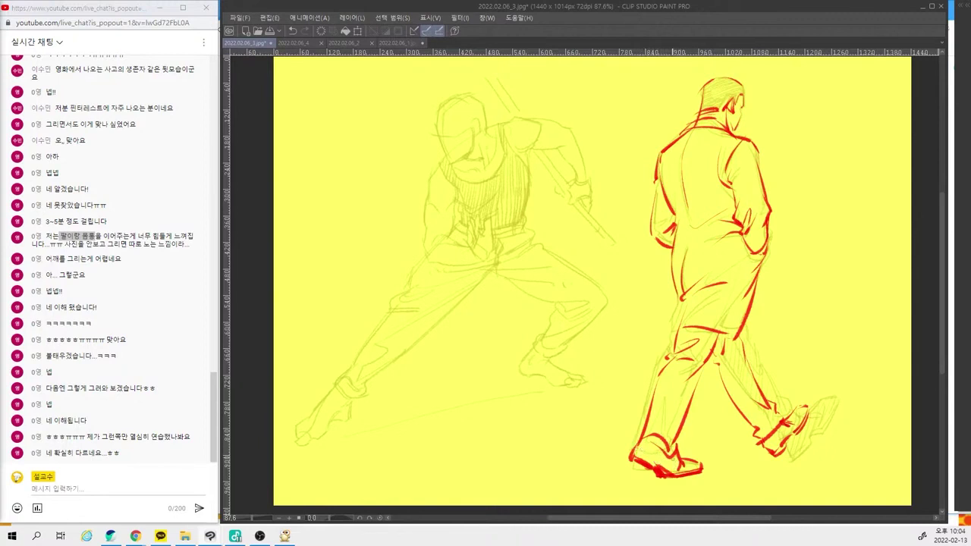
Thicken the red sole of the walking man's planted shoe and check the redraw against the bare sketch.
drag(703, 475, 657, 469)
key(Delete)
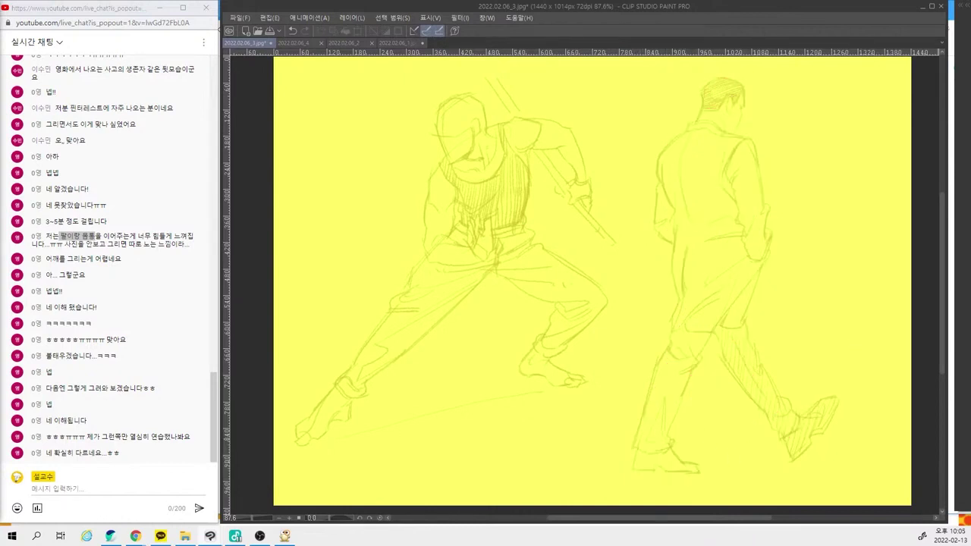
key(ctrl+z)
key(ctrl+y)
key(ctrl+z)
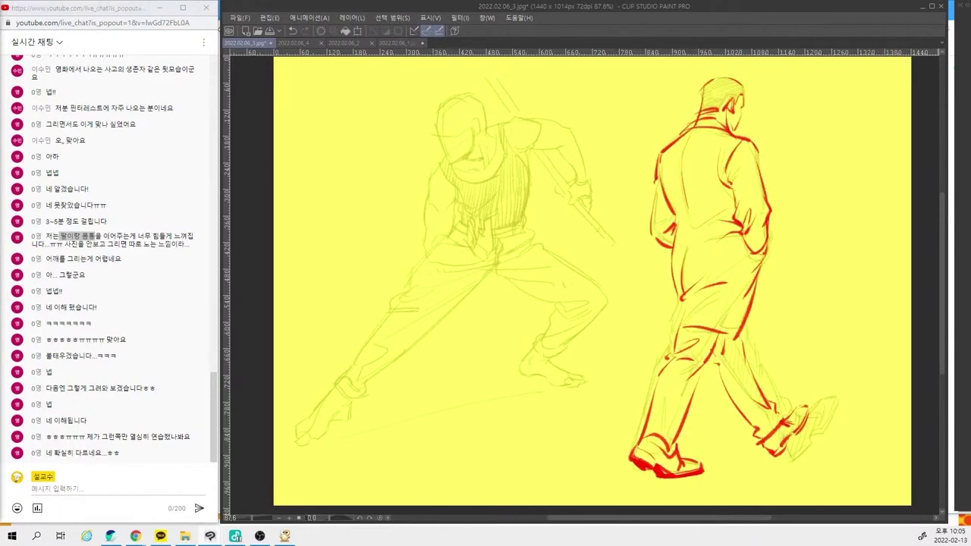
Compare the student's walking pose with the red version including its thickened shoe sole by alternating between the two.
key(ctrl+y)
key(ctrl+z)
key(ctrl+y)
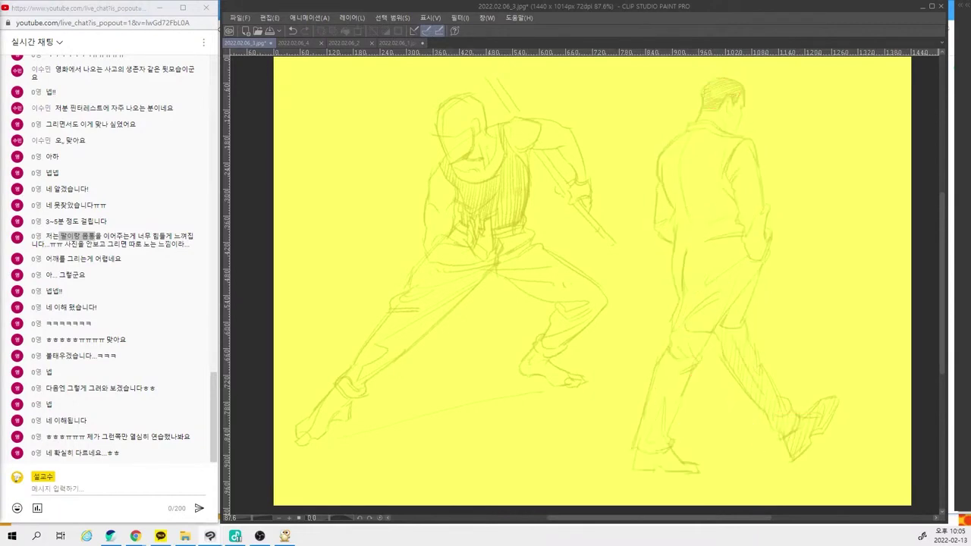
key(ctrl+z)
key(ctrl+y)
key(ctrl+z)
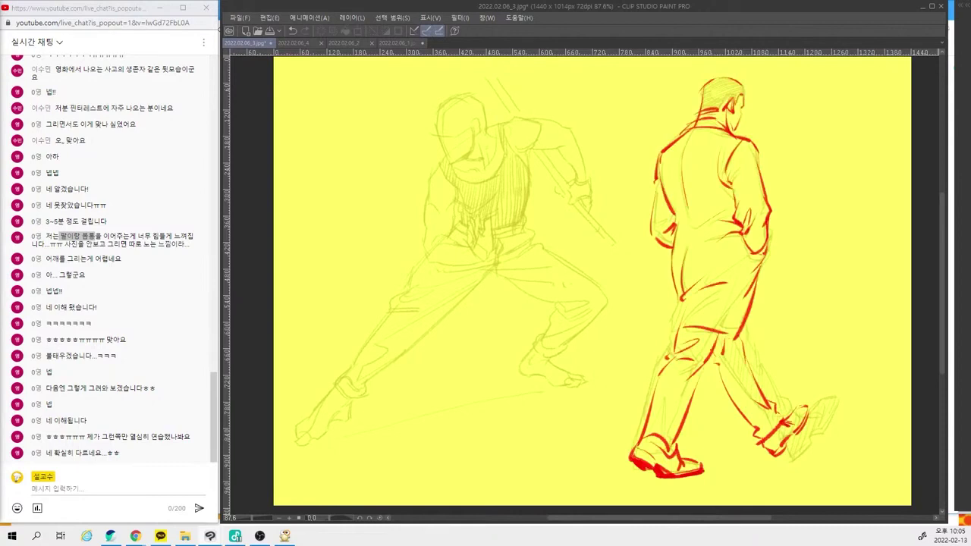
key(ctrl+z)
key(ctrl+y)
key(ctrl+z)
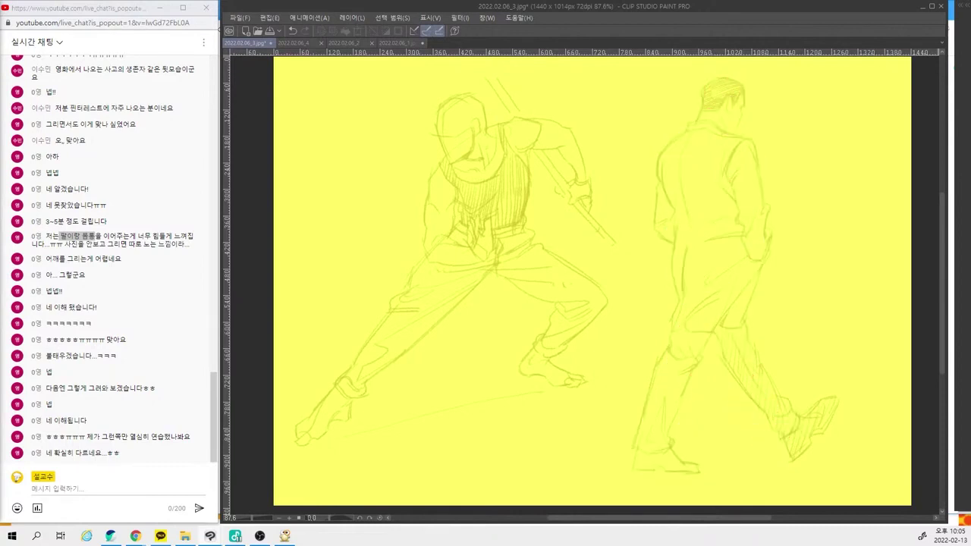
key(ctrl+y)
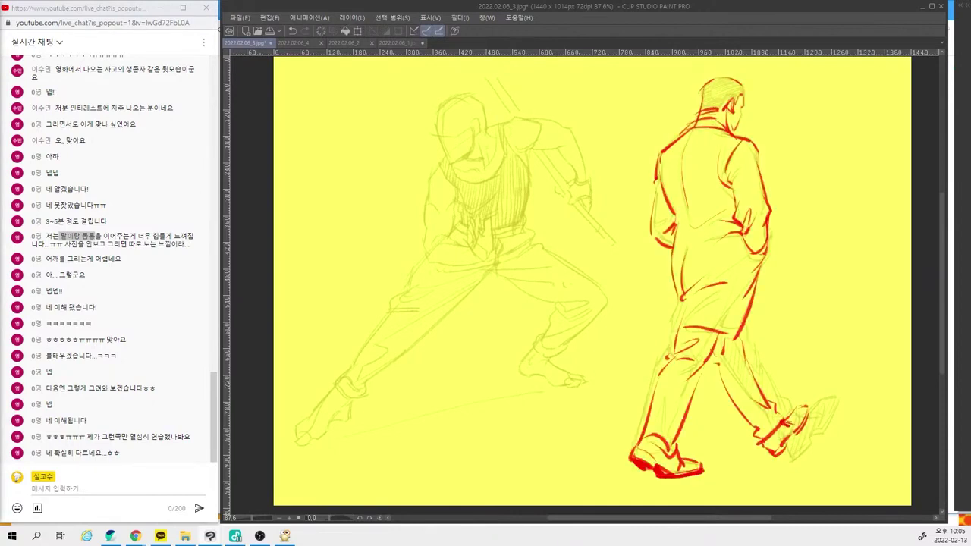
key(ctrl+z)
key(ctrl+y)
Examine the red walking man with and without the blue tilt lines and sweeping body curves.
key(ctrl+z)
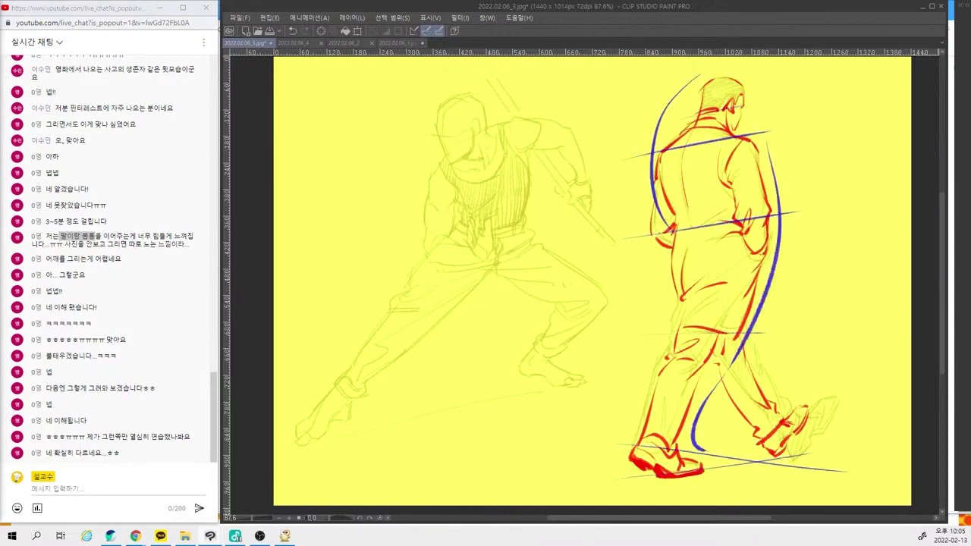
key(ctrl+y)
key(ctrl+y)
key(ctrl+z)
key(ctrl+y)
key(ctrl+z)
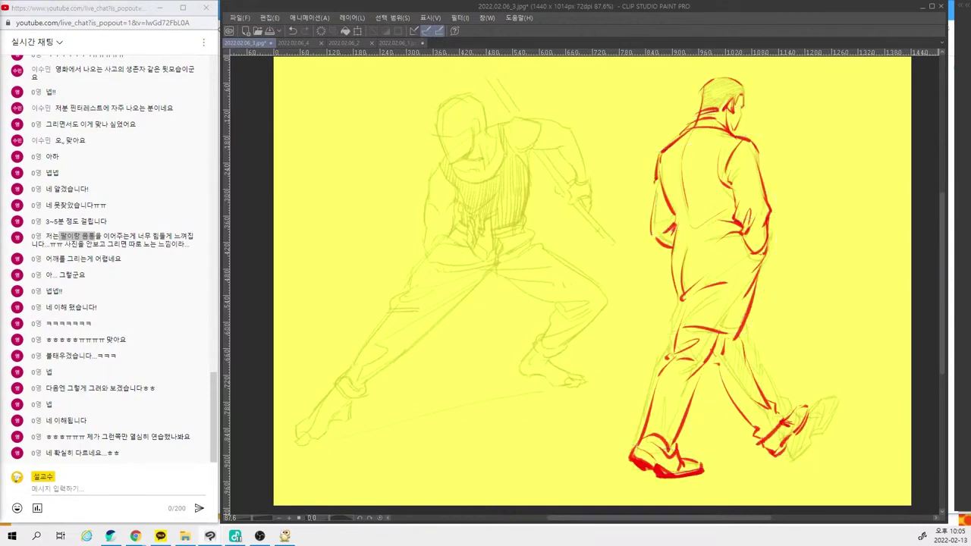
key(ctrl+y)
key(ctrl+z)
key(ctrl+y)
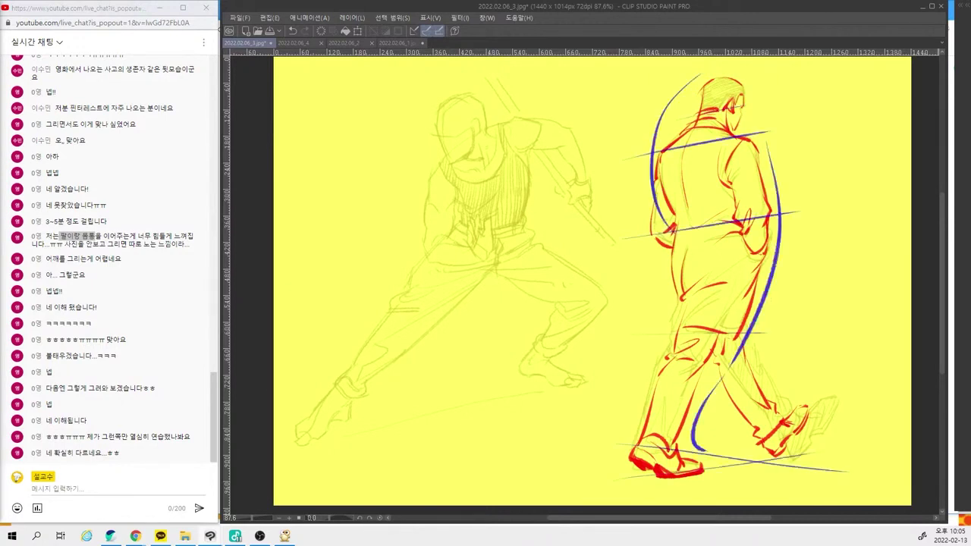
Bring back all red and blue corrections over the lunging figure beside the walking man, comparing them with the sketch.
key(ctrl+y)
key(ctrl+z)
key(ctrl+y)
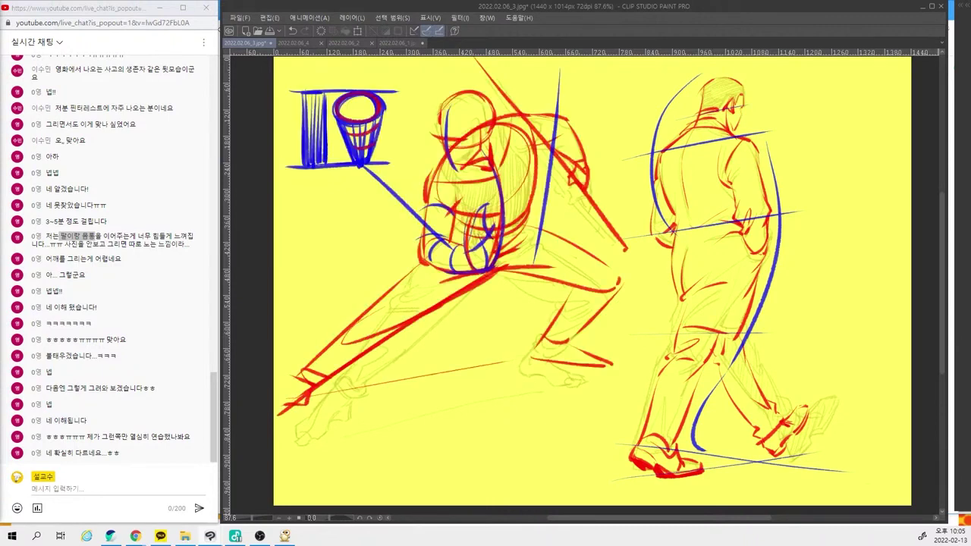
key(ctrl+z)
key(ctrl+y)
key(ctrl+z)
key(ctrl+y)
Switch to the 2022.02.06_4 drawing and highlight the words "지금막 들어왔는데" in the live chat message.
click(297, 43)
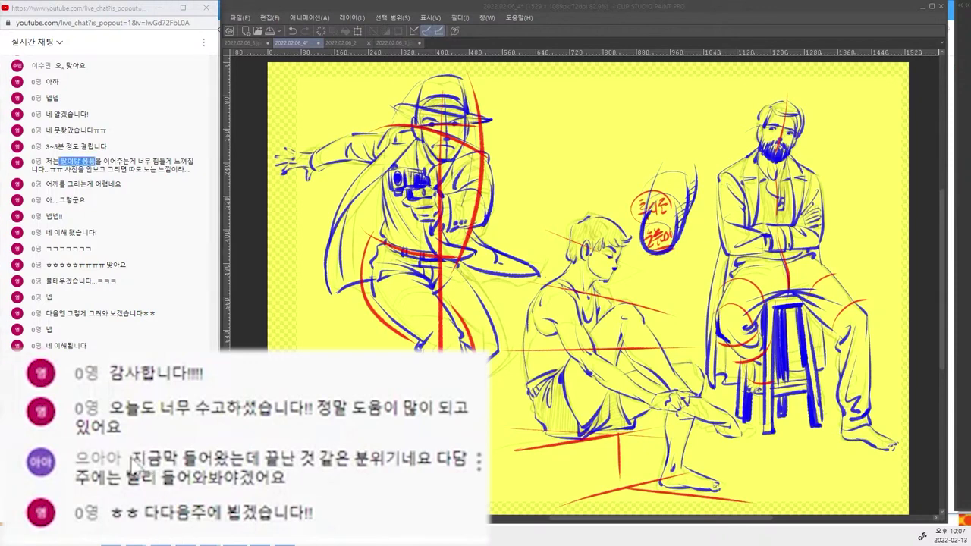
drag(130, 458, 264, 459)
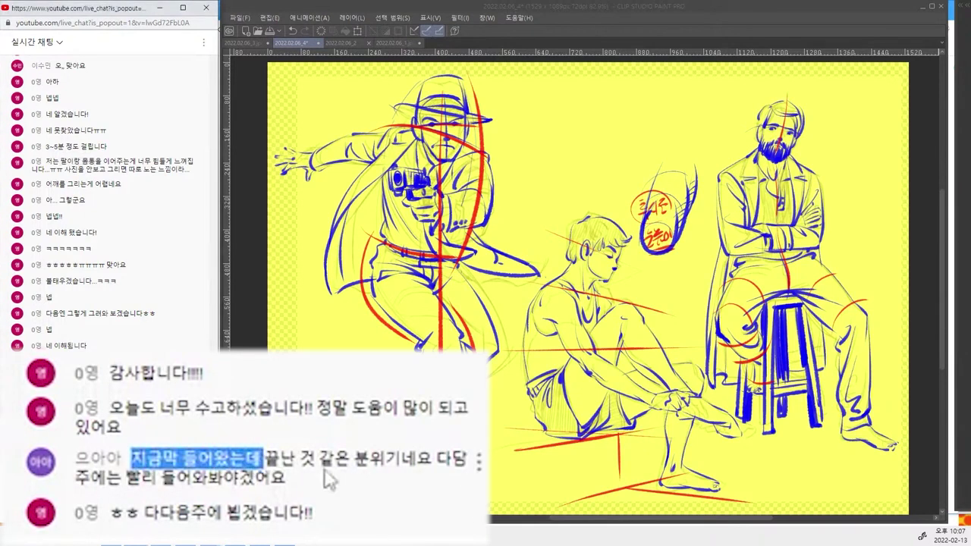